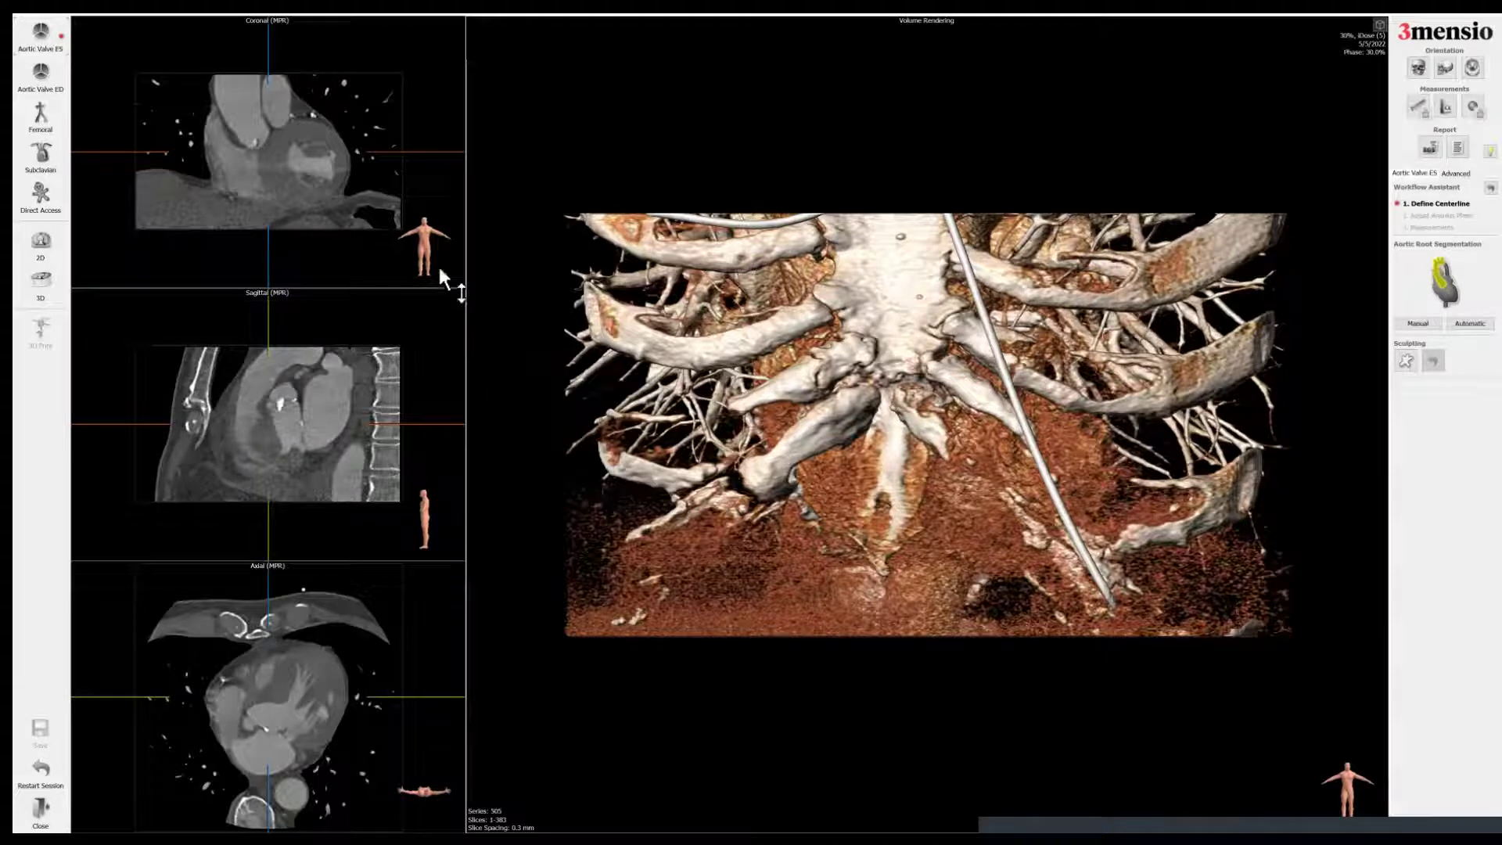
Enlarge the coronal view and examine its slices through the aortic valve and left ventricle
double_click(275, 164)
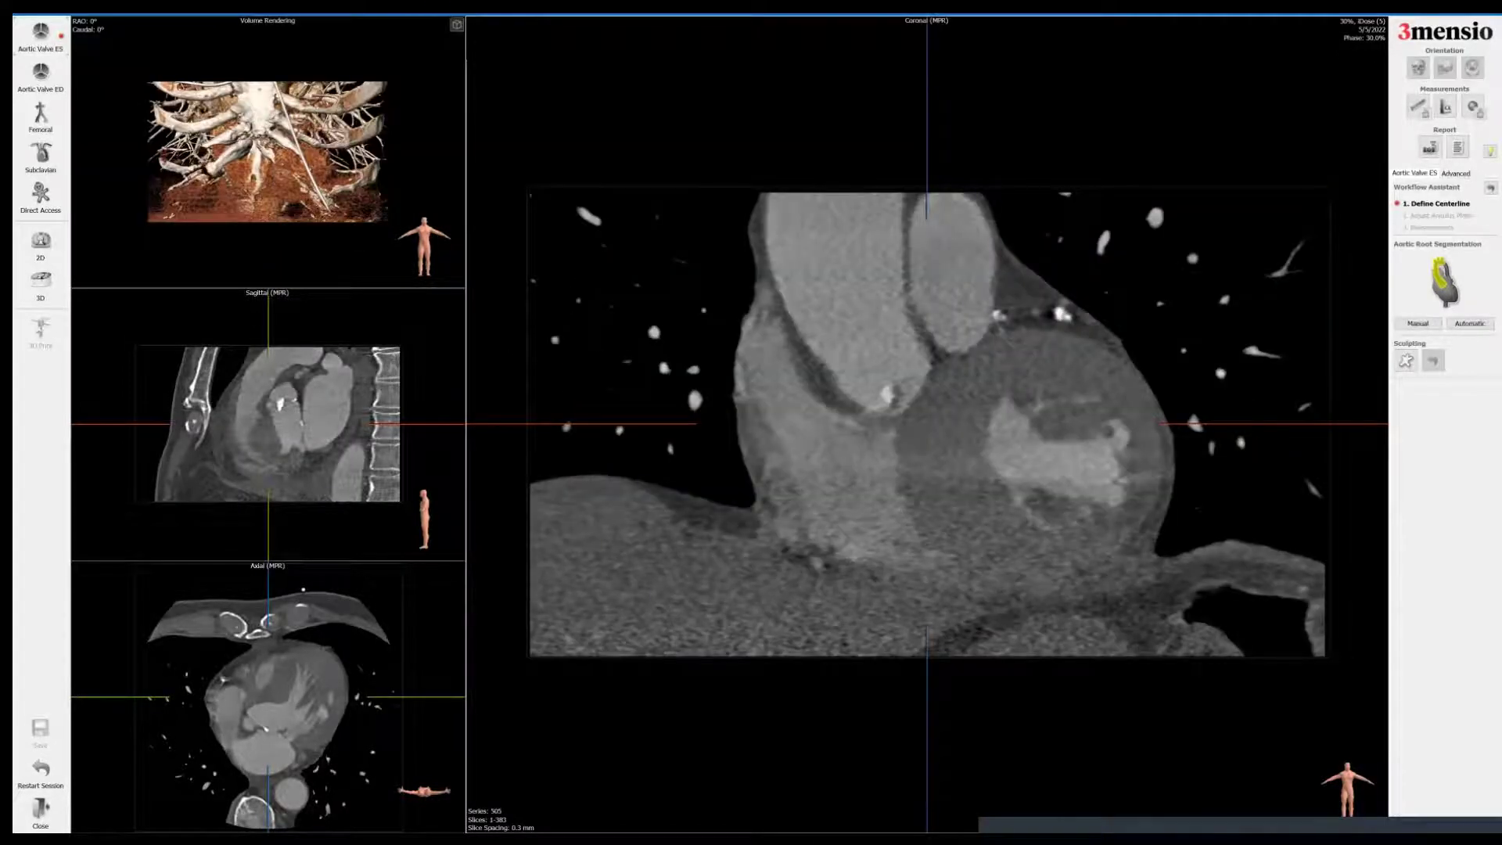
scroll(926, 424, "up", 10)
scroll(926, 424, "down", 15)
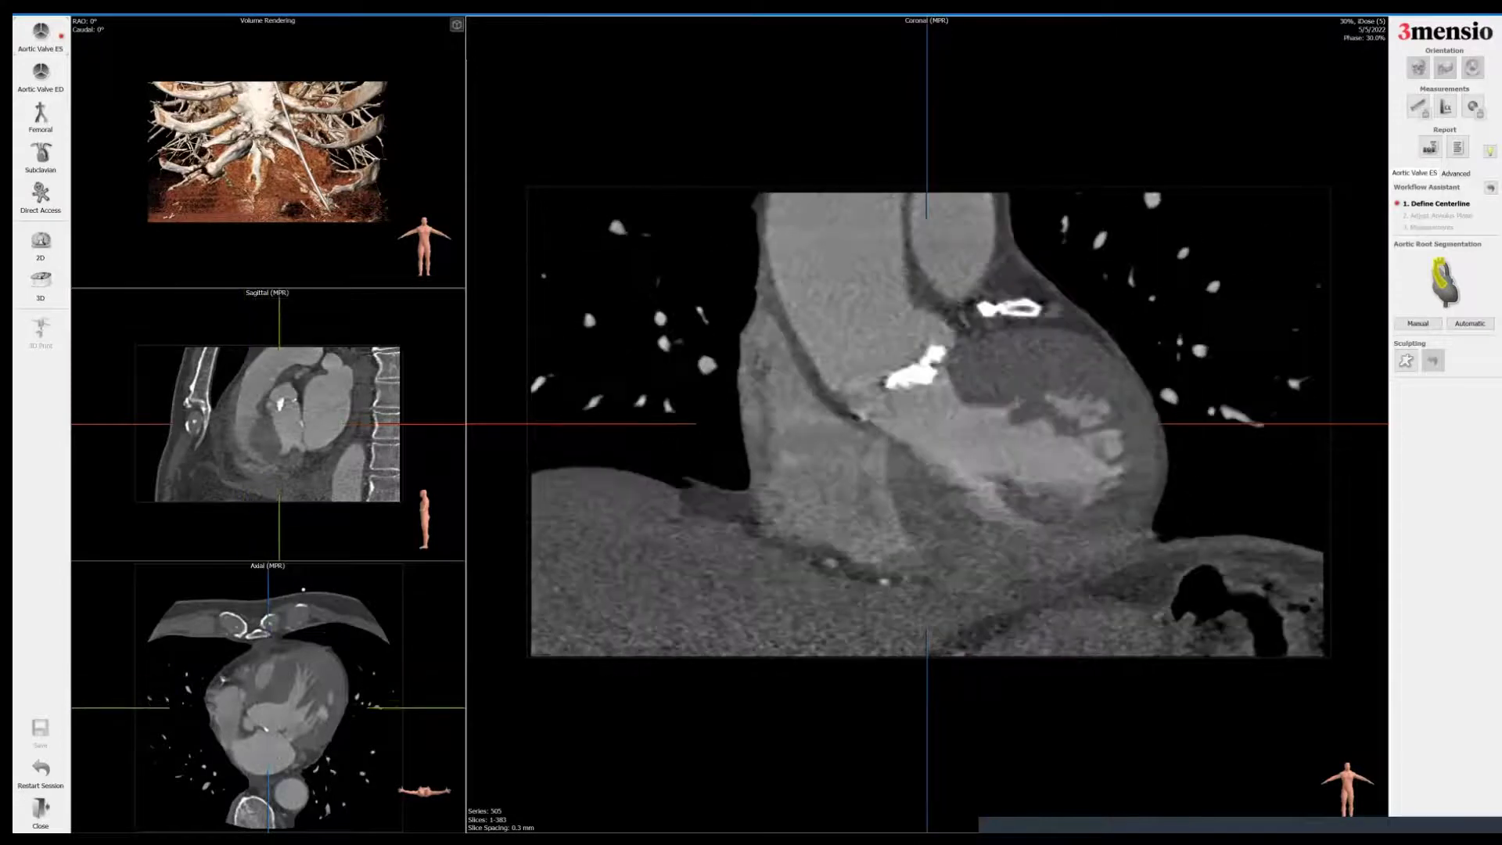
scroll(926, 424, "down", 15)
scroll(926, 424, "up", 10)
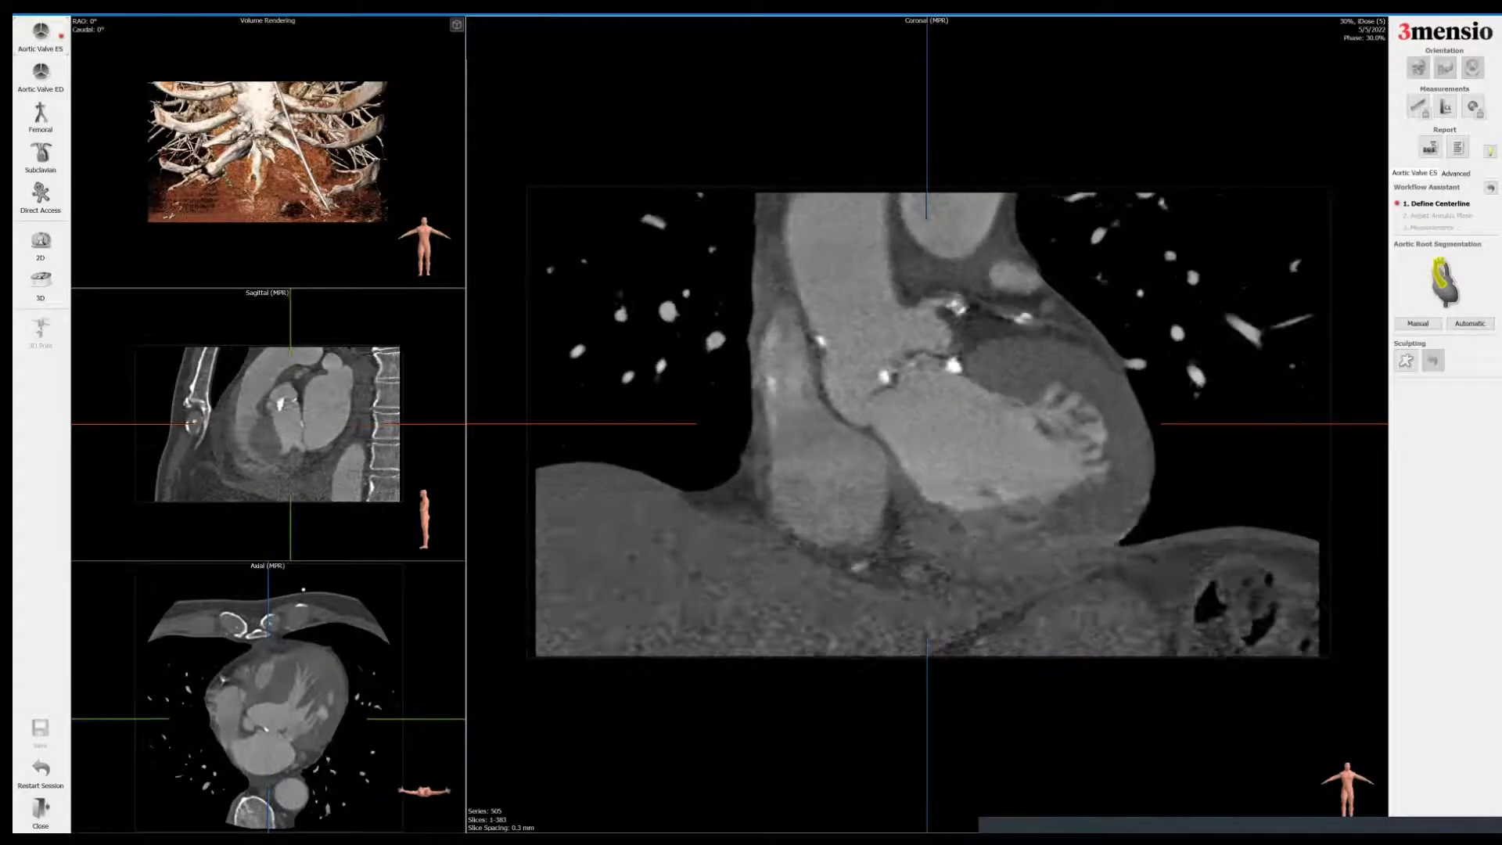
scroll(927, 422, "down", 5)
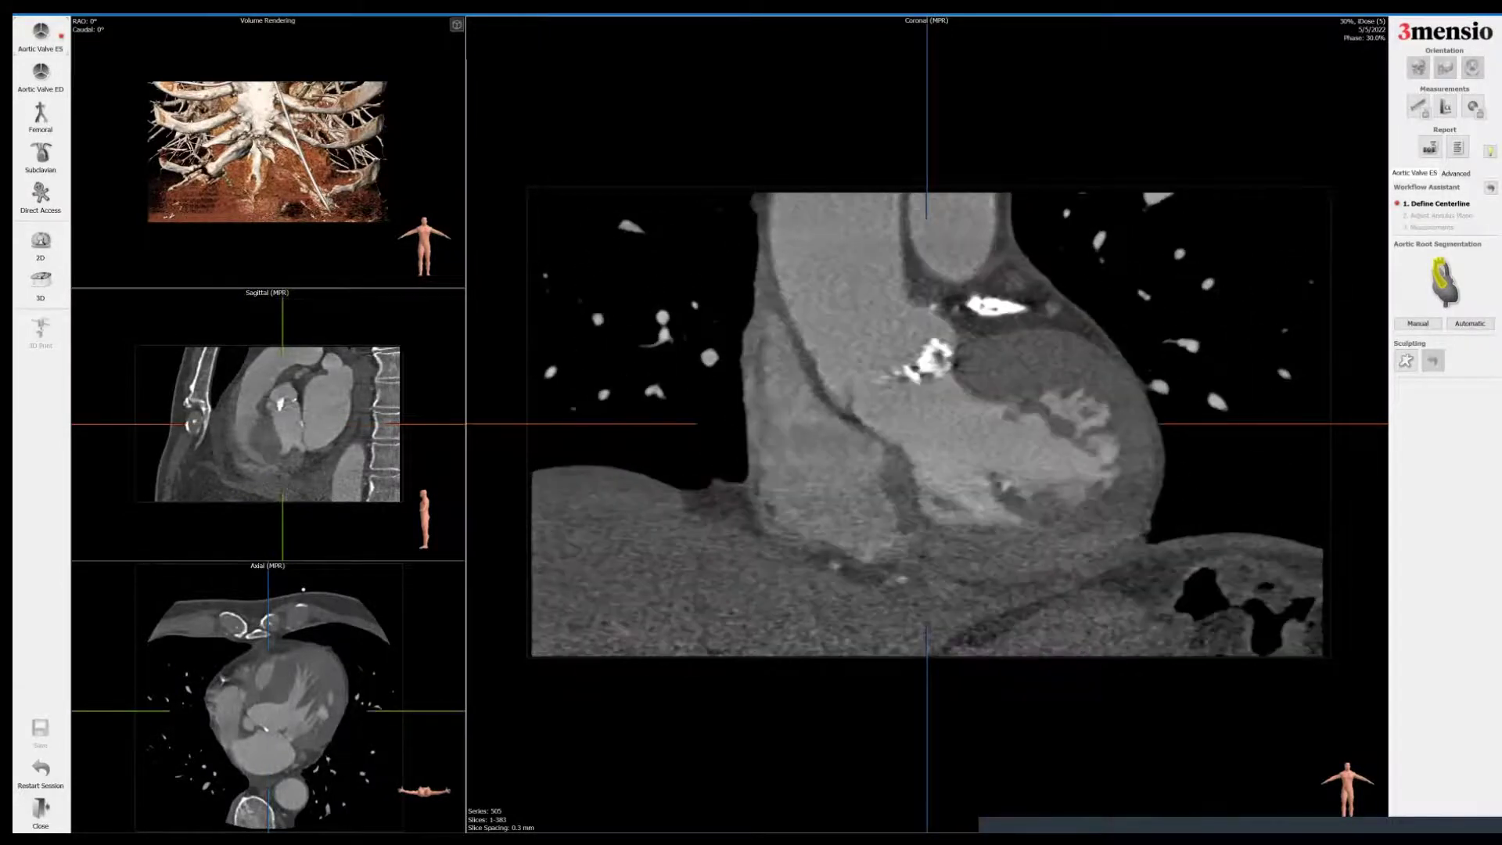
scroll(927, 423, "down", 5)
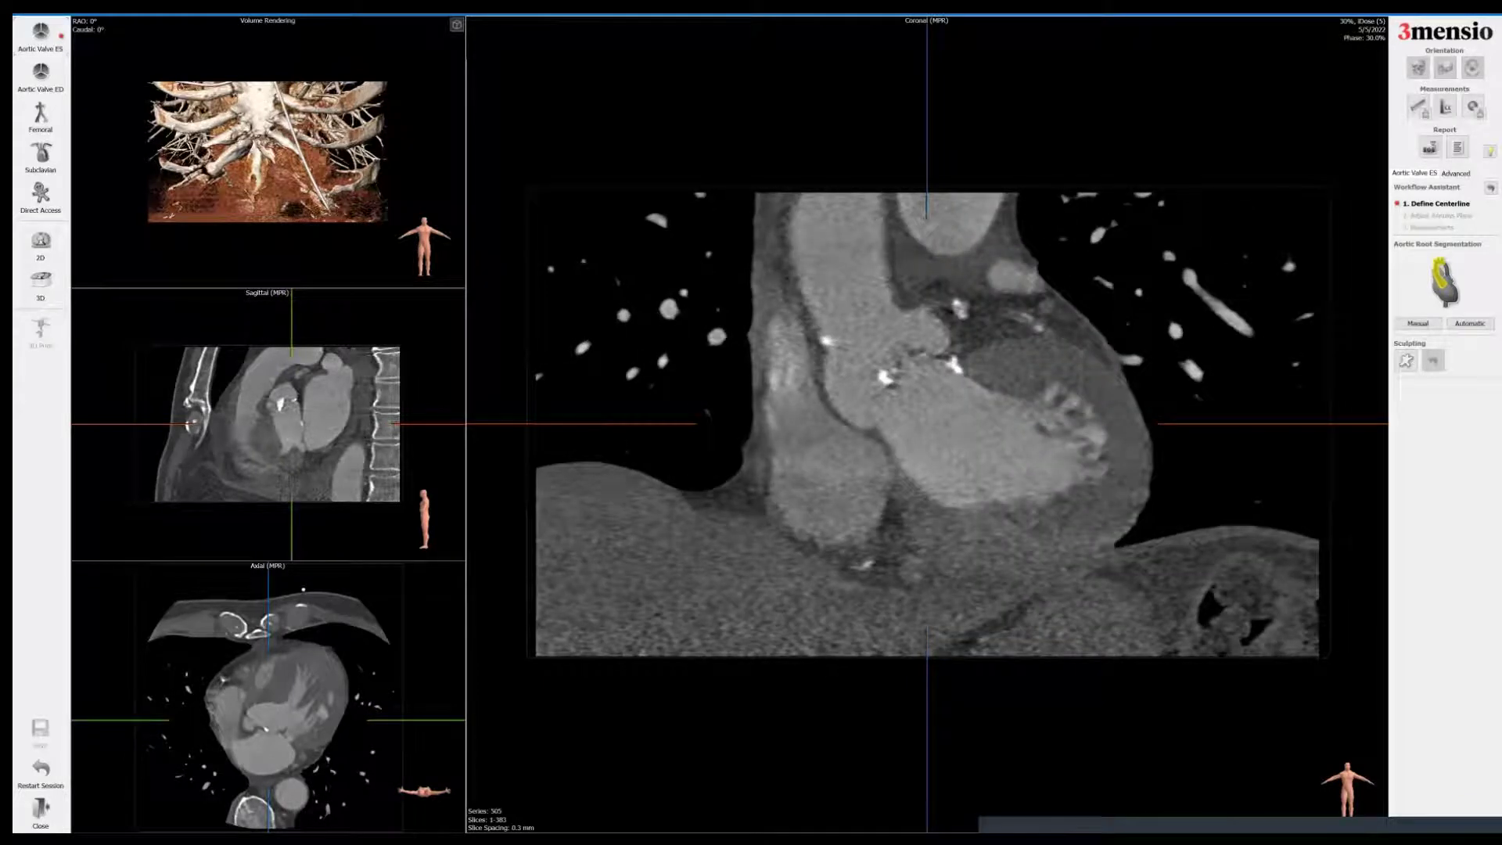
scroll(927, 422, "down", 2)
scroll(927, 422, "down", 5)
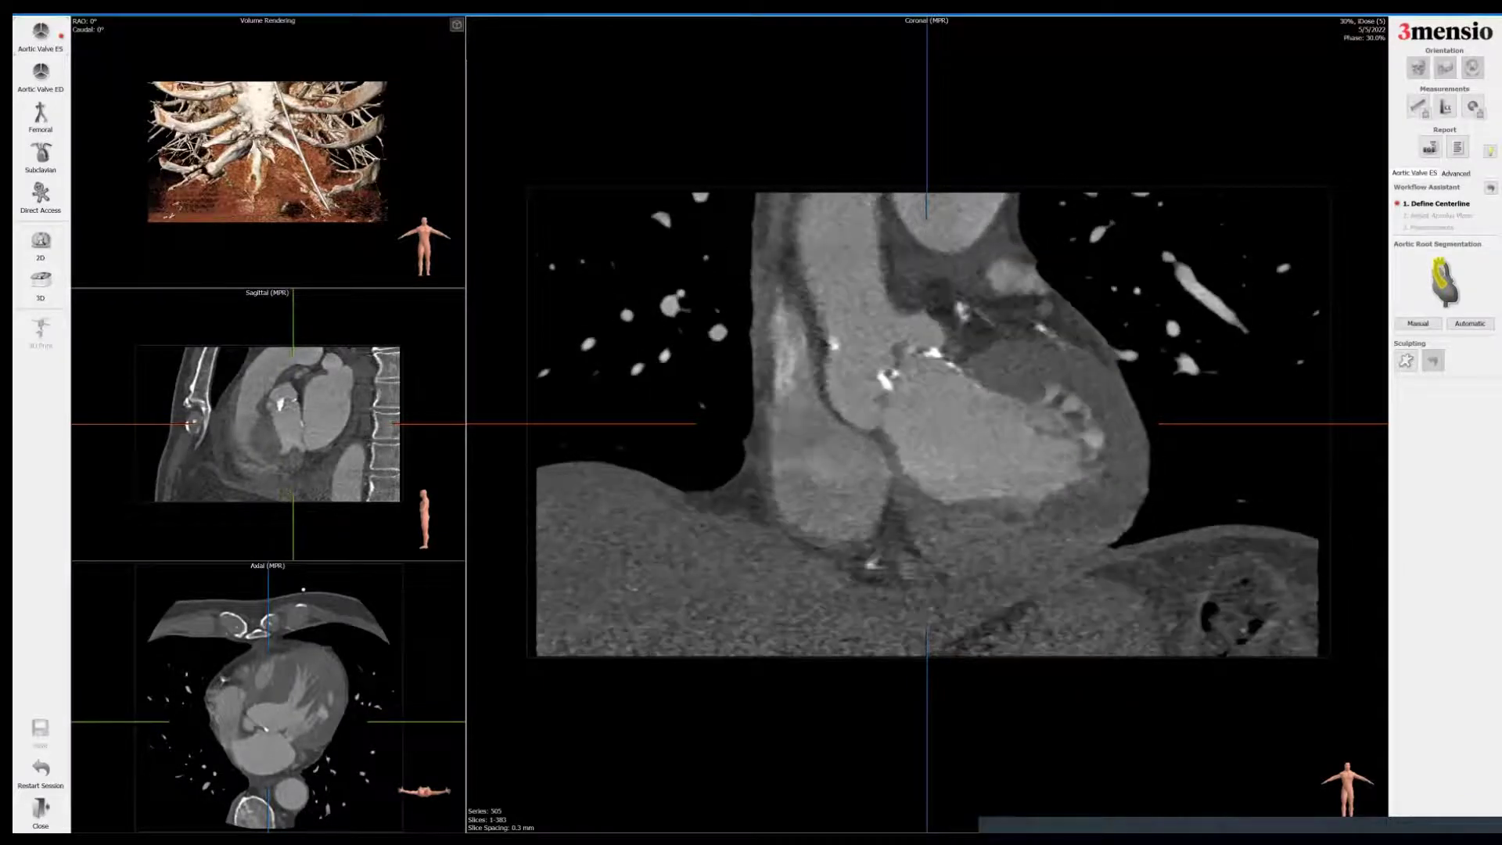
scroll(927, 423, "down", 5)
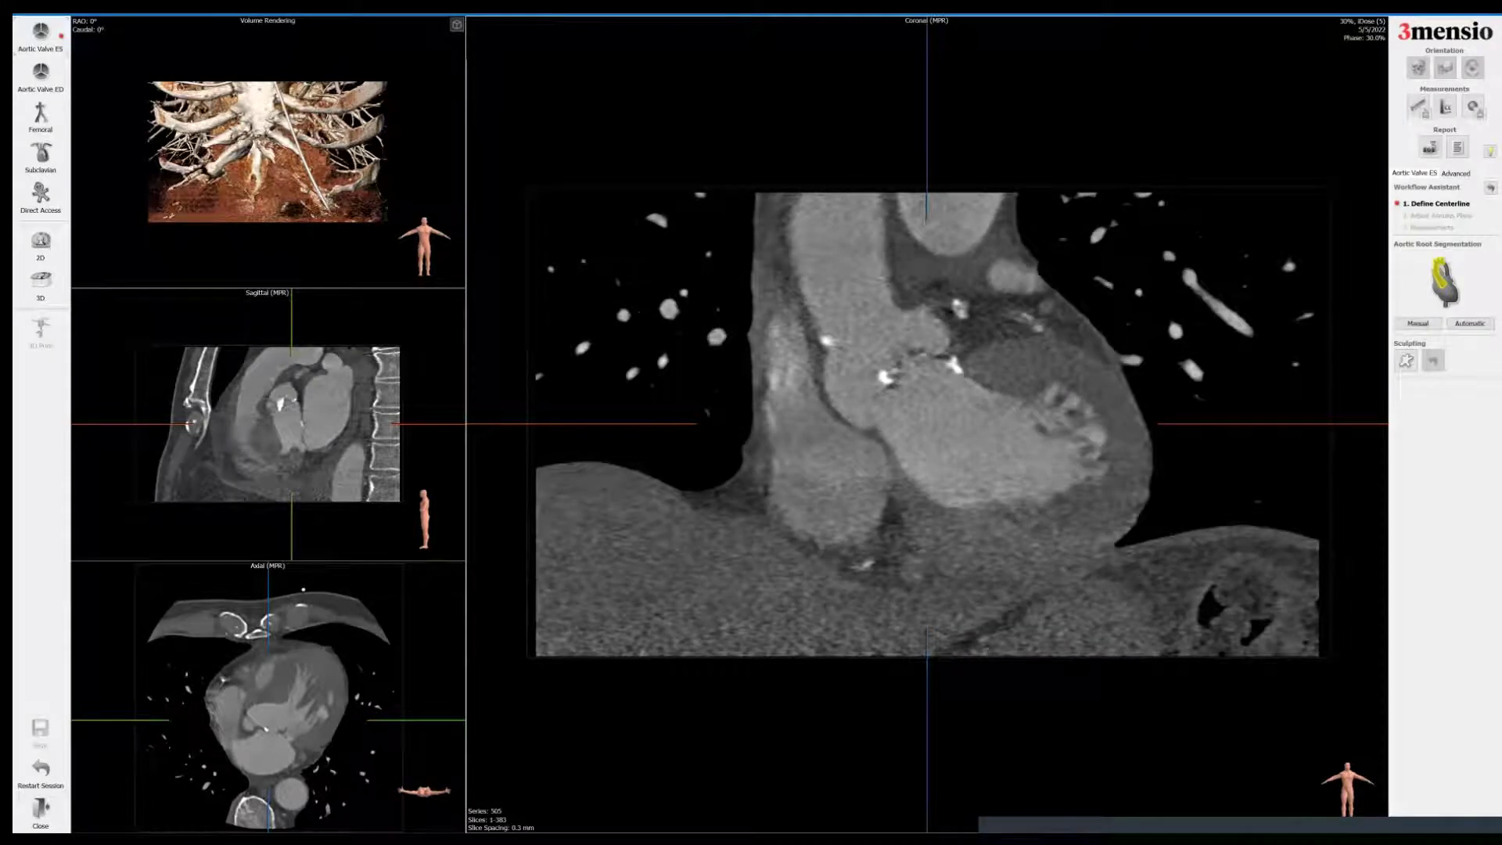
Measure the short septal segment below the aortic valve on the coronal view and add a half-page-width screenshot with overlays to the report
right_click_drag(927, 422, 927, 317)
scroll(927, 423, "down", 5)
scroll(927, 422, "up", 6)
scroll(927, 423, "down", 4)
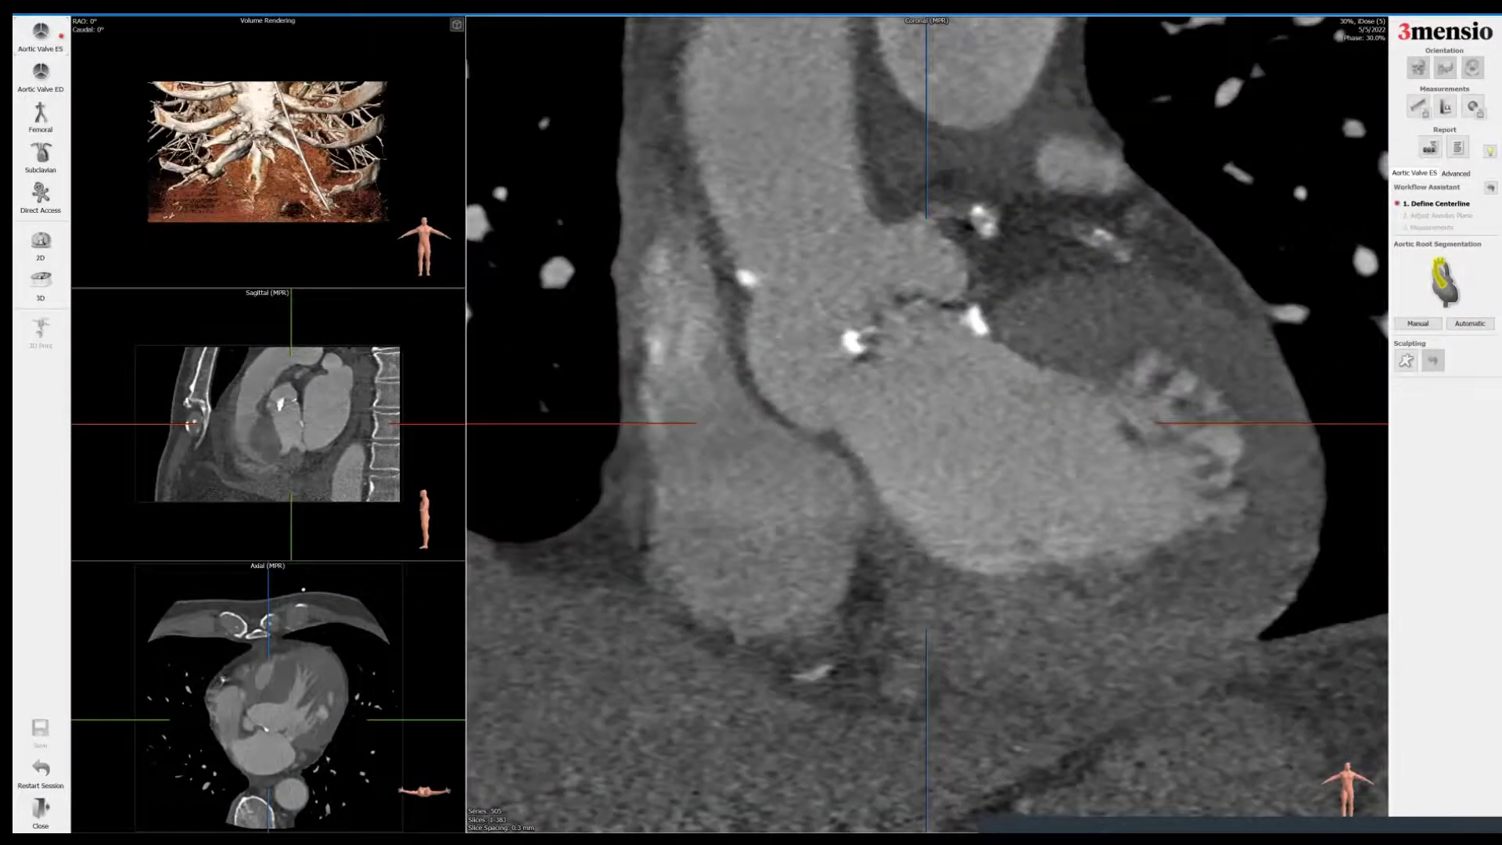
scroll(927, 422, "up", 3)
right_click(900, 265)
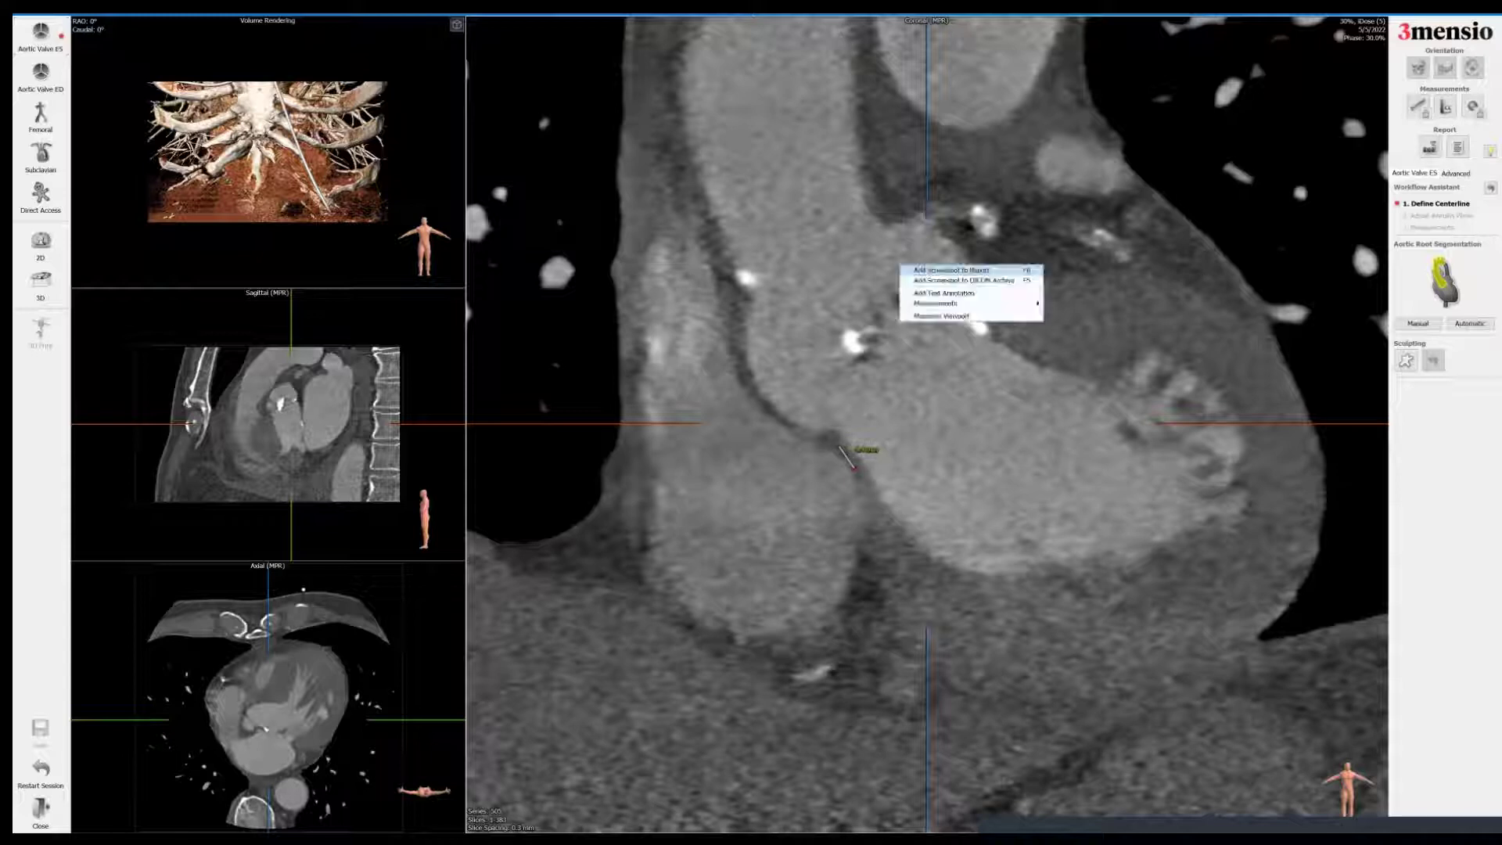
left_click(911, 270)
left_click(826, 321)
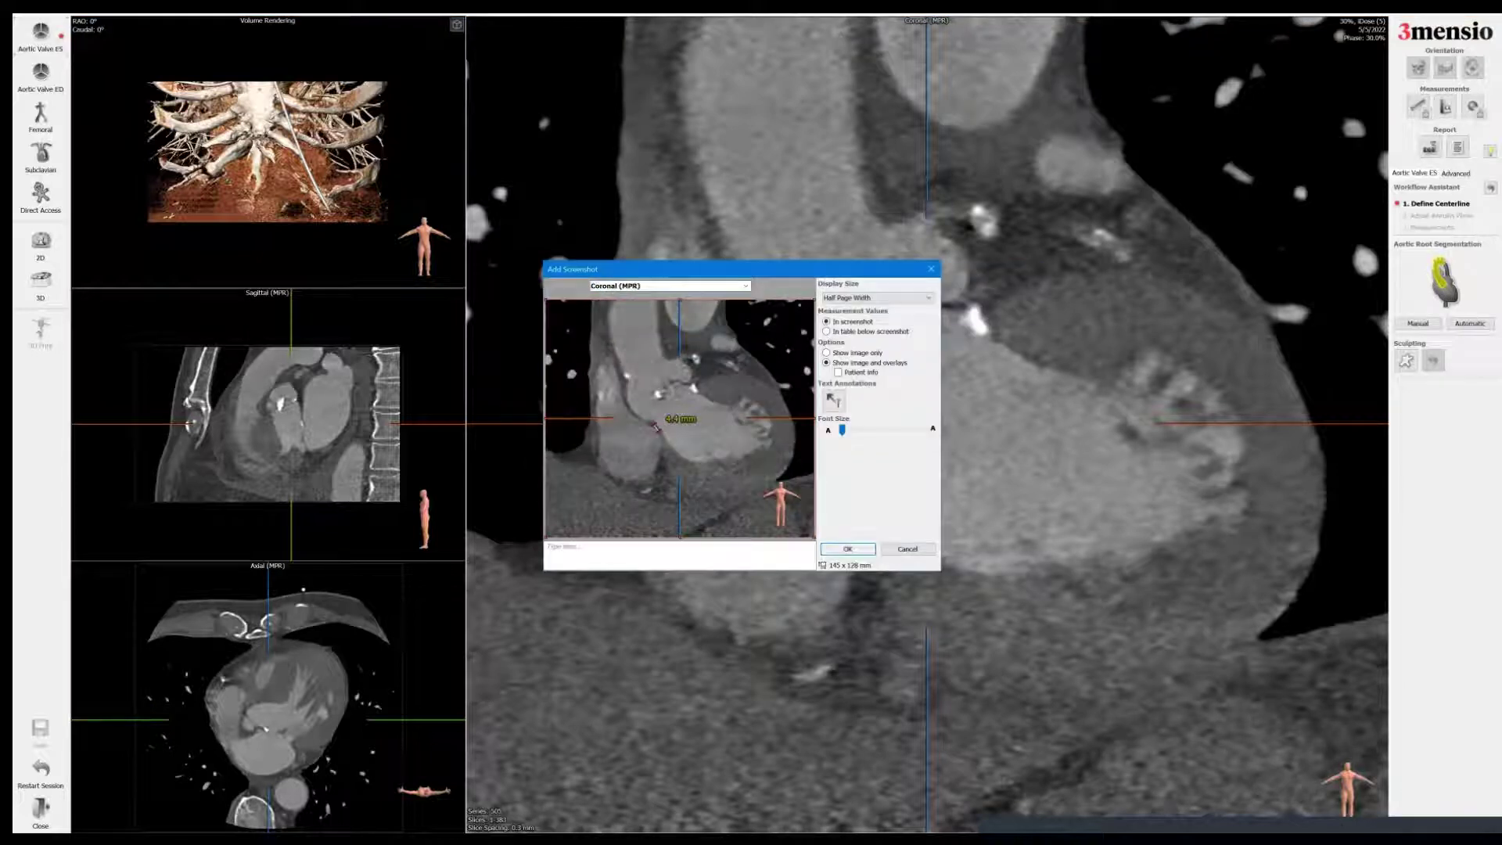
left_click(847, 548)
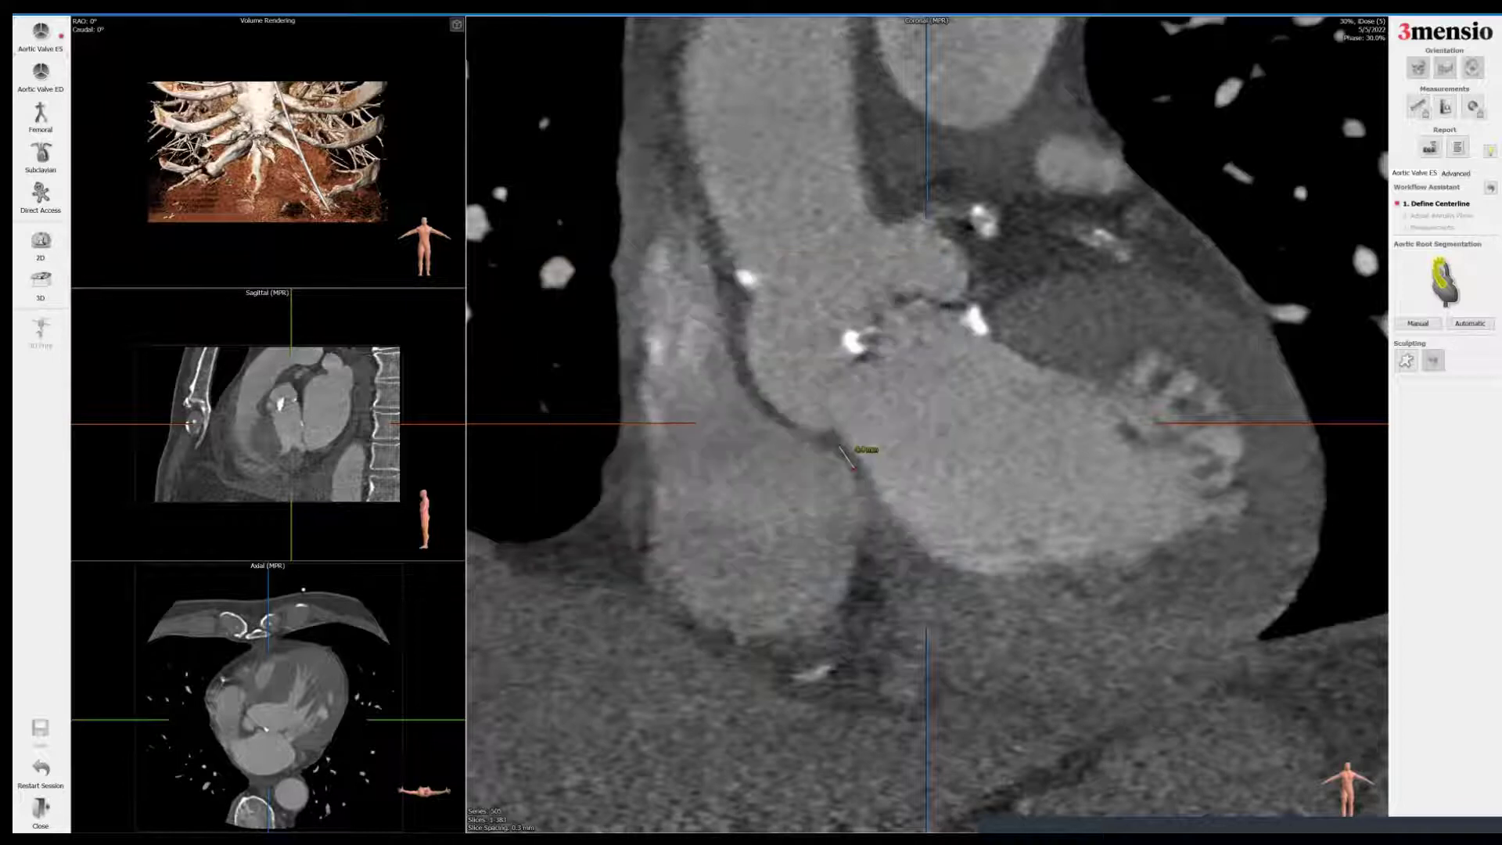
Define the centerline with automatic aortic root segmentation and review the valve cross-sections
left_click(1470, 323)
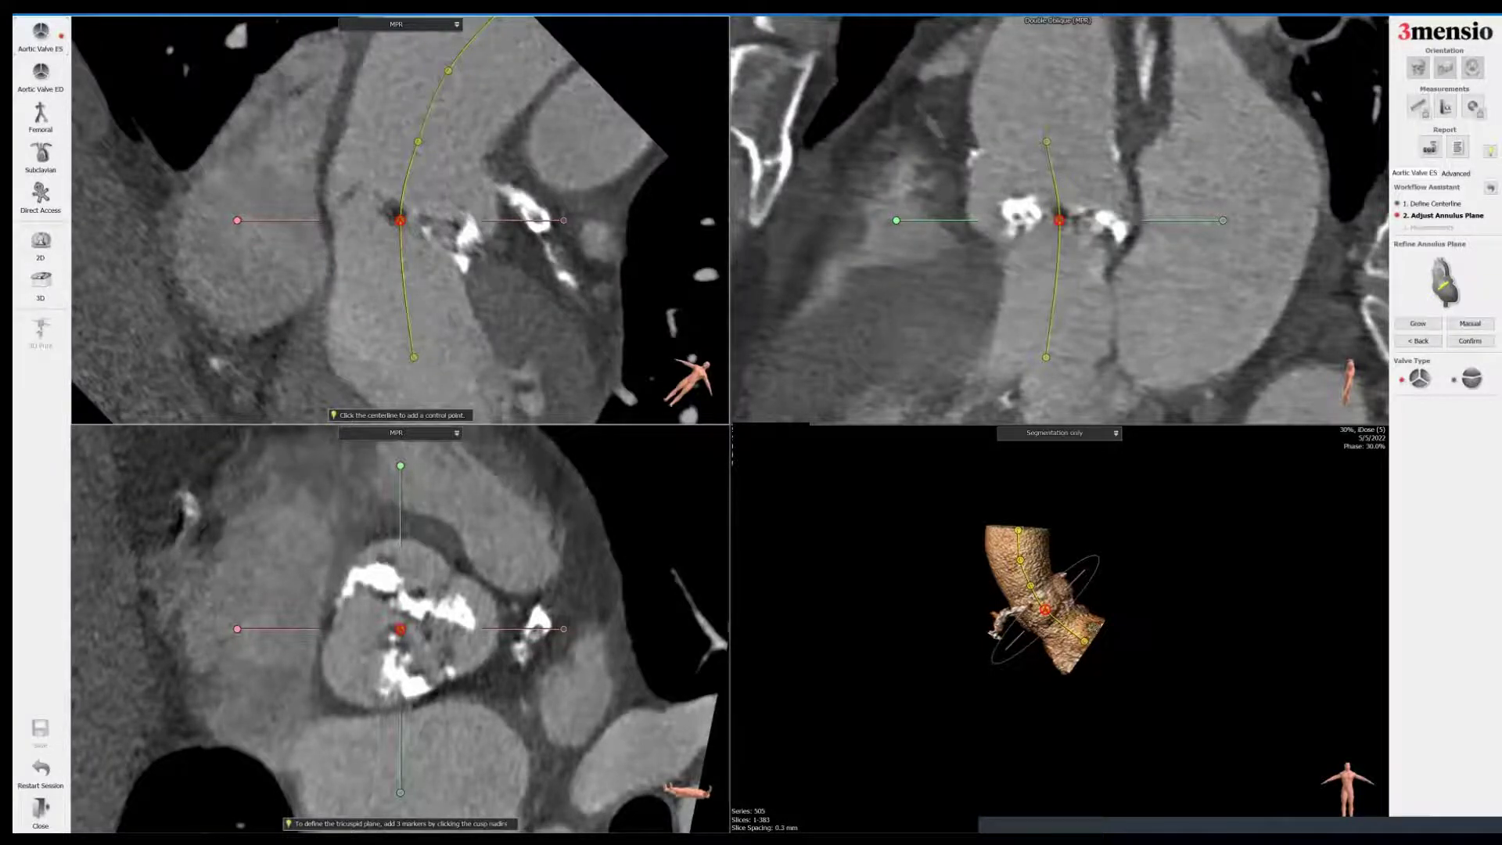
scroll(399, 629, "up", 3)
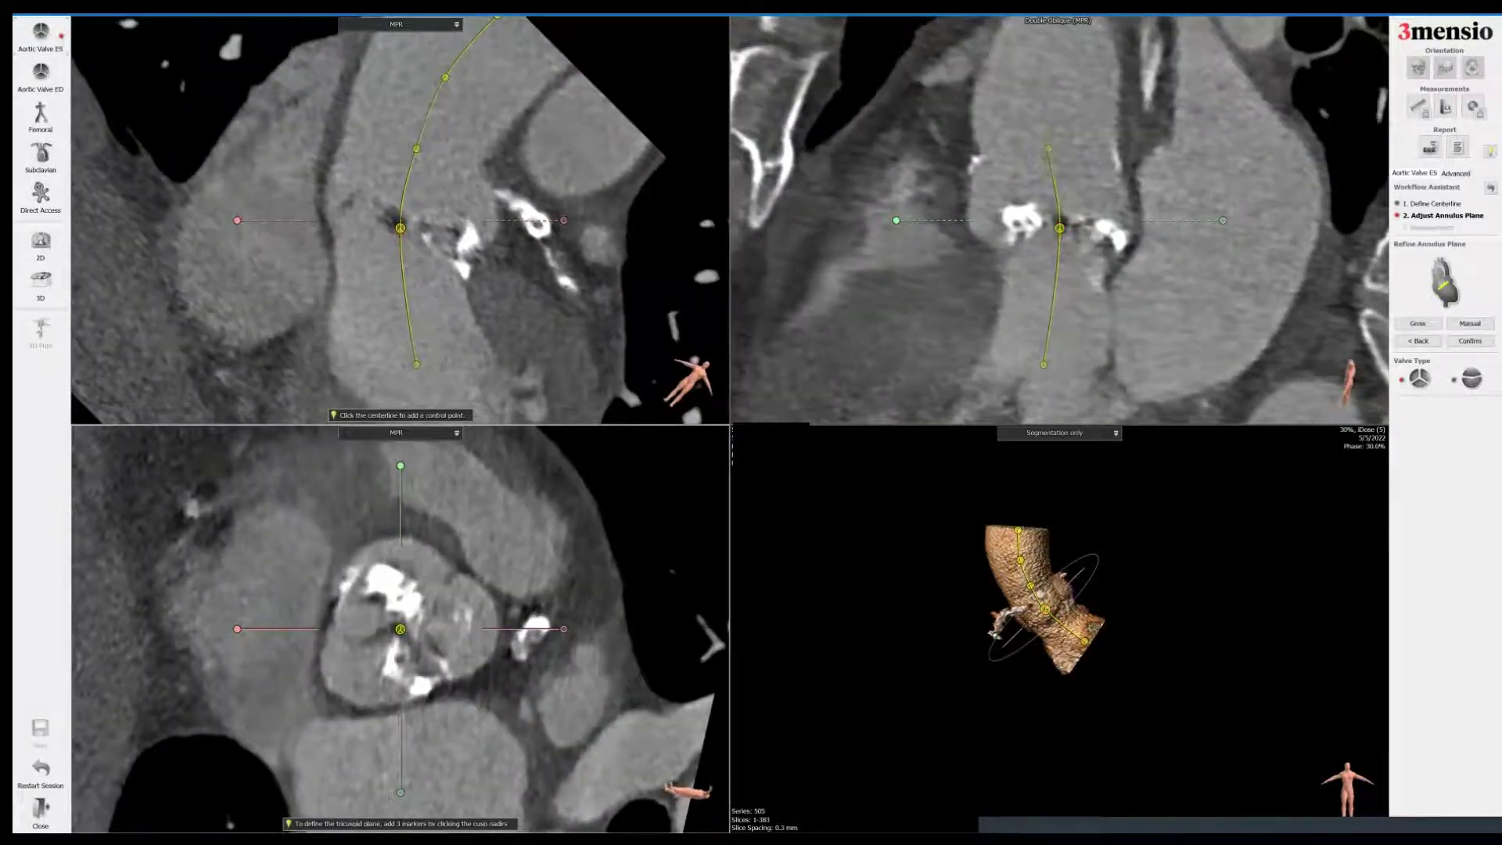
scroll(400, 629, "down", 5)
scroll(399, 629, "up", 5)
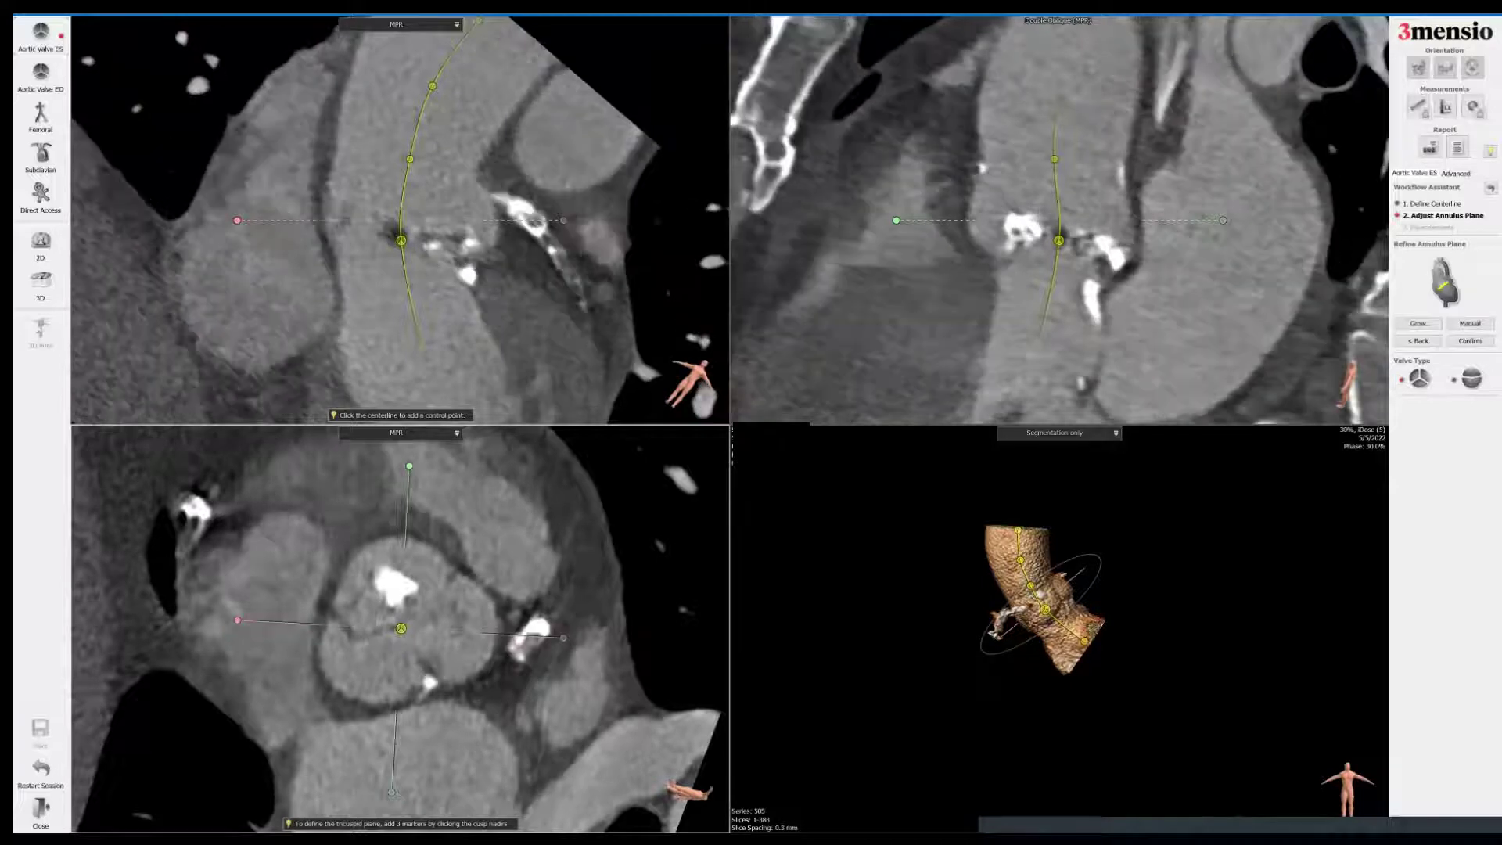
Mark the nadirs of the three aortic cusps to define the annulus plane
left_click(474, 289)
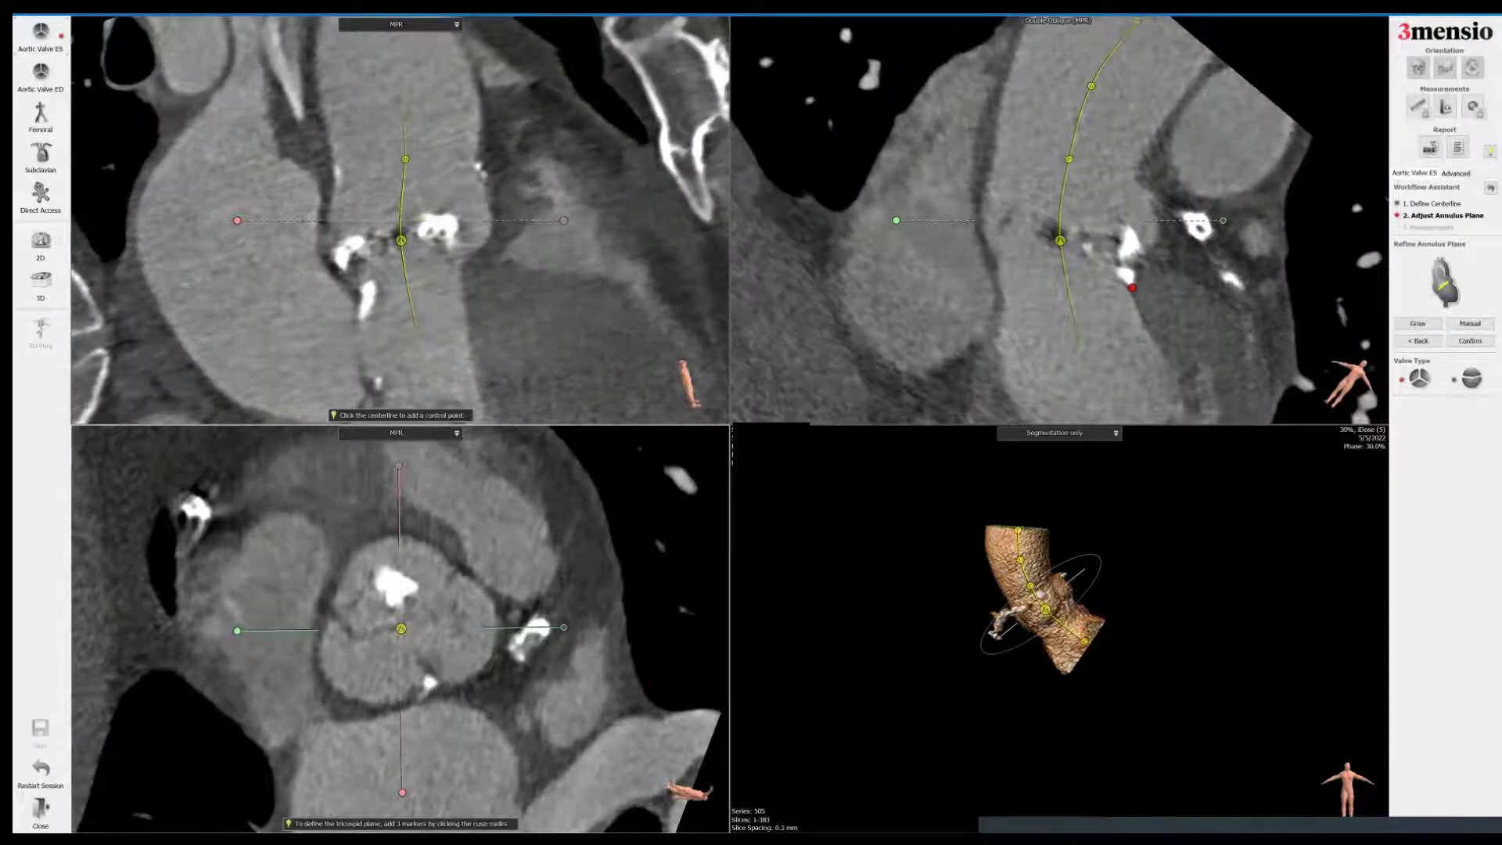
scroll(469, 278, "up", 2)
scroll(469, 278, "down", 2)
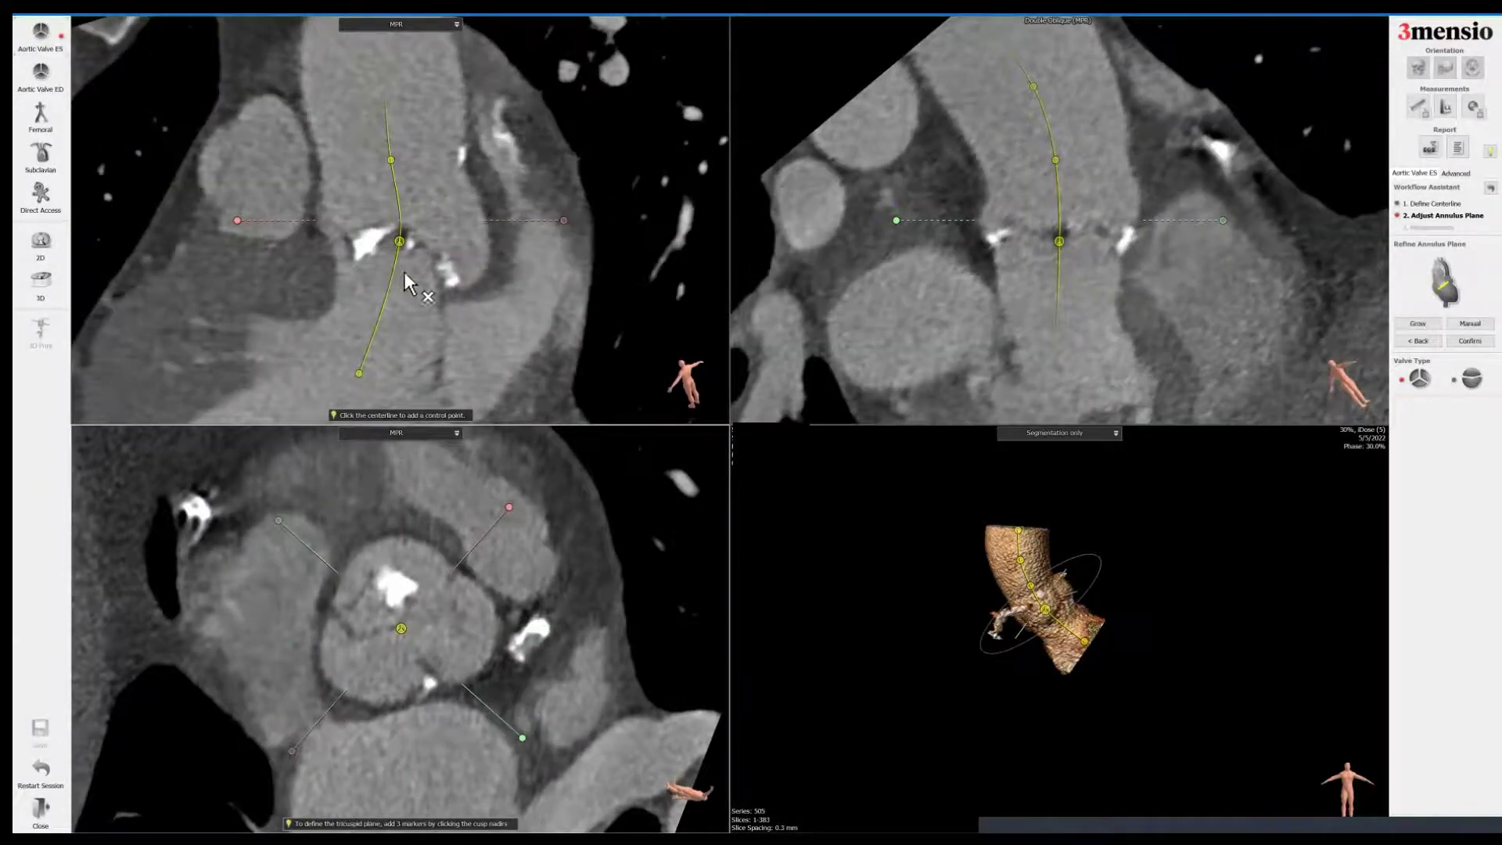
left_click(444, 293)
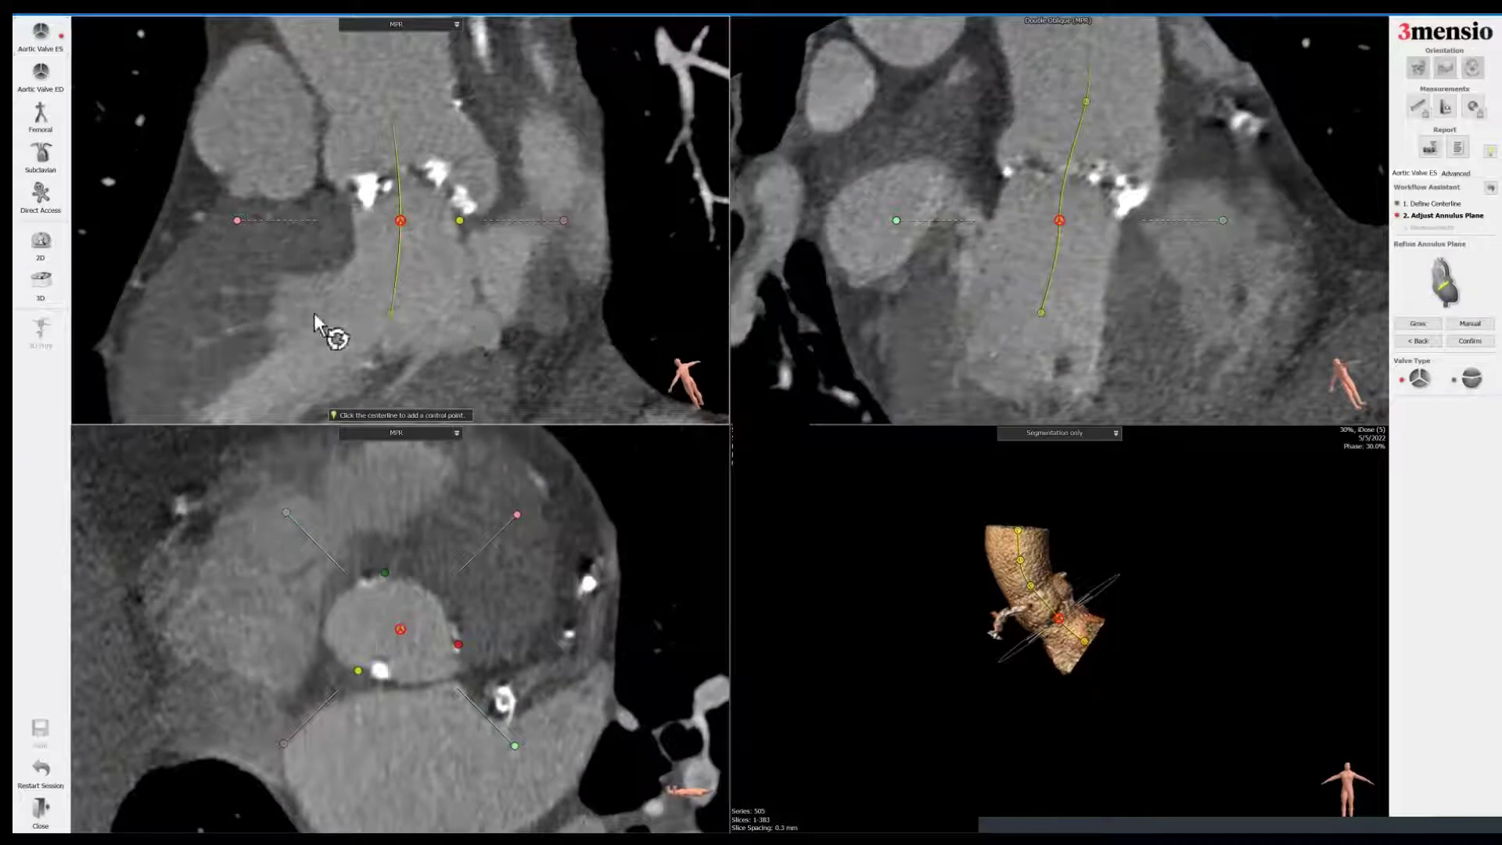
Refine the yellow cusp nadir marker so it sits at the lowest point of its cusp
left_click_drag(390, 312, 398, 305)
left_click_drag(468, 229, 461, 221)
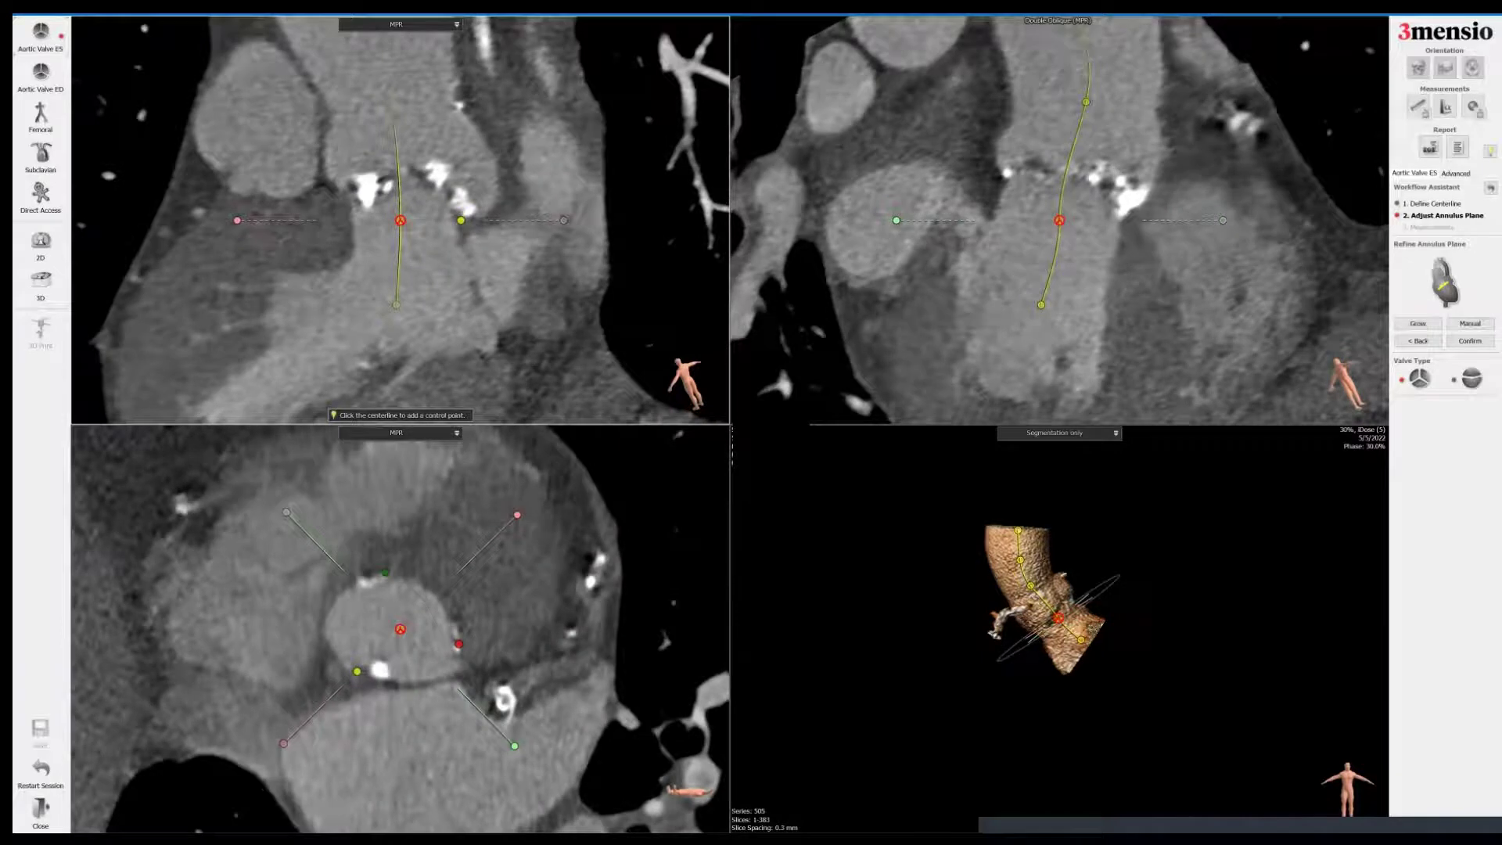
left_click_drag(357, 671, 348, 670)
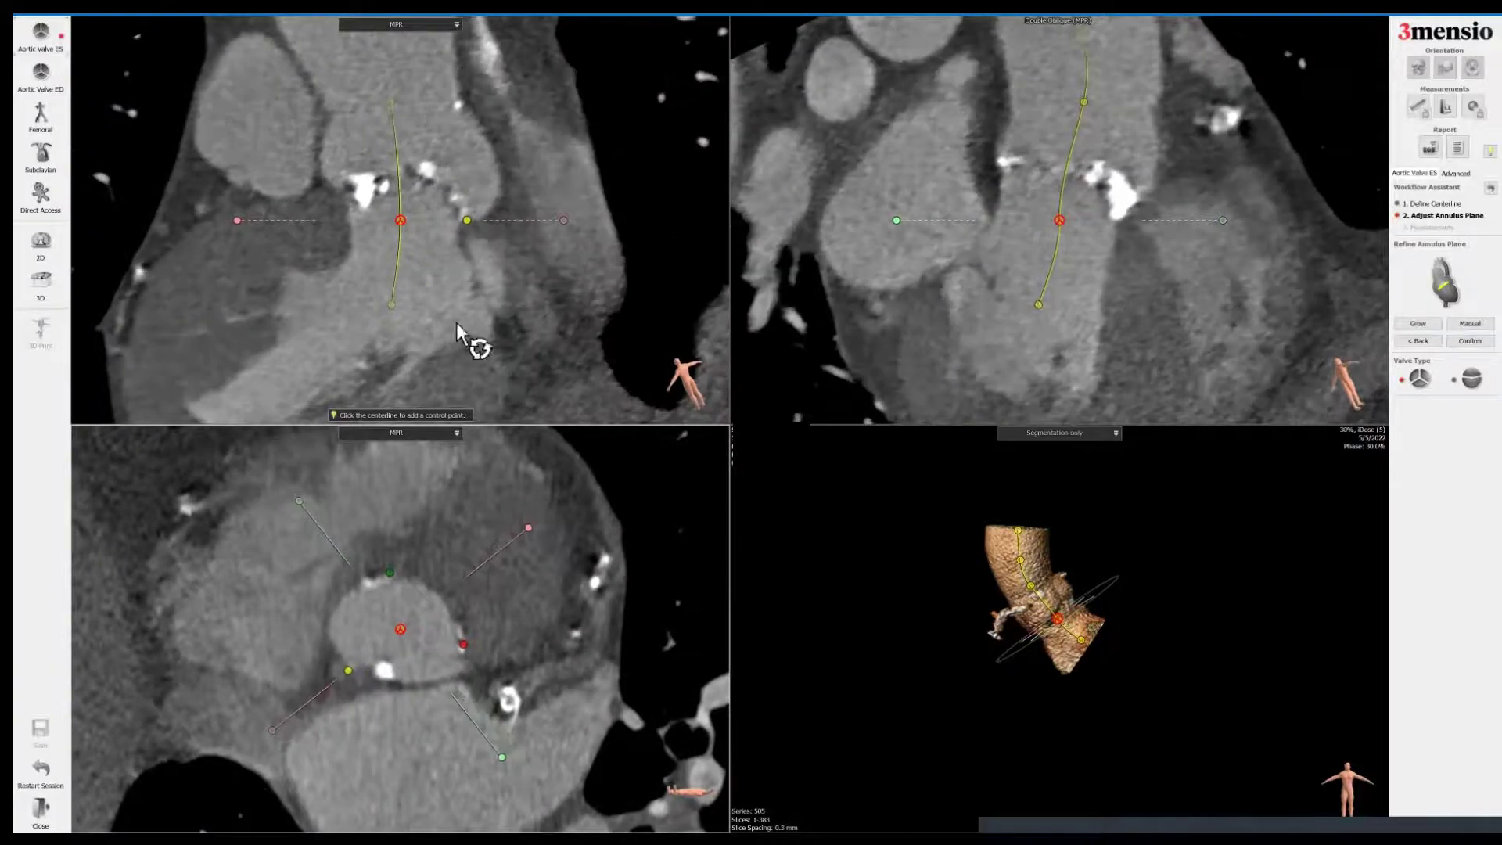
left_click_drag(476, 228, 469, 223)
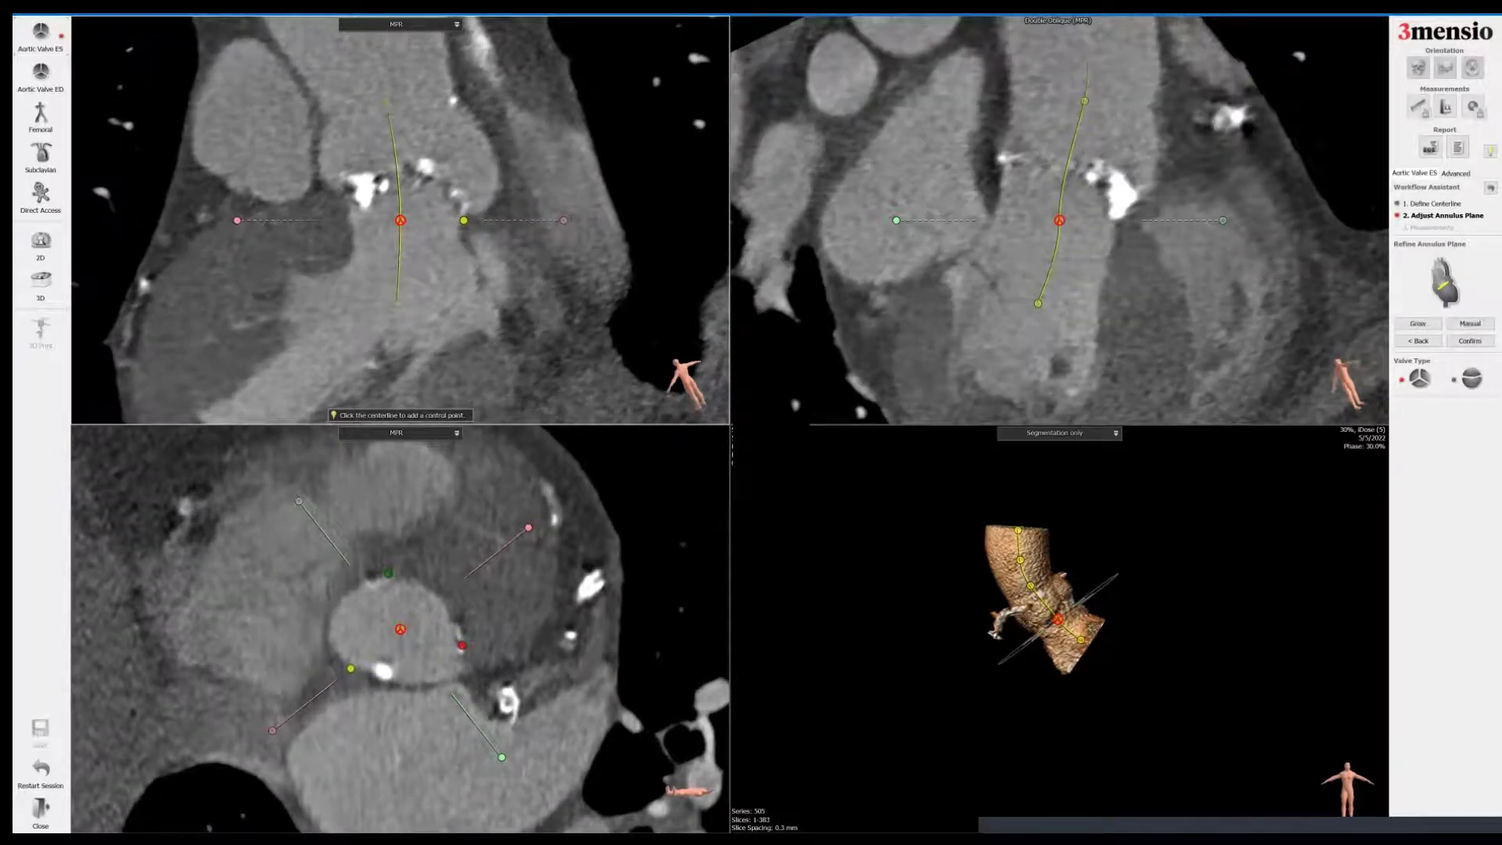
Refine the green and red cusp nadir markers at their hinge points and confirm the annulus plane
key("space")
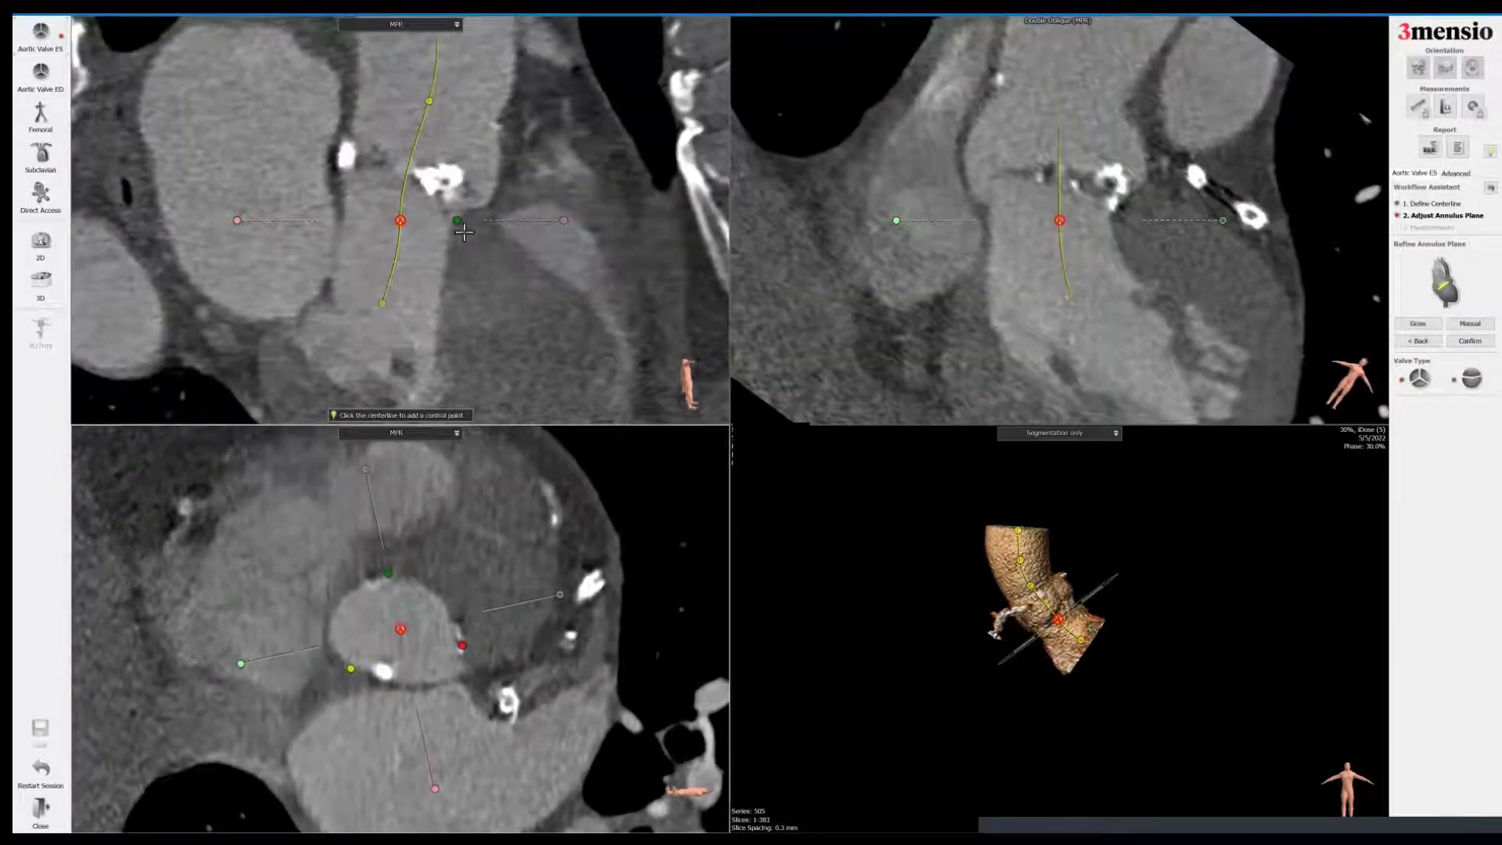
left_click_drag(464, 230, 455, 220)
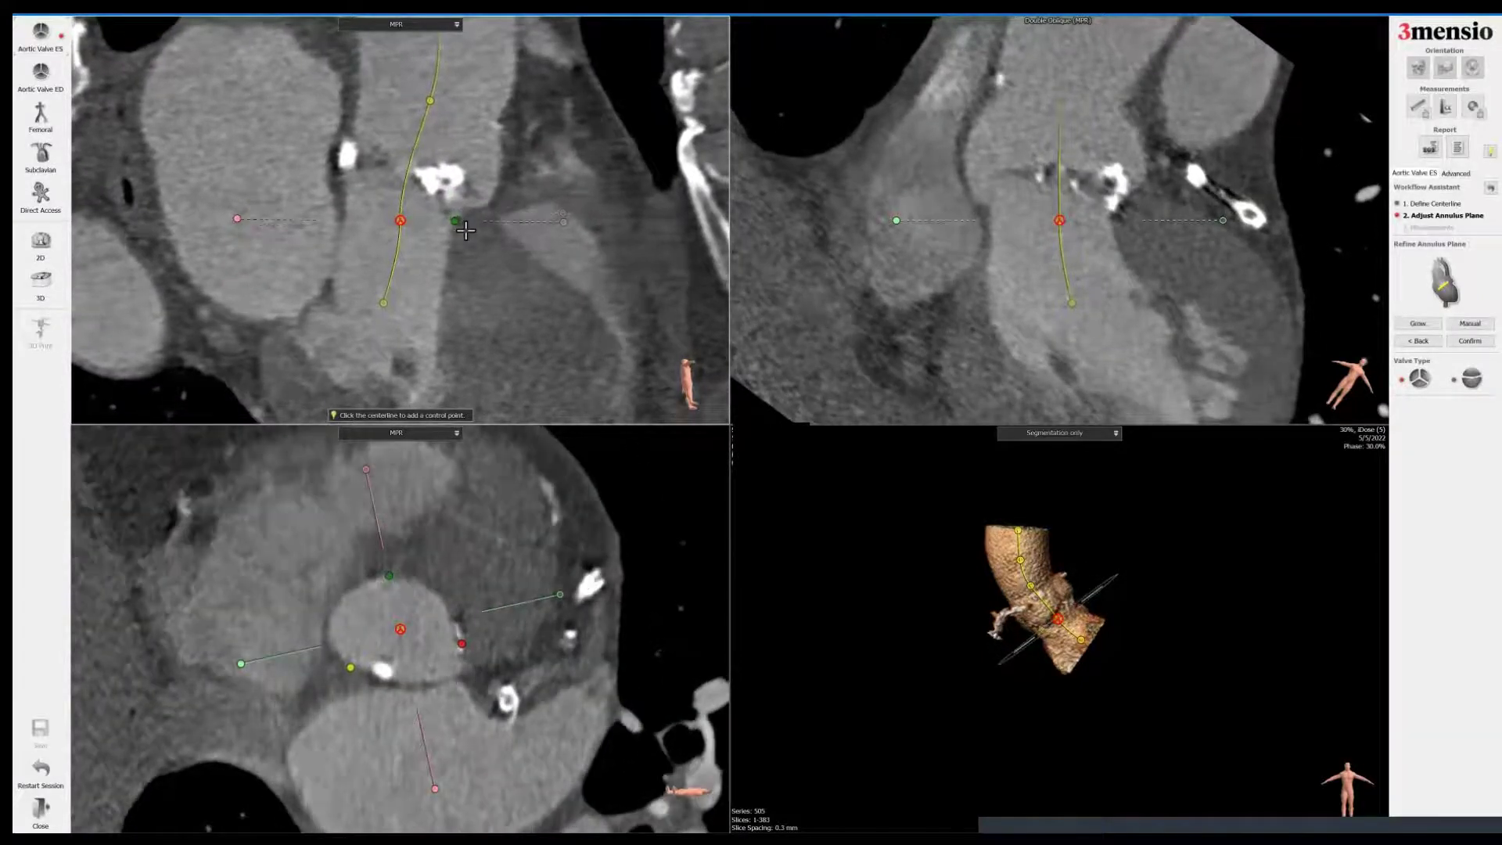
left_click_drag(241, 663, 244, 676)
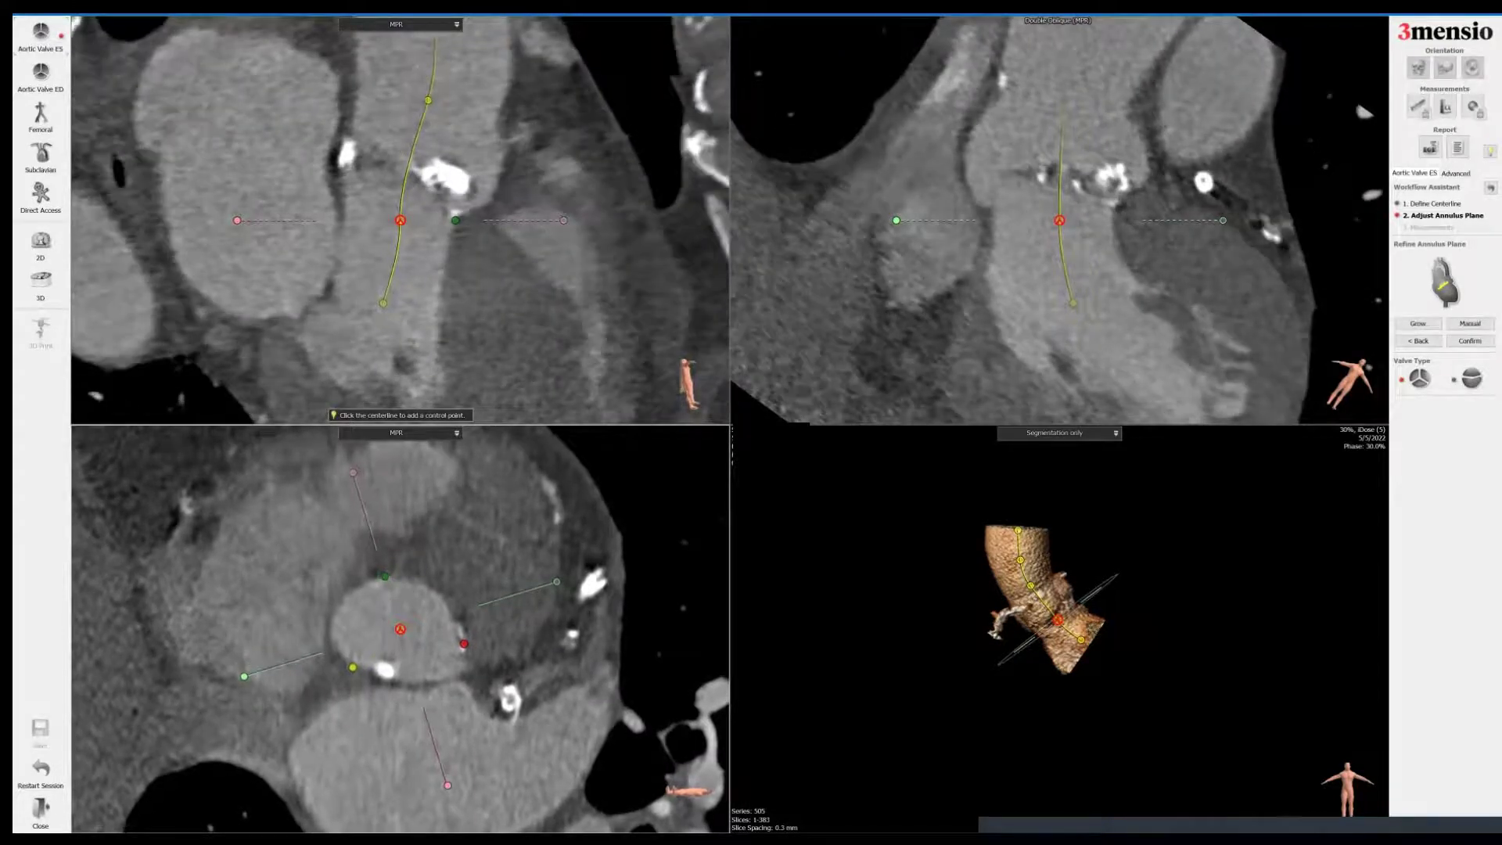
left_click_drag(455, 221, 456, 167)
left_click_drag(473, 223, 470, 227)
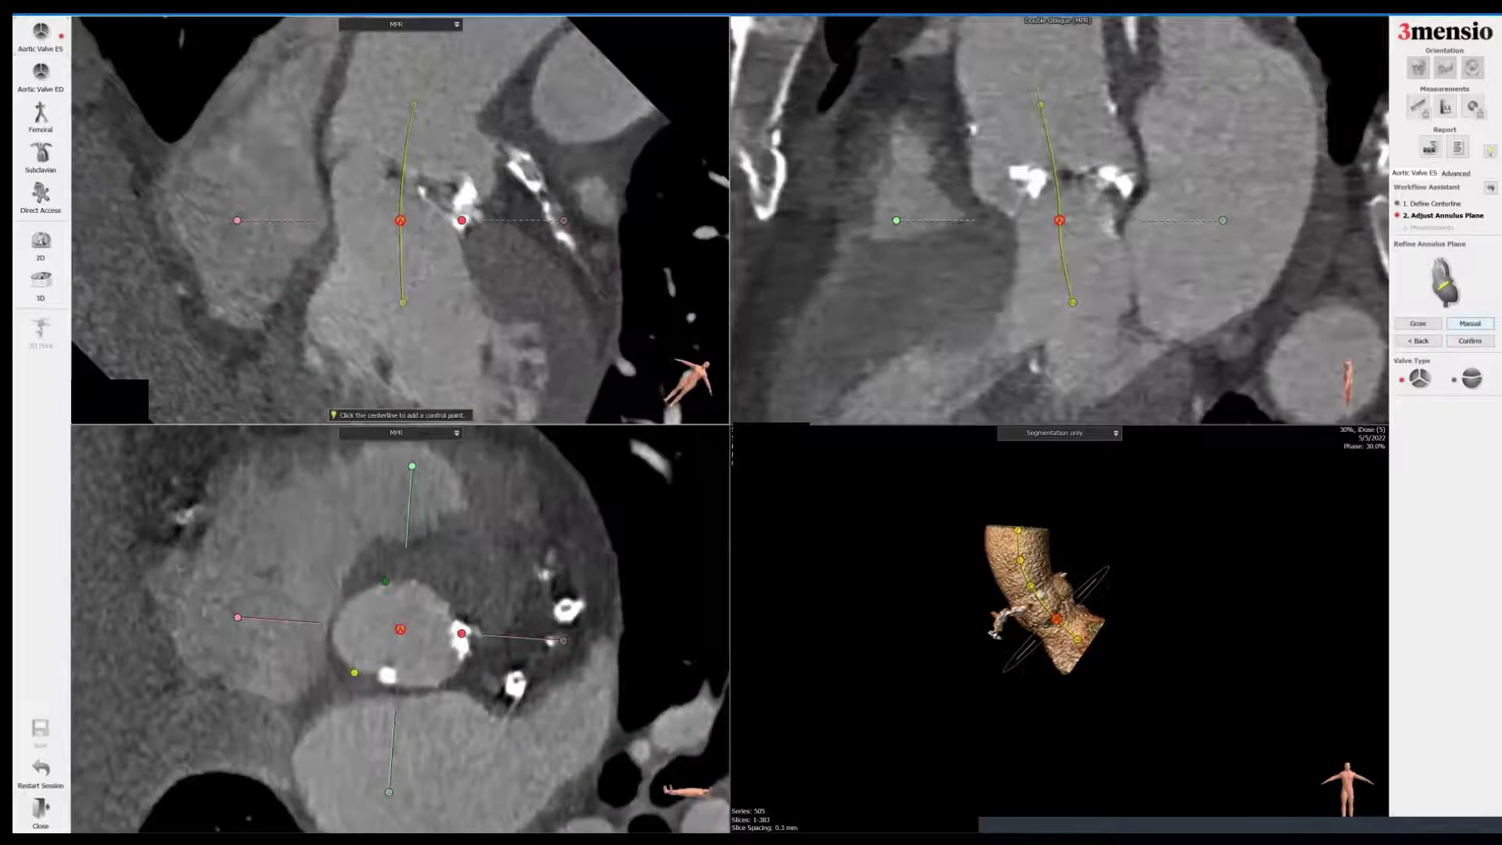
left_click(1470, 340)
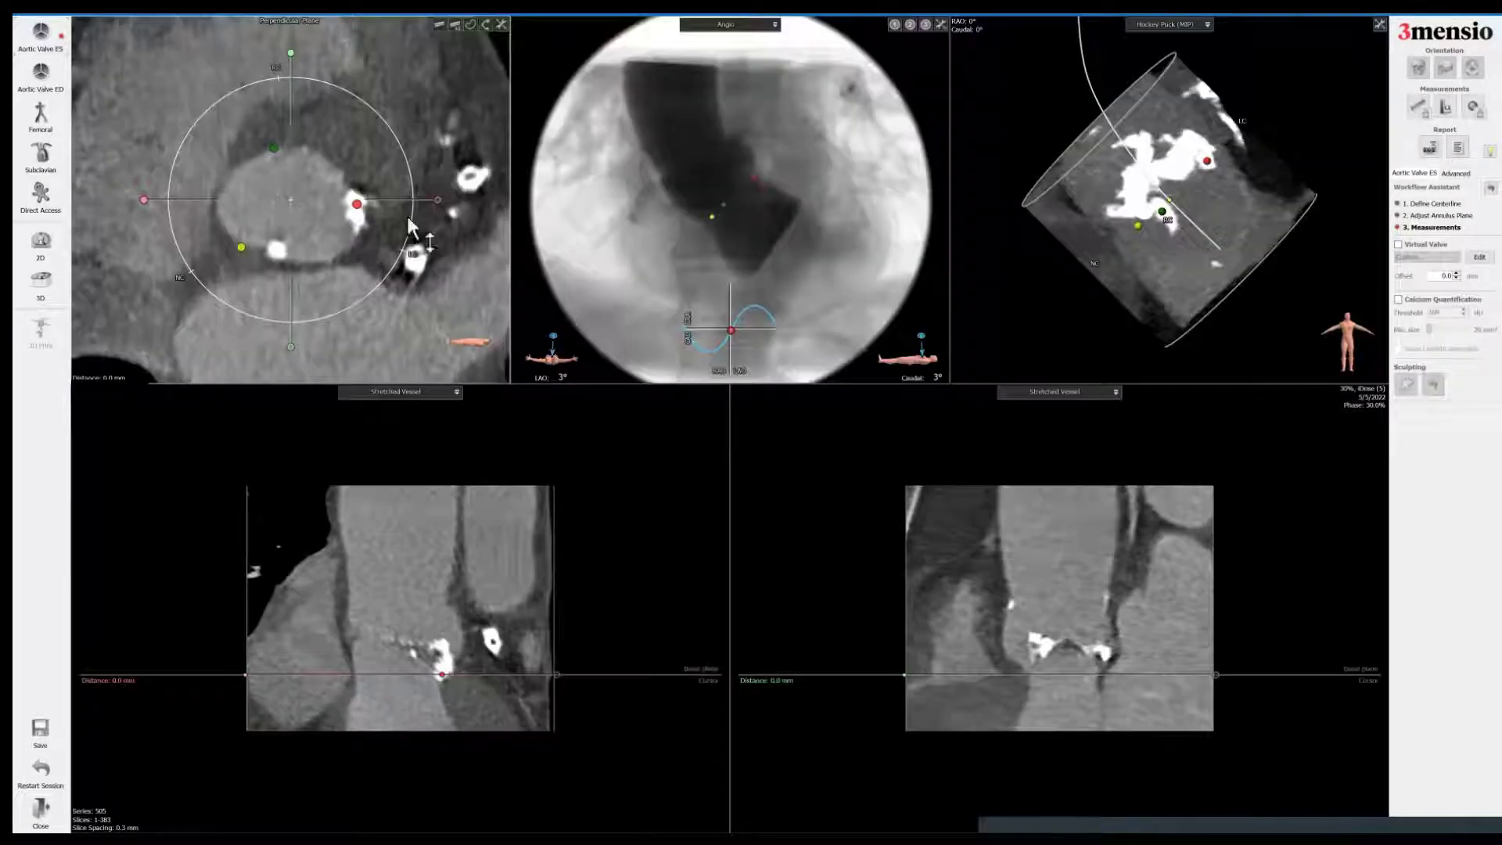
Trace a closed contour around the aortic annulus in the perpendicular view
right_click_drag(339, 166, 344, 144)
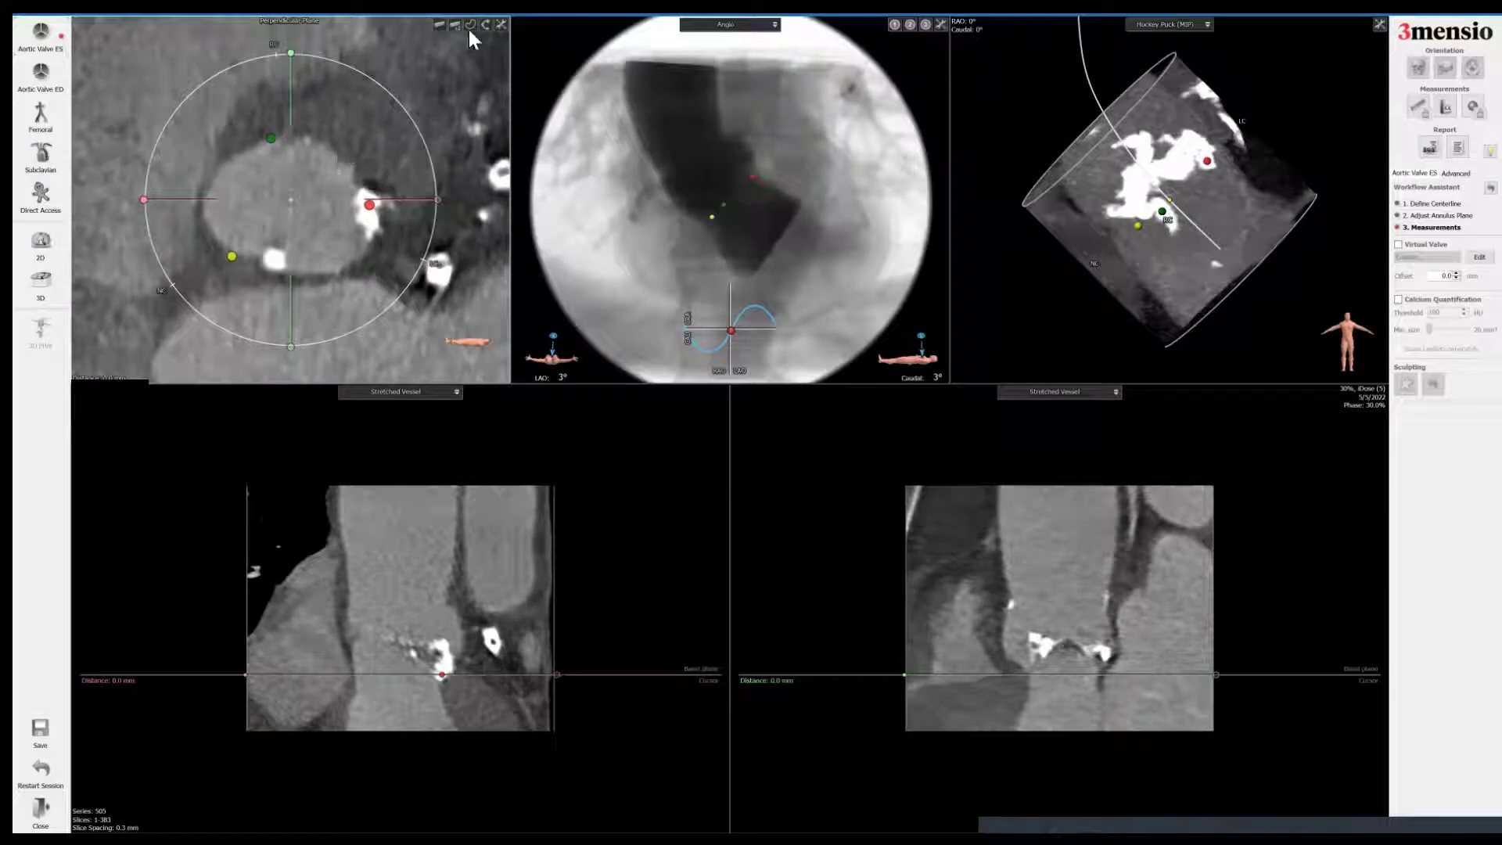
mouse_move(266, 149)
left_mouse_down()
mouse_move(202, 203)
mouse_move(220, 244)
mouse_move(276, 276)
mouse_move(356, 273)
mouse_move(376, 203)
mouse_move(301, 139)
left_mouse_up()
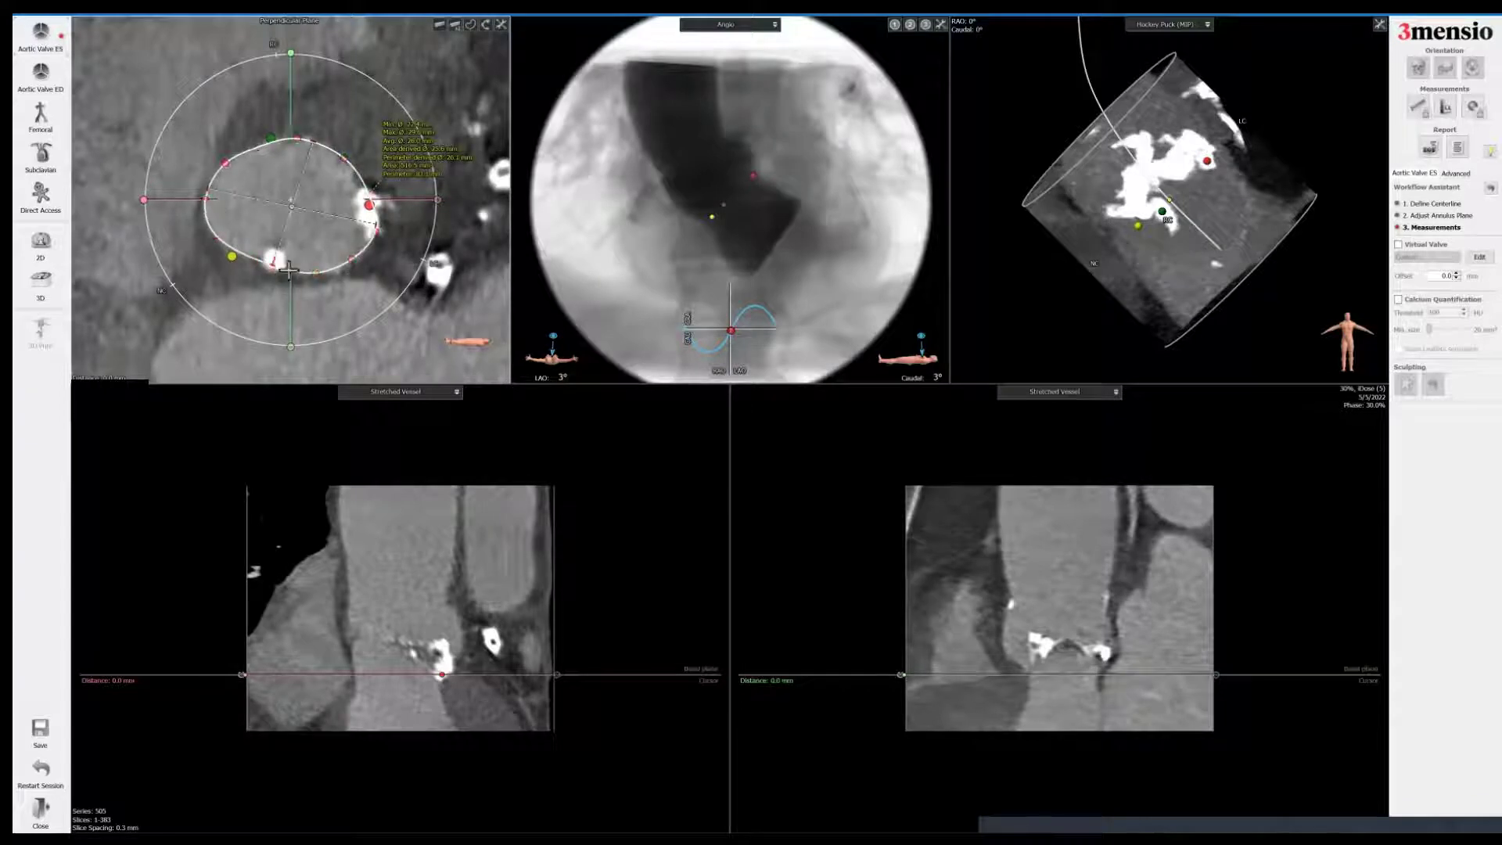
Reshape the annulus contour near the calcification beside the yellow marker into a smooth outline, removing surplus control points
left_click_drag(280, 264, 284, 259)
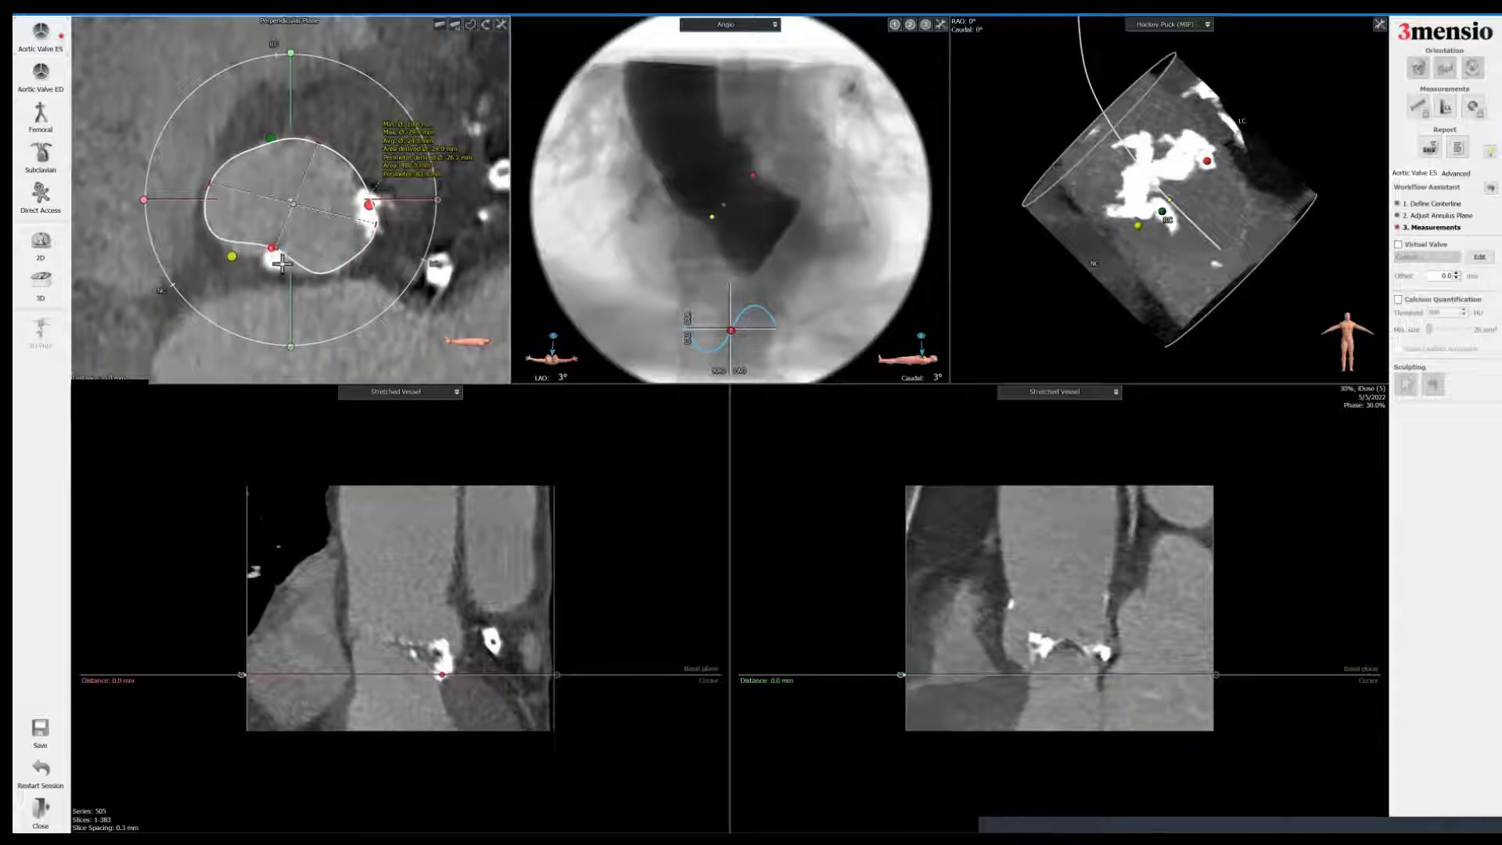
mouse_move(274, 266)
left_mouse_down()
mouse_move(280, 252)
mouse_move(307, 277)
left_mouse_up()
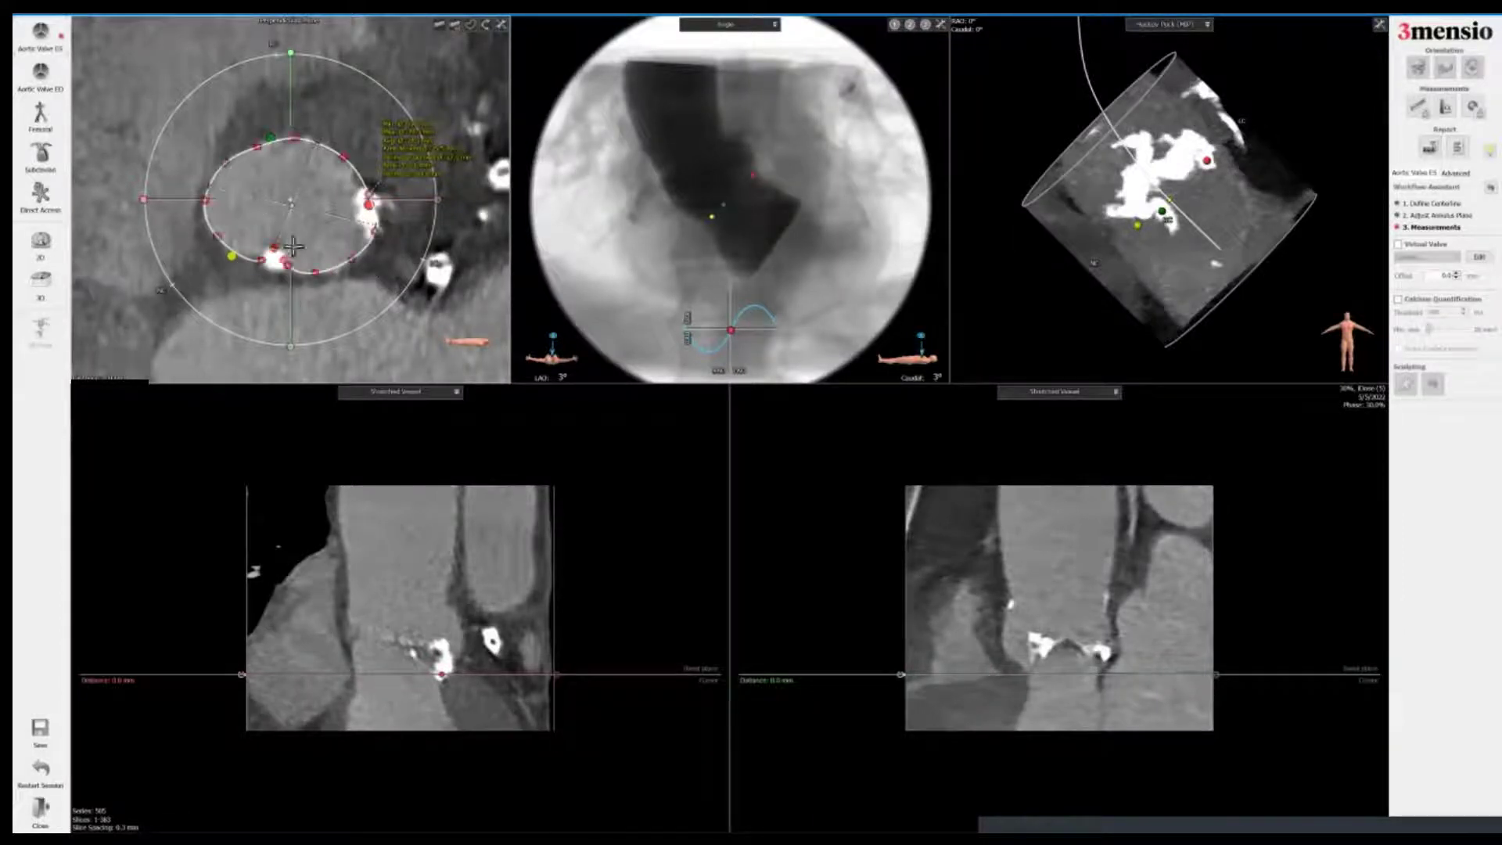
left_click_drag(294, 239, 291, 259)
left_click_drag(266, 271, 289, 258)
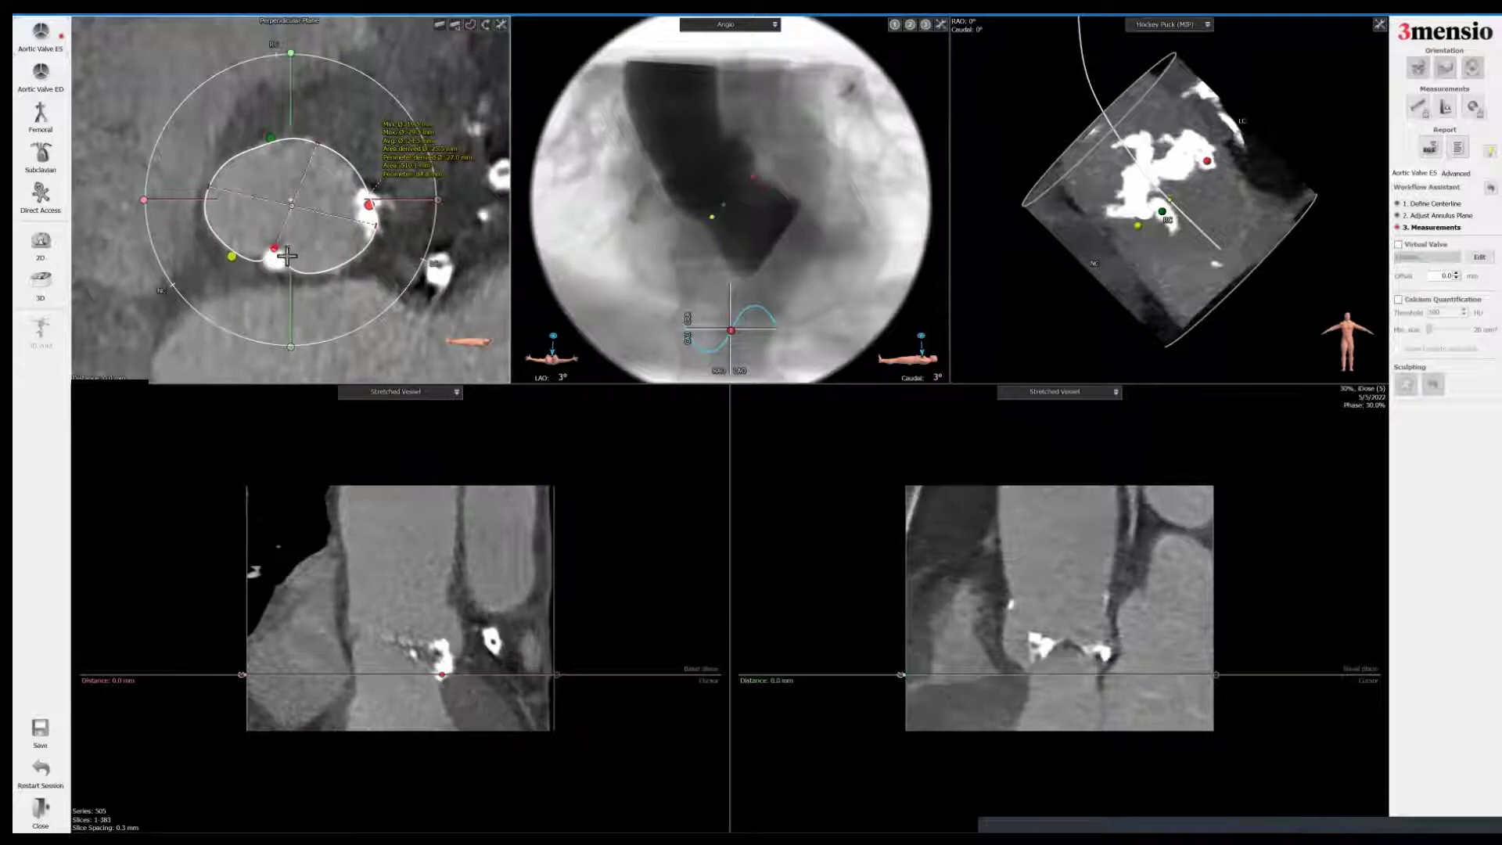
right_click(283, 252)
left_click(289, 256)
mouse_move(290, 270)
left_mouse_down()
mouse_move(269, 276)
mouse_move(309, 280)
mouse_move(297, 284)
left_mouse_up()
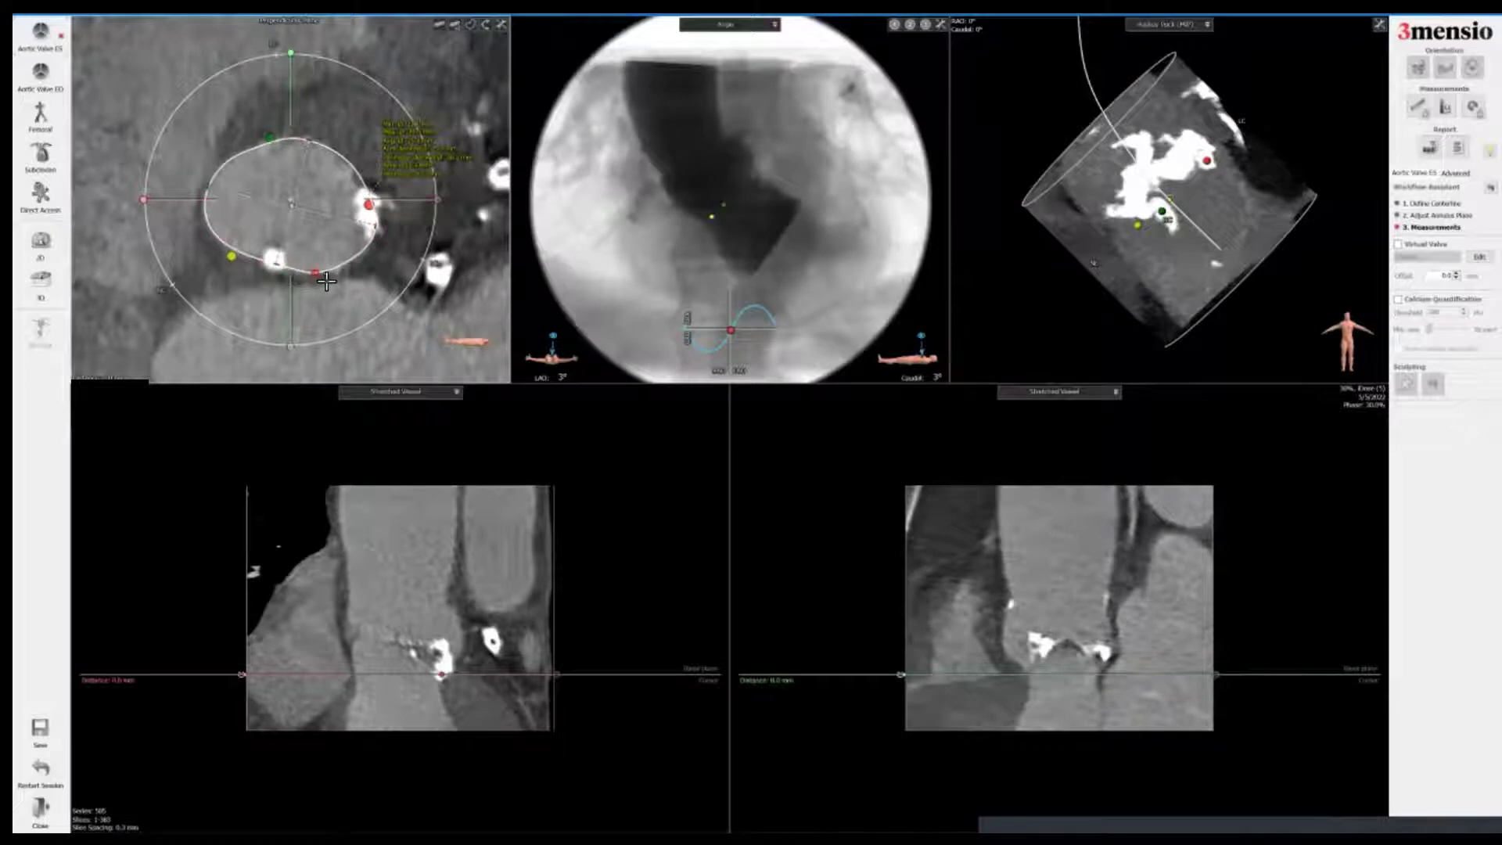
left_click_drag(322, 281, 305, 271)
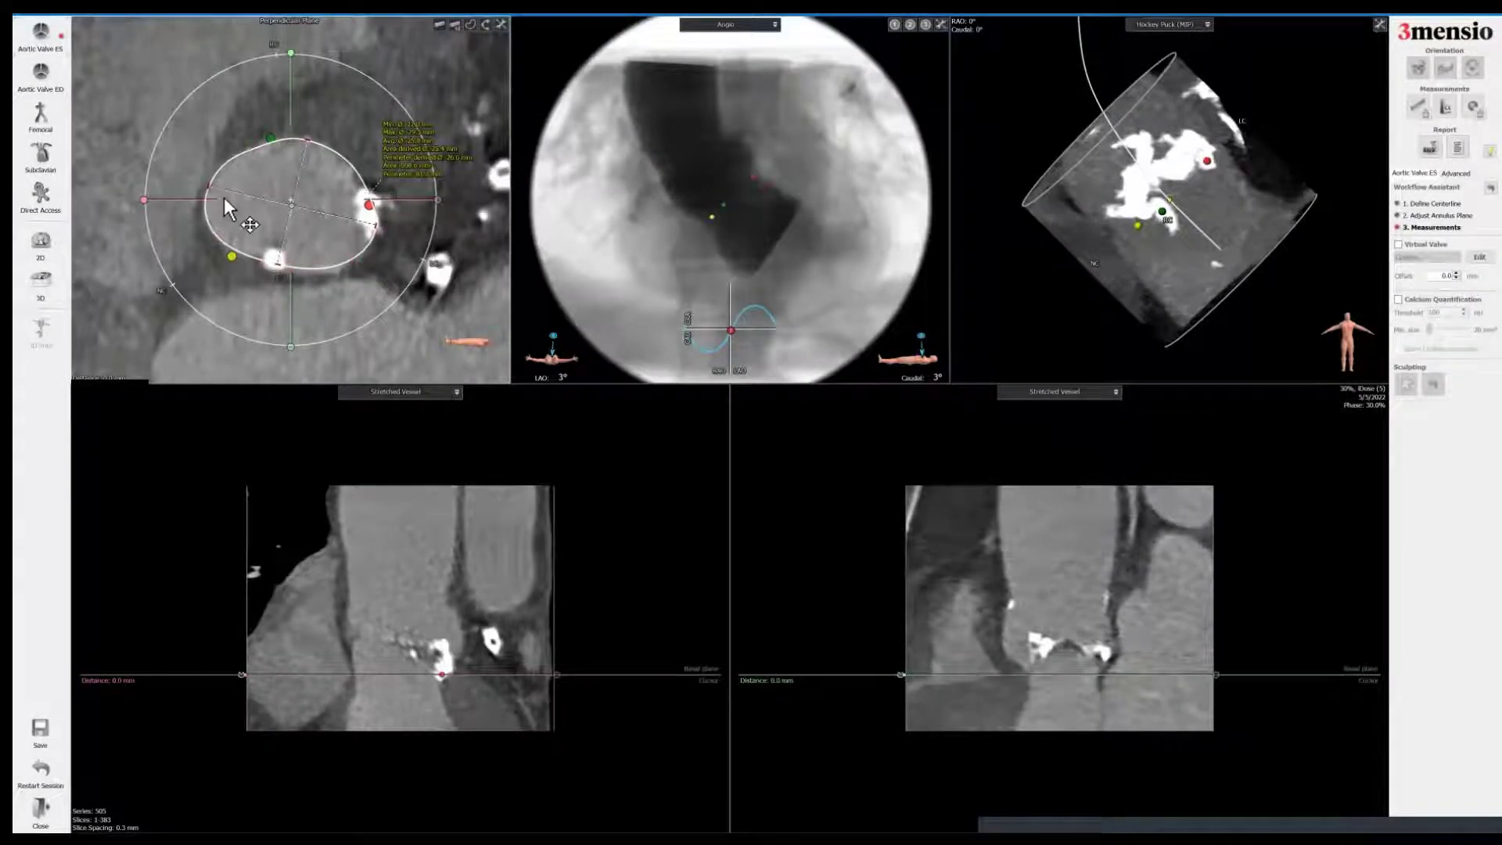
Adjust the annulus contour's control points along the calcification beside the red nadir marker
mouse_move(377, 204)
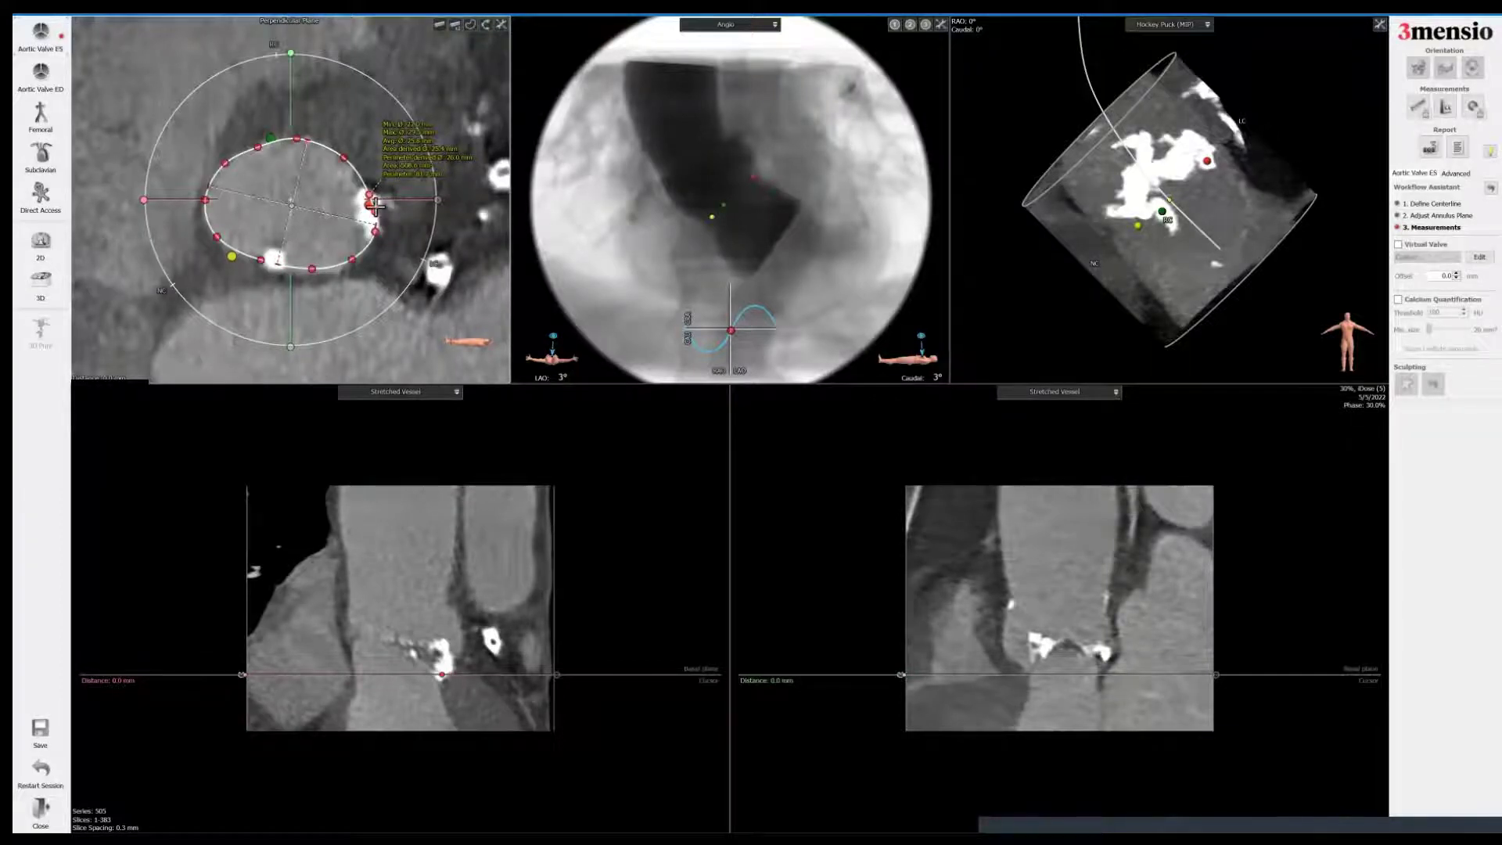
mouse_move(374, 201)
left_mouse_down()
mouse_move(386, 239)
mouse_move(372, 225)
left_mouse_up()
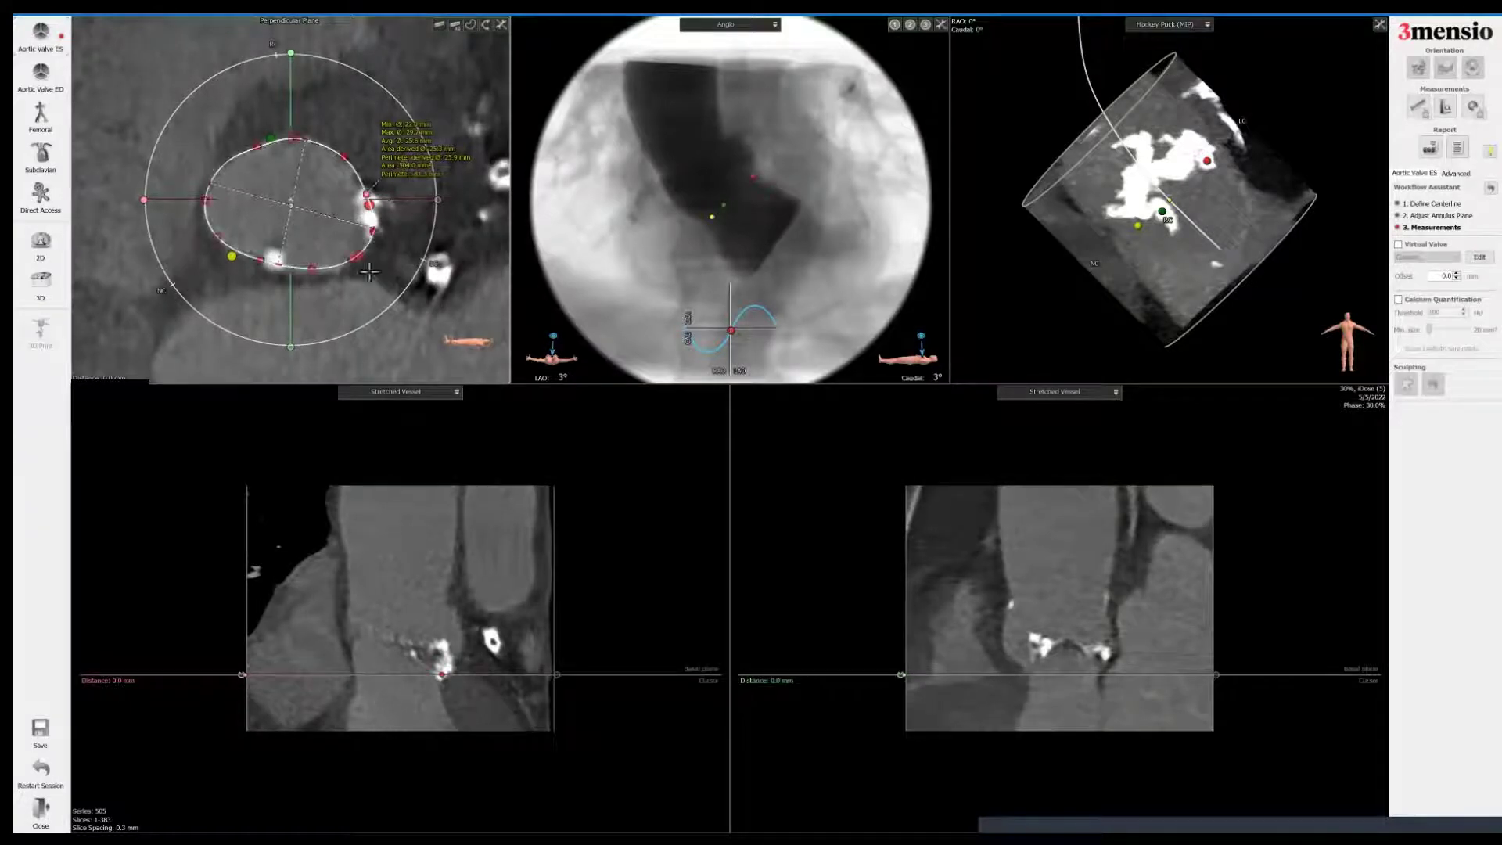
left_click(373, 236)
left_click_drag(375, 205, 378, 215)
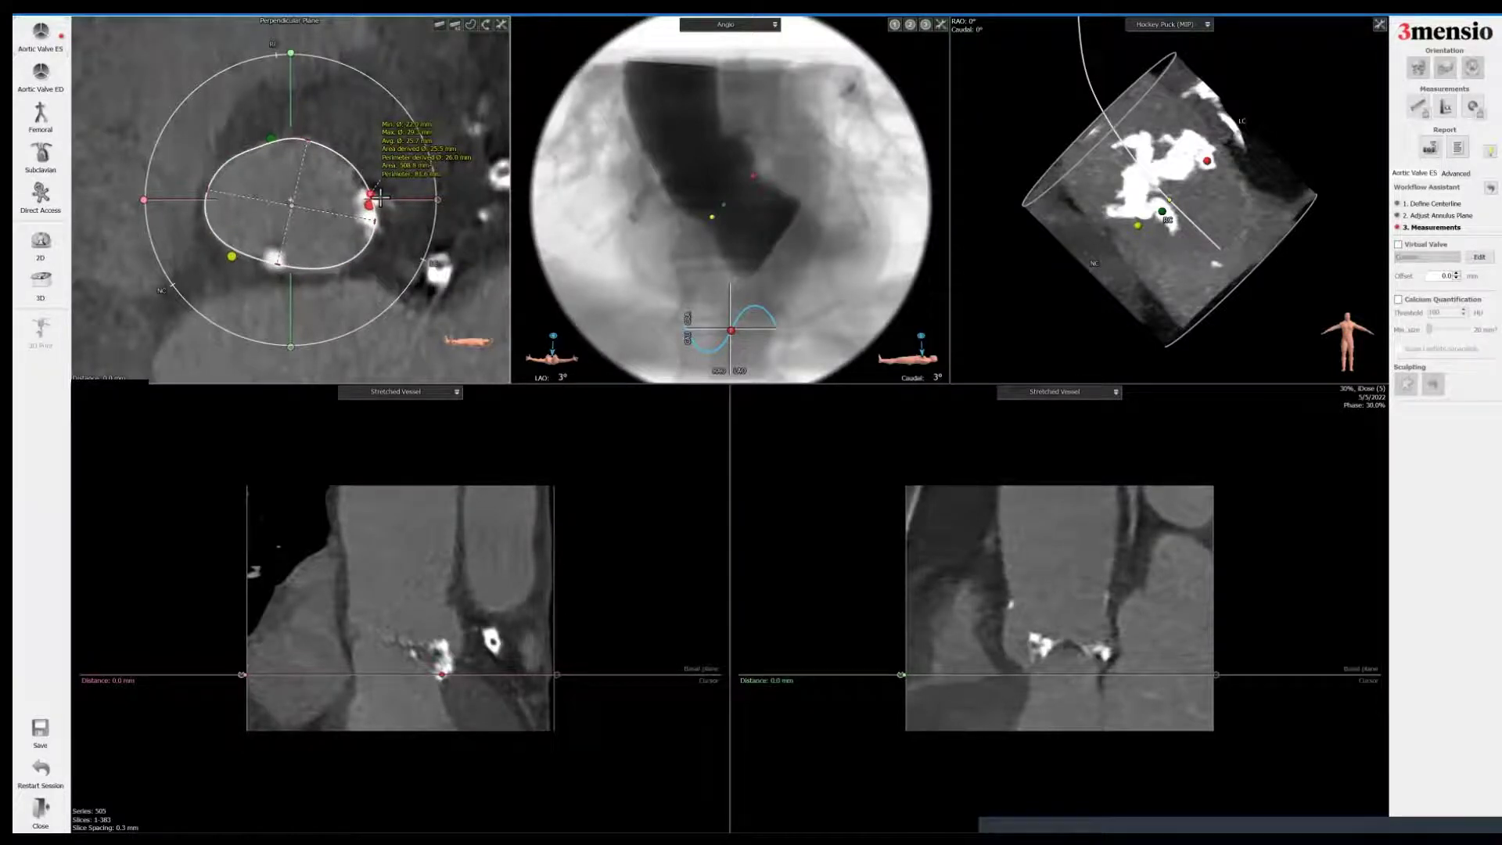
Refine the annulus contour around the red nadir marker and delete the surplus control point there
left_click_drag(378, 198, 370, 217)
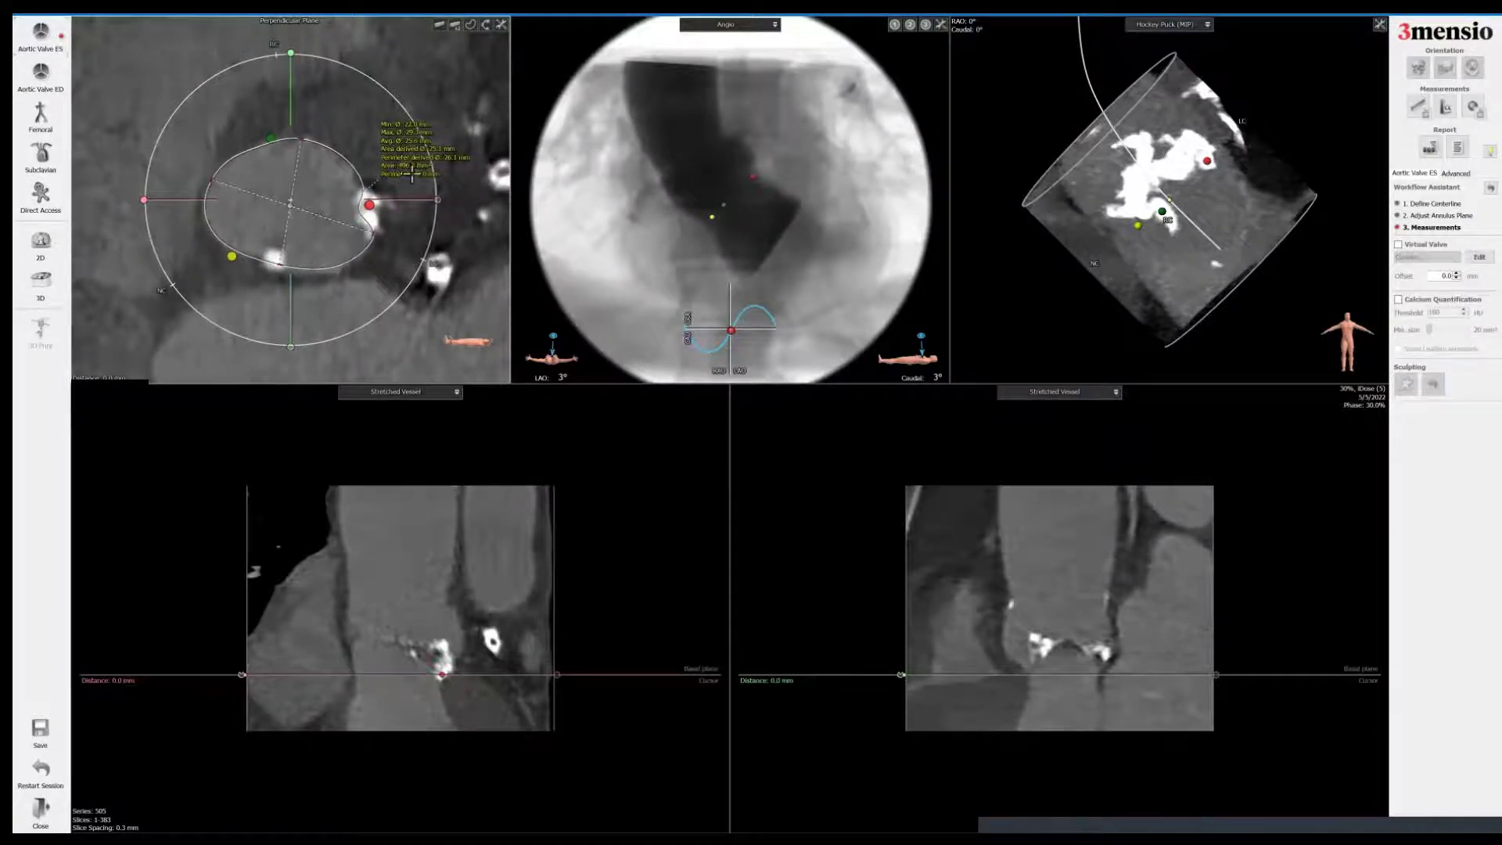
left_click_drag(361, 225, 371, 218)
right_click(369, 209)
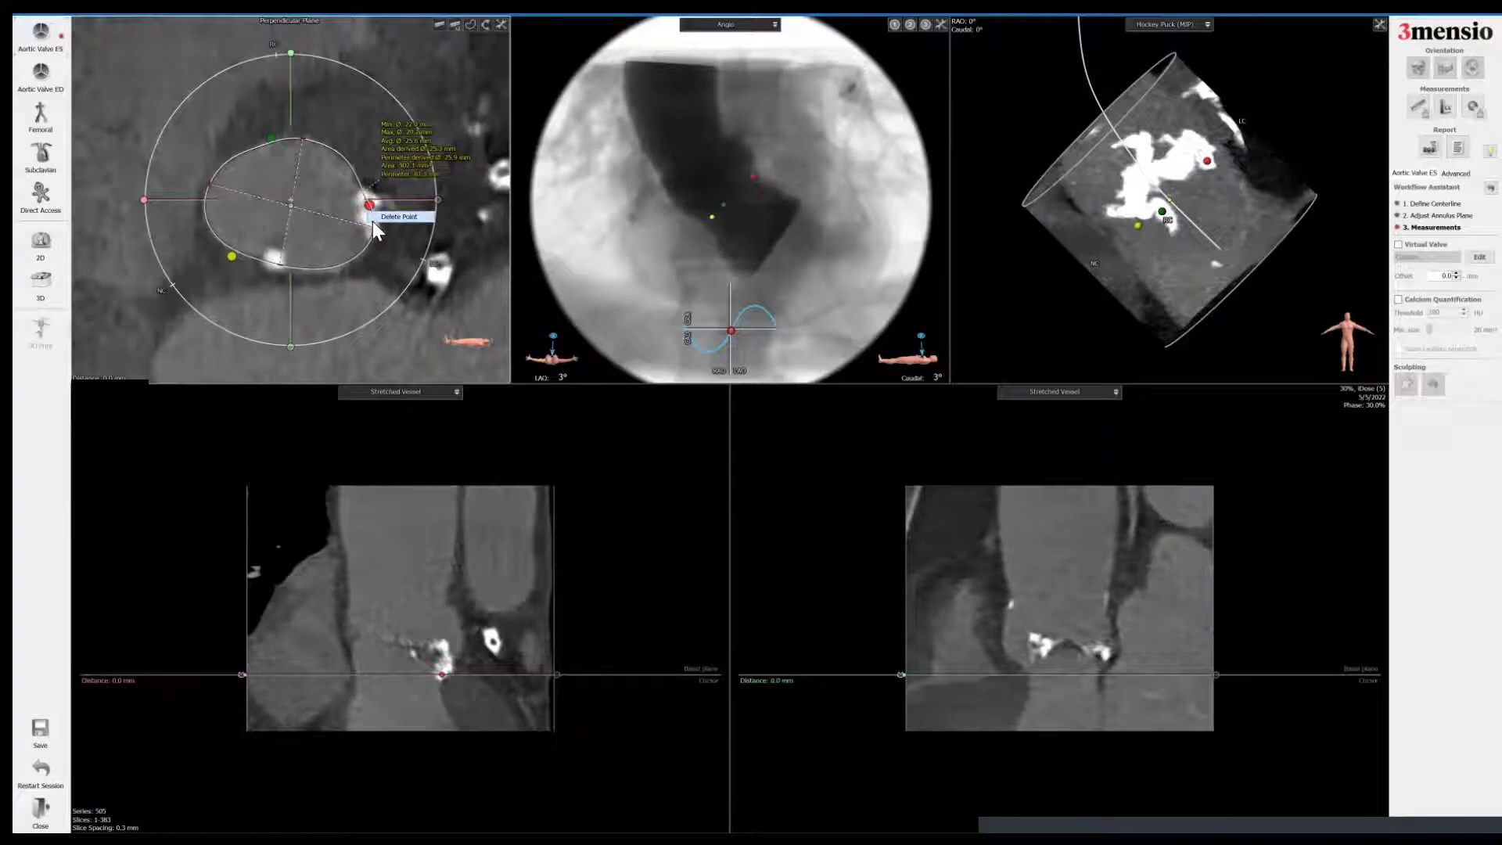
left_click(383, 216)
left_click_drag(372, 195, 344, 165)
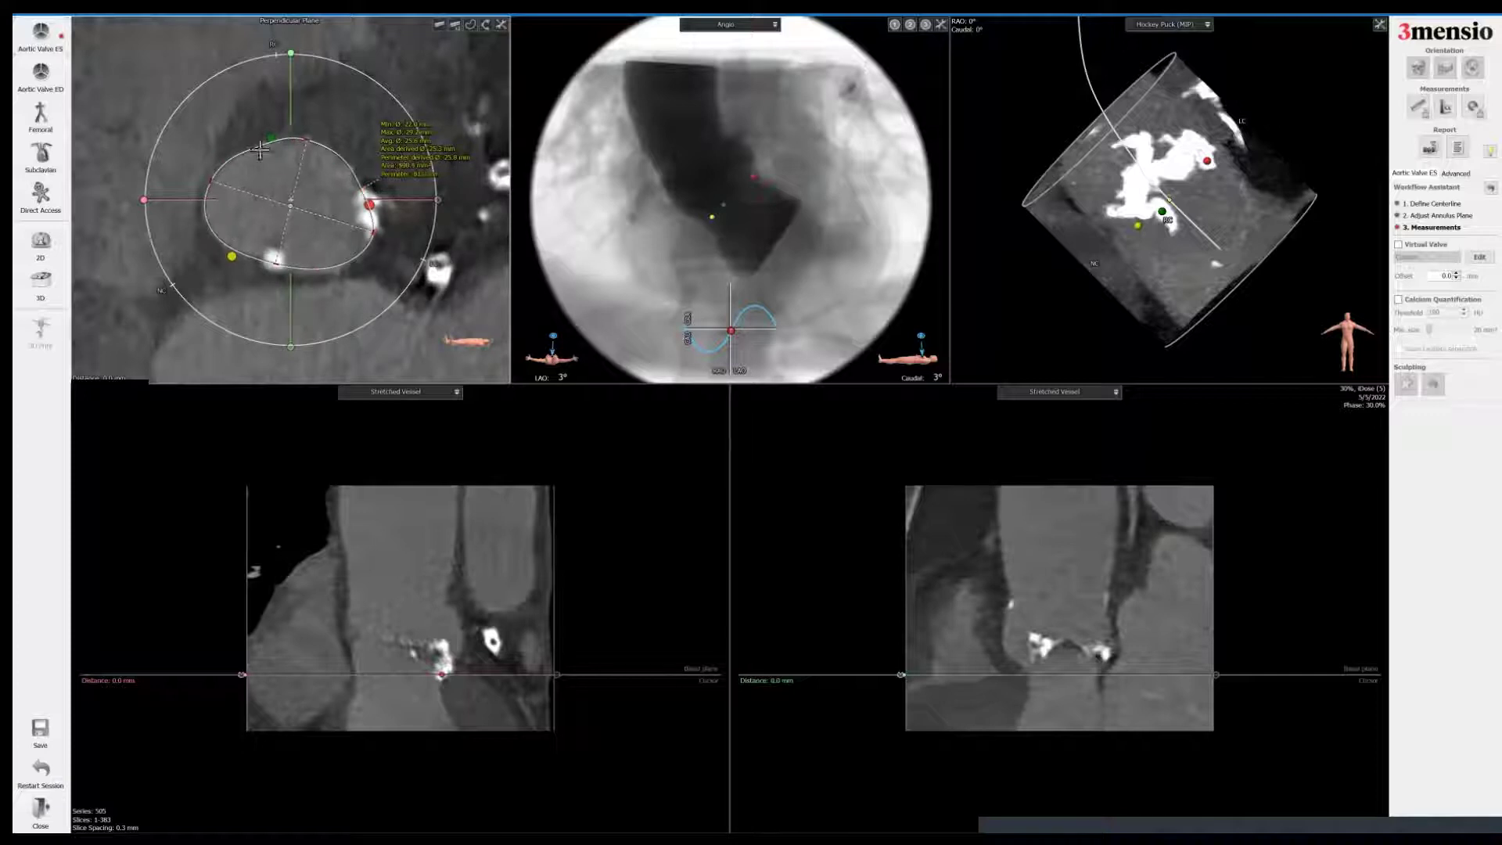
left_click_drag(557, 674, 523, 674)
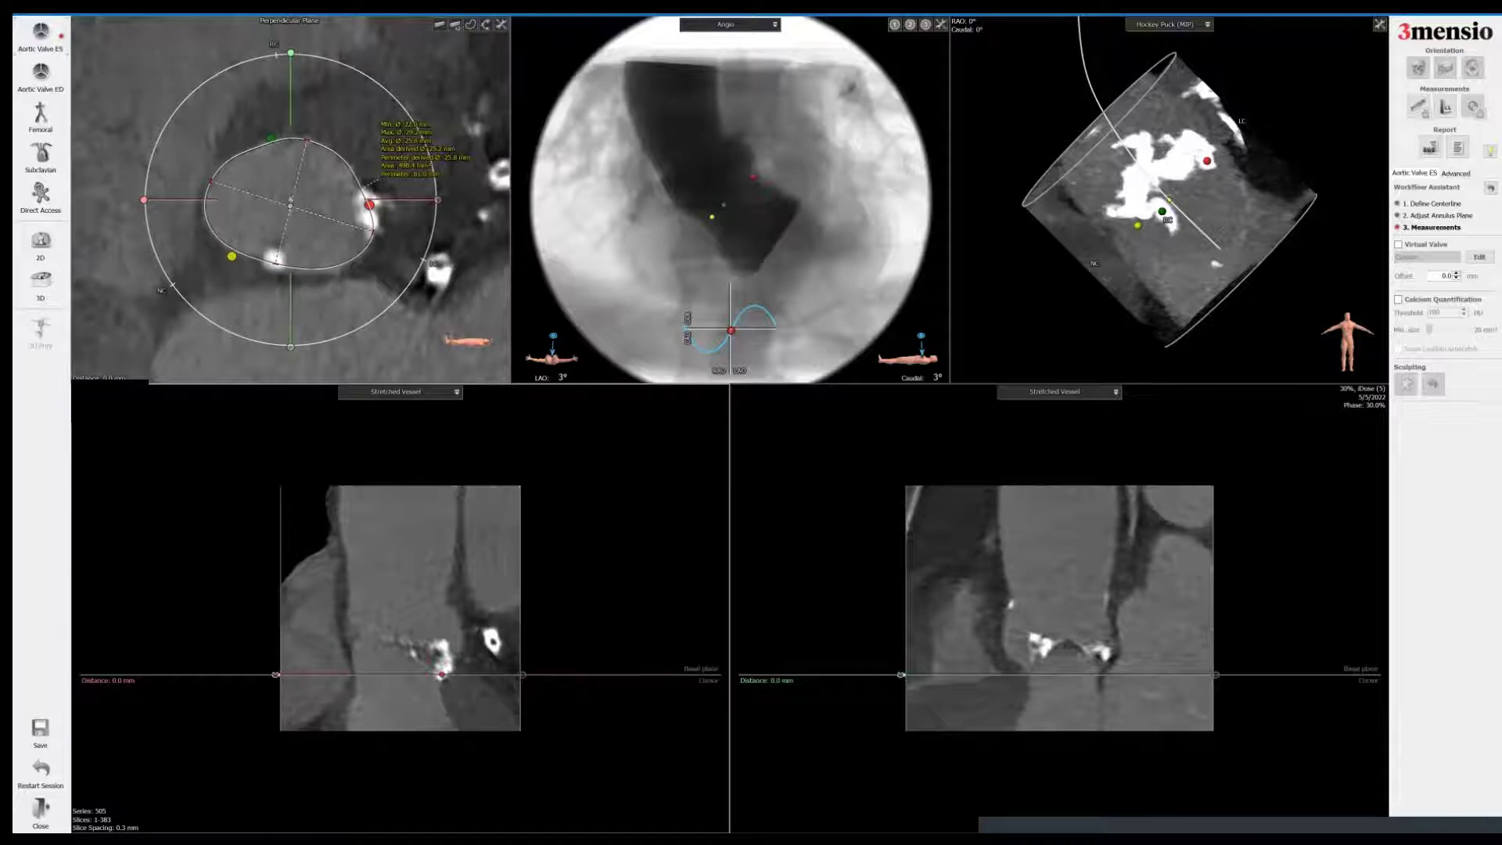
Label the contour as Annulus Dimensions and add a screenshot of it to the report under the title Annulus
right_click(432, 153)
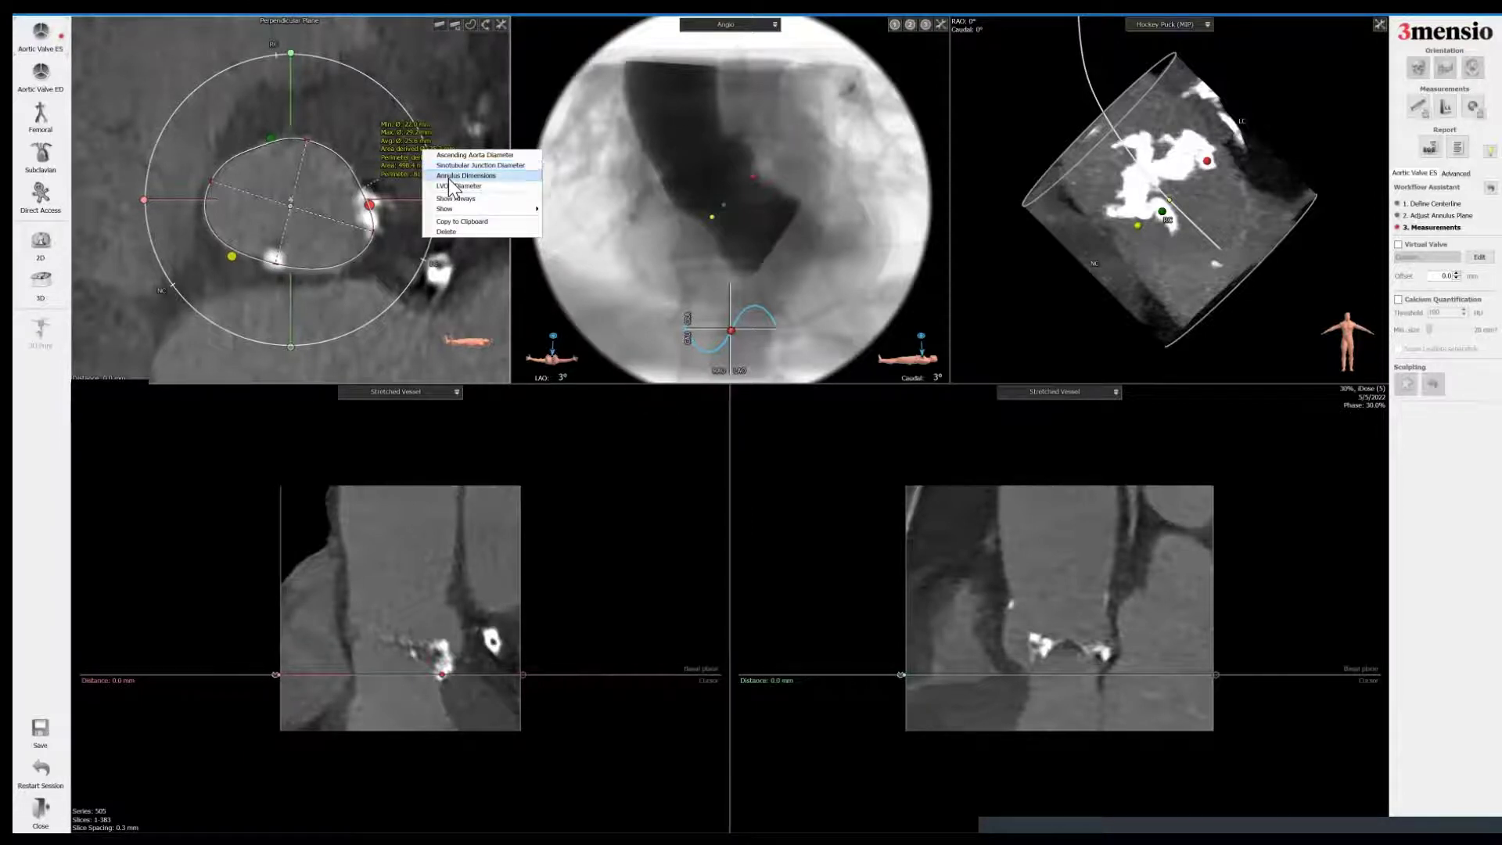
left_click(466, 180)
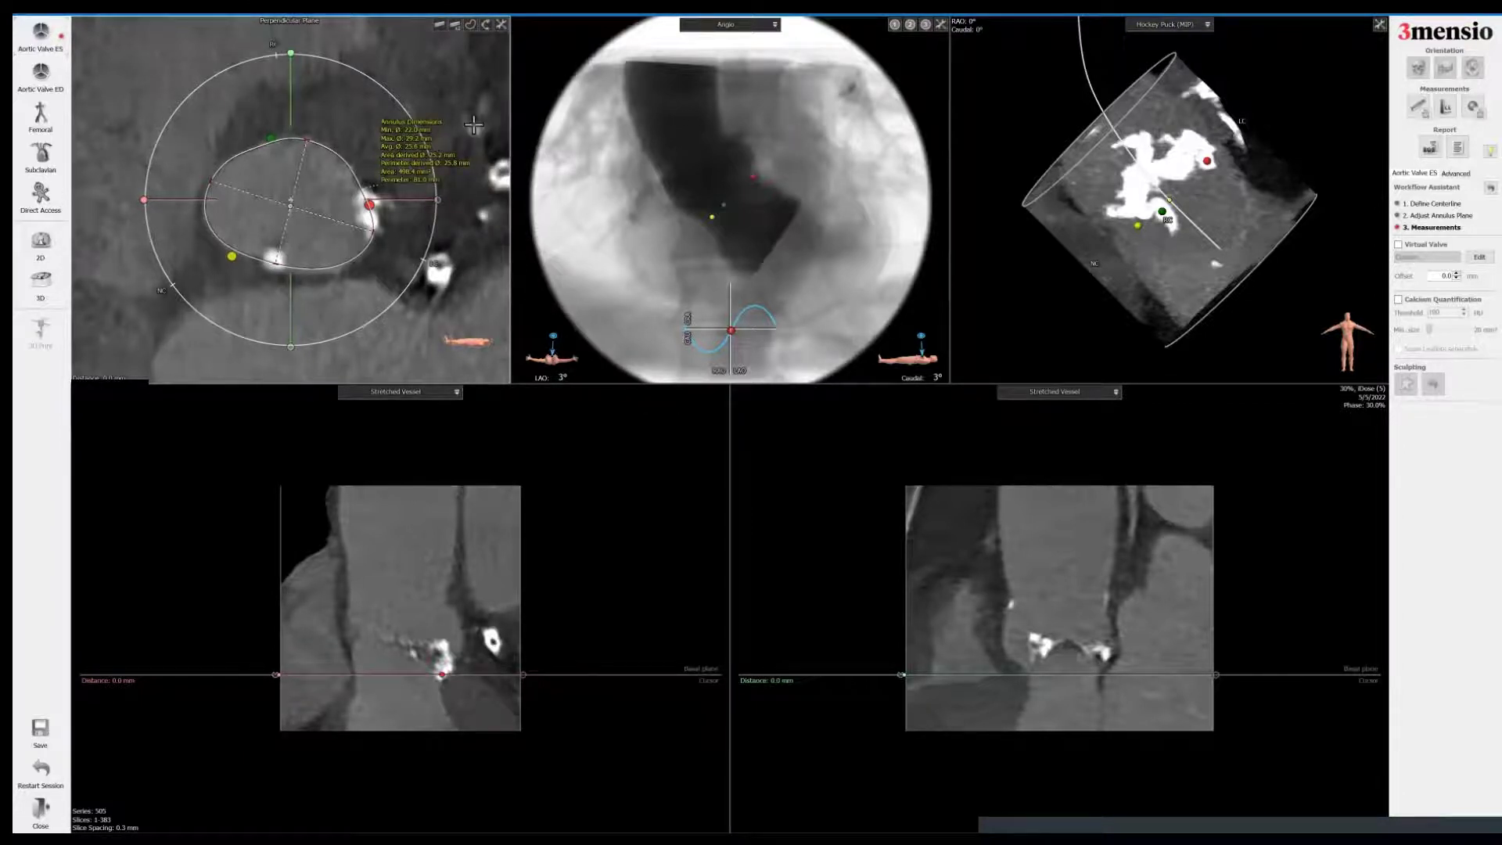
right_click(459, 86)
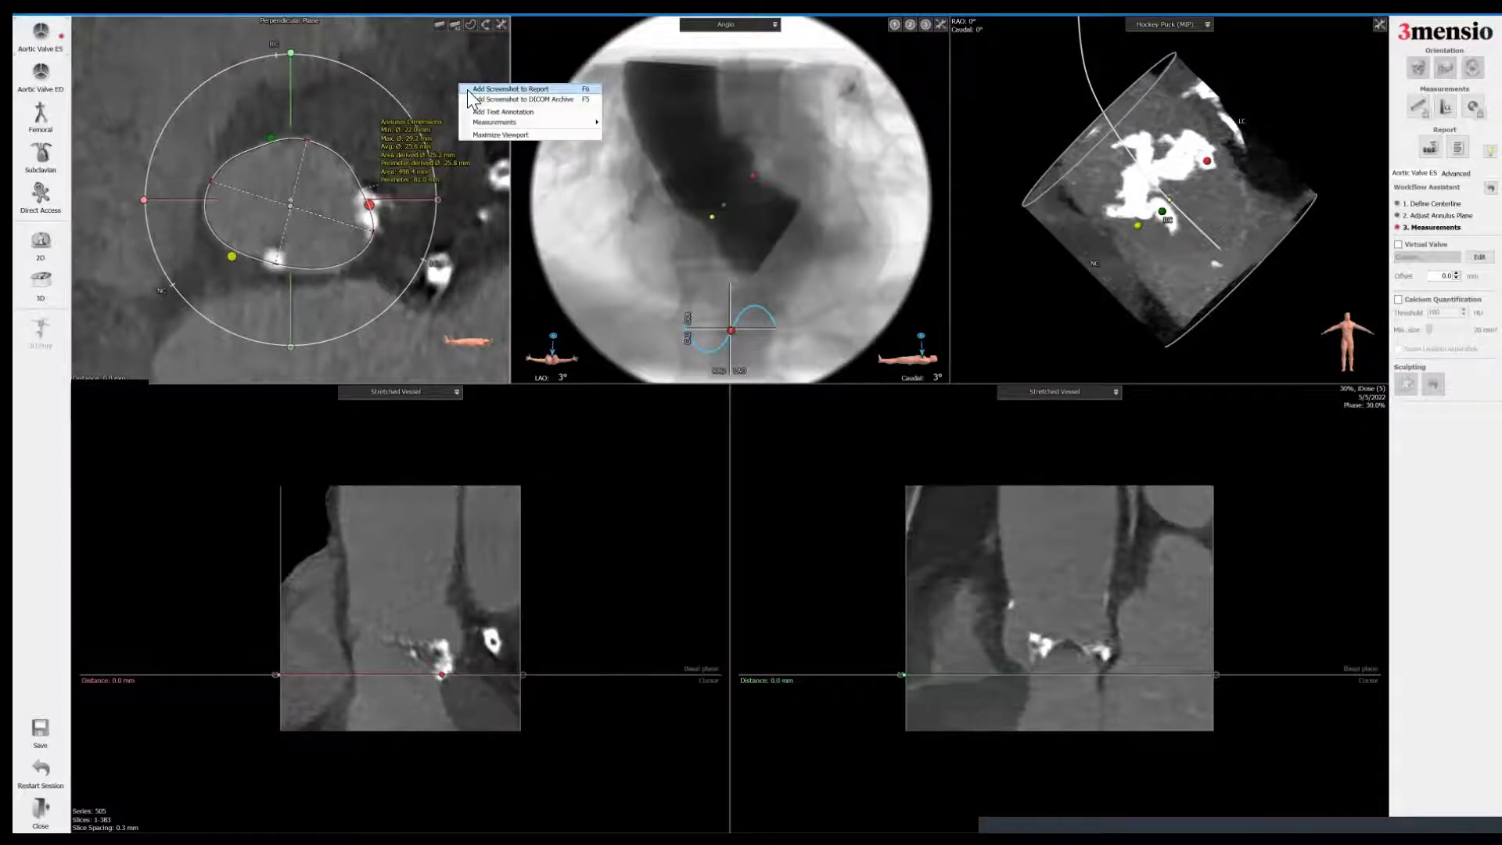
left_click(827, 331)
left_click(744, 286)
left_click(724, 295)
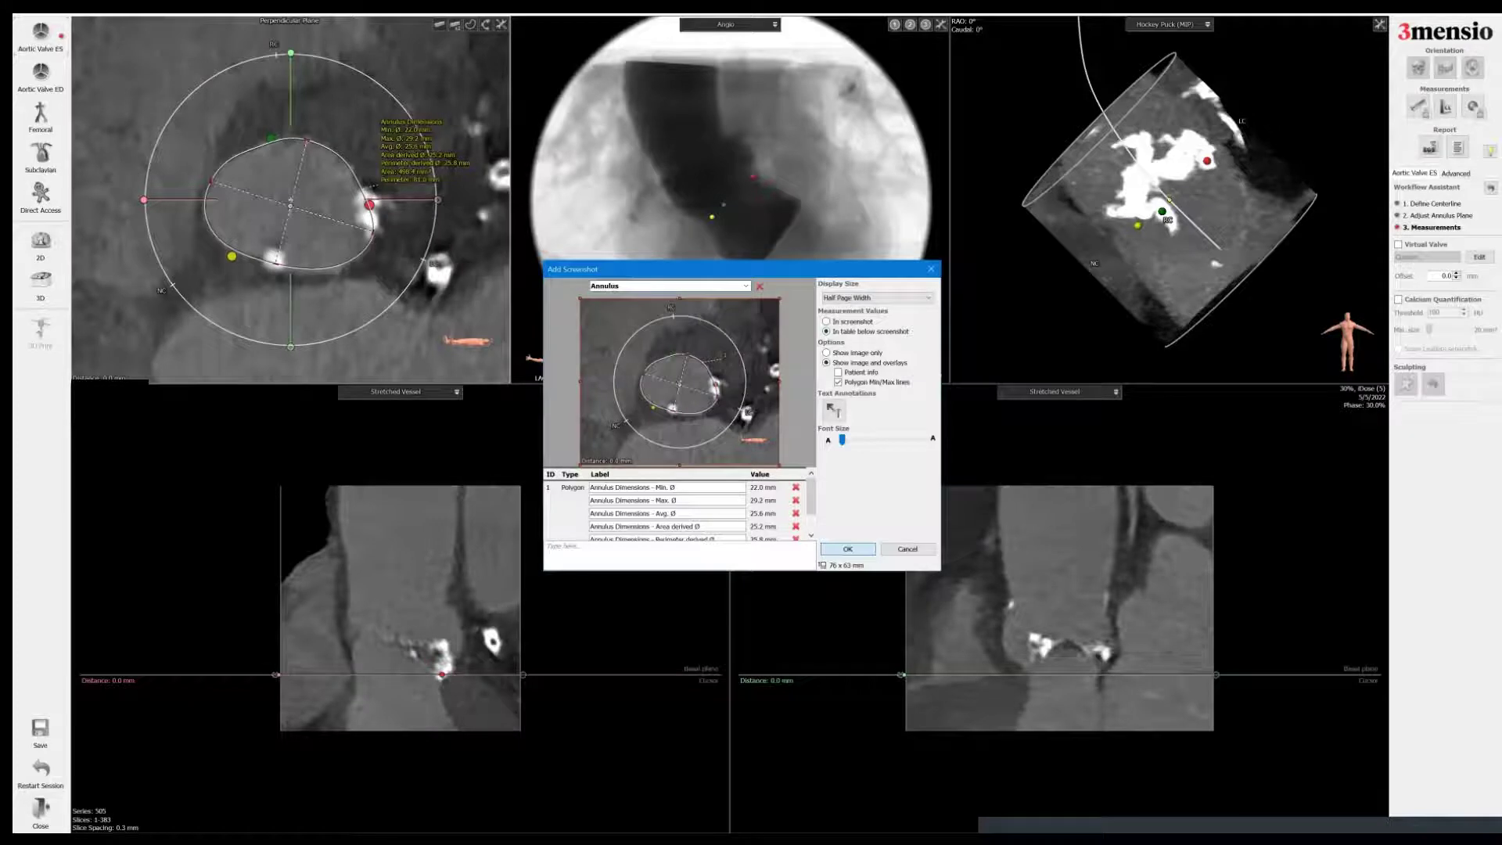
key("Return")
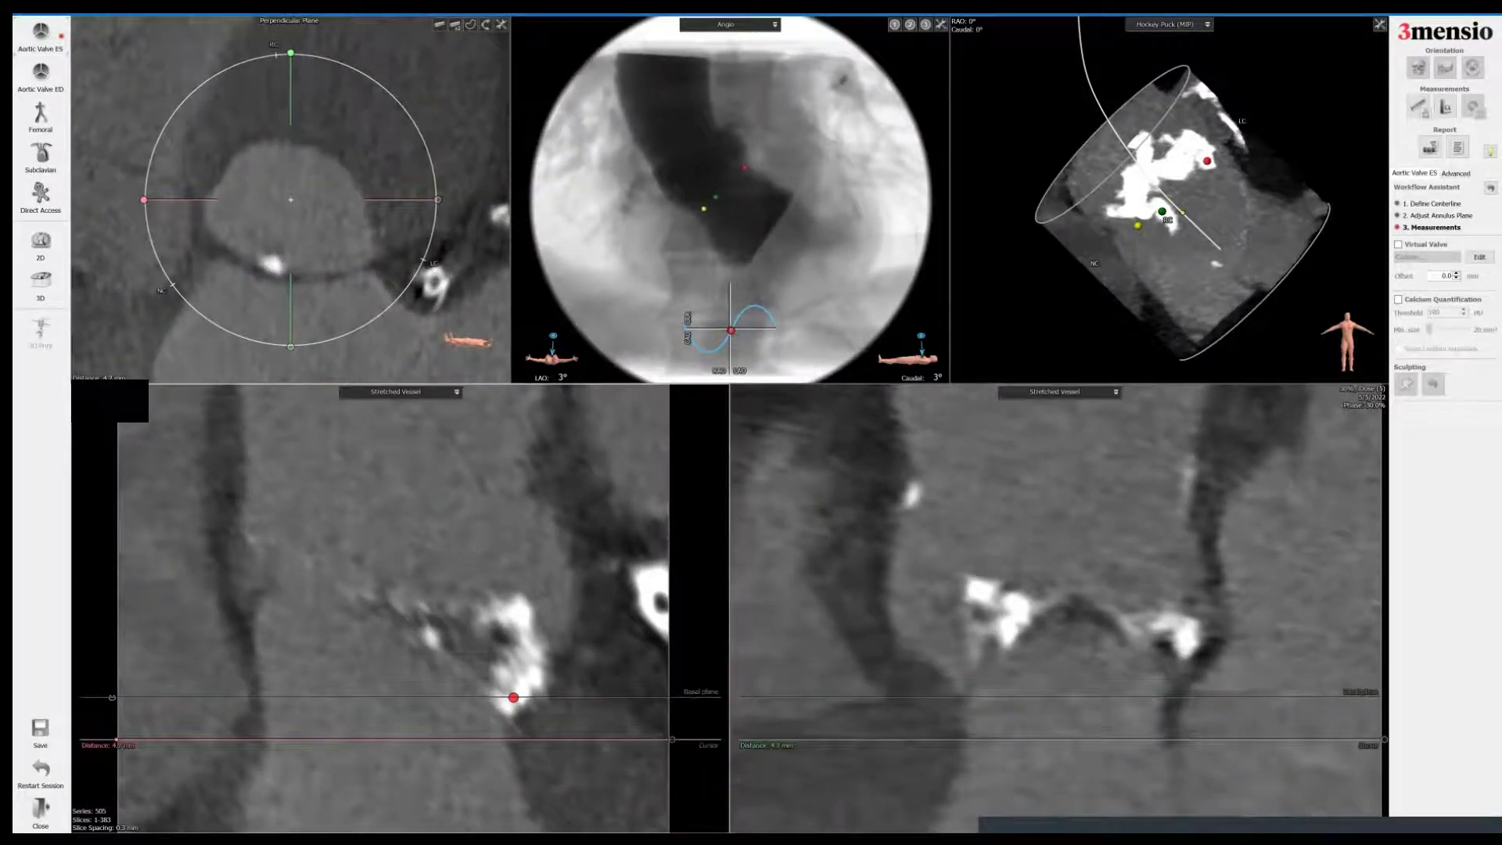
Trace a closed contour around the left ventricular outflow tract about 5 mm below the basal plane and refine its anterior edge
left_click(472, 25)
left_click(318, 147)
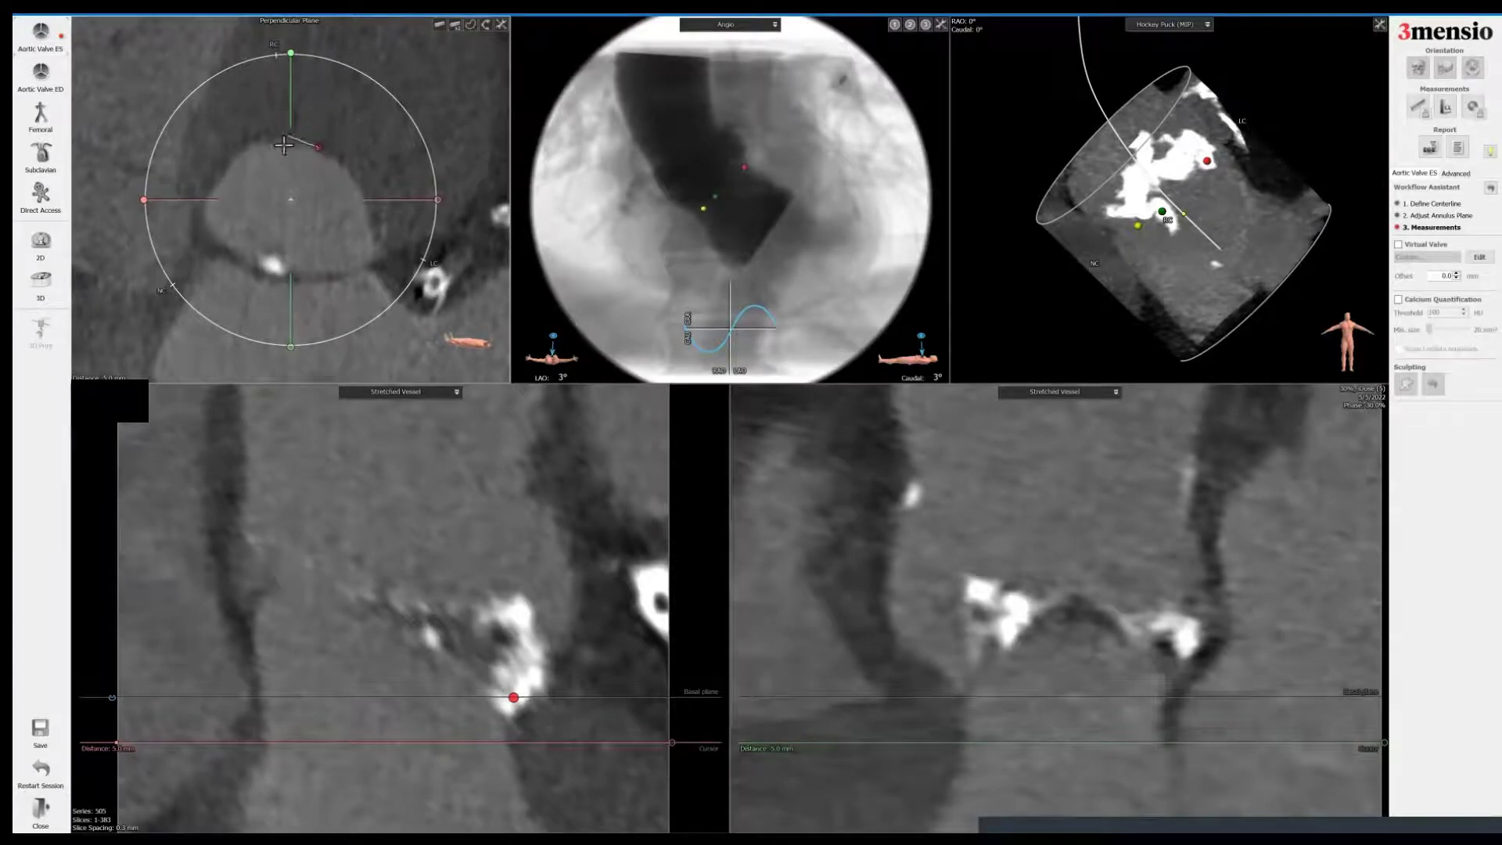
left_click(247, 149)
left_click(216, 234)
left_click(244, 260)
double_click(361, 186)
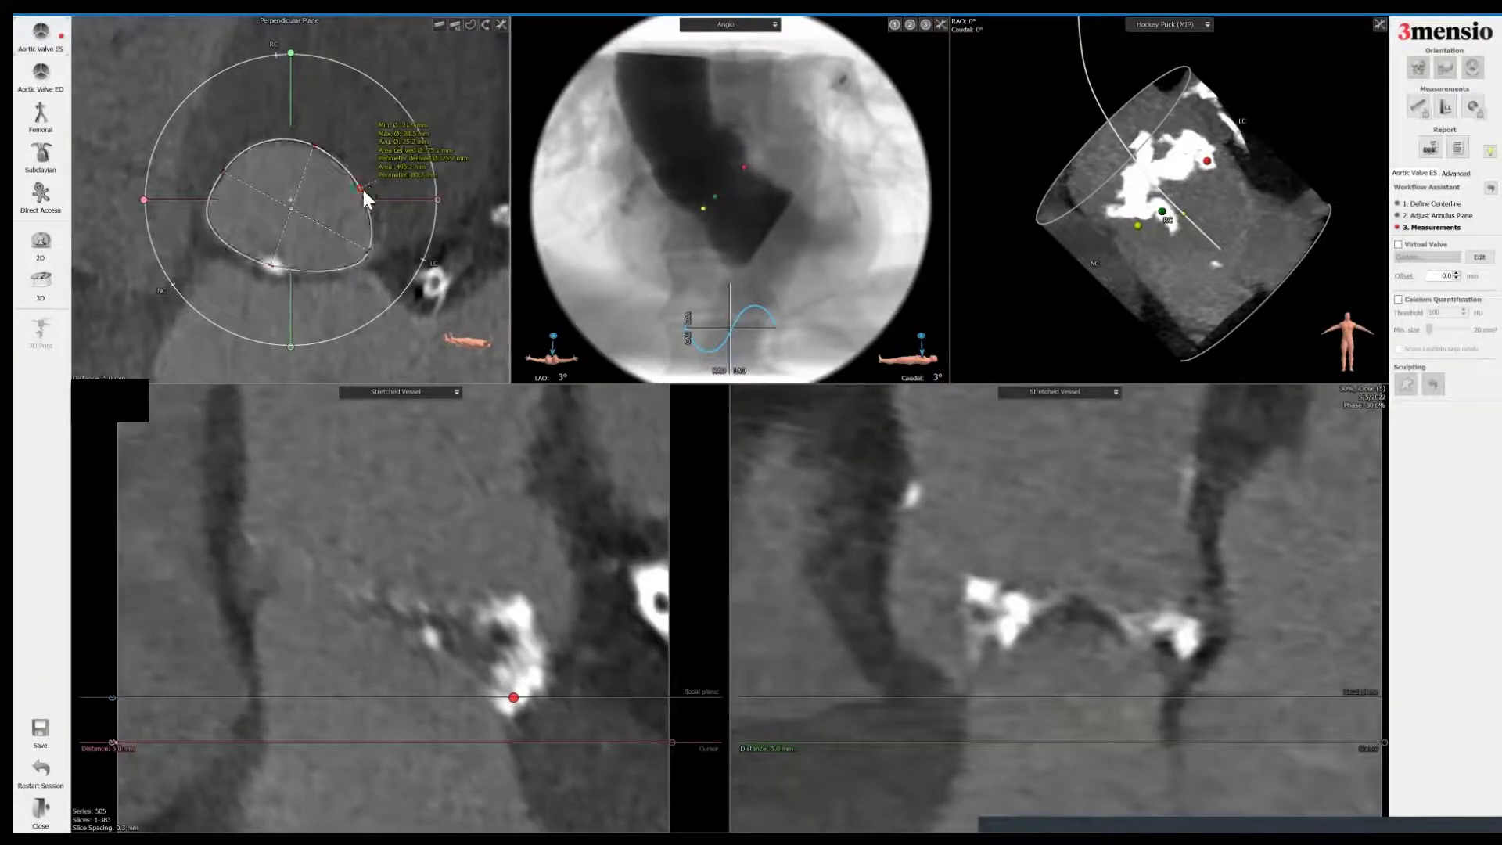
mouse_move(287, 153)
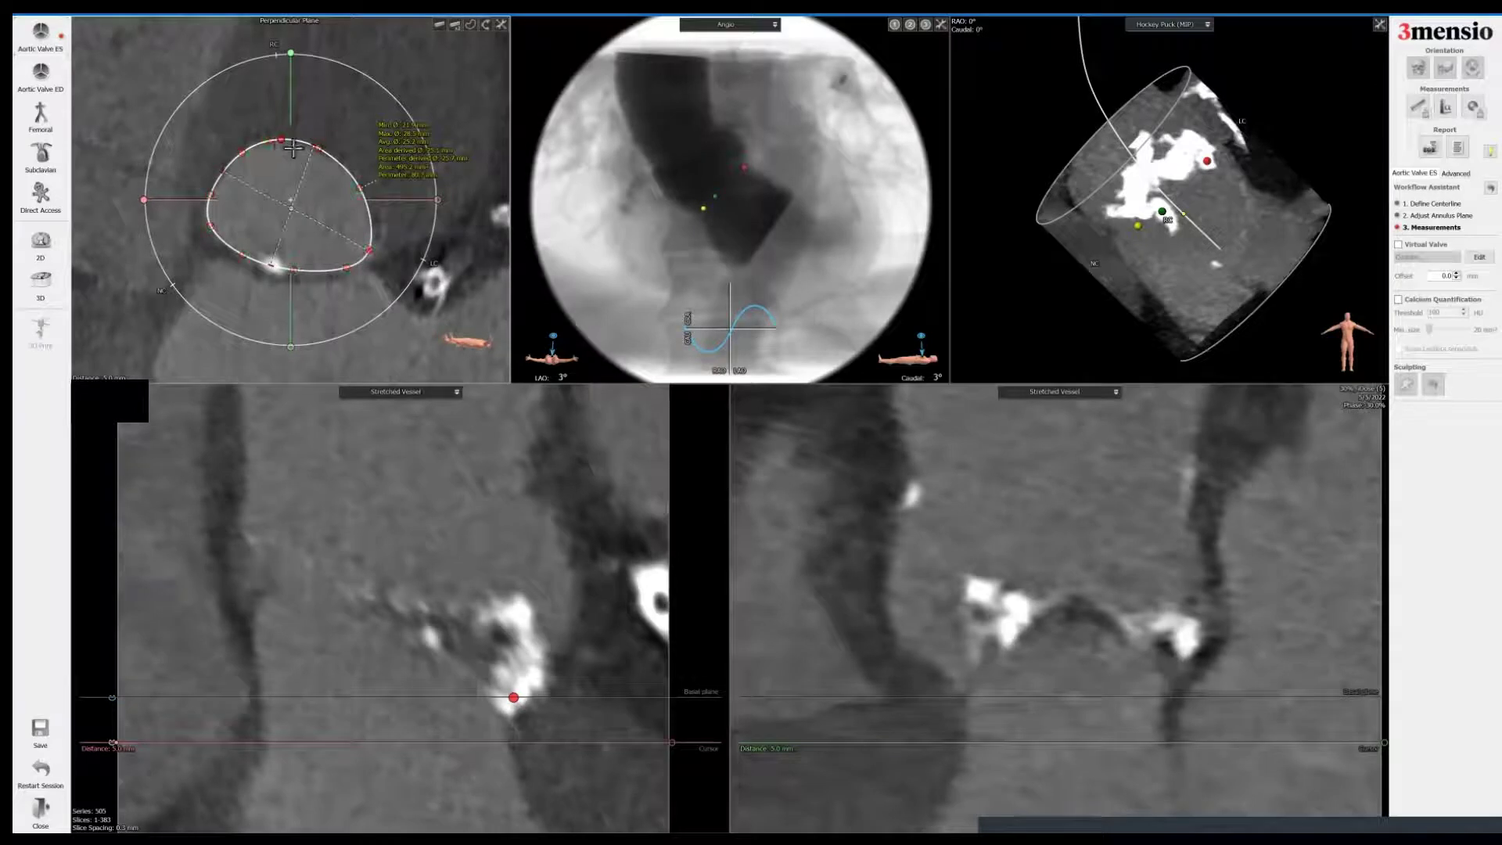
left_click_drag(284, 141, 288, 144)
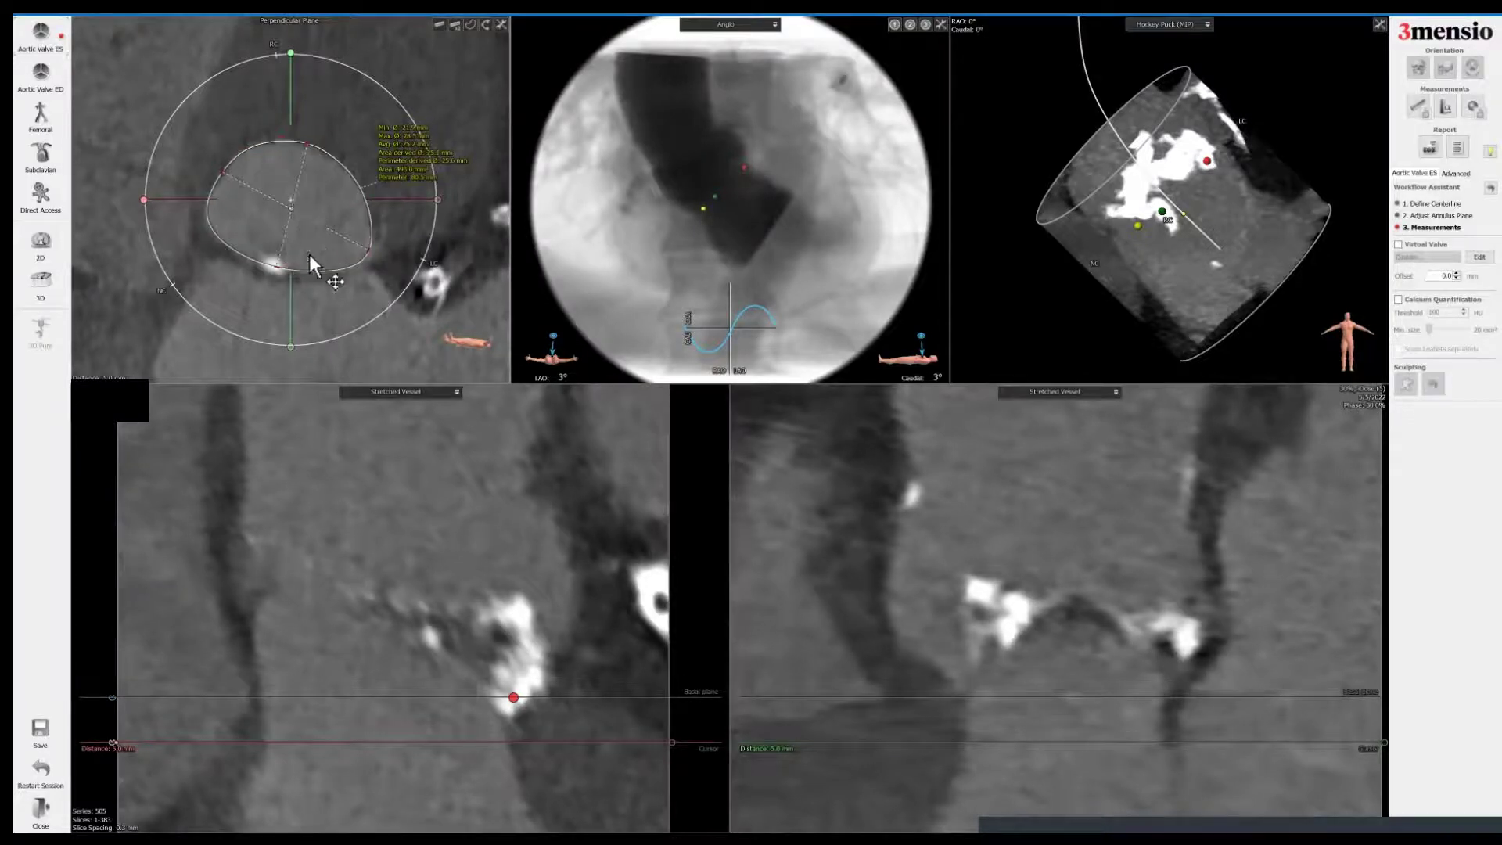
Label the outflow tract contour as Annulus Dimensions and add its perpendicular-plane screenshot to the report
right_click(433, 186)
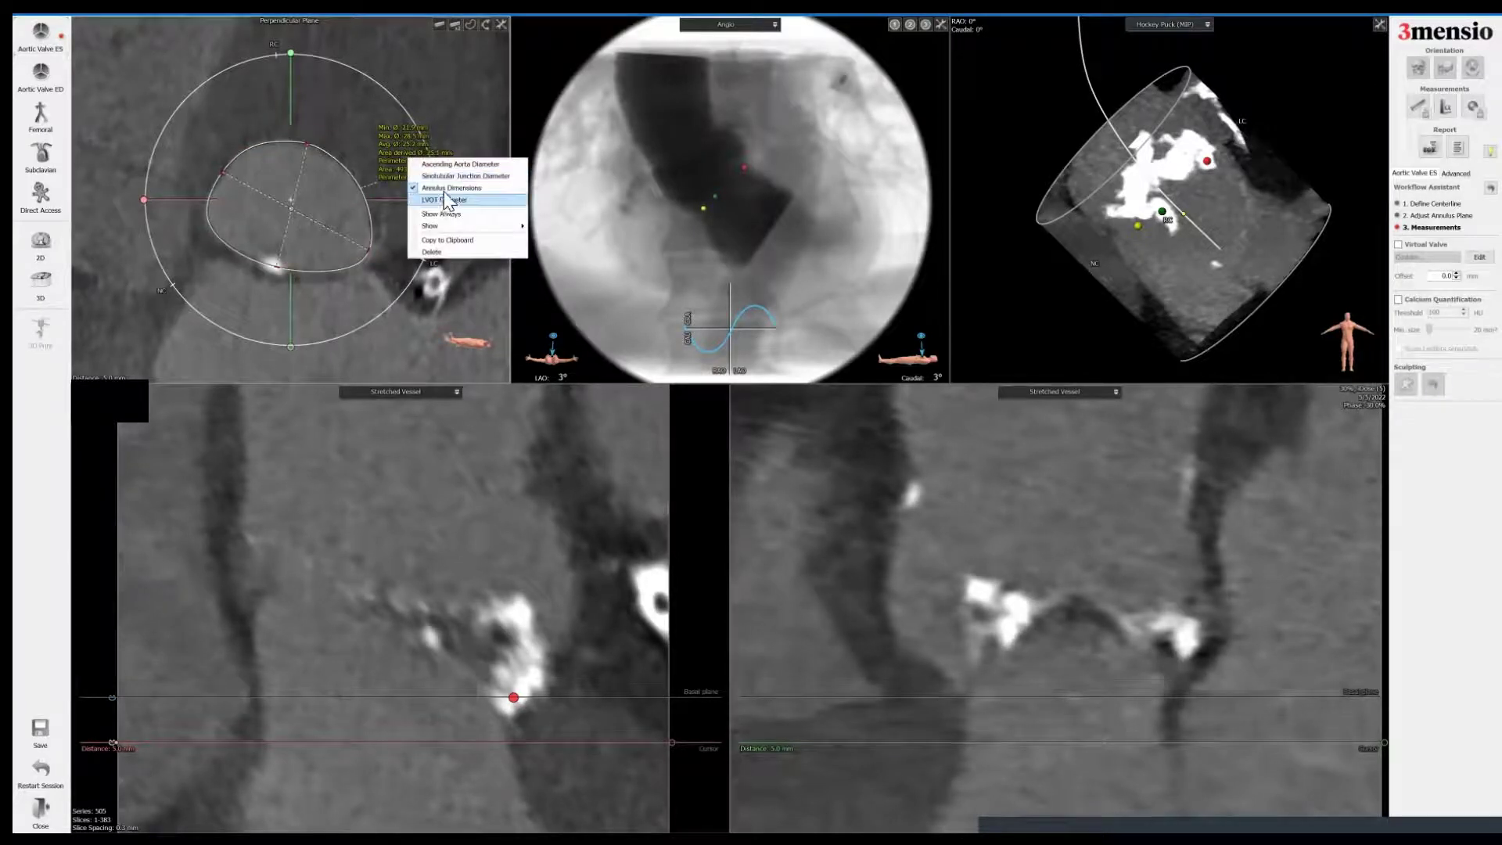
left_click(443, 191)
left_click(724, 286)
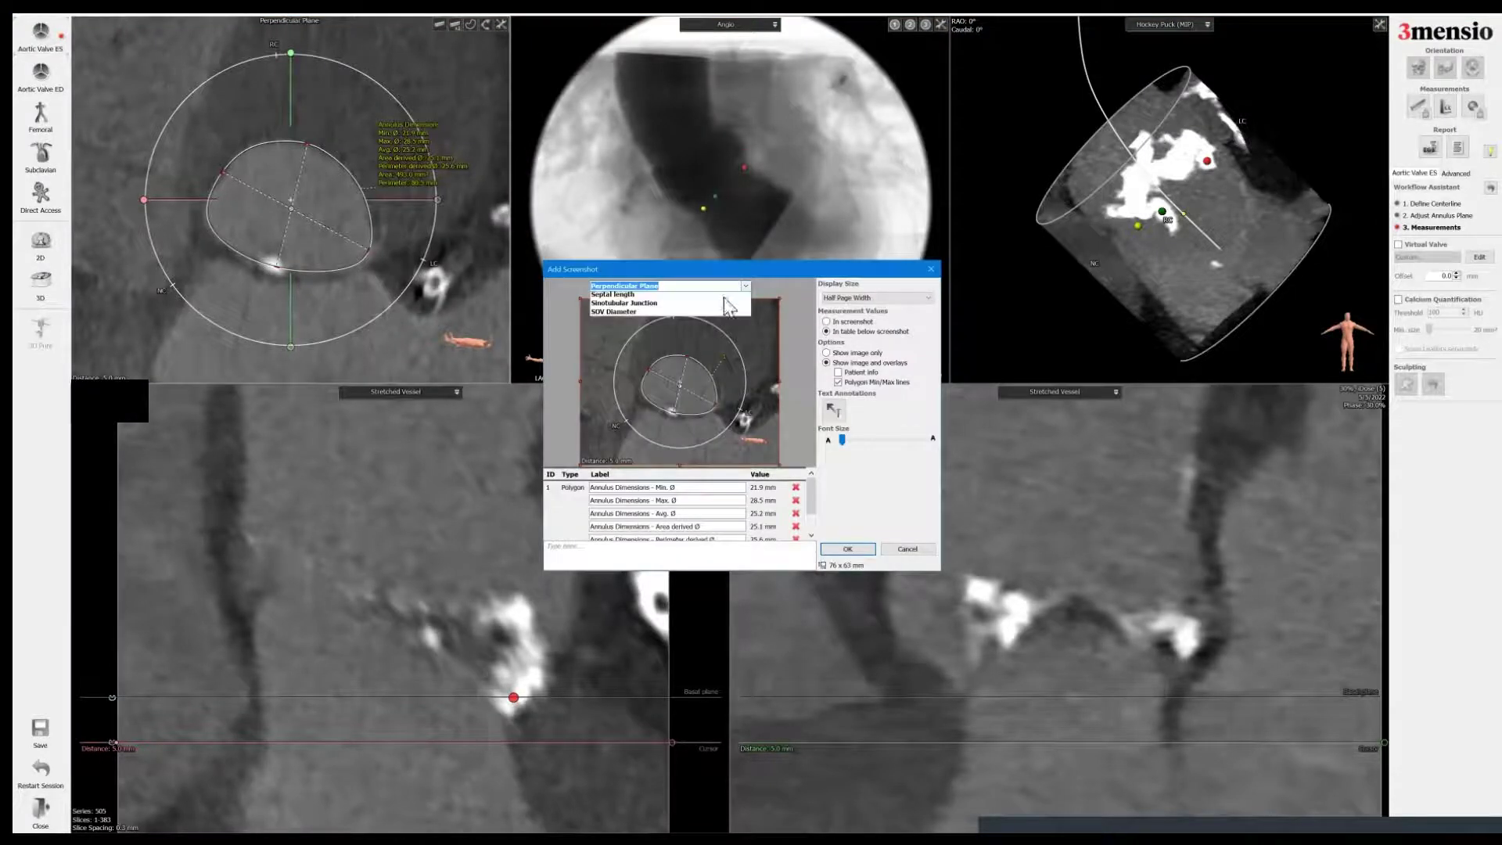
left_click(718, 331)
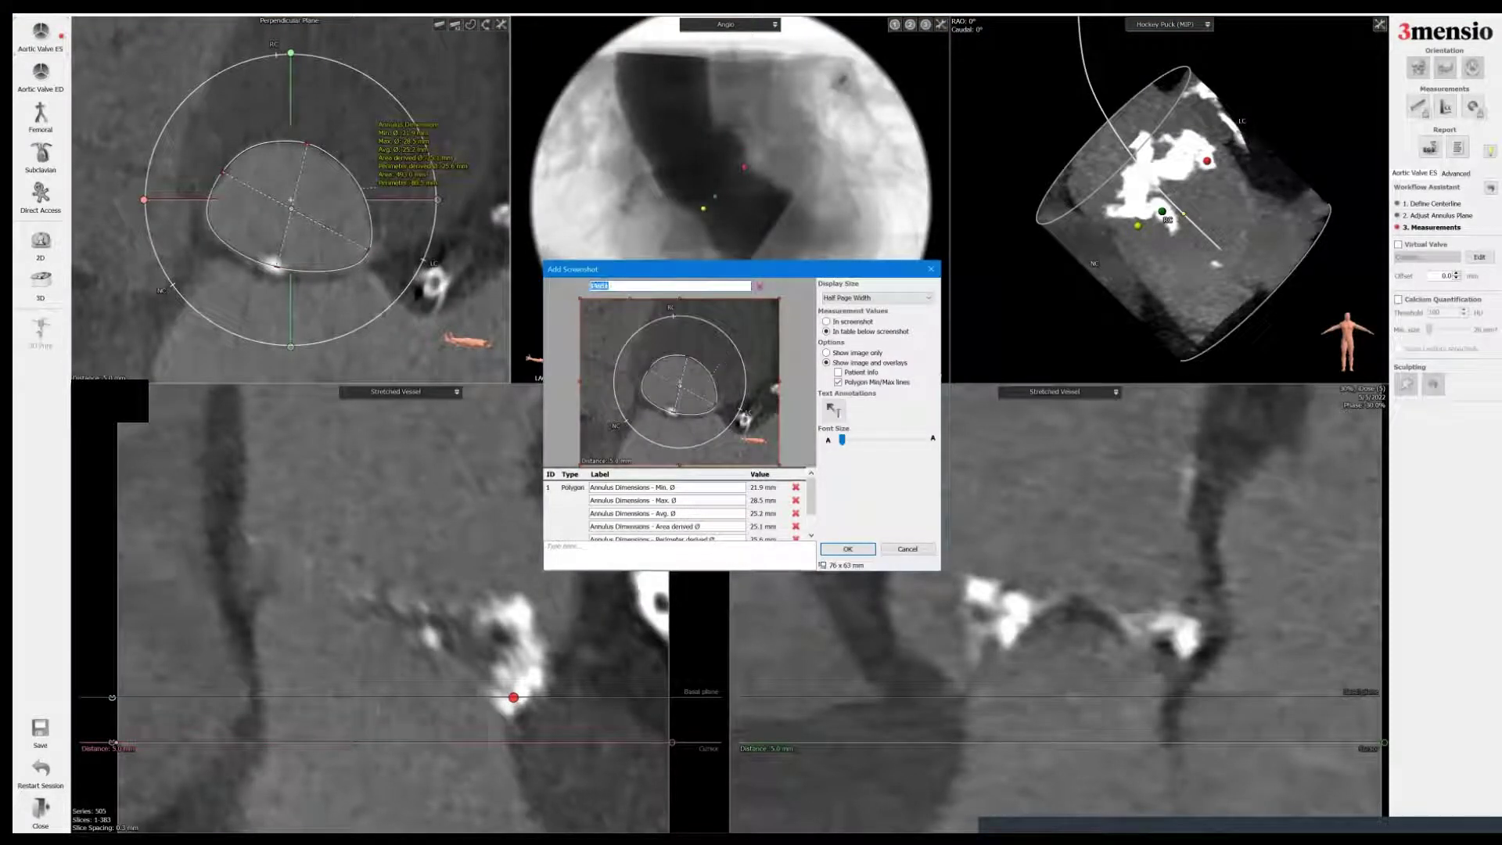
left_click(847, 548)
Measure the Sinus of Valsalva Height from the basal plane to the sinotubular junction and place its arrow along the aortic wall
scroll(291, 200, "up", 8)
scroll(290, 199, "up", 20)
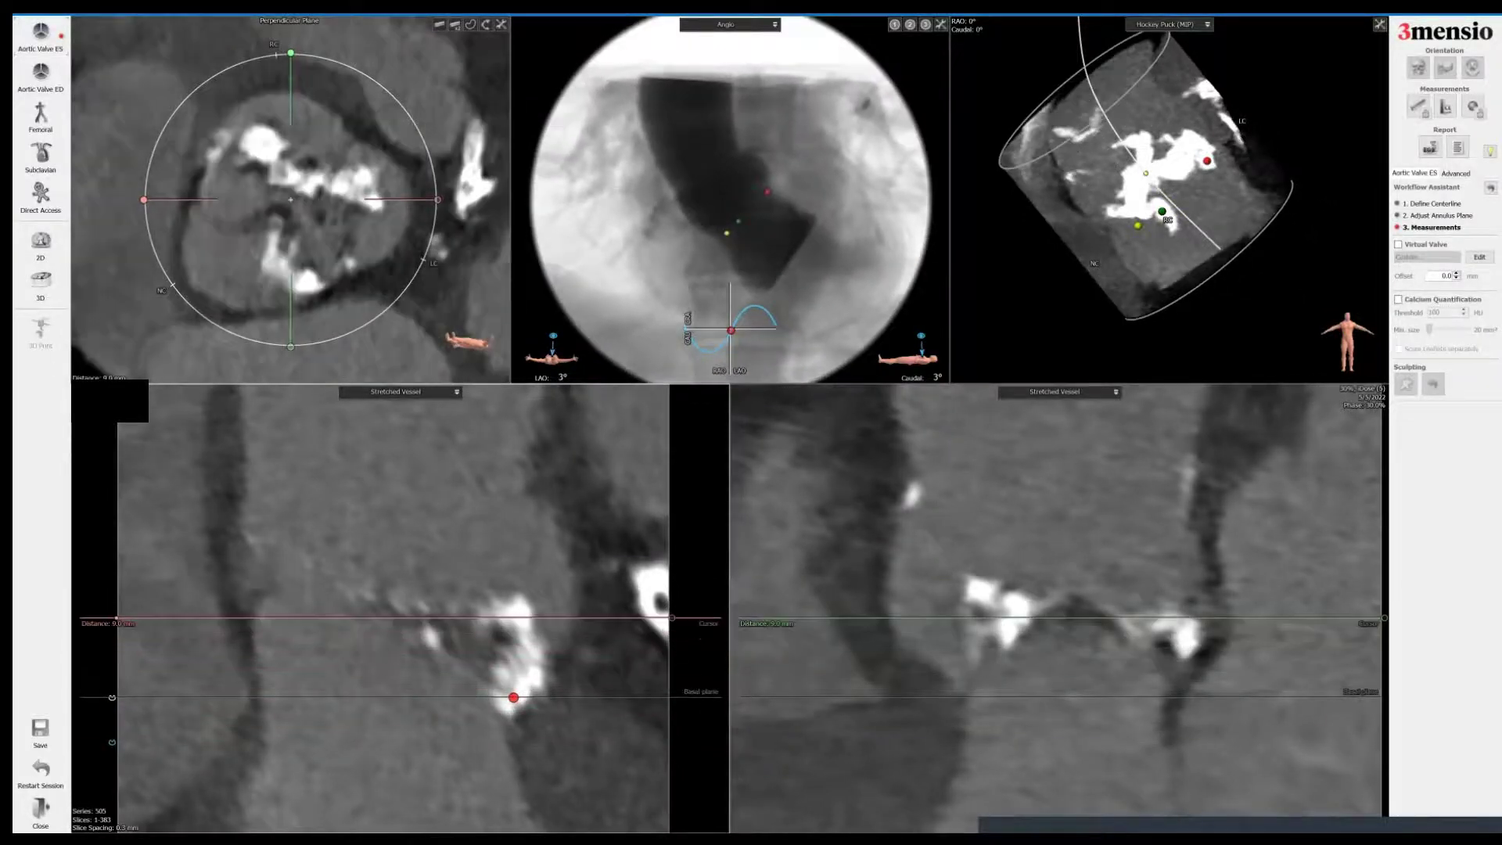
scroll(291, 200, "up", 20)
scroll(290, 199, "up", 1)
scroll(291, 199, "up", 1)
mouse_move(435, 253)
left_mouse_down()
mouse_move(421, 266)
mouse_move(434, 233)
mouse_move(430, 251)
left_mouse_up()
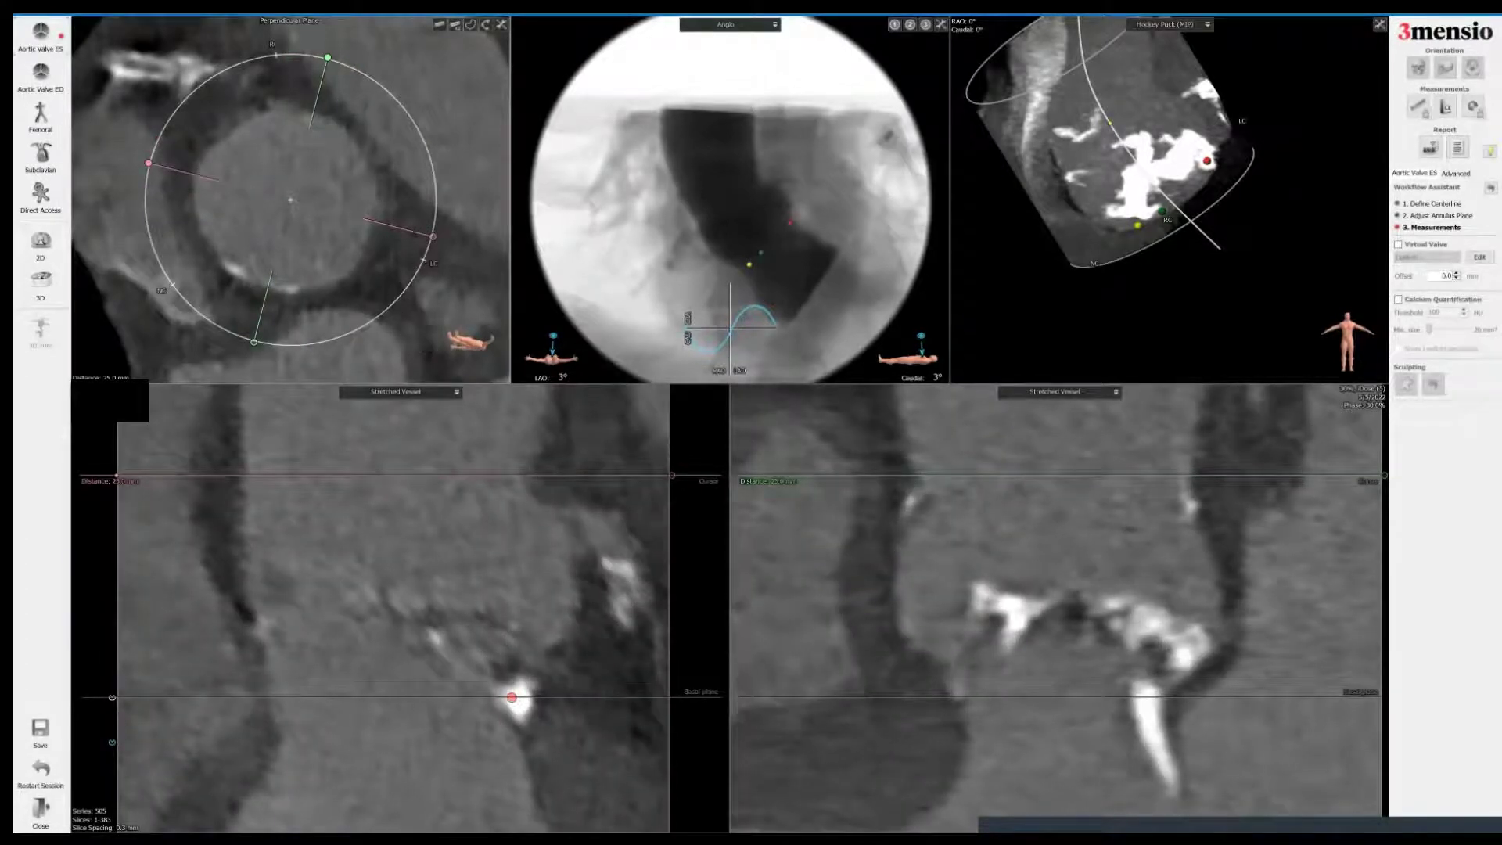
right_click(370, 475)
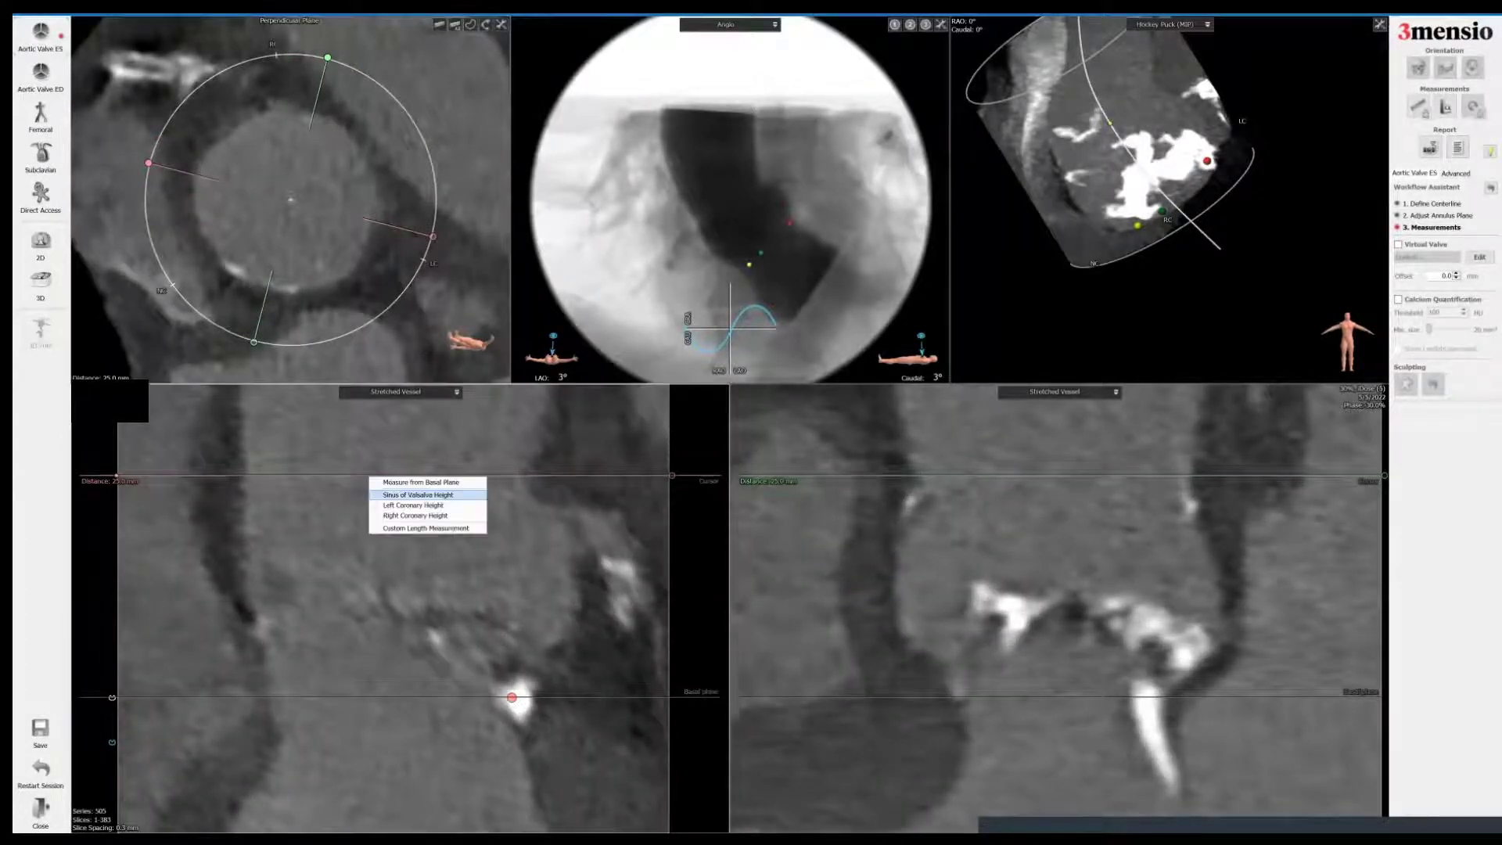
left_click(418, 495)
left_click_drag(109, 587, 206, 587)
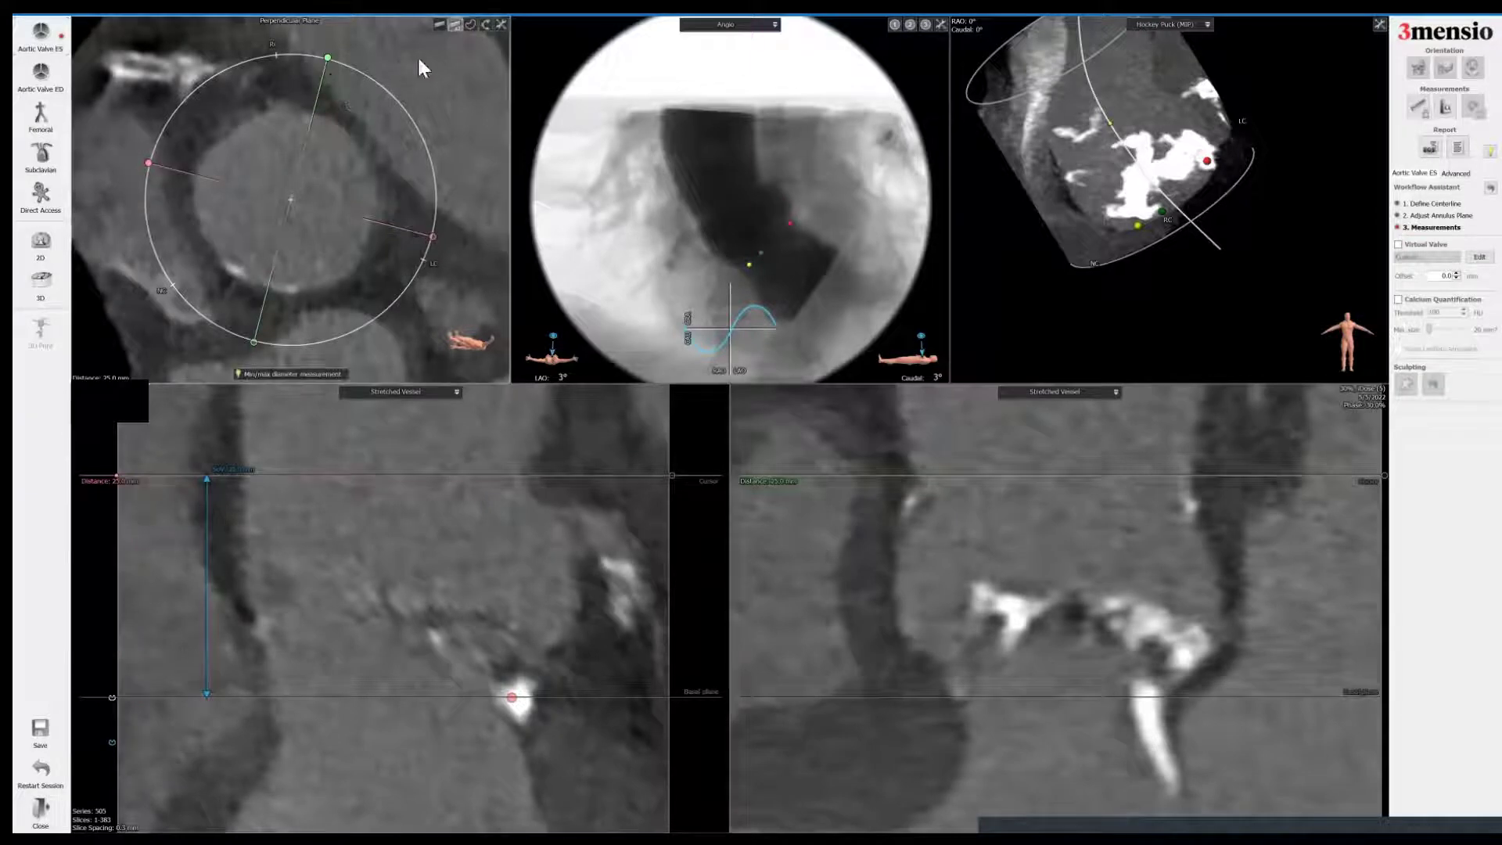
Measure the aortic lumen's diameters at the sinotubular junction and label them Sinotubular Junction Diameter
left_click(370, 220)
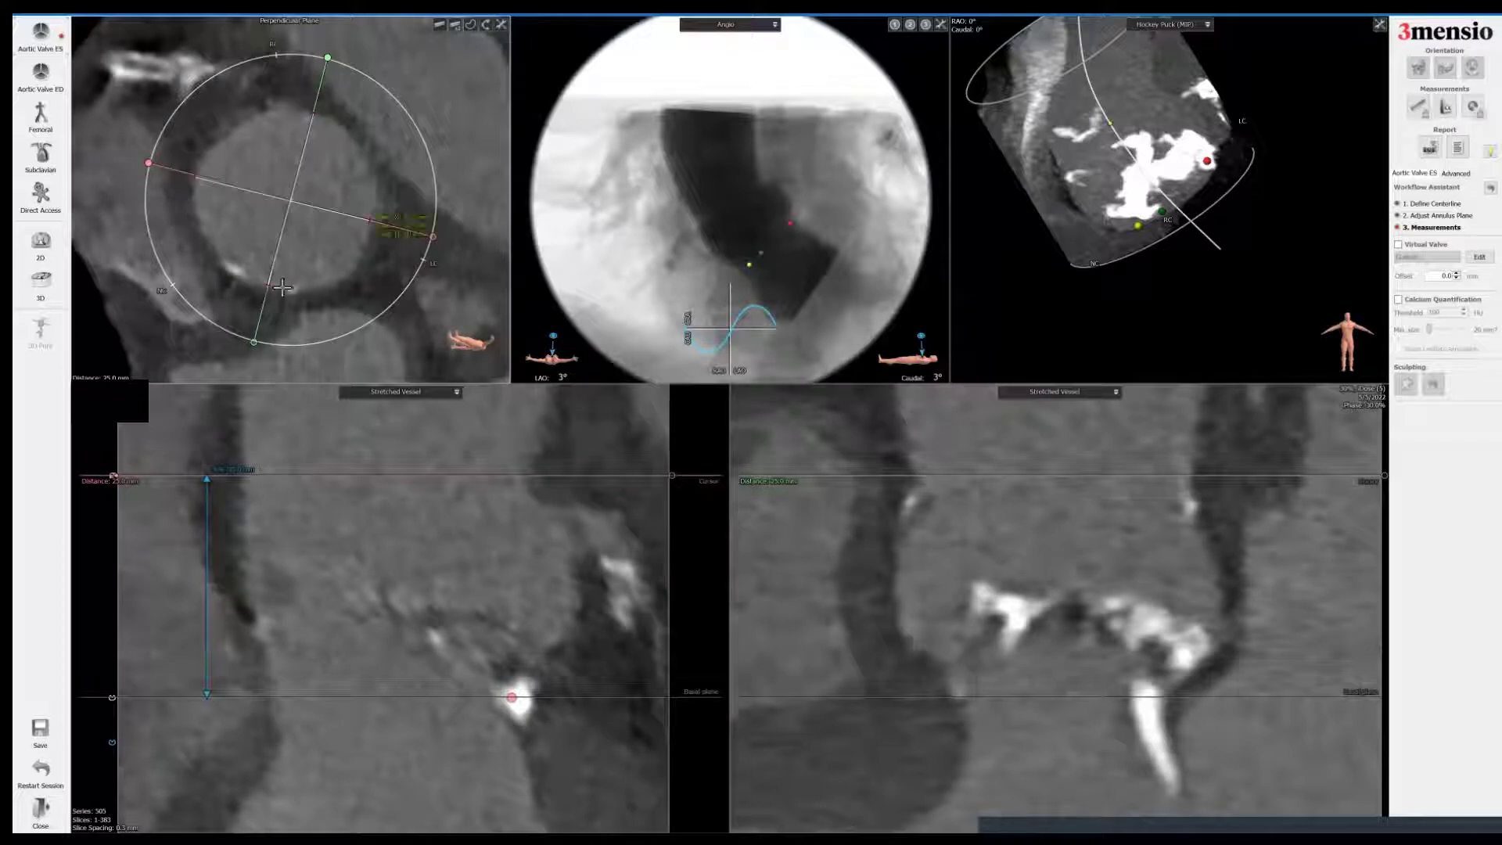
left_click_drag(409, 227, 389, 70)
right_click(390, 70)
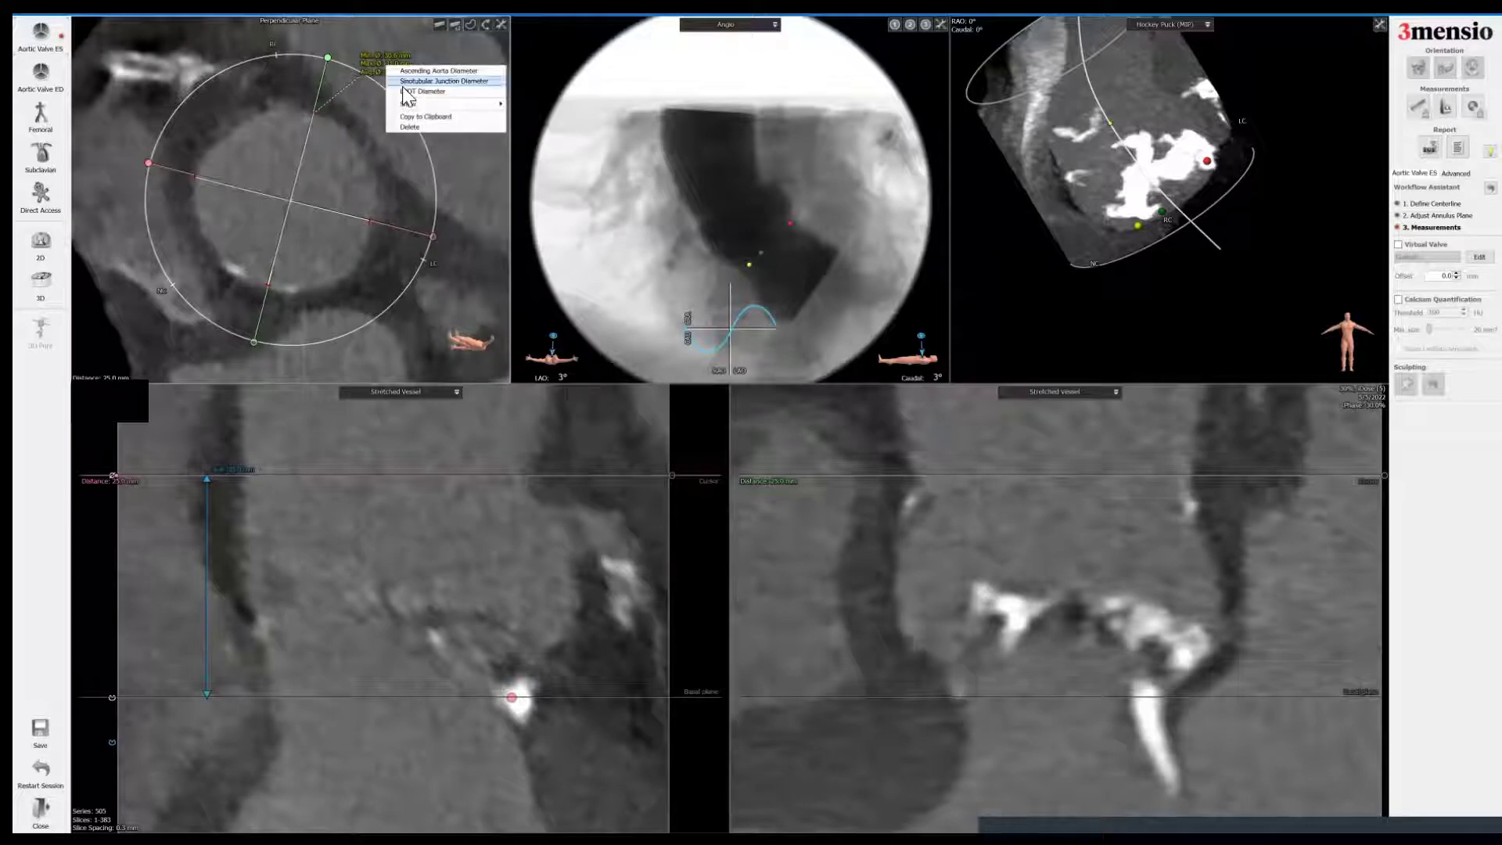
left_click(411, 81)
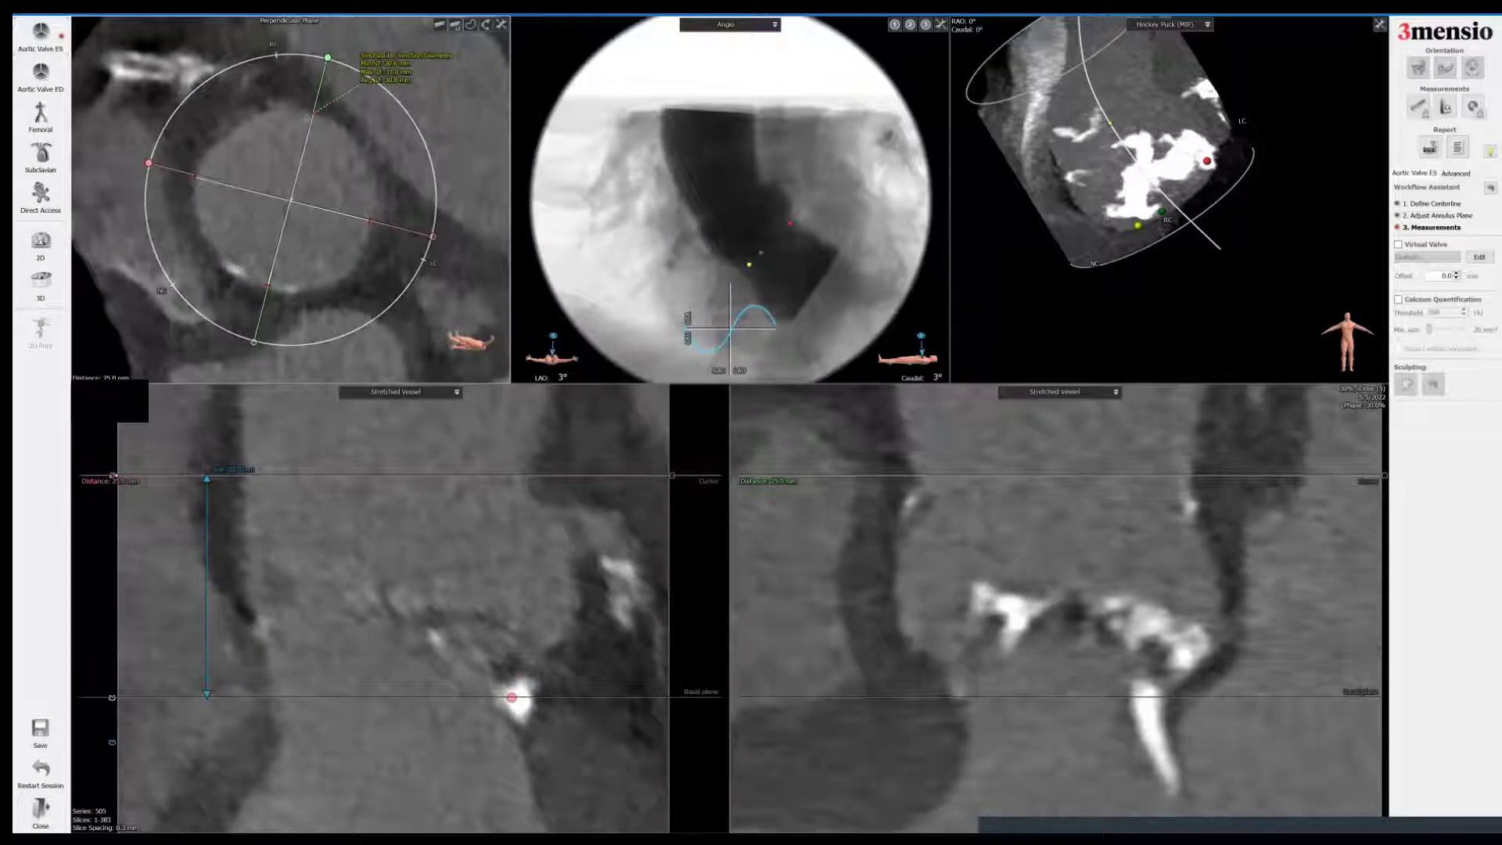
Measure the Left Coronary Height from the basal plane at the left coronary ostium and place its arrow beside the vessel
scroll(290, 200, "down", 10)
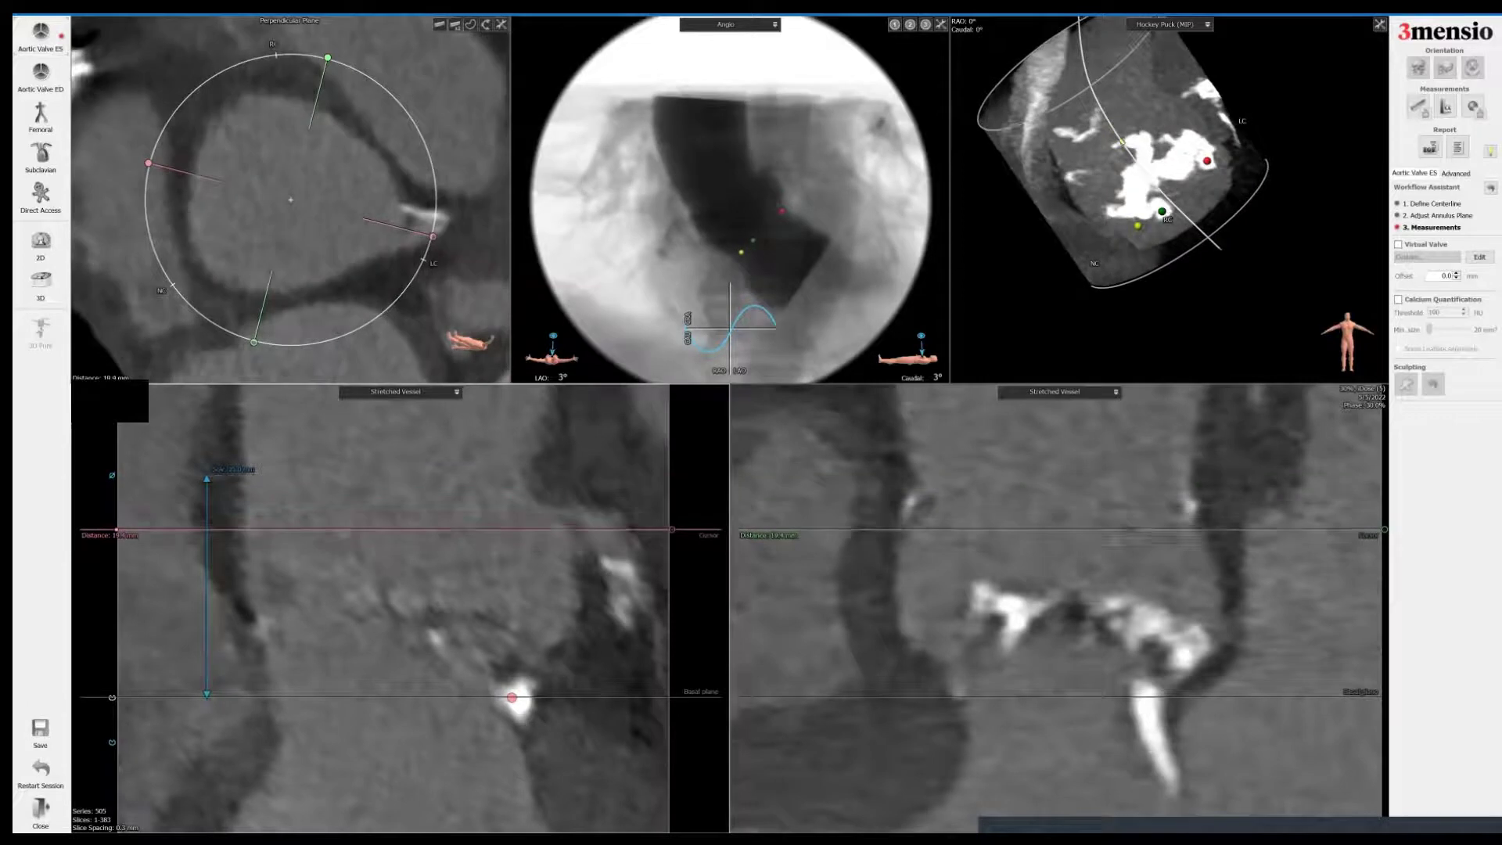
scroll(290, 199, "down", 3)
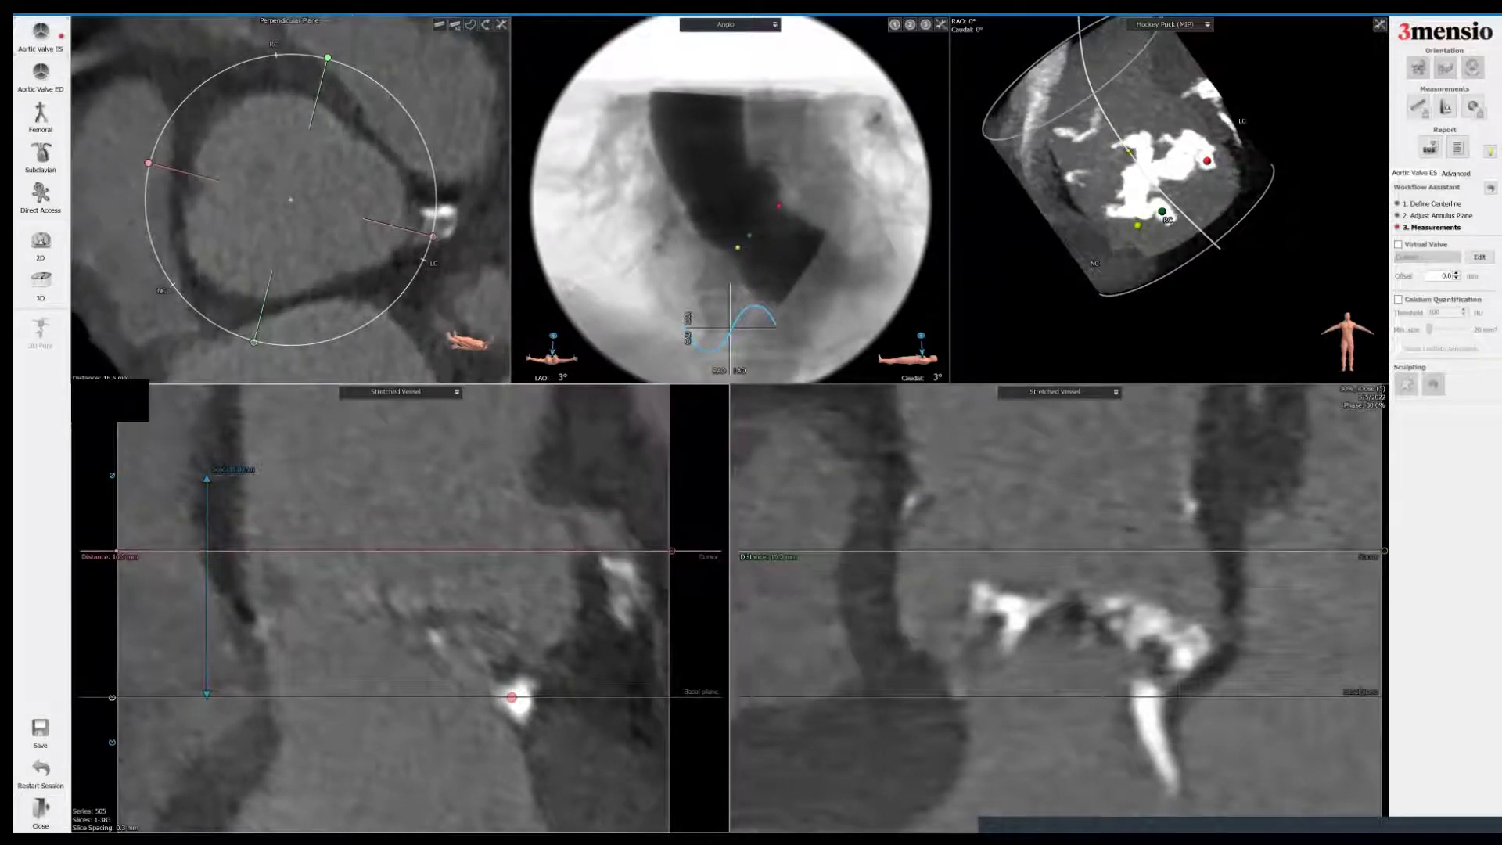
scroll(291, 199, "down", 2)
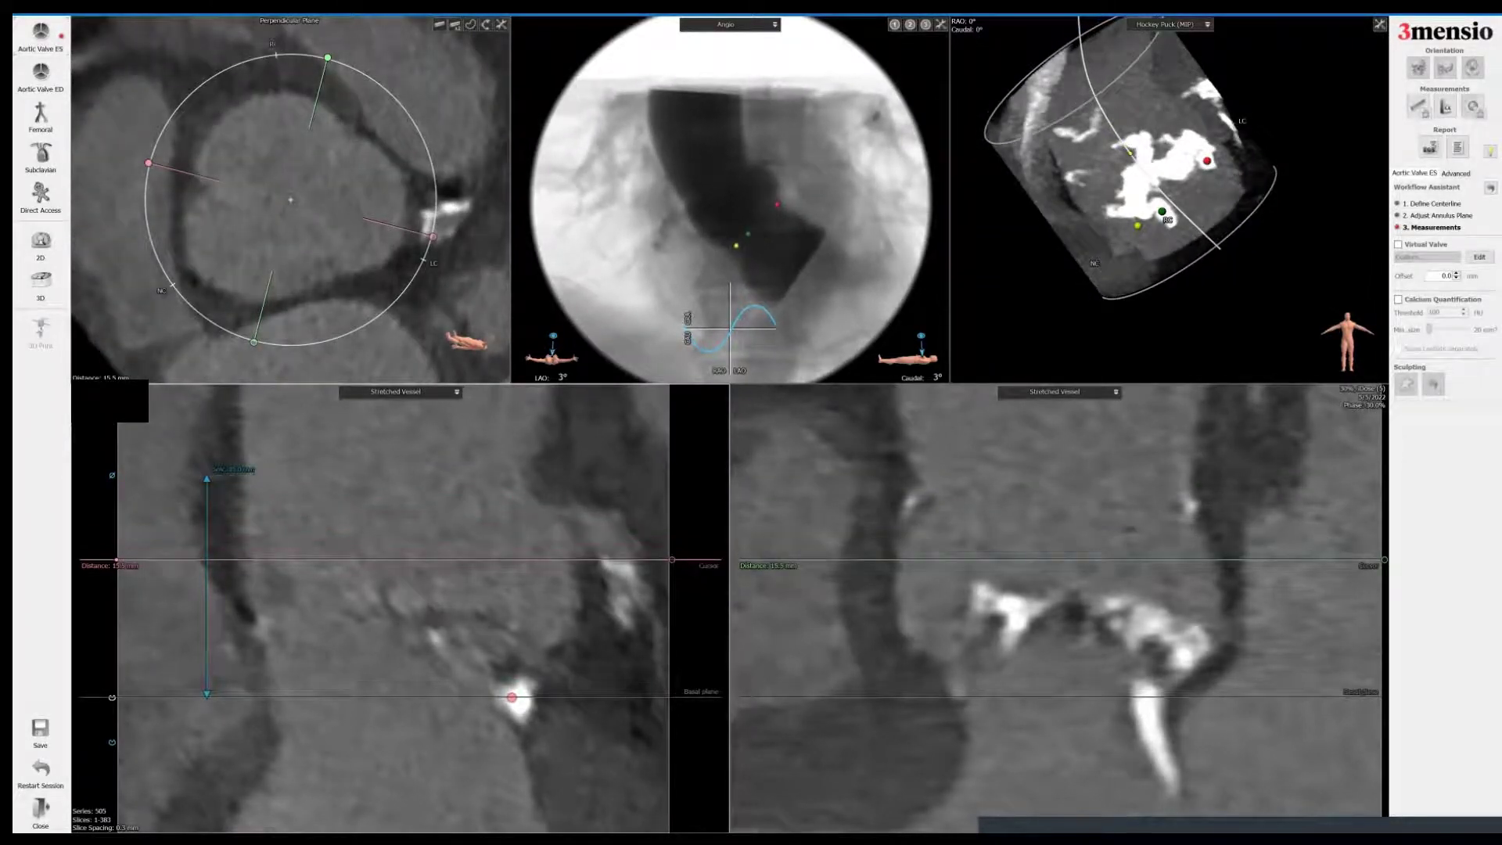
right_click(586, 559)
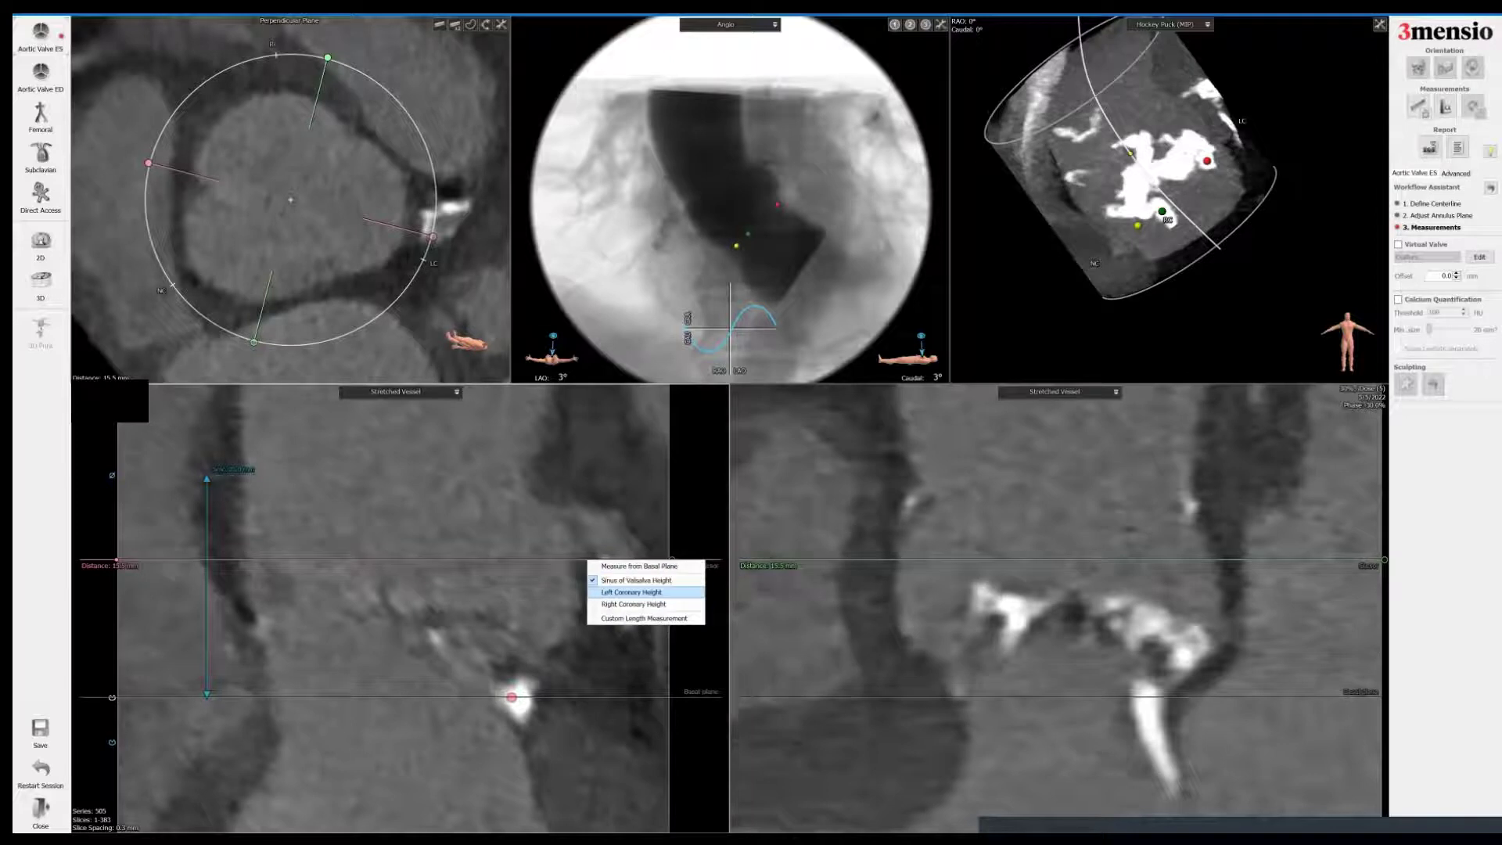
left_click(631, 592)
left_click_drag(580, 626, 605, 626)
Add a general height measurement from the basal plane to about 22.4 mm above it, placed beside the left coronary arrow
left_click_drag(587, 559, 587, 499)
right_click(368, 498)
left_click(399, 505)
left_click_drag(110, 595, 660, 626)
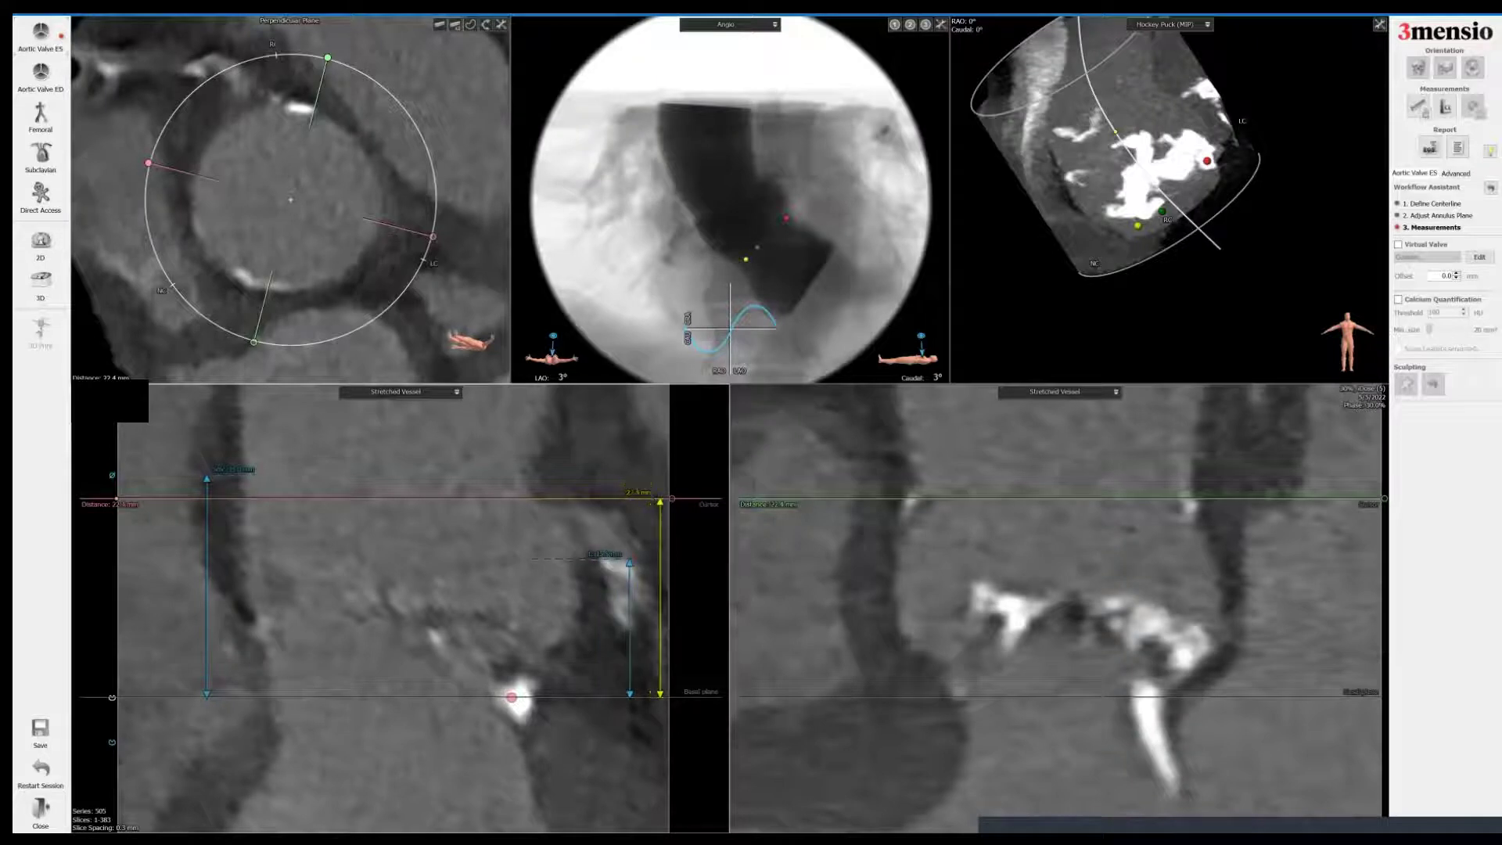
Draw three crossing diameter lines through the sinuses of Valsalva about 12.5 mm above the basal plane
scroll(395, 595, "down", 10)
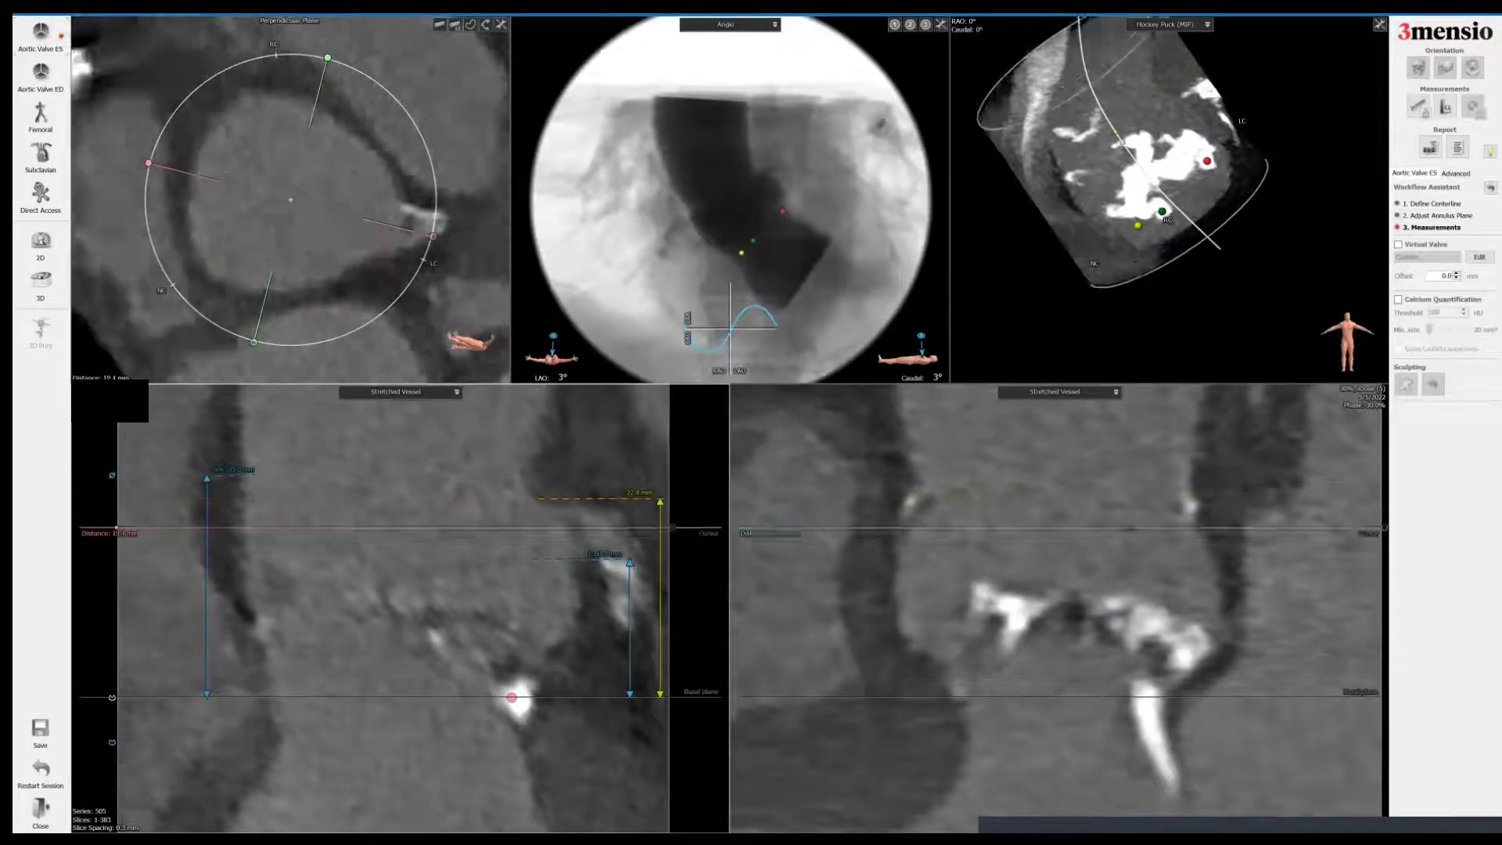
scroll(395, 595, "down", 1)
scroll(395, 594, "up", 2)
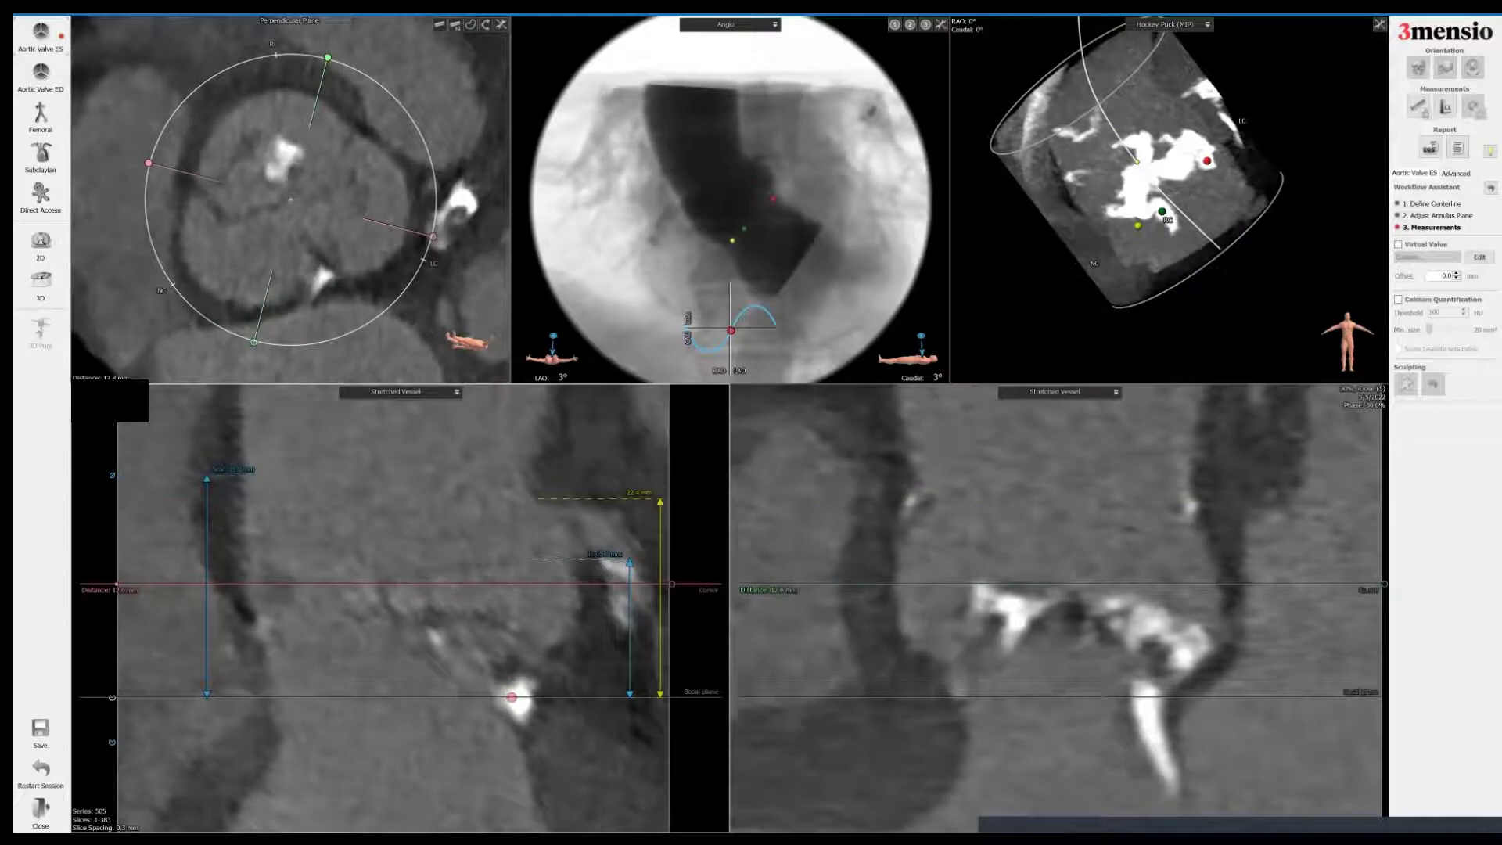
left_click_drag(672, 583, 671, 586)
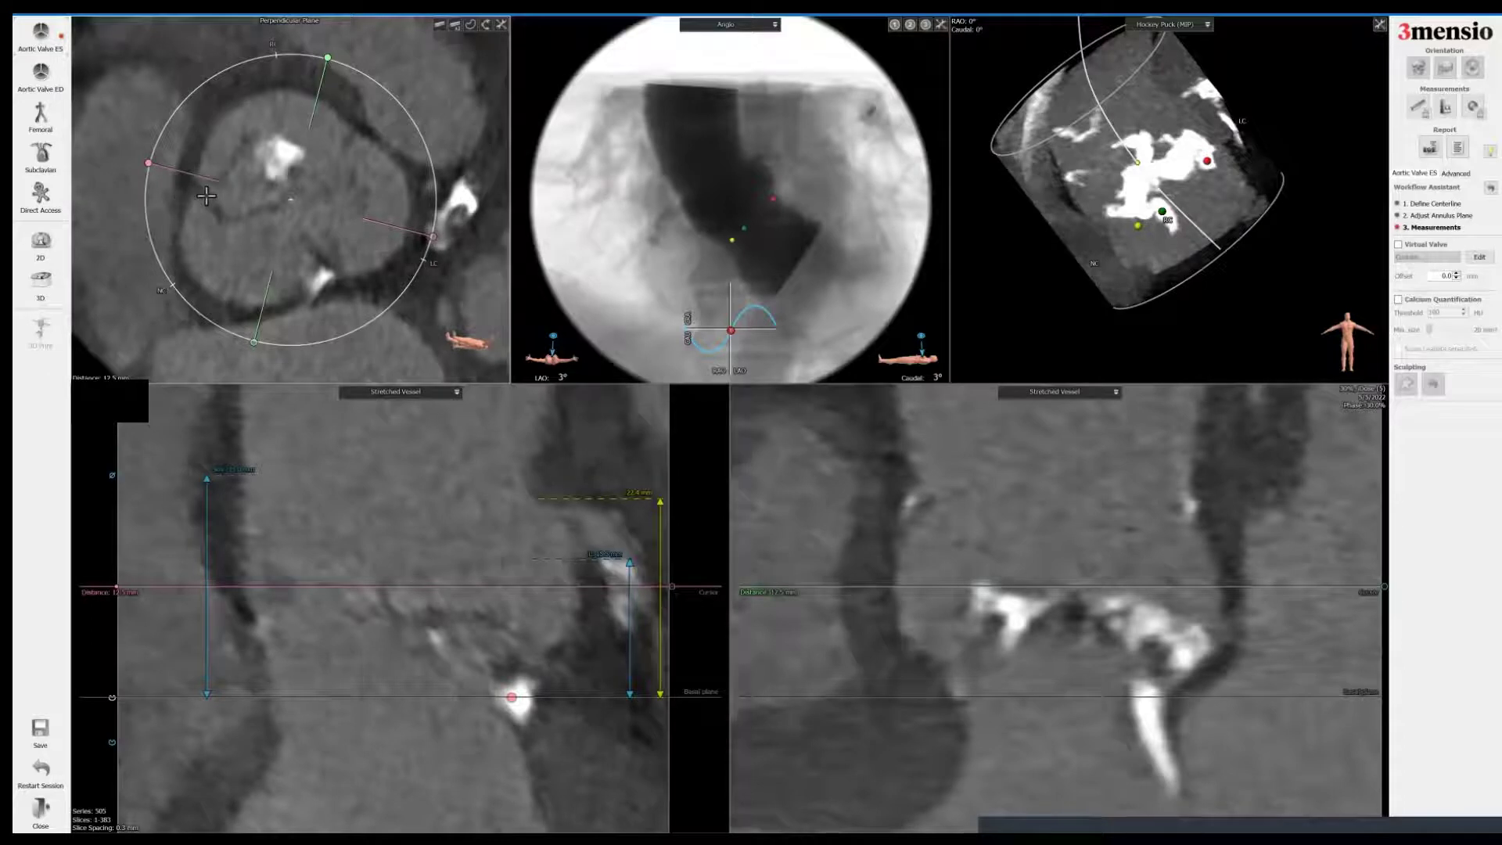
left_click_drag(303, 202, 406, 209)
left_click_drag(342, 282, 346, 288)
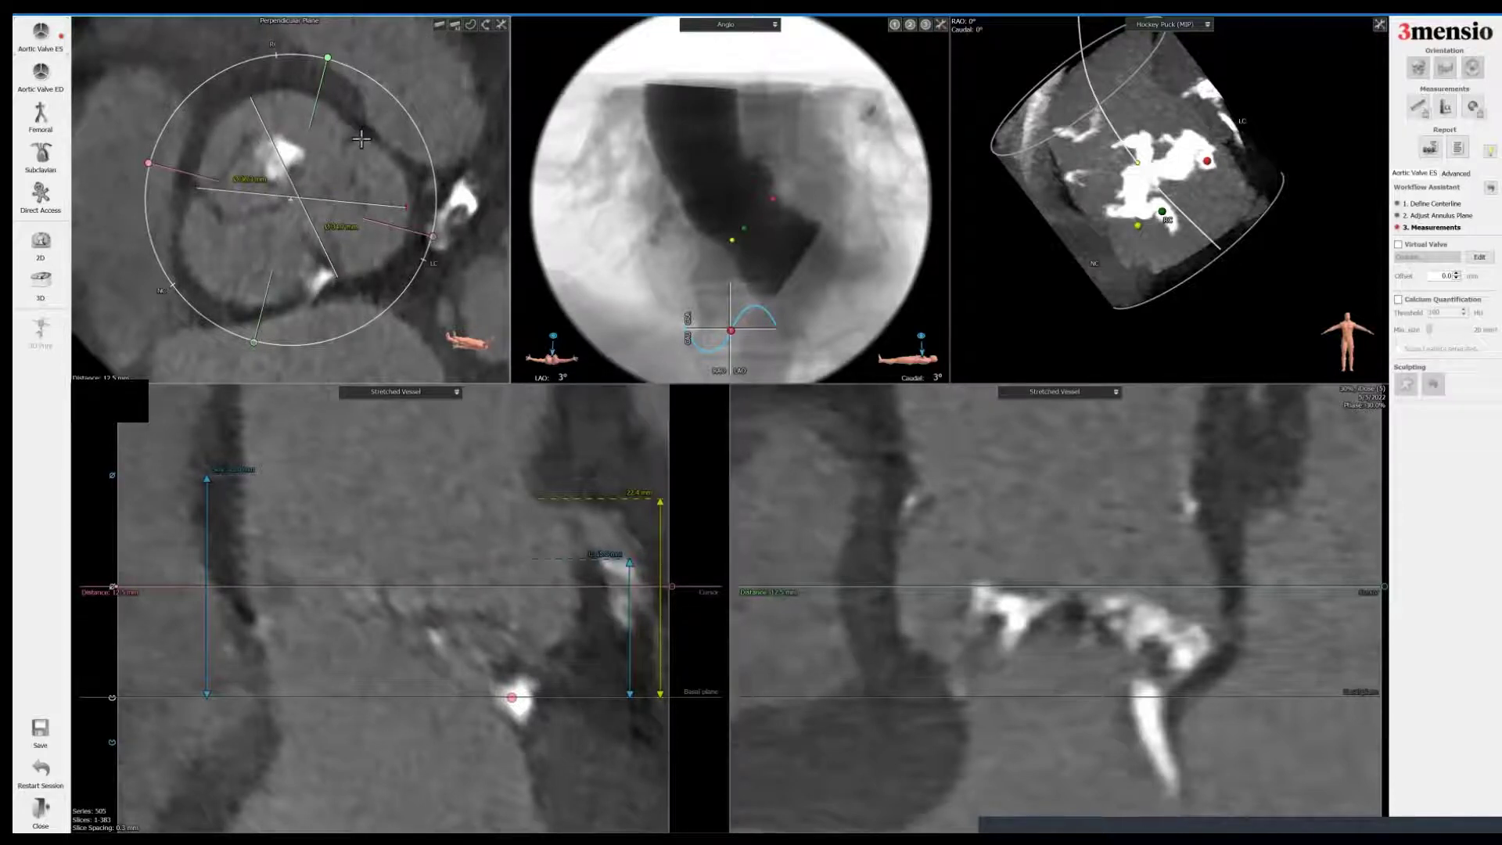
mouse_move(361, 137)
left_mouse_down()
mouse_move(198, 280)
mouse_move(218, 300)
mouse_move(209, 290)
left_mouse_up()
Move the three diameter labels outside the aorta and name them Sinus of Valsalva Left, Right and Non
left_click_drag(263, 180, 453, 287)
right_click(450, 281)
left_click(389, 286)
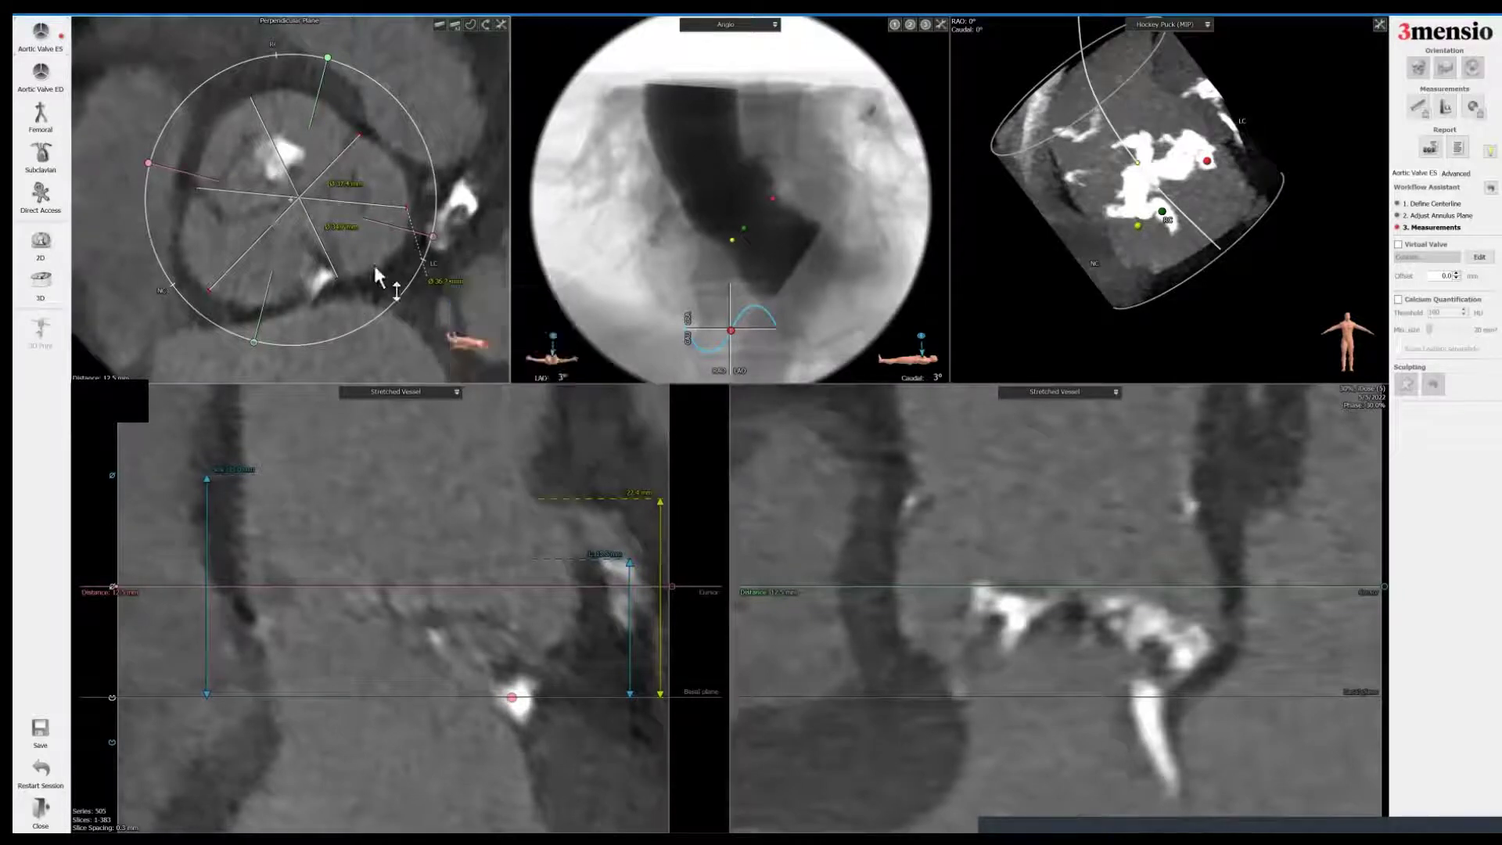
left_click_drag(352, 229, 256, 50)
right_click(256, 50)
left_click(285, 105)
left_click_drag(326, 217, 144, 341)
right_click(144, 341)
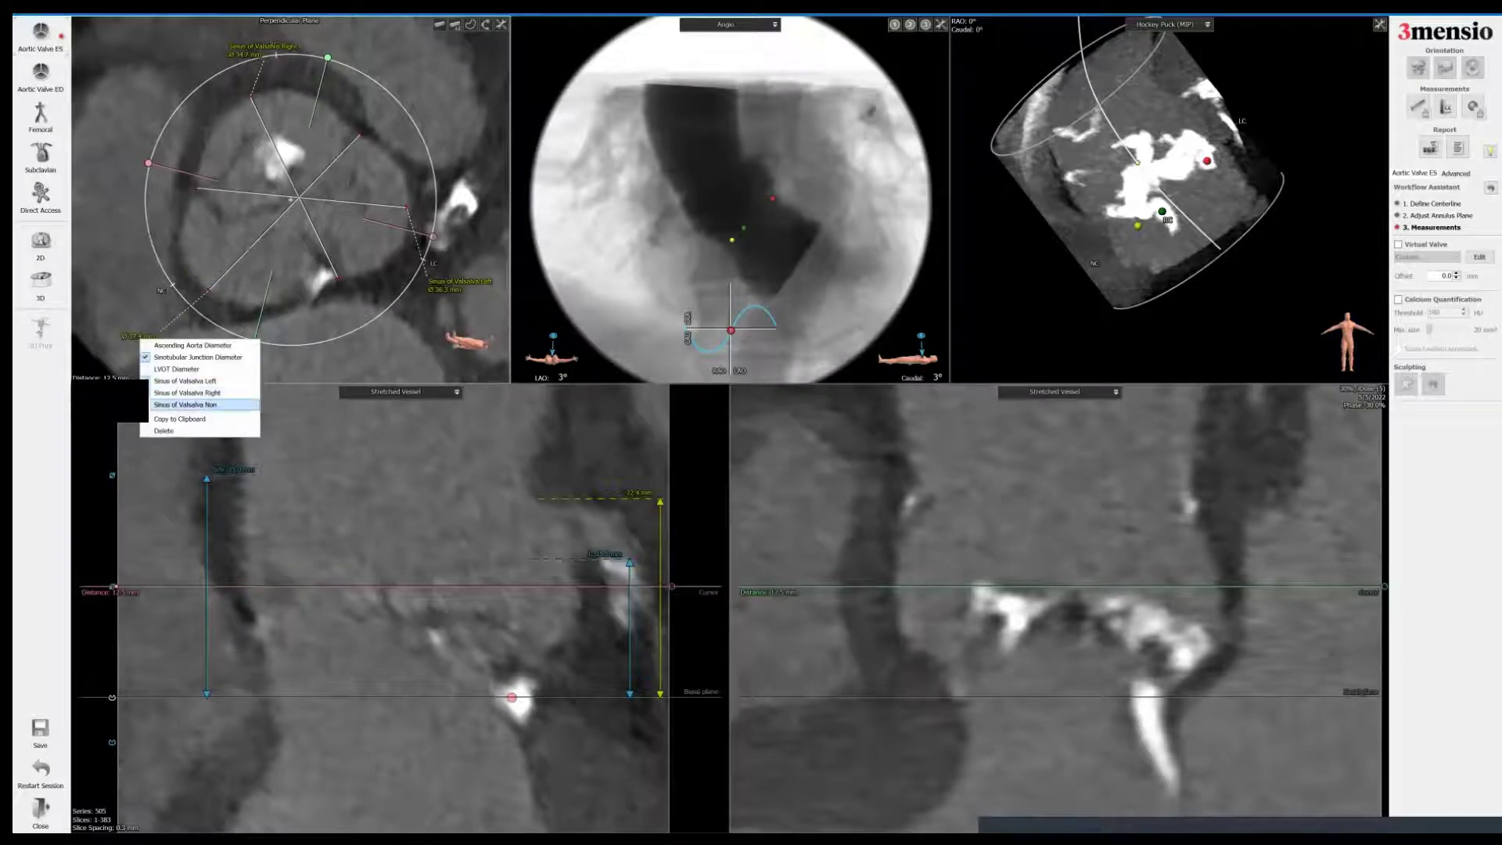
left_click(185, 405)
scroll(290, 200, "up", 2)
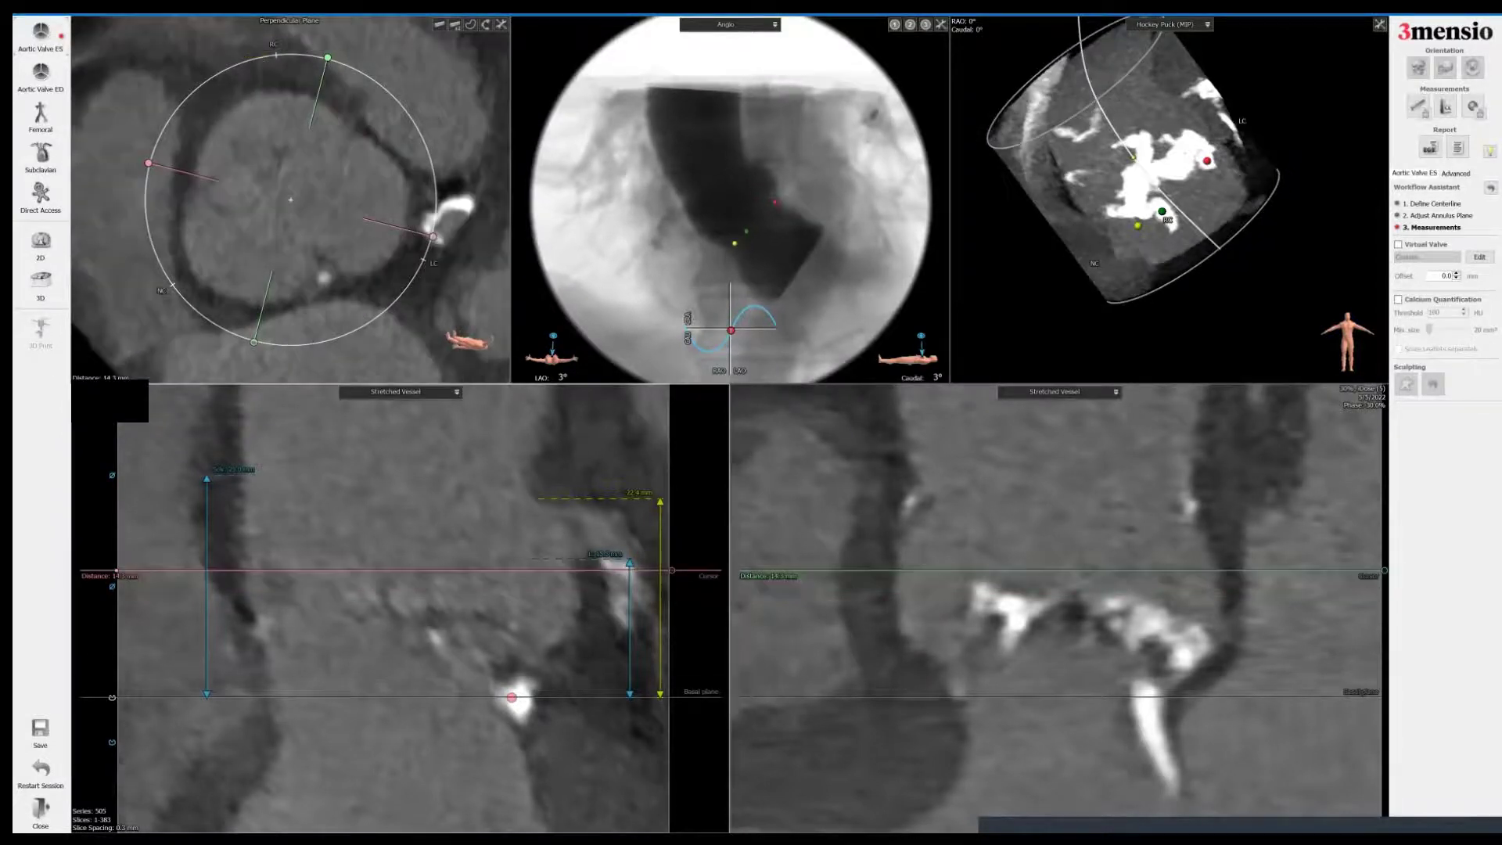
Examine the calcified valve leaflets in cross-section between the sinuses of Valsalva and the basal plane
scroll(290, 199, "down", 13)
scroll(290, 200, "up", 8)
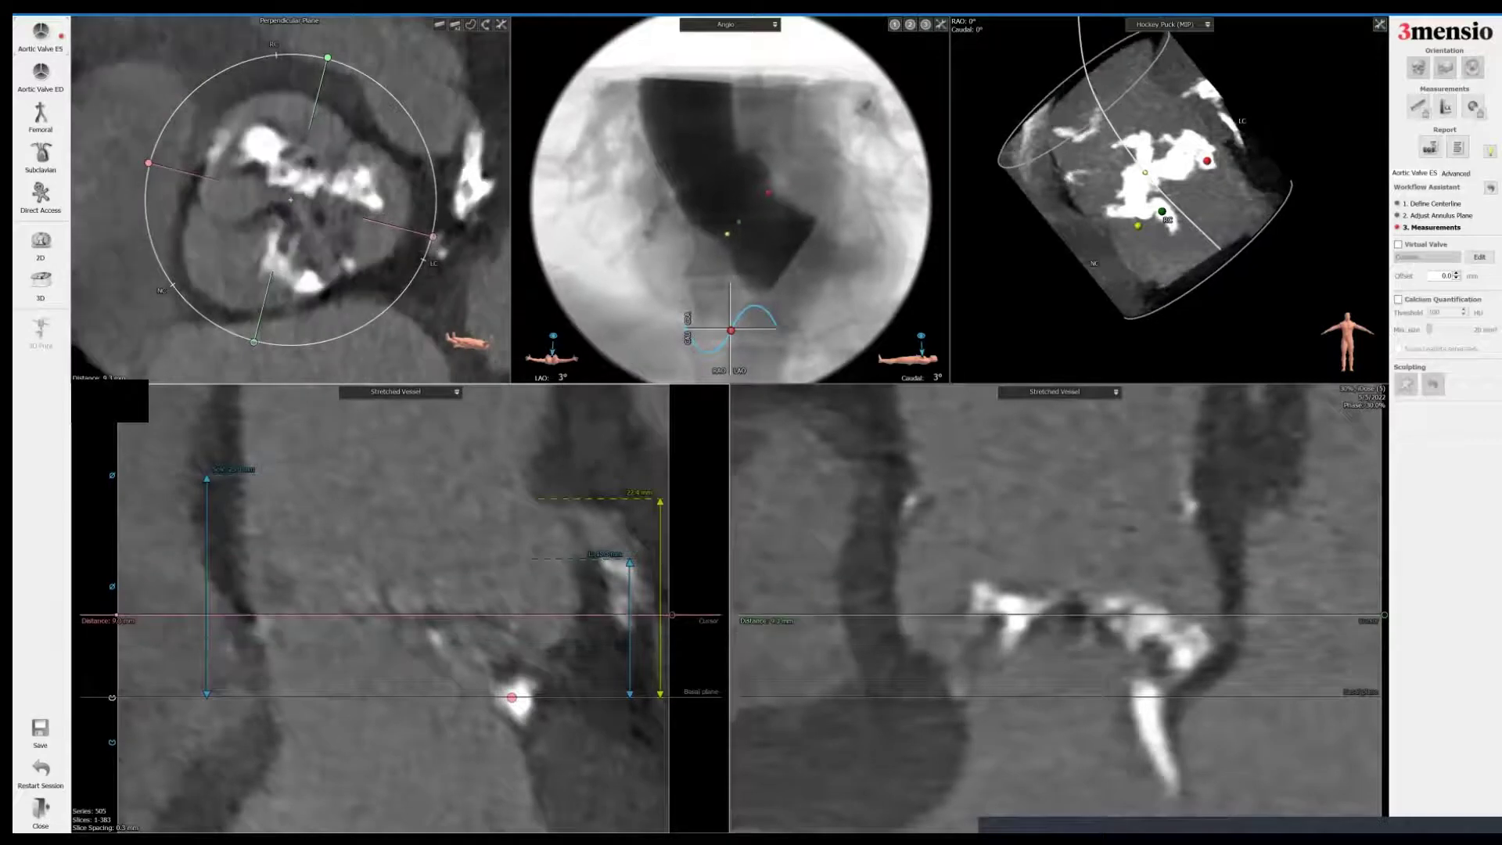
scroll(351, 163, "down", 1)
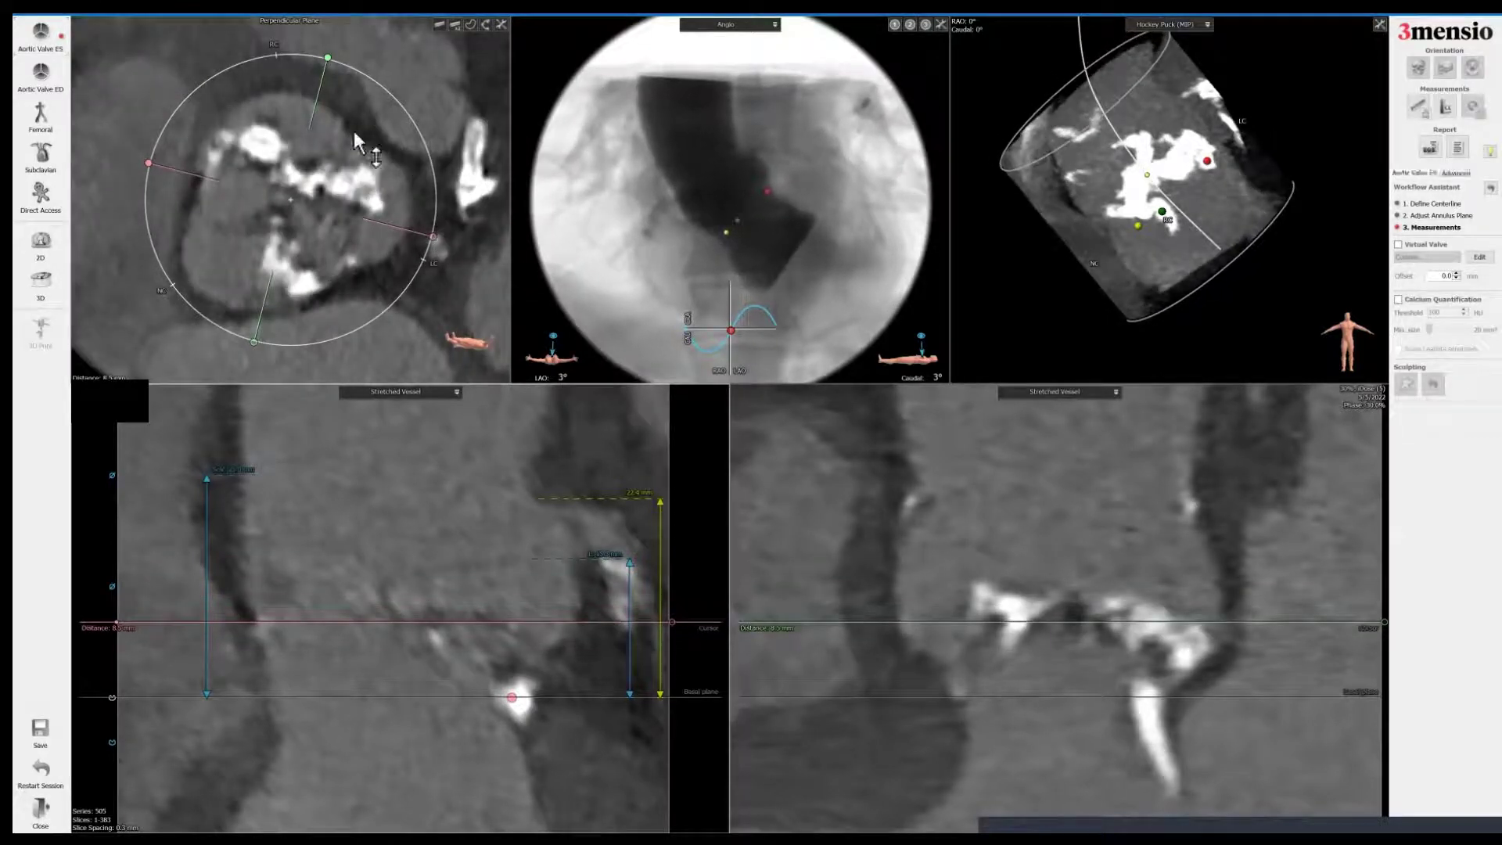
scroll(349, 170, "up", 15)
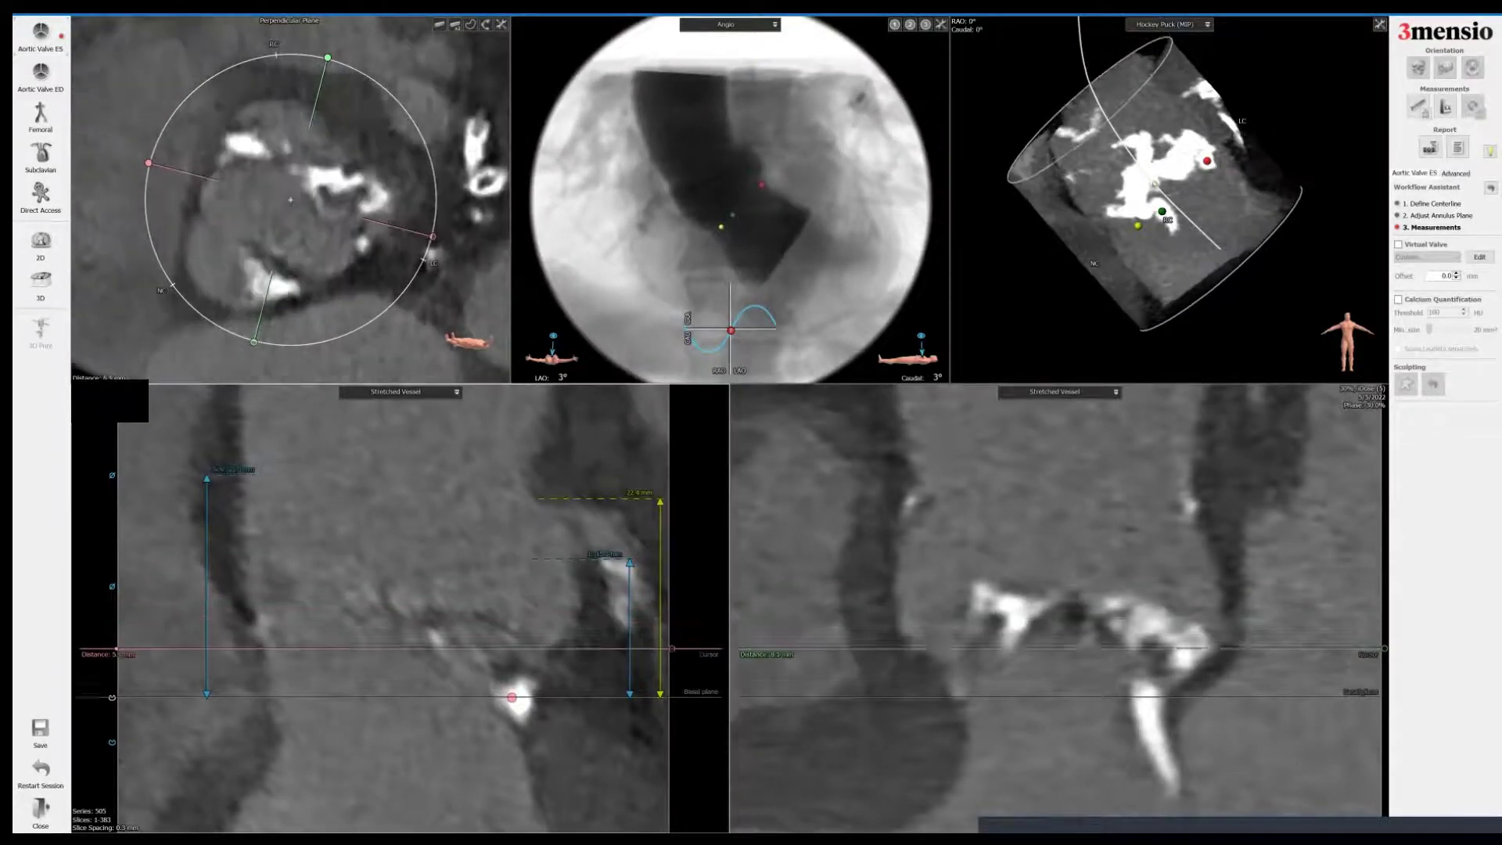
scroll(350, 171, "down", 4)
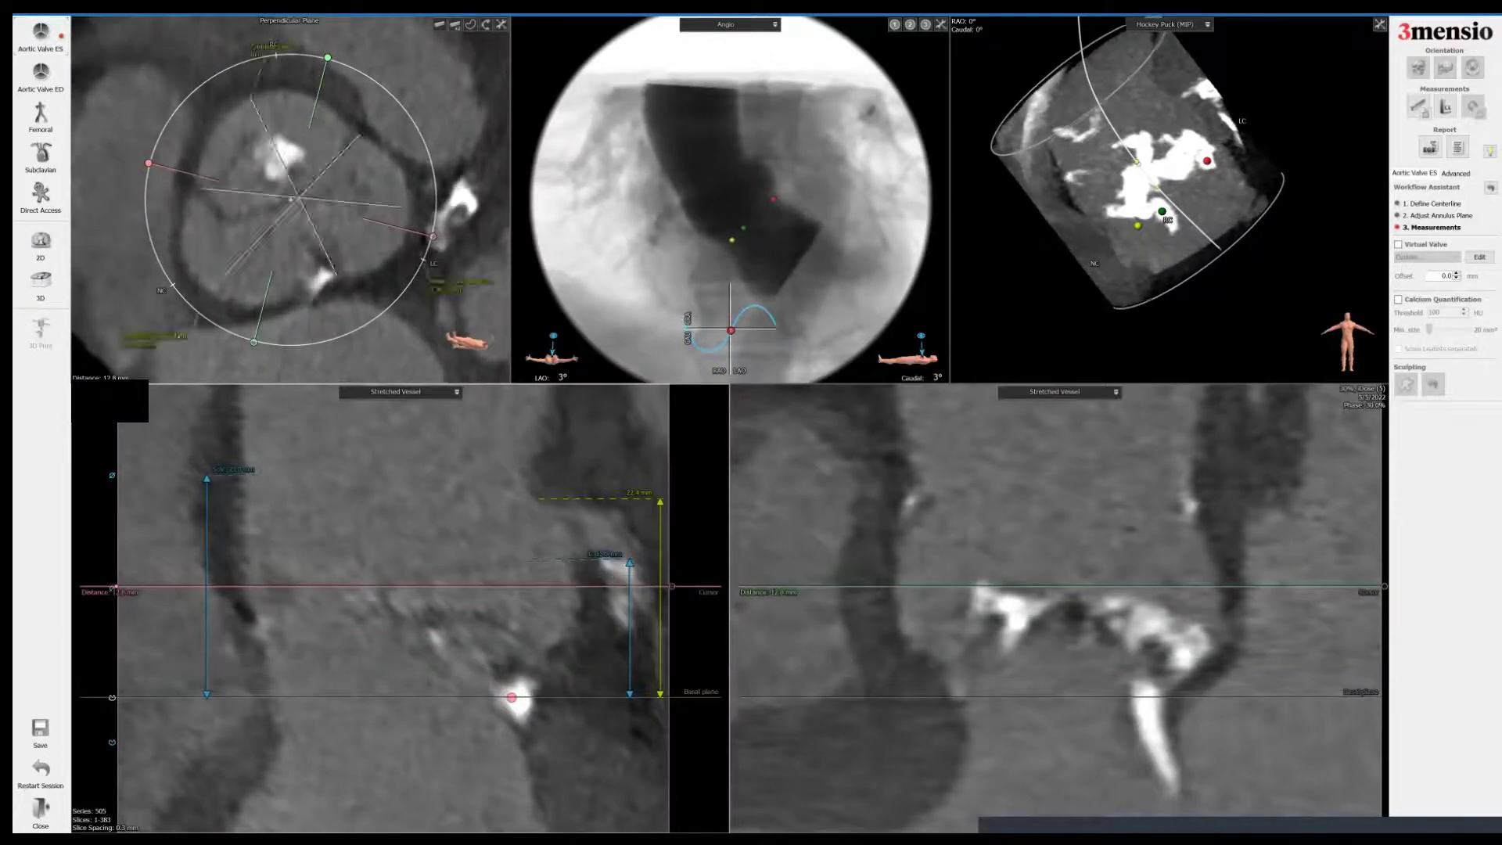
scroll(350, 171, "up", 1)
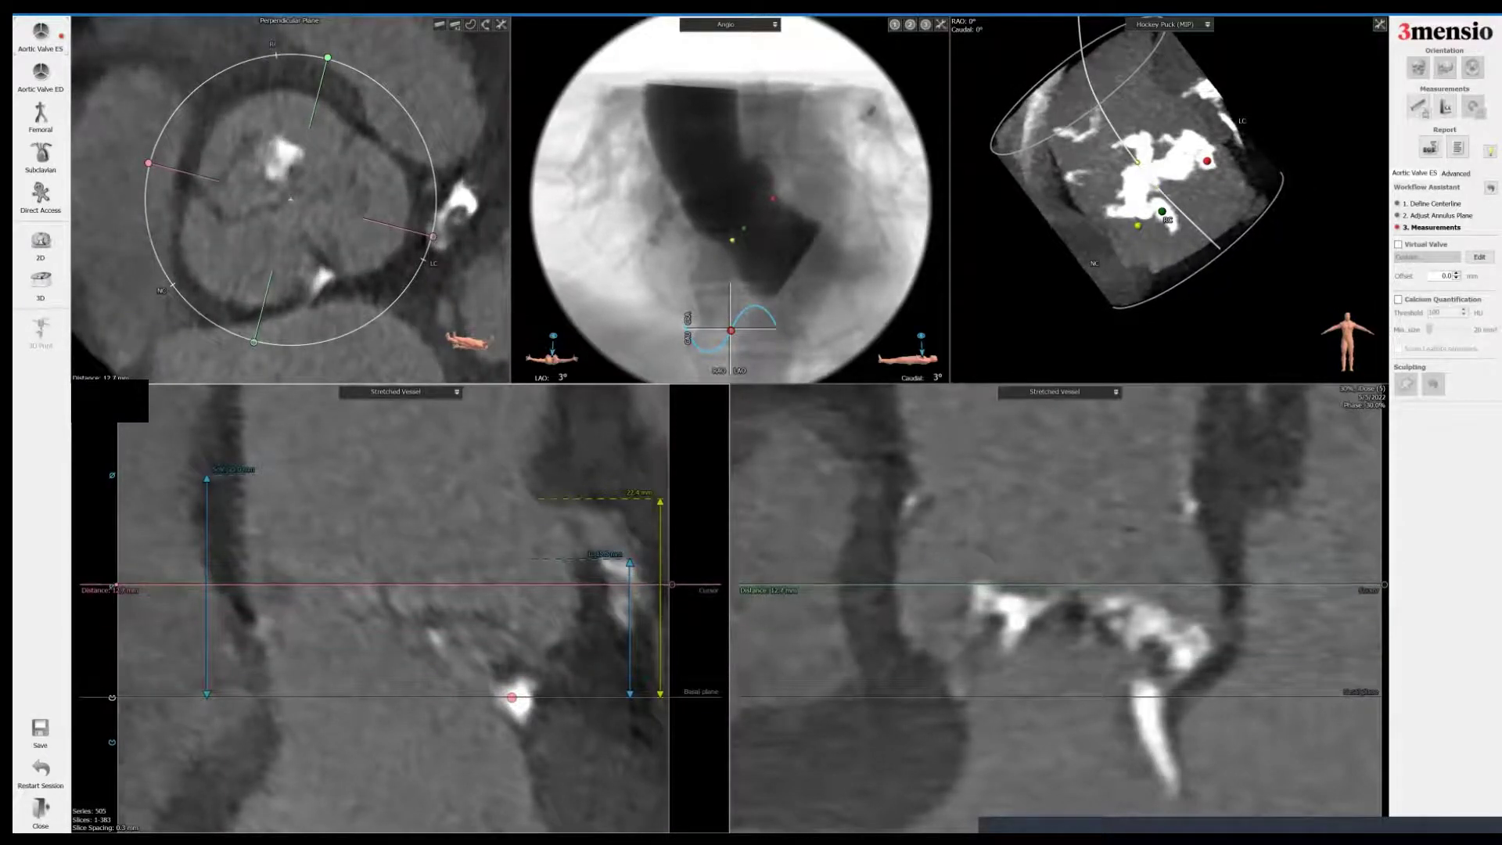
left_click_drag(366, 140, 363, 139)
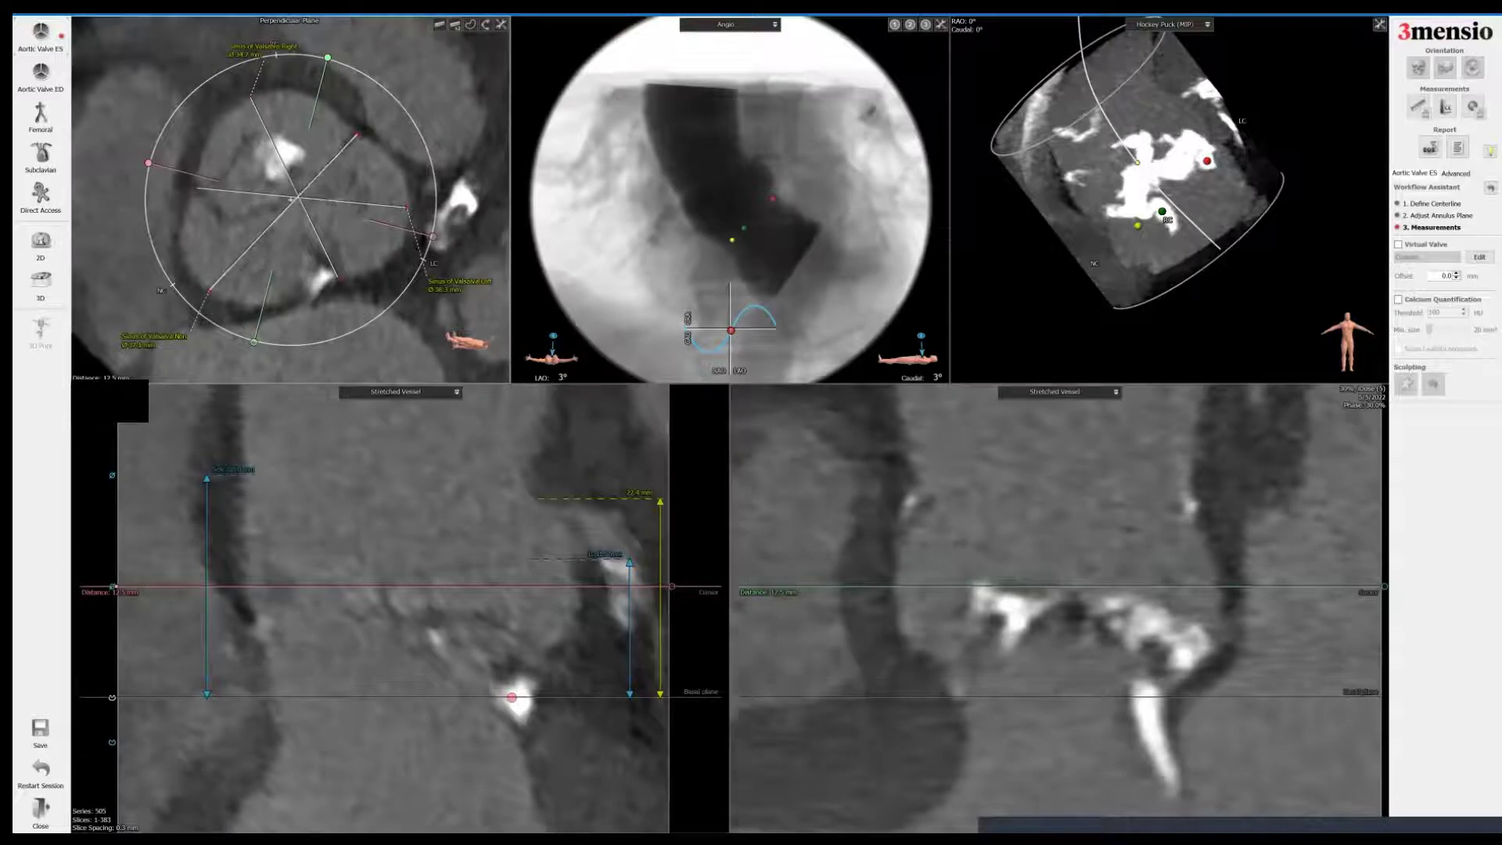
scroll(290, 200, "down", 15)
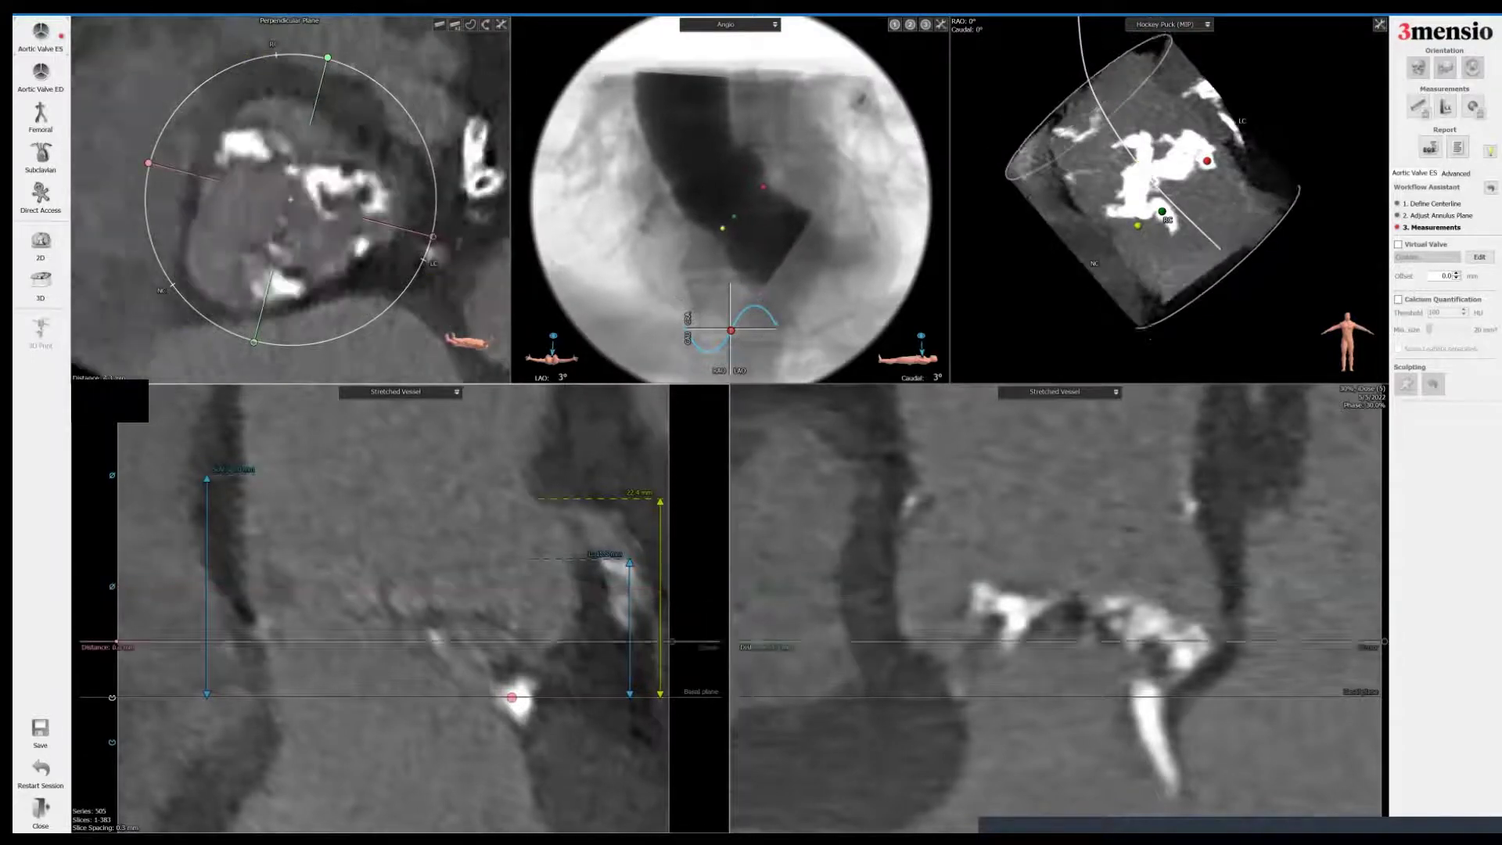
Label the annulus contour measurement at the basal plane as Annulus Dimensions
scroll(290, 199, "down", 5)
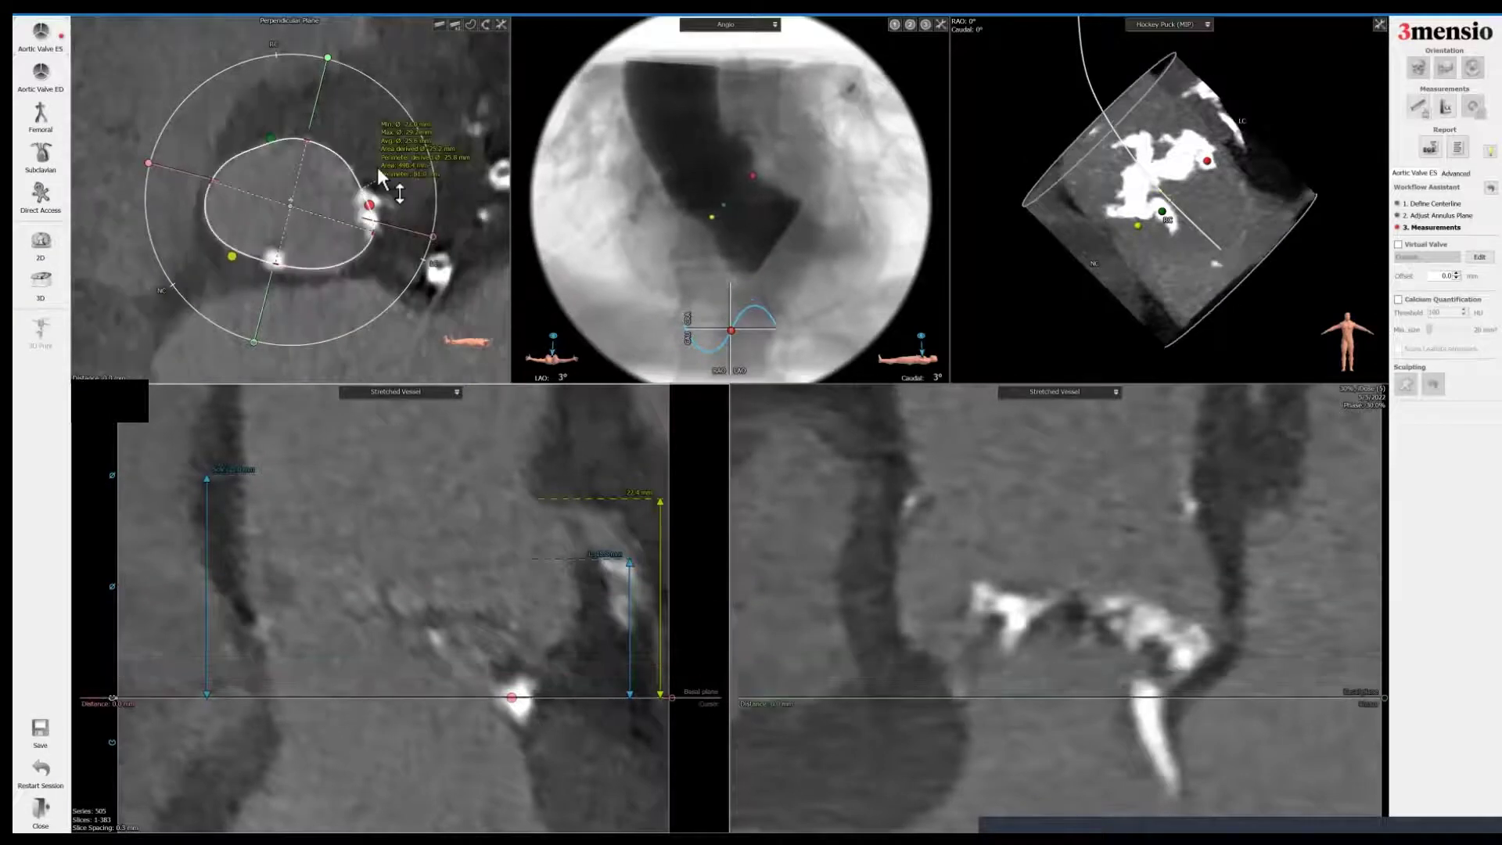
right_click(387, 142)
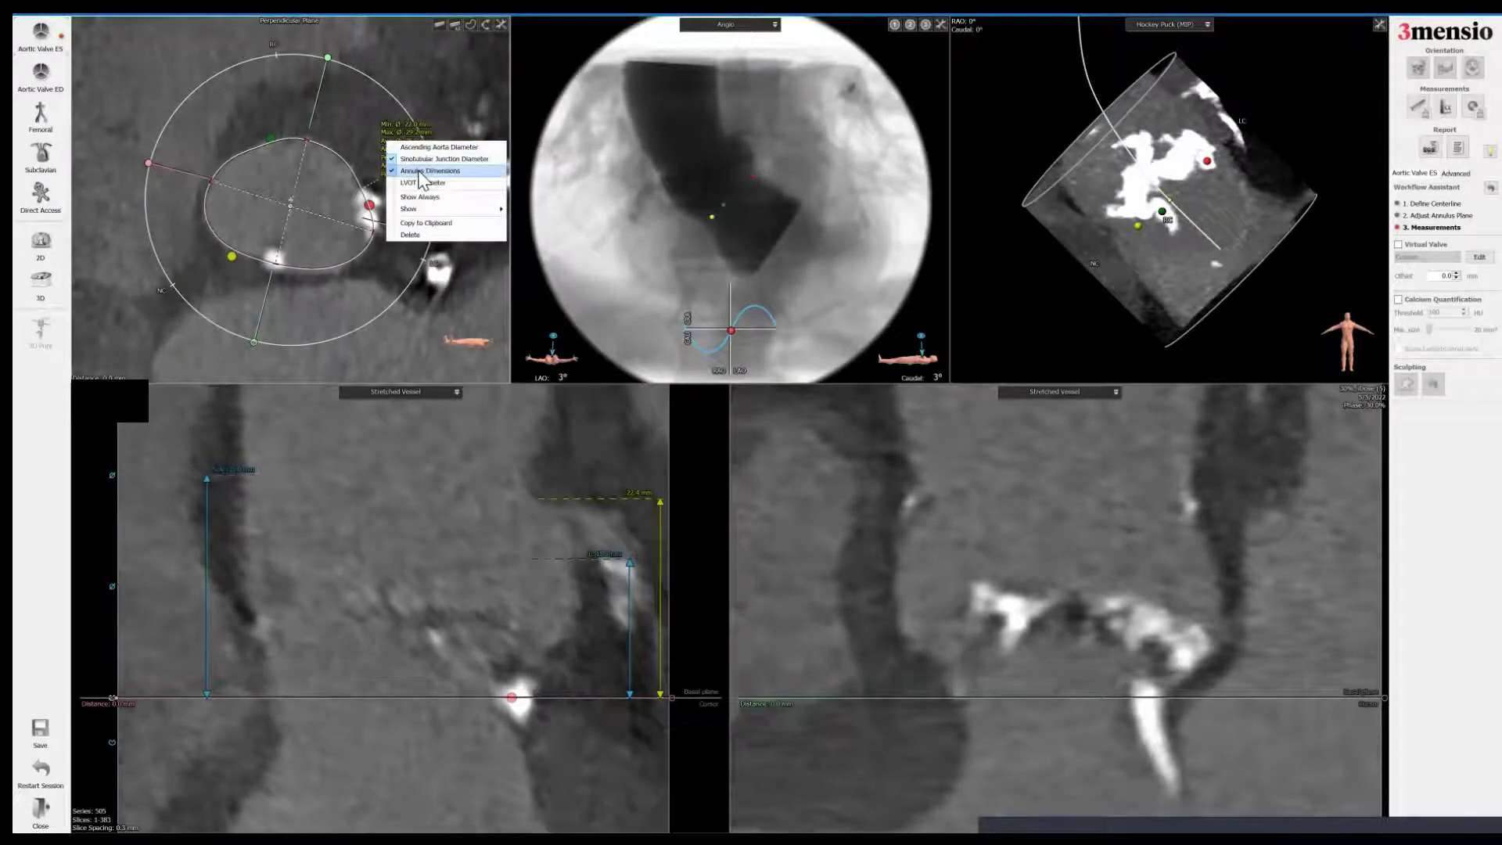
left_click(429, 171)
scroll(412, 146, "down", 8)
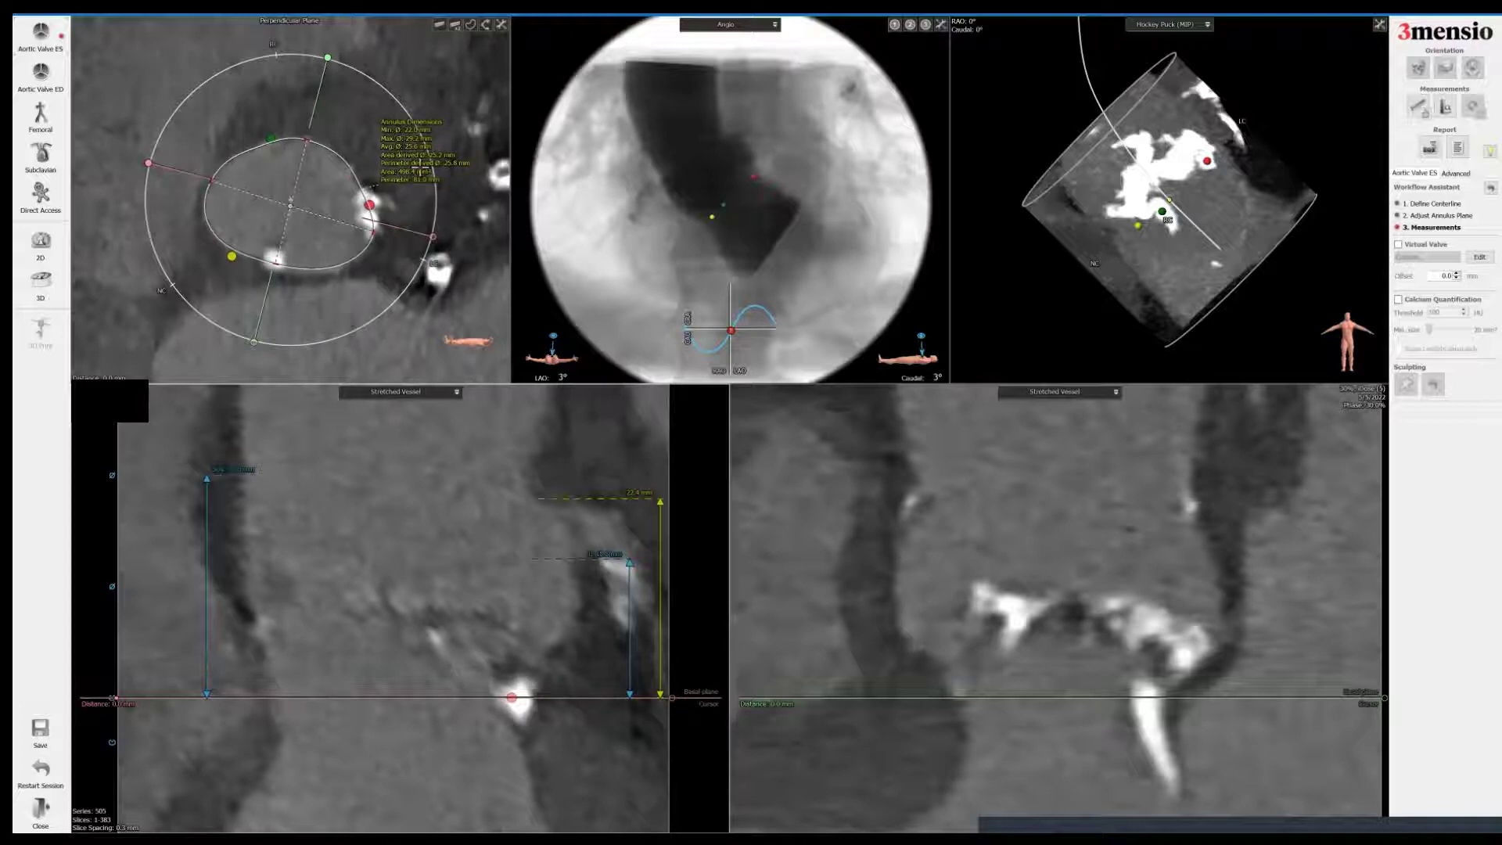
left_click(313, 270)
left_click_drag(319, 278, 319, 279)
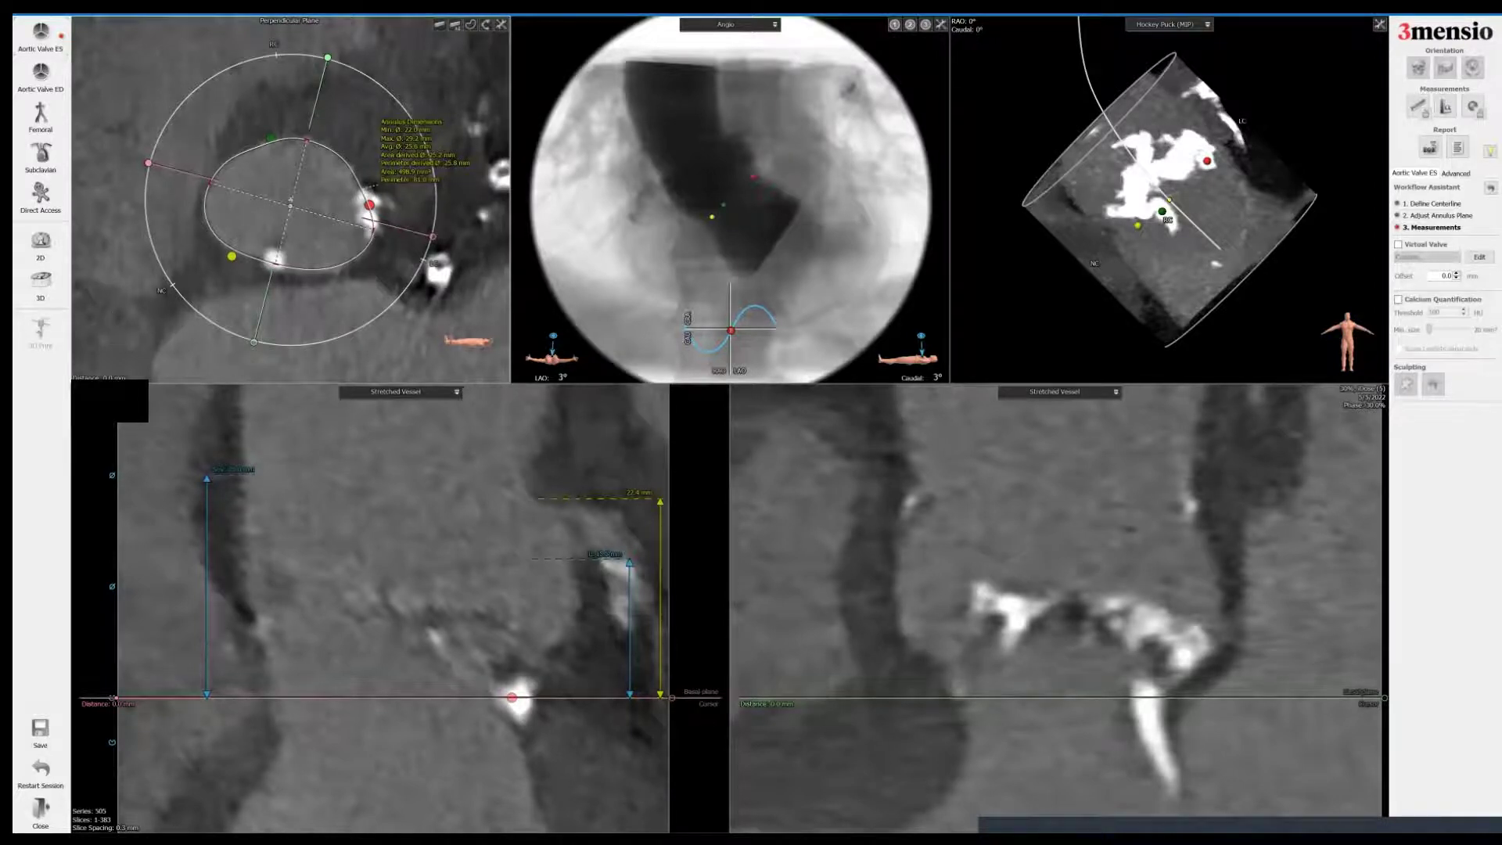
Add a custom length measurement from about 16 mm above to 4 mm below the basal plane, placed along the wall opposite the left coronary
scroll(290, 200, "up", 7)
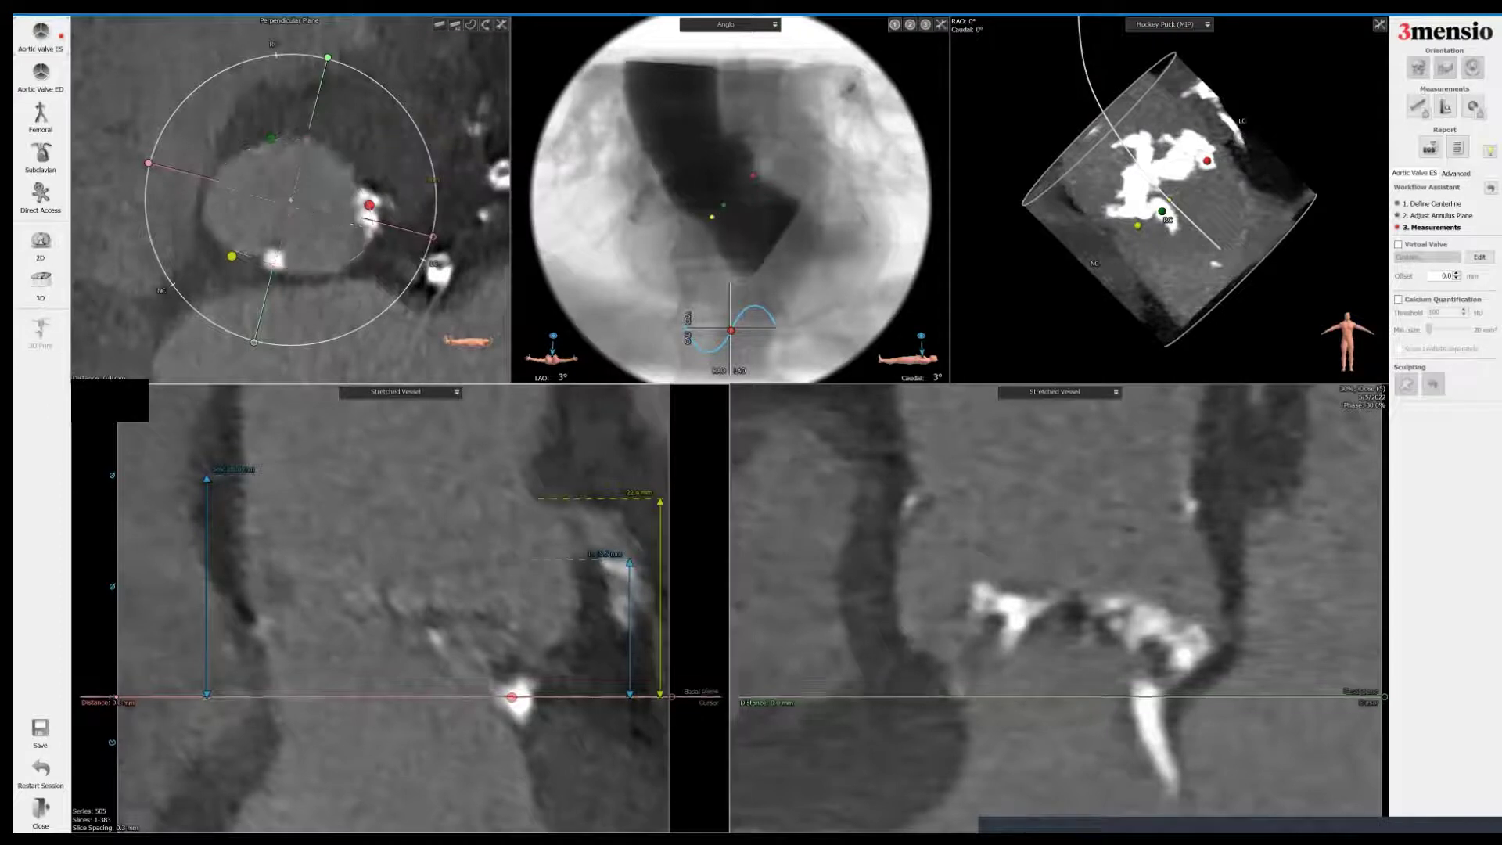
scroll(290, 200, "down", 5)
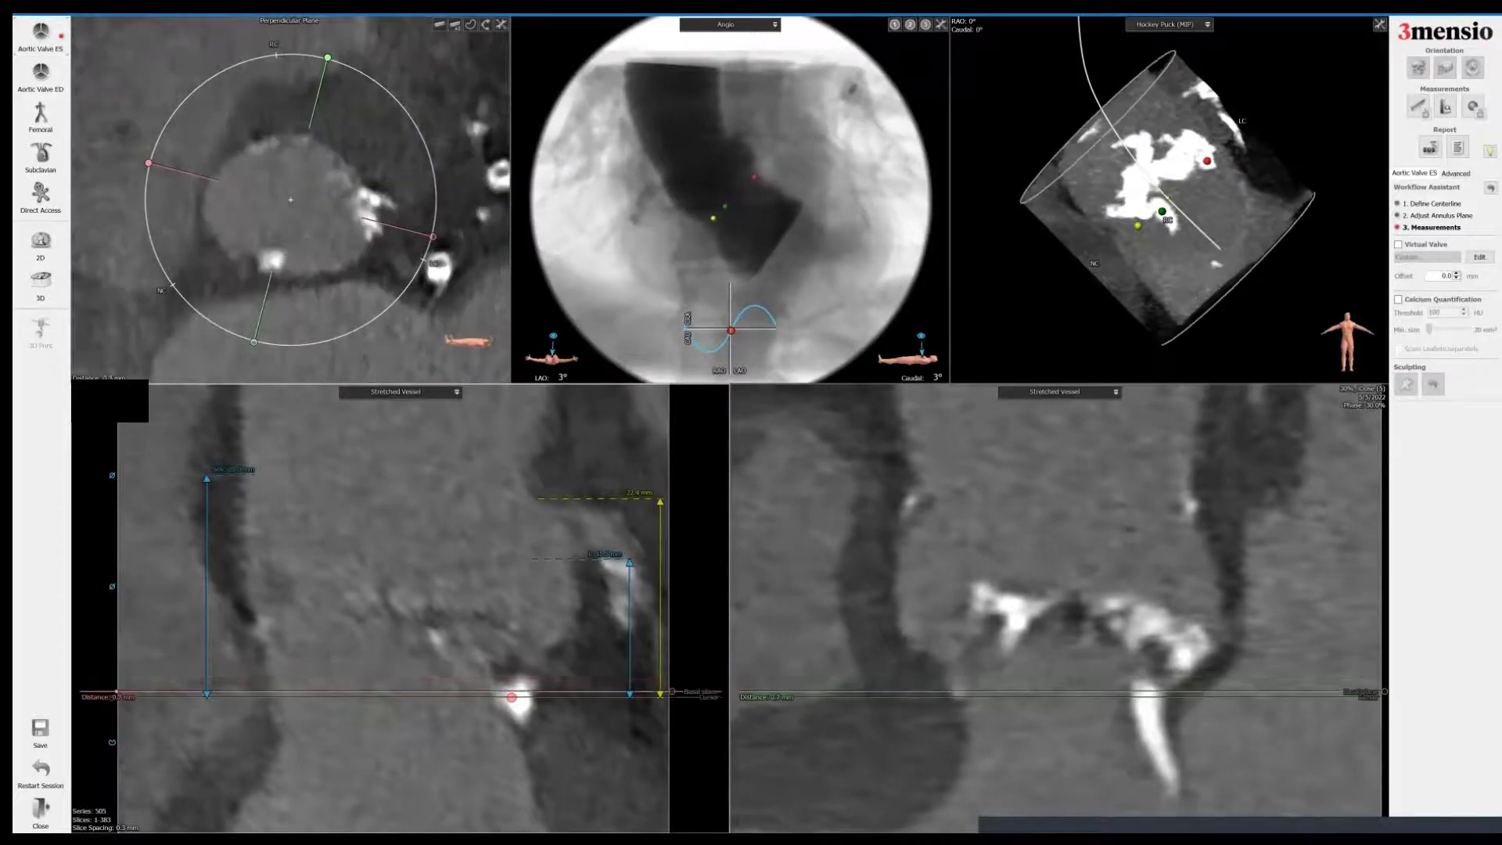
scroll(290, 200, "up", 1)
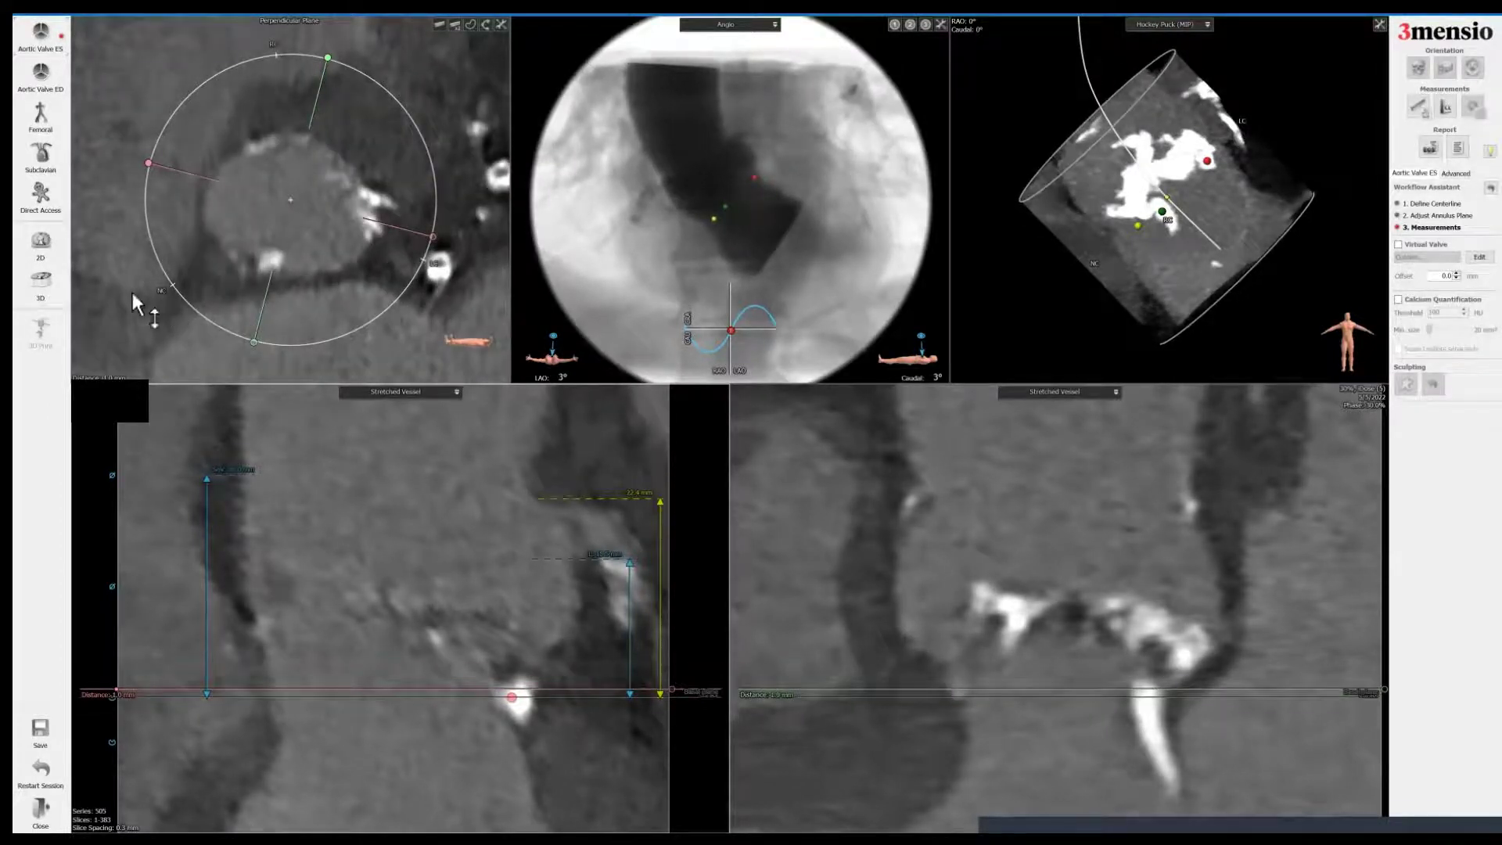
scroll(290, 199, "up", 1)
scroll(290, 199, "up", 20)
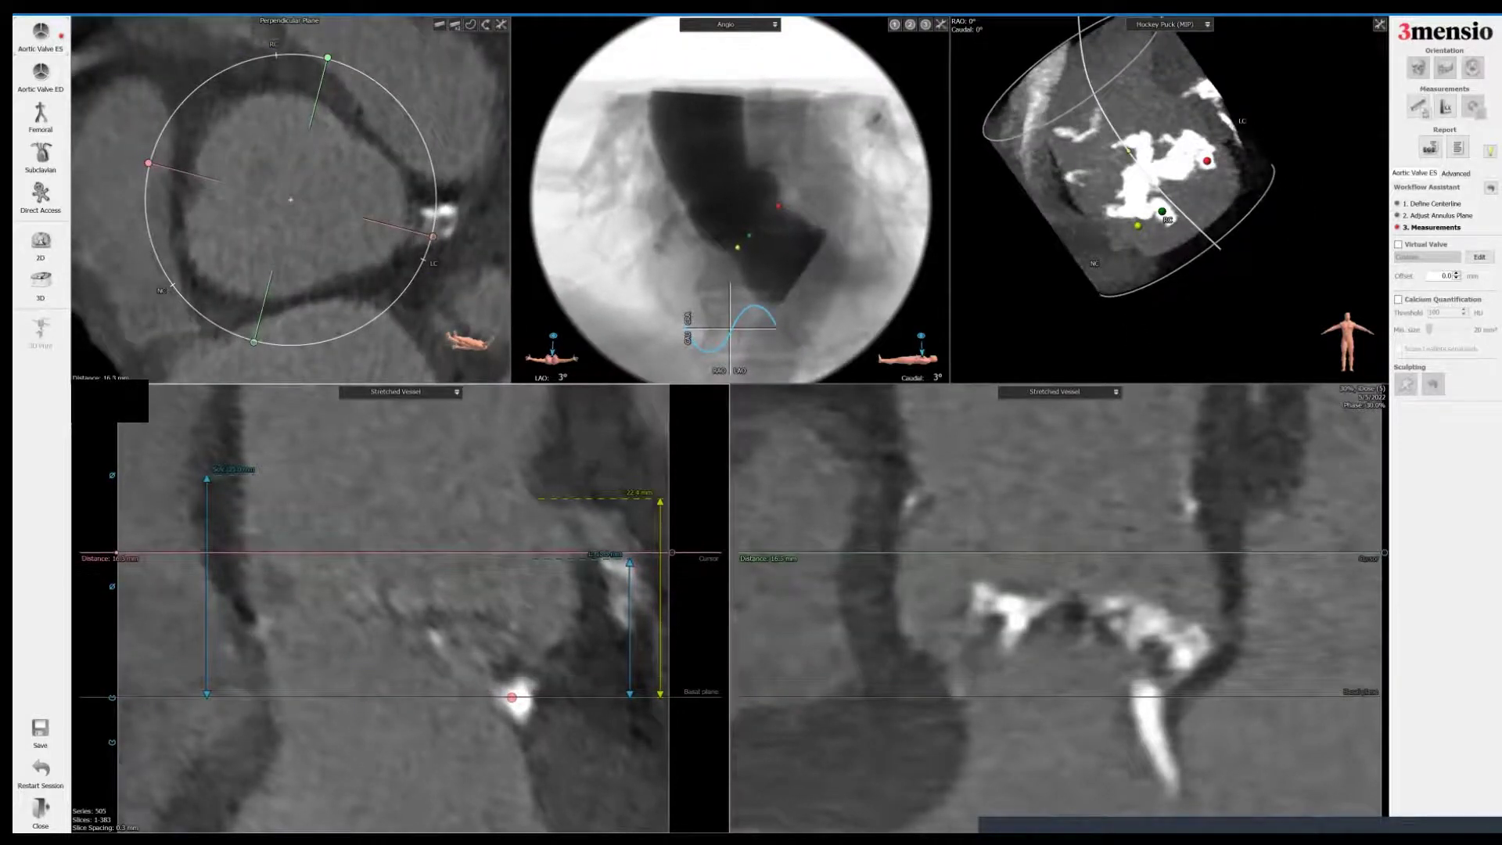
scroll(290, 199, "down", 1)
left_click_drag(235, 554, 235, 556)
right_click(235, 555)
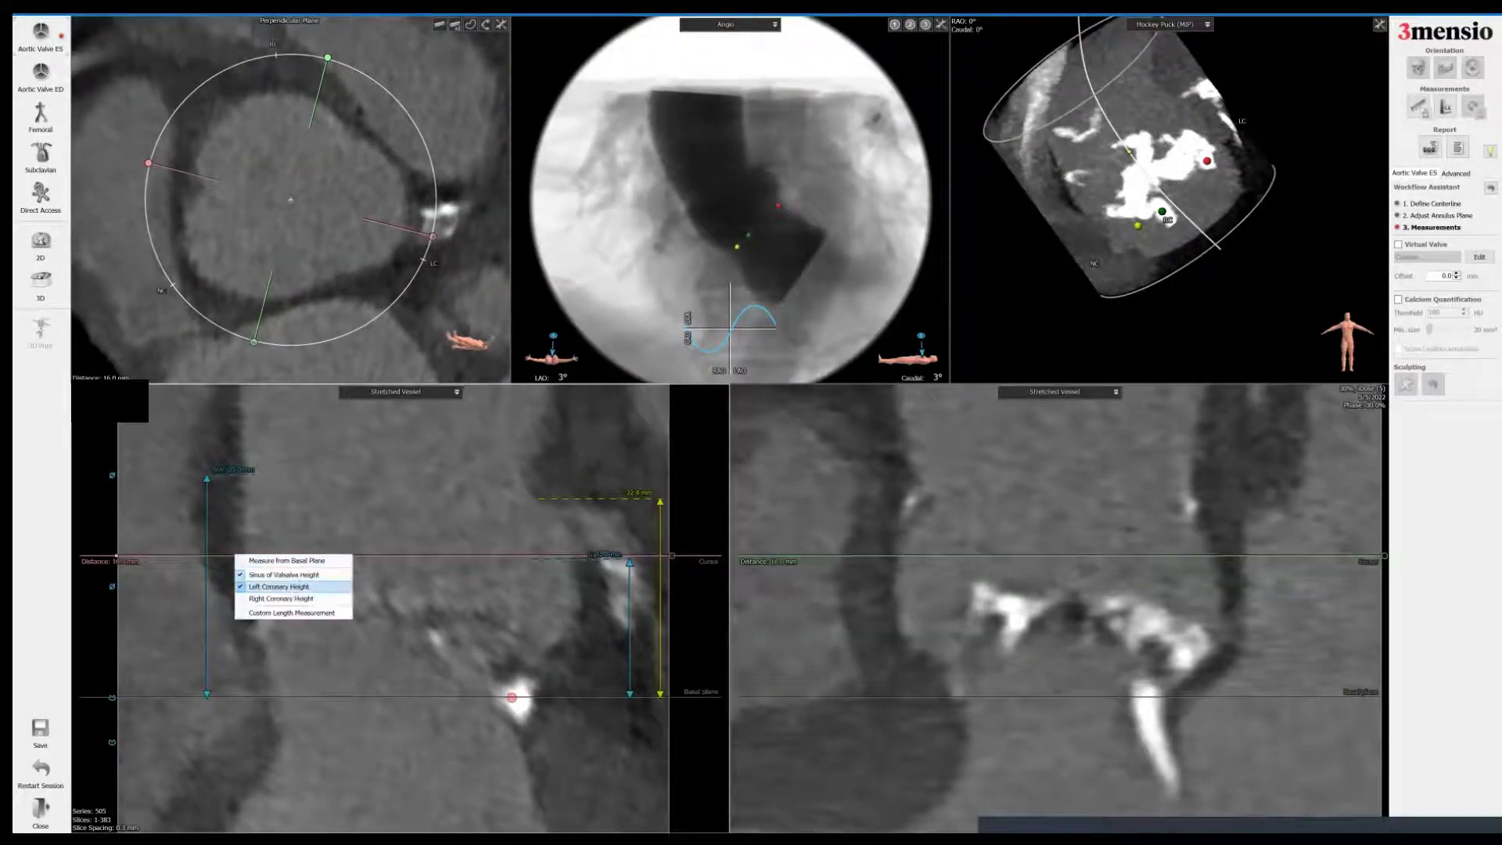
left_click(292, 613)
scroll(290, 199, "down", 20)
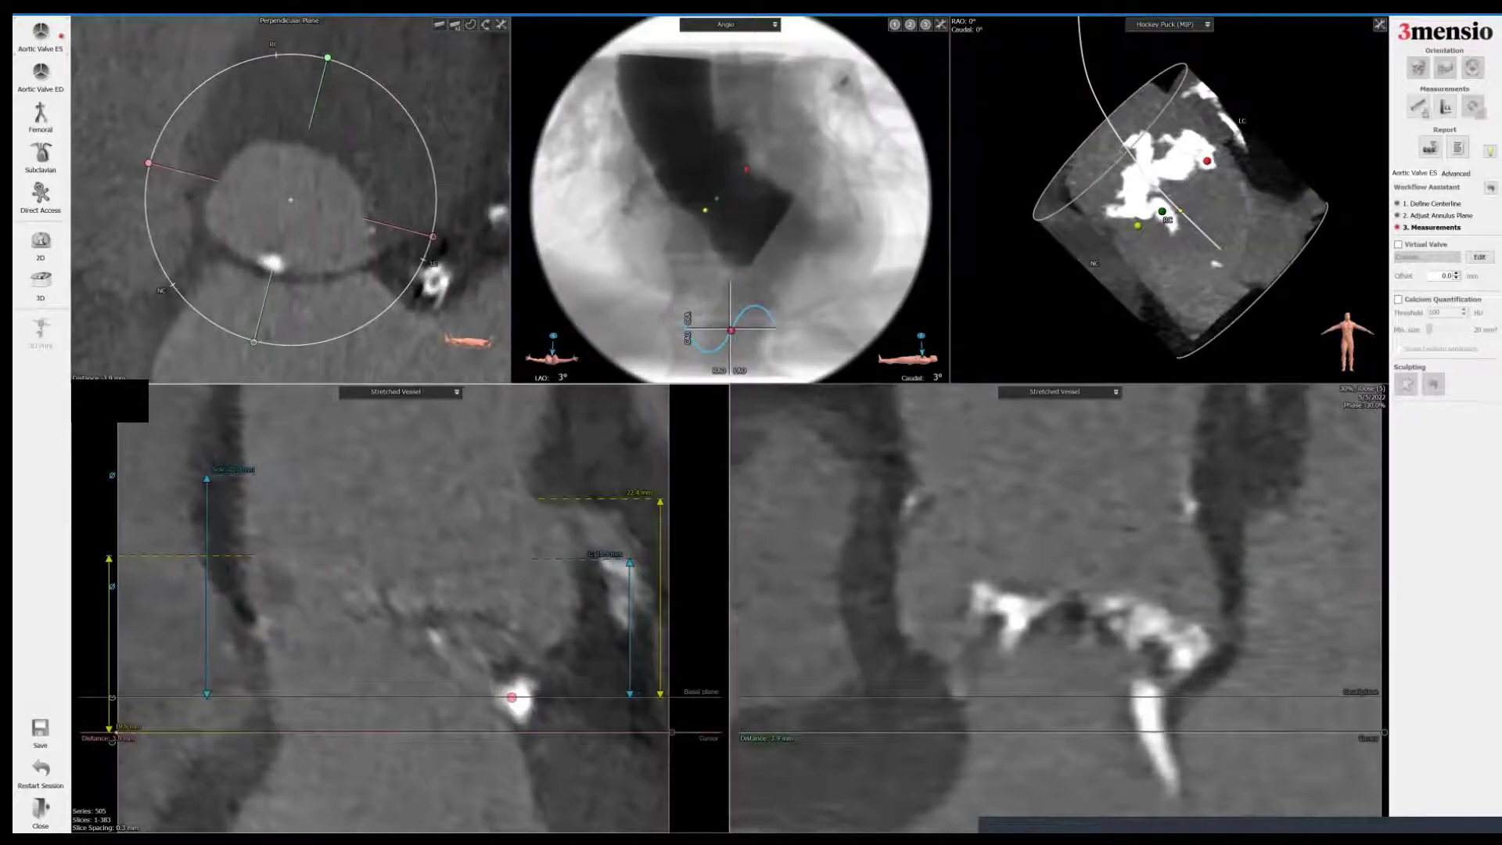
scroll(290, 199, "down", 1)
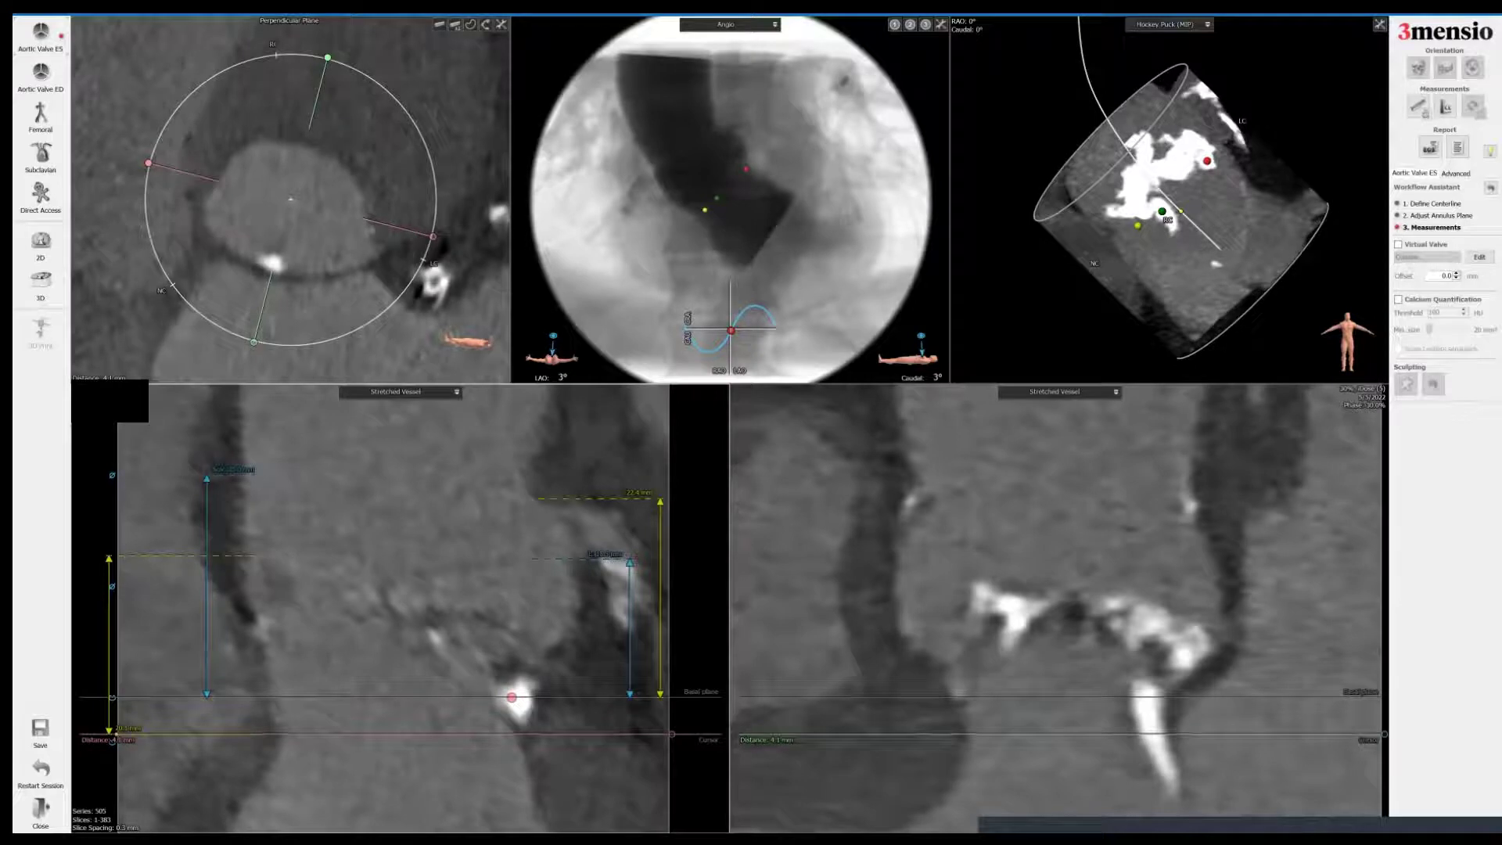
scroll(291, 199, "down", 1)
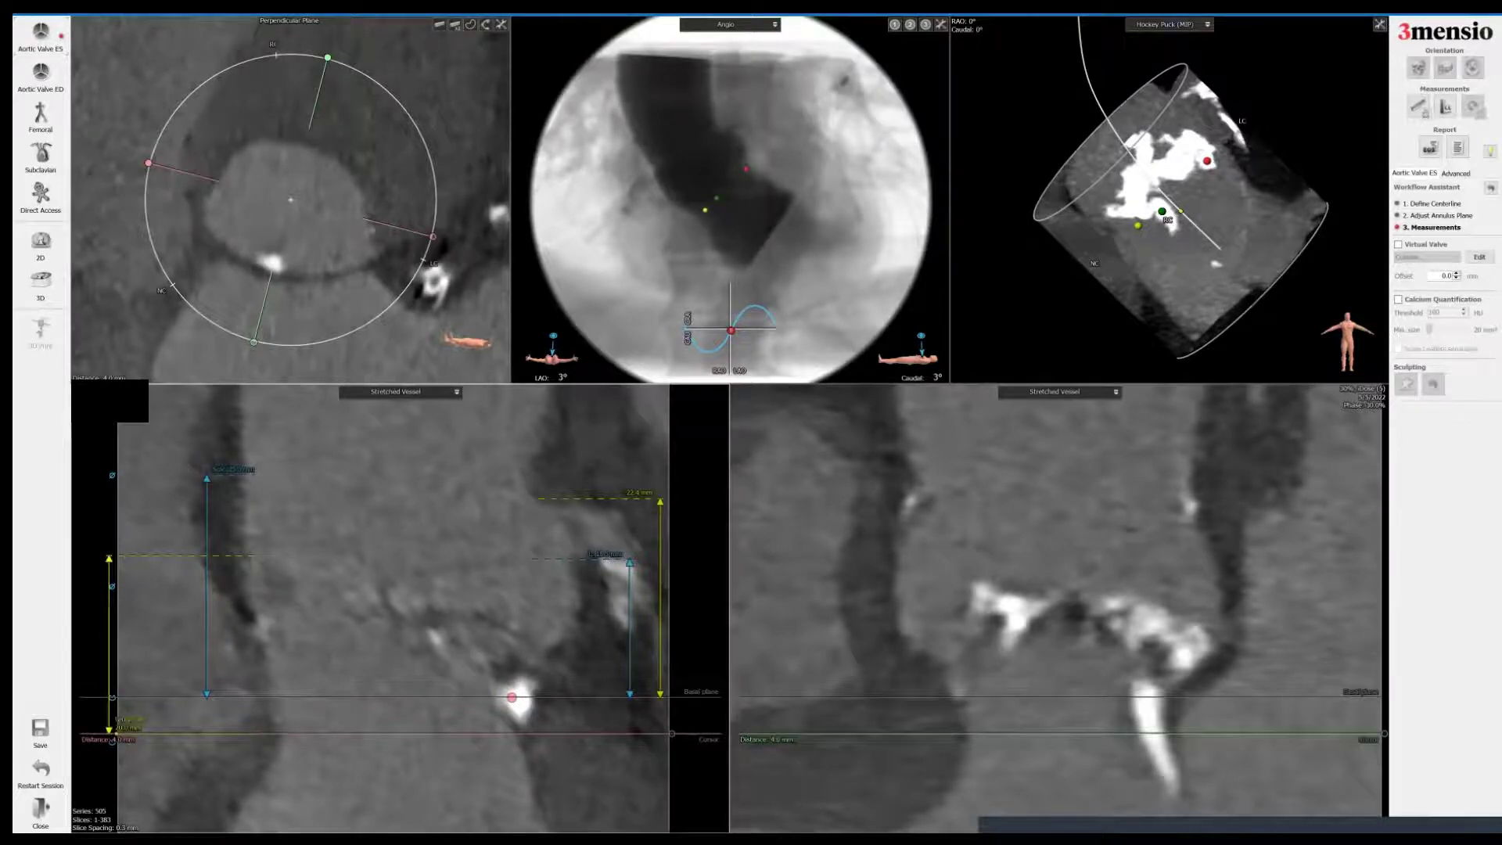
left_click_drag(109, 643, 261, 641)
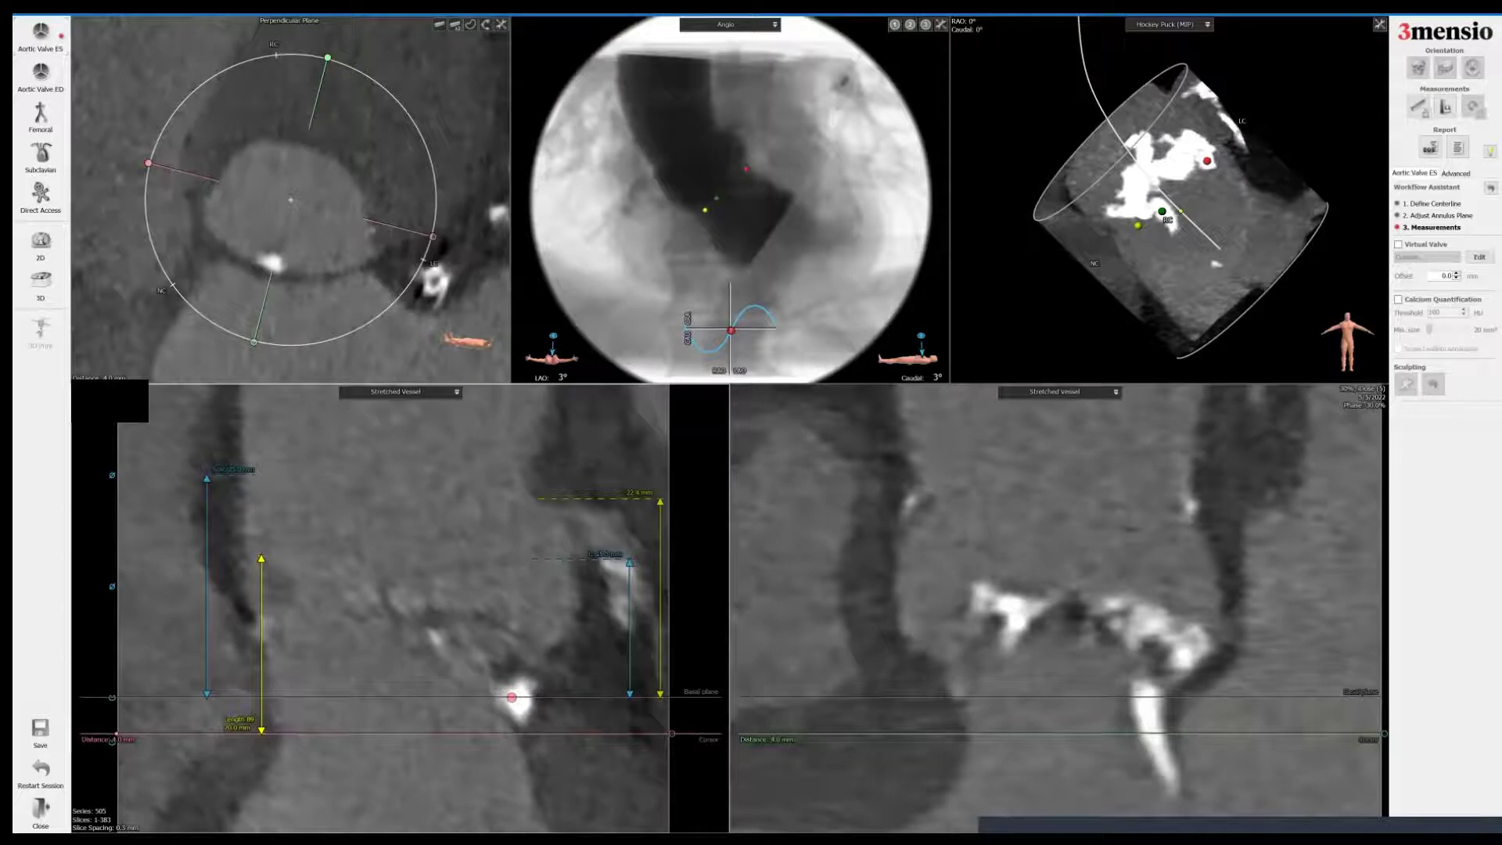
left_click_drag(262, 642, 256, 641)
Add a second custom length measurement about 20 mm long over the same height, placed at the annulus calcification on the left coronary side
scroll(290, 200, "up", 12)
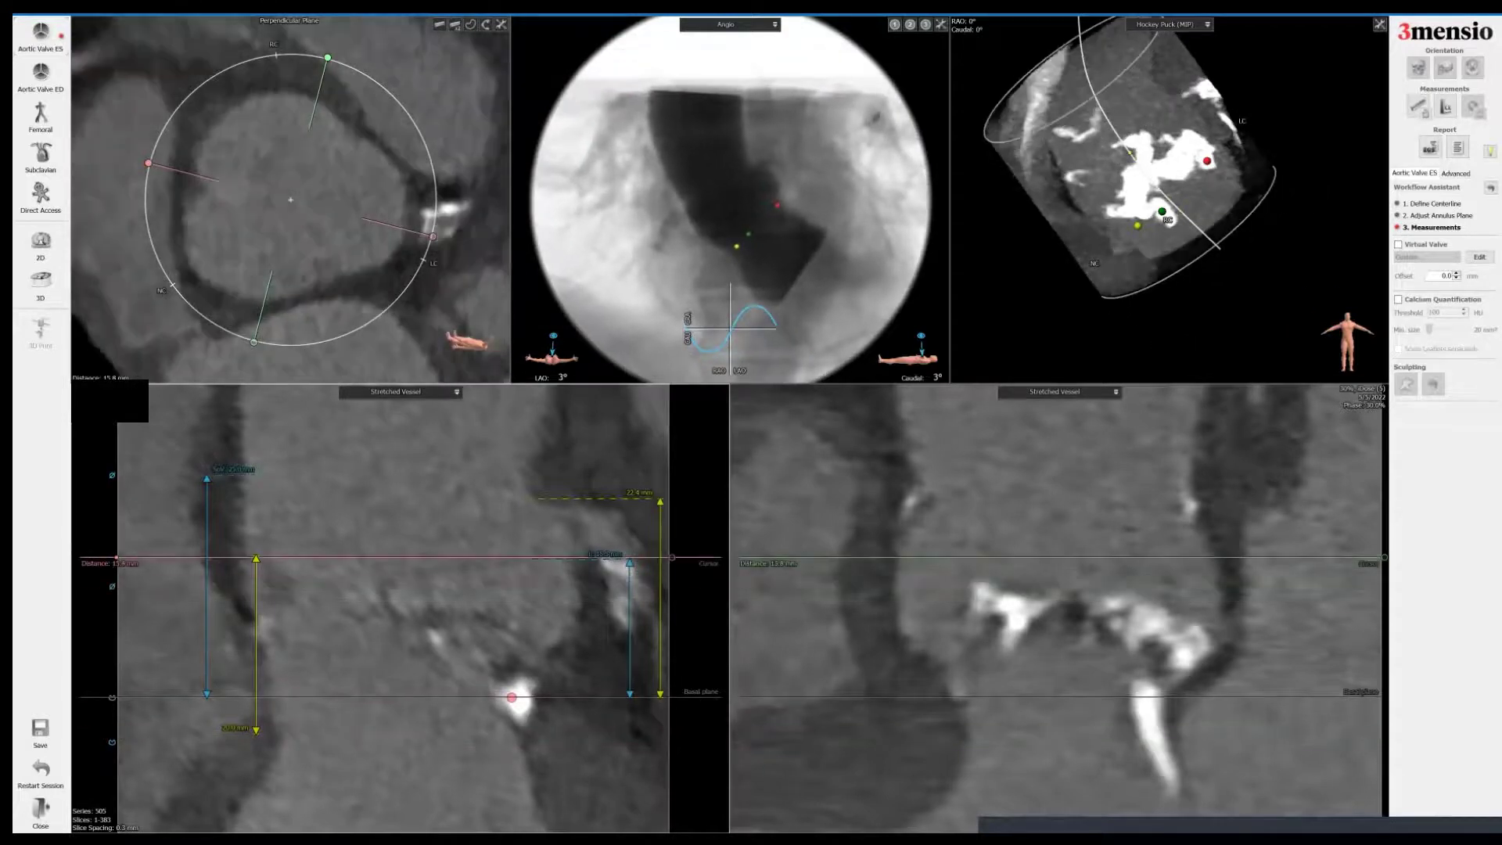
scroll(290, 200, "up", 1)
right_click(193, 557)
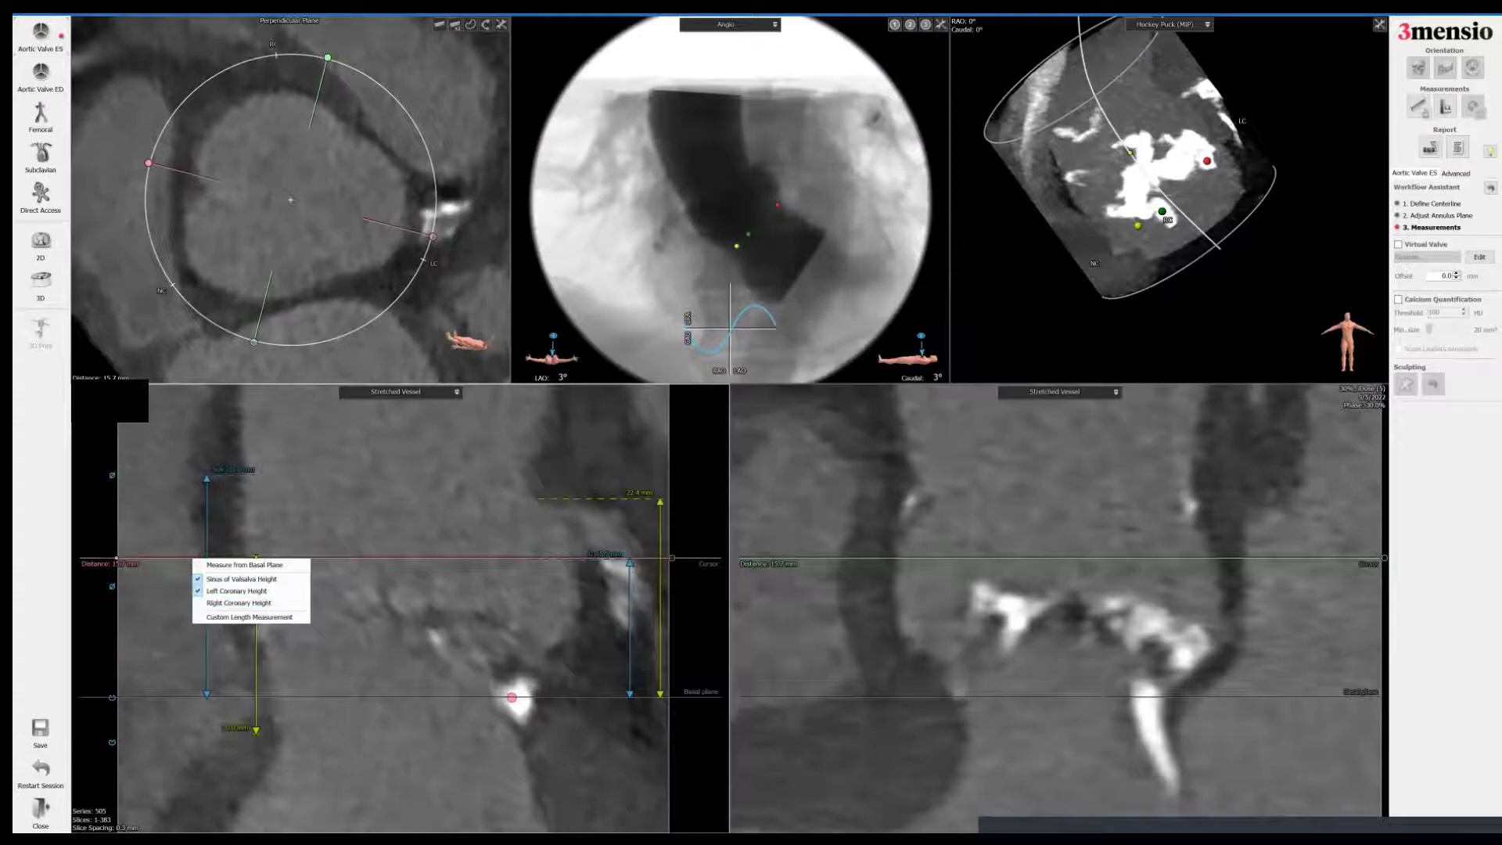
key("Escape")
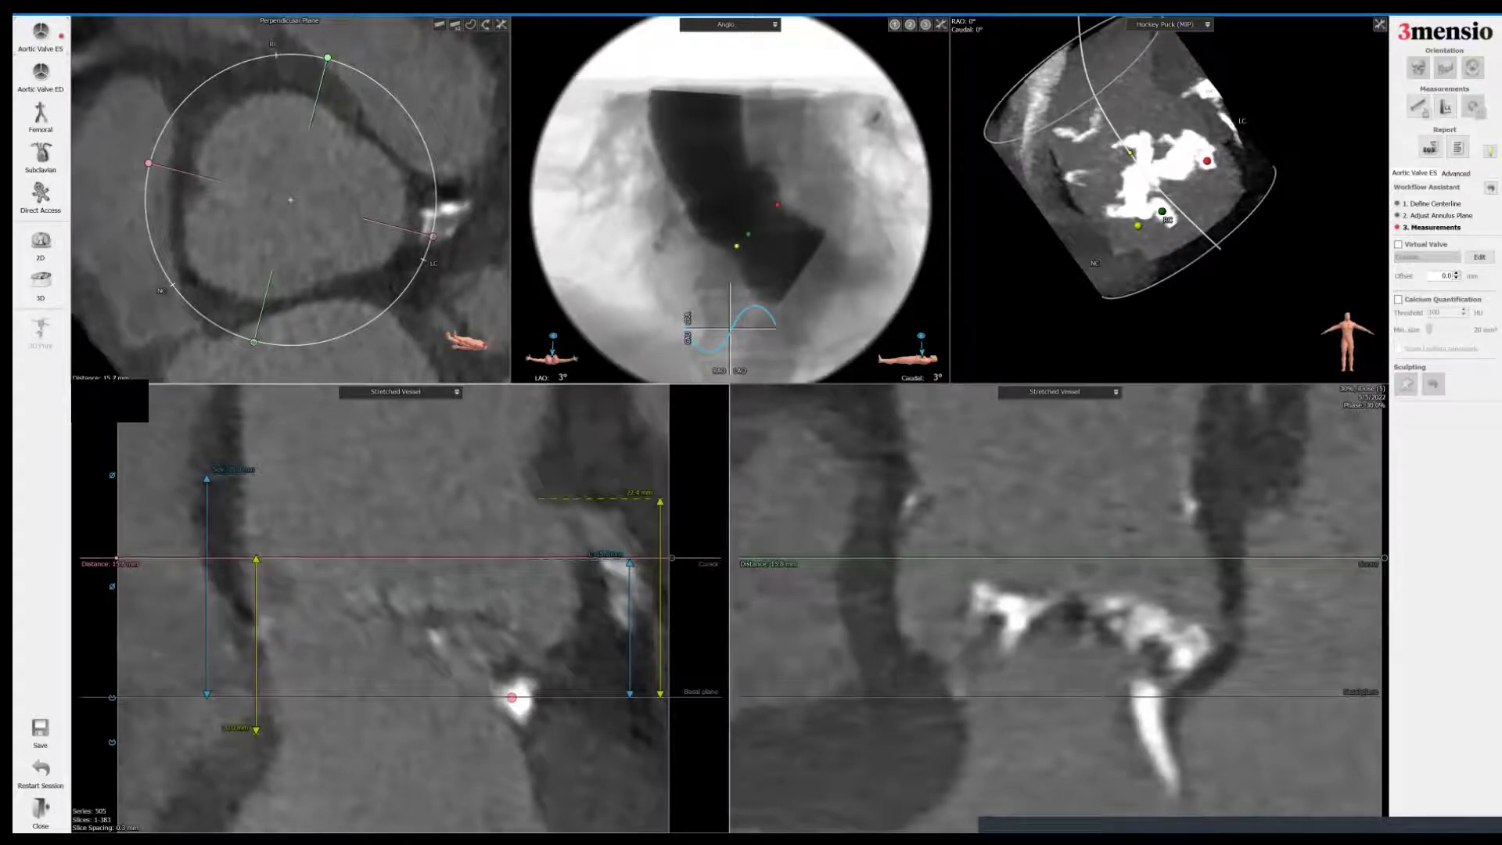
scroll(290, 199, "up", 1)
right_click(333, 555)
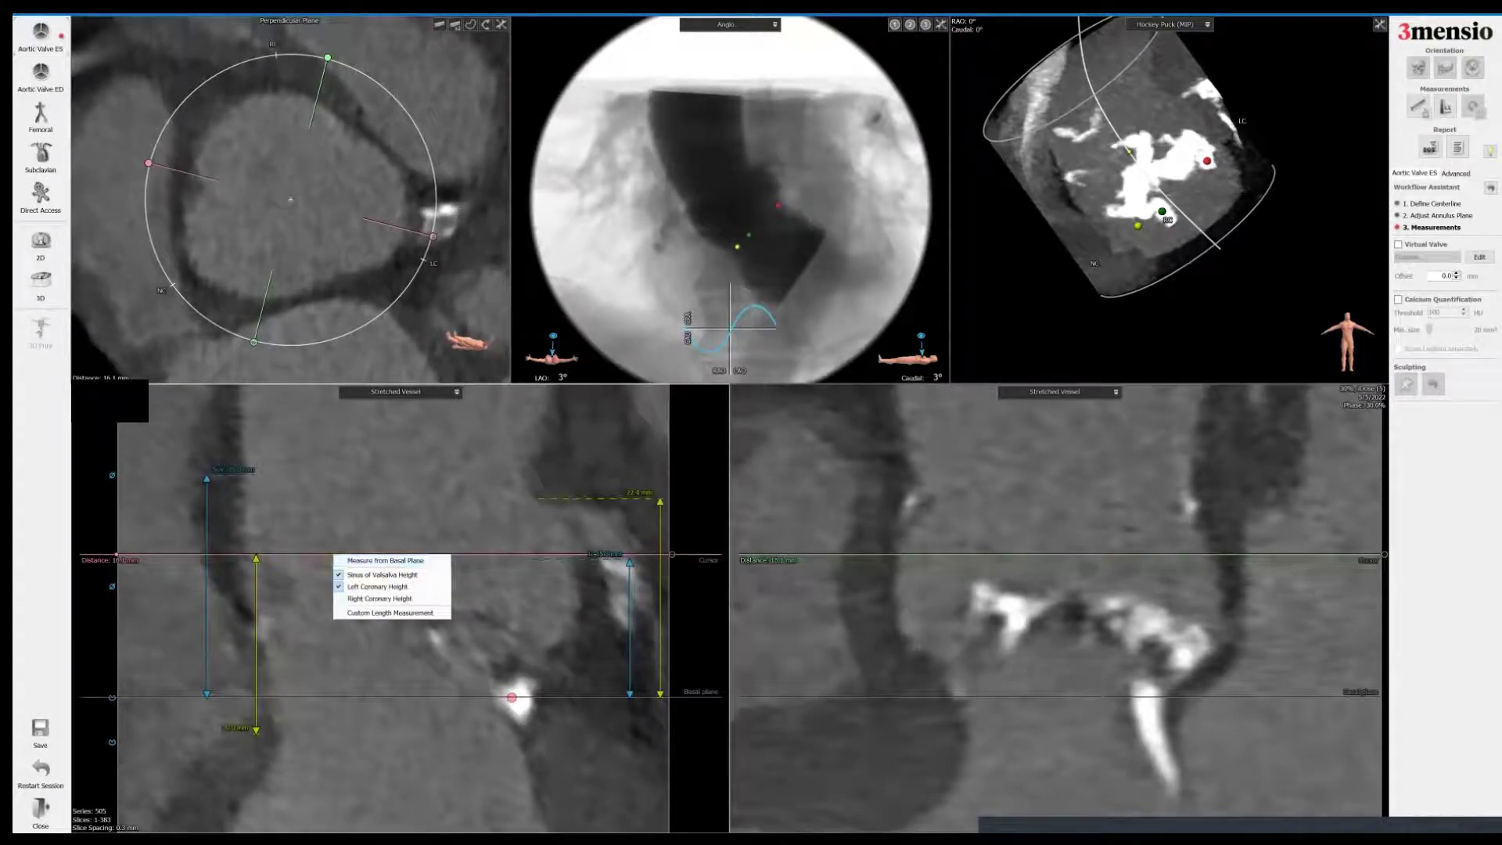
scroll(333, 555, "down", 1)
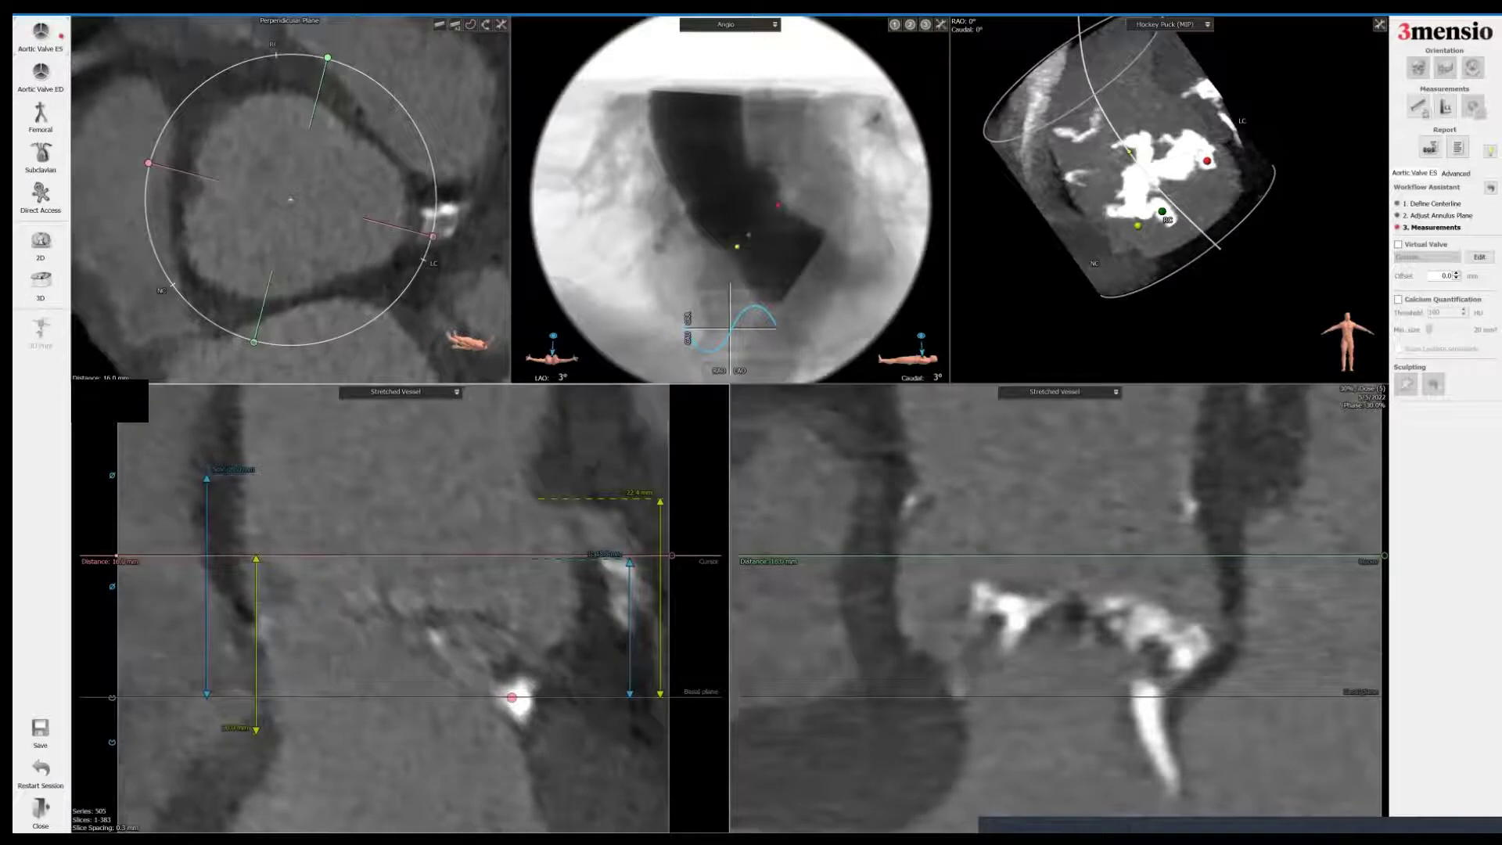
right_click(317, 557)
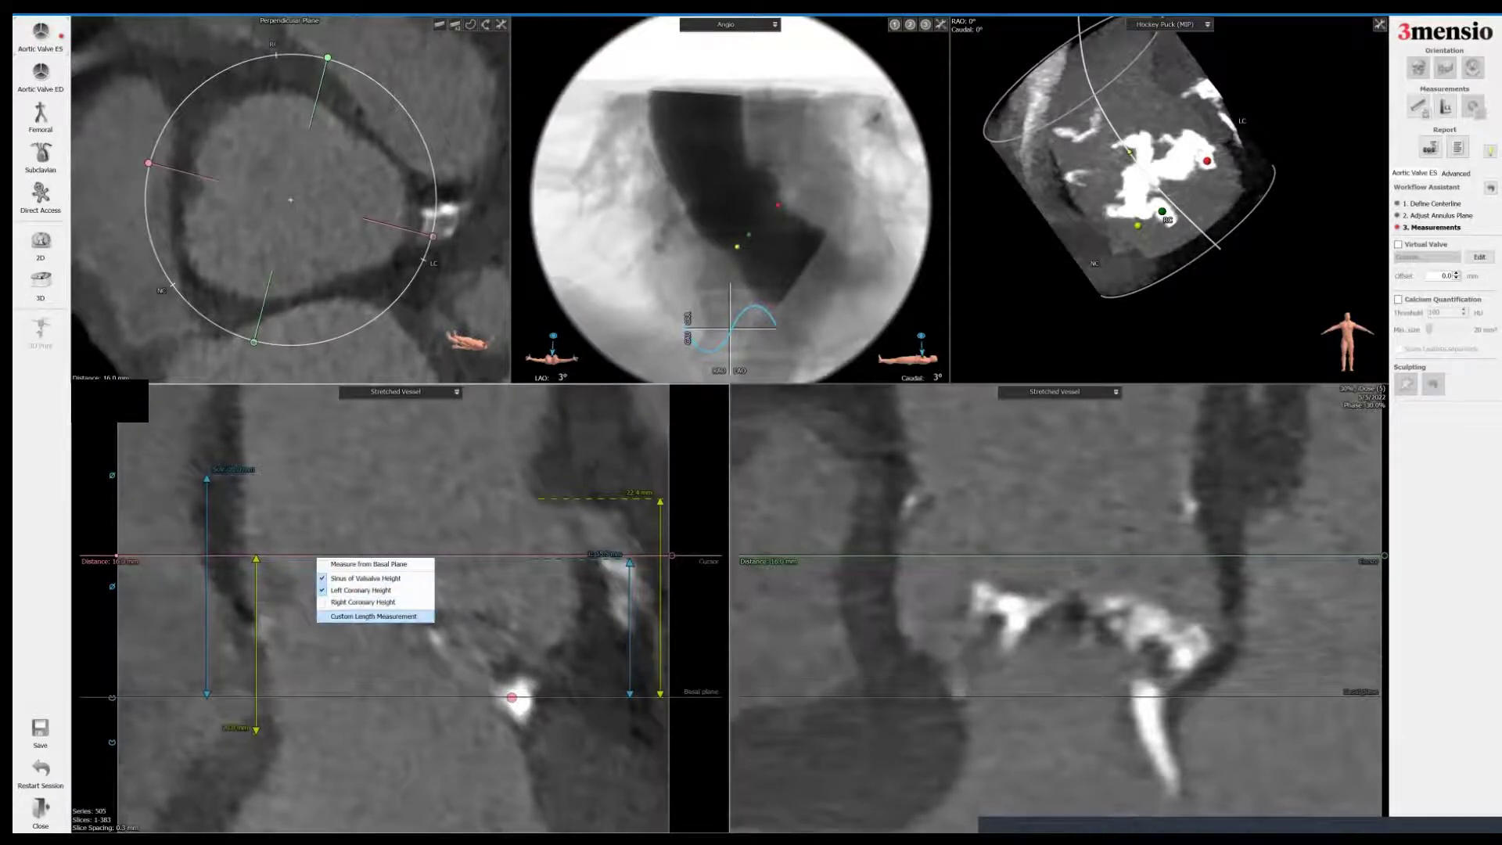
left_click(374, 617)
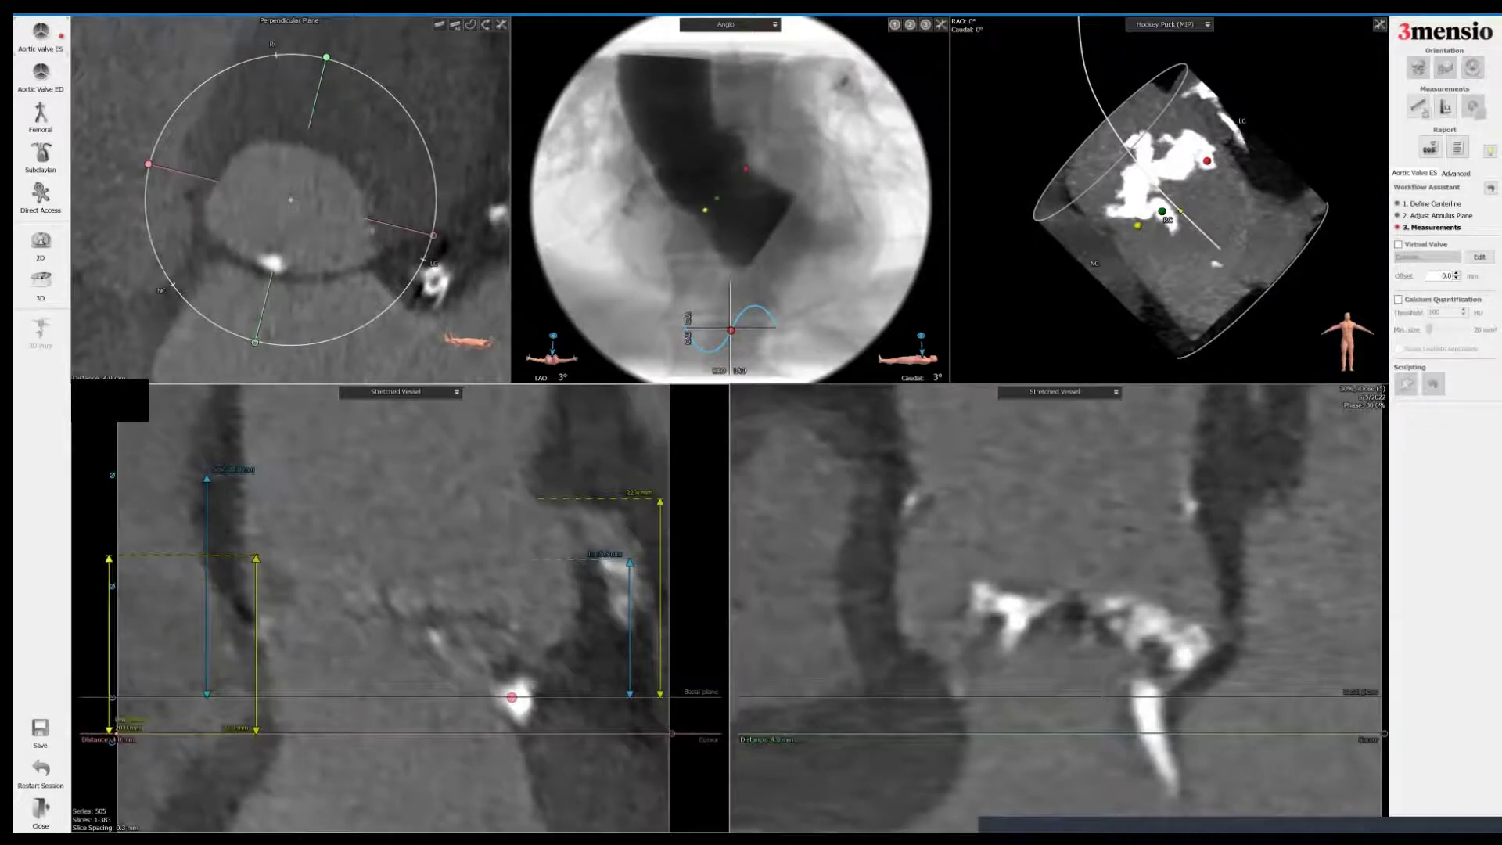
left_click_drag(109, 643, 510, 641)
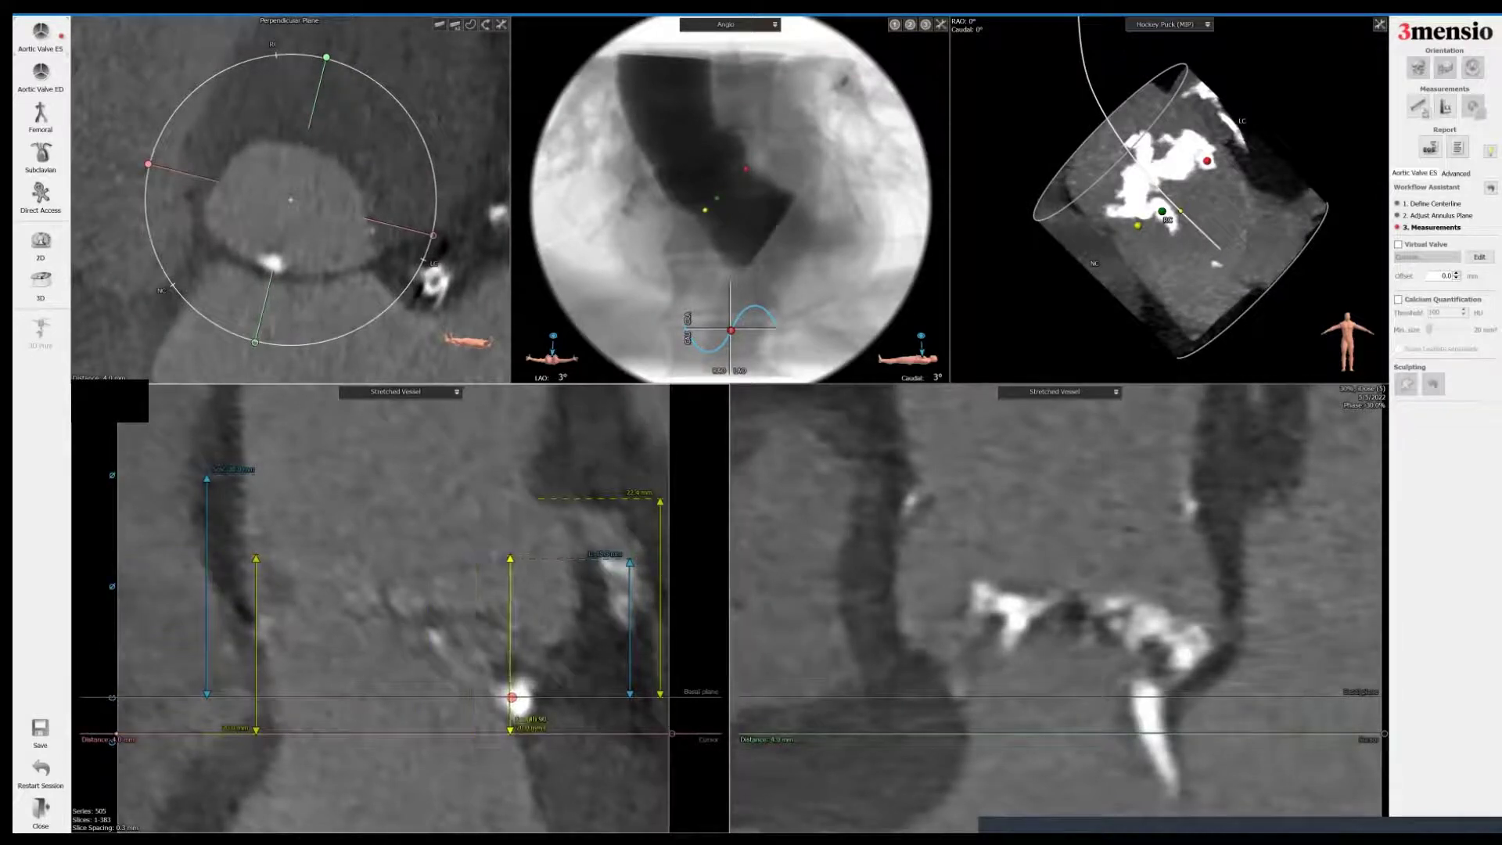
Draw a horizontal distance line about 26 mm long between the upper ends of the two custom lengths and align both to its ends
right_click(348, 451)
mouse_move(423, 488)
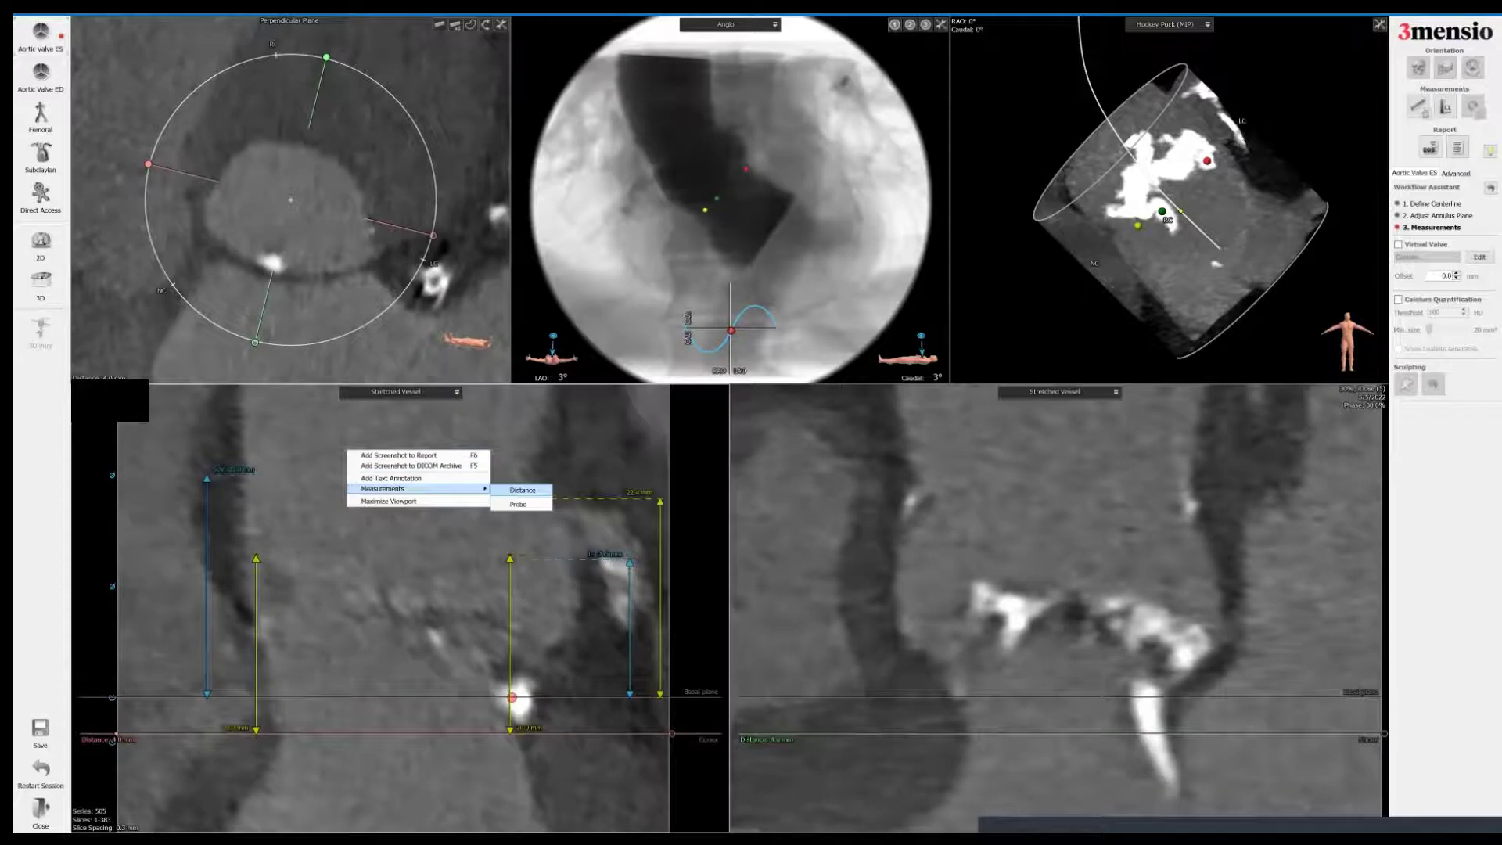
left_click(522, 490)
left_click(267, 553)
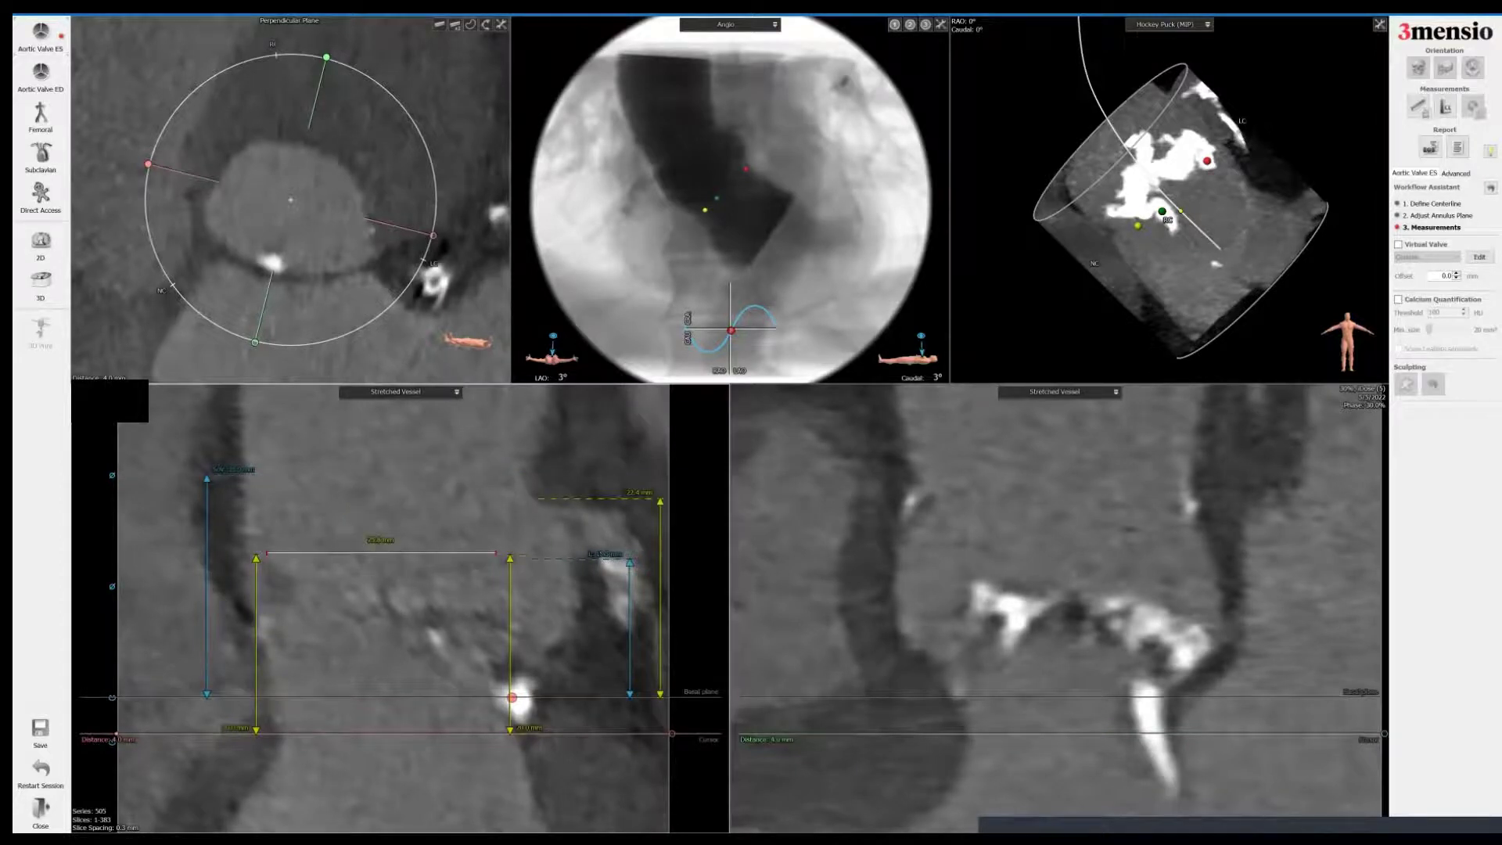
left_click(499, 553)
left_click_drag(267, 553, 271, 555)
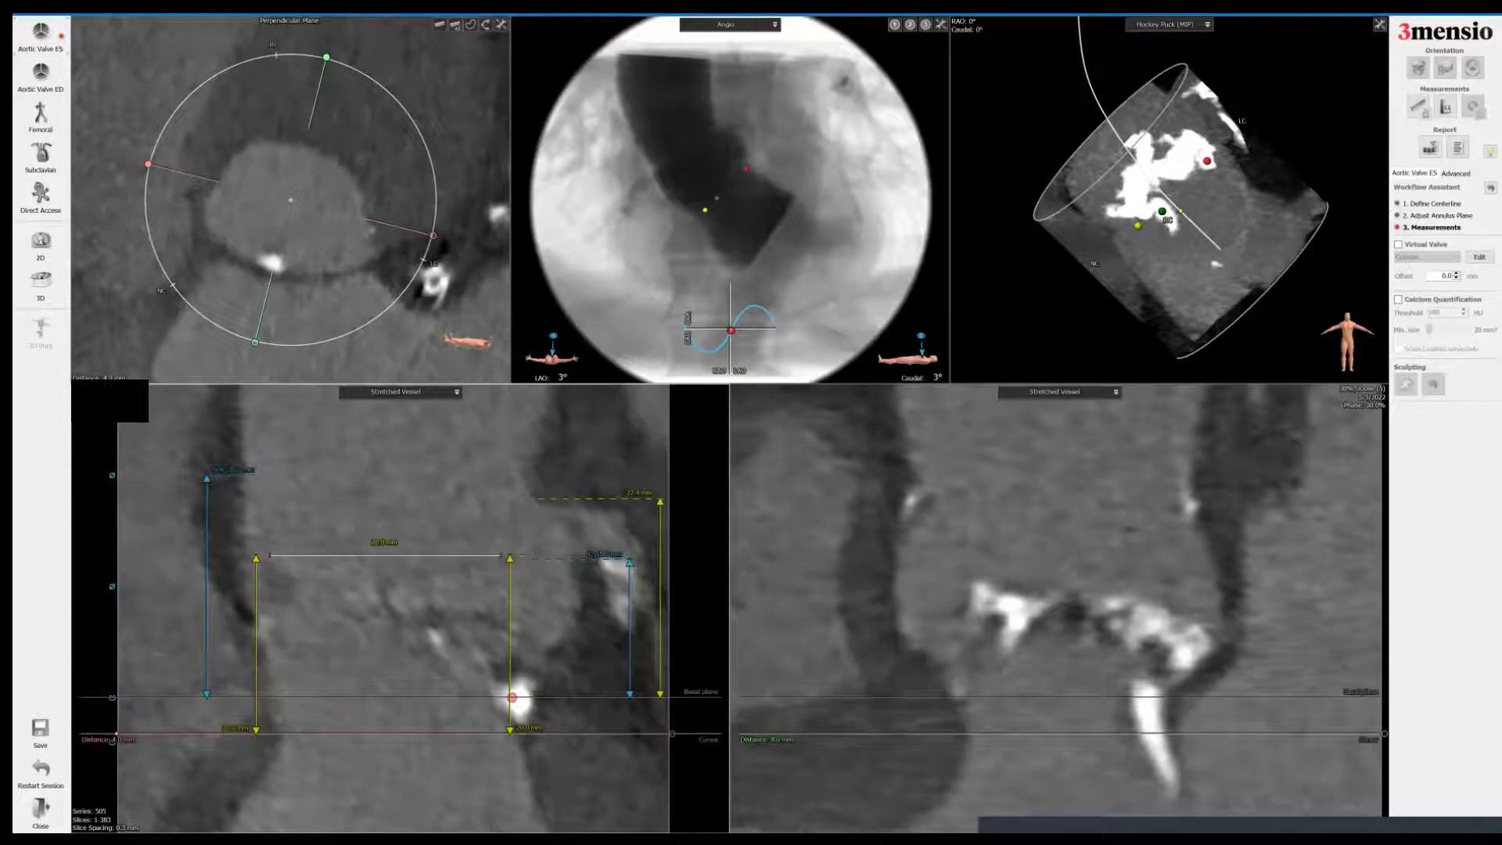
left_click_drag(256, 644, 272, 645)
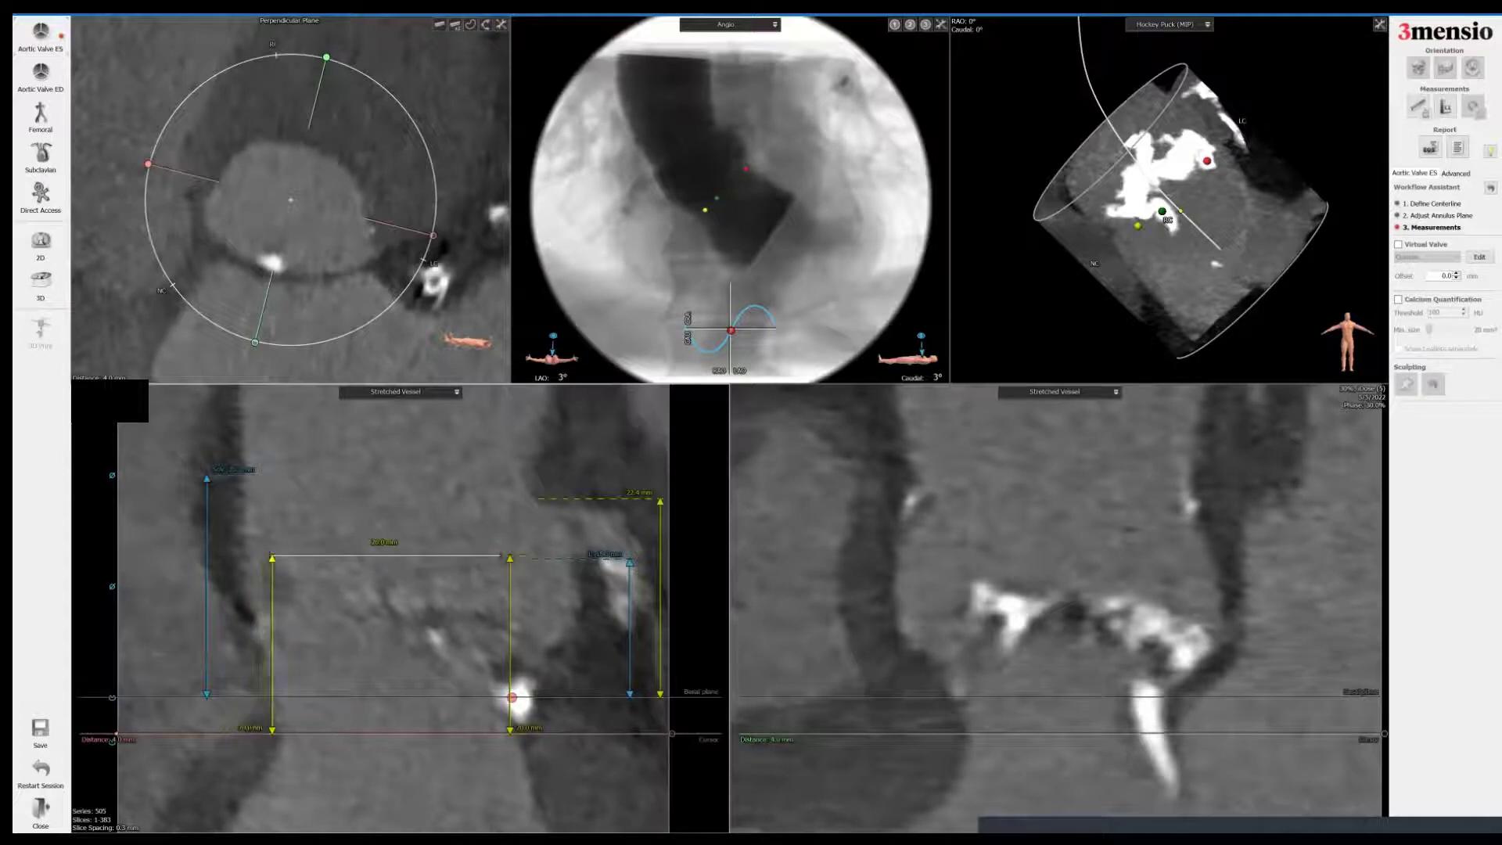
left_click_drag(510, 644, 501, 645)
Close the valve outline with a distance line about 26 mm long between the lower ends, and align the left-coronary-side length with its end
right_click(403, 432)
mouse_move(474, 471)
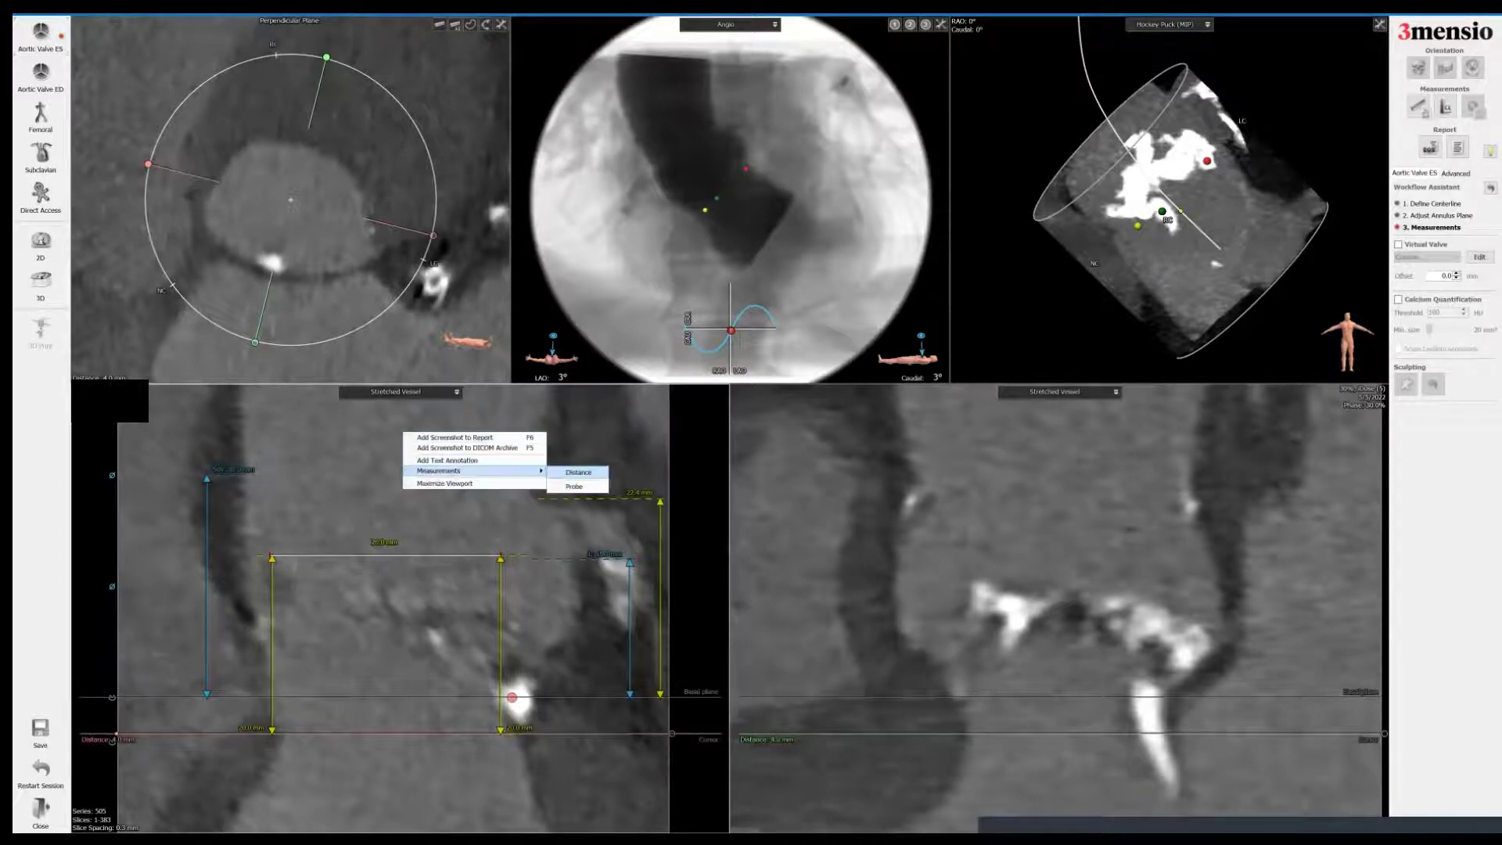
left_click(579, 472)
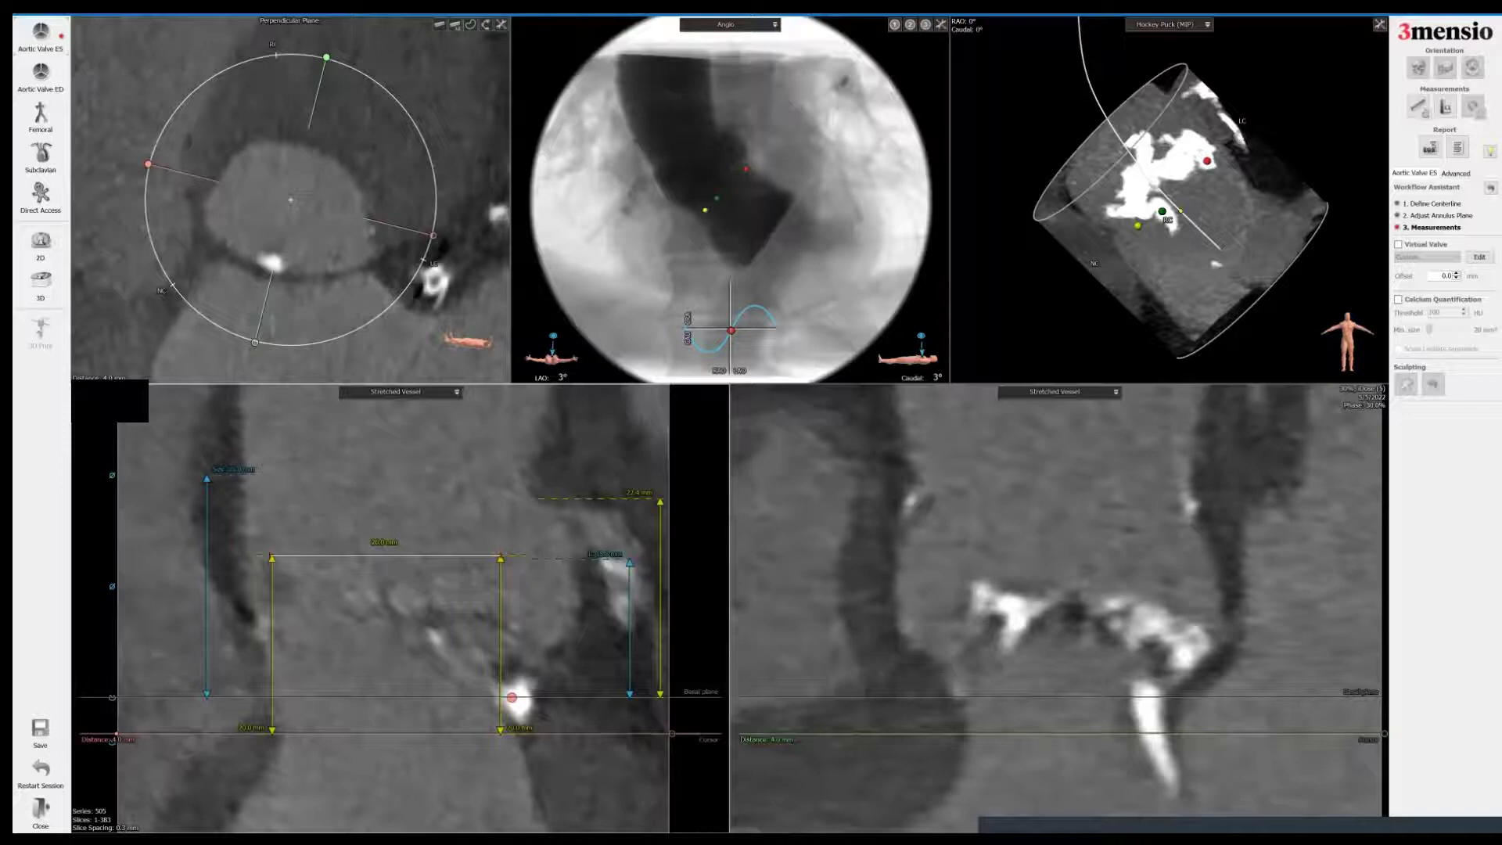
left_click(271, 733)
left_click(500, 733)
left_click_drag(501, 644, 504, 644)
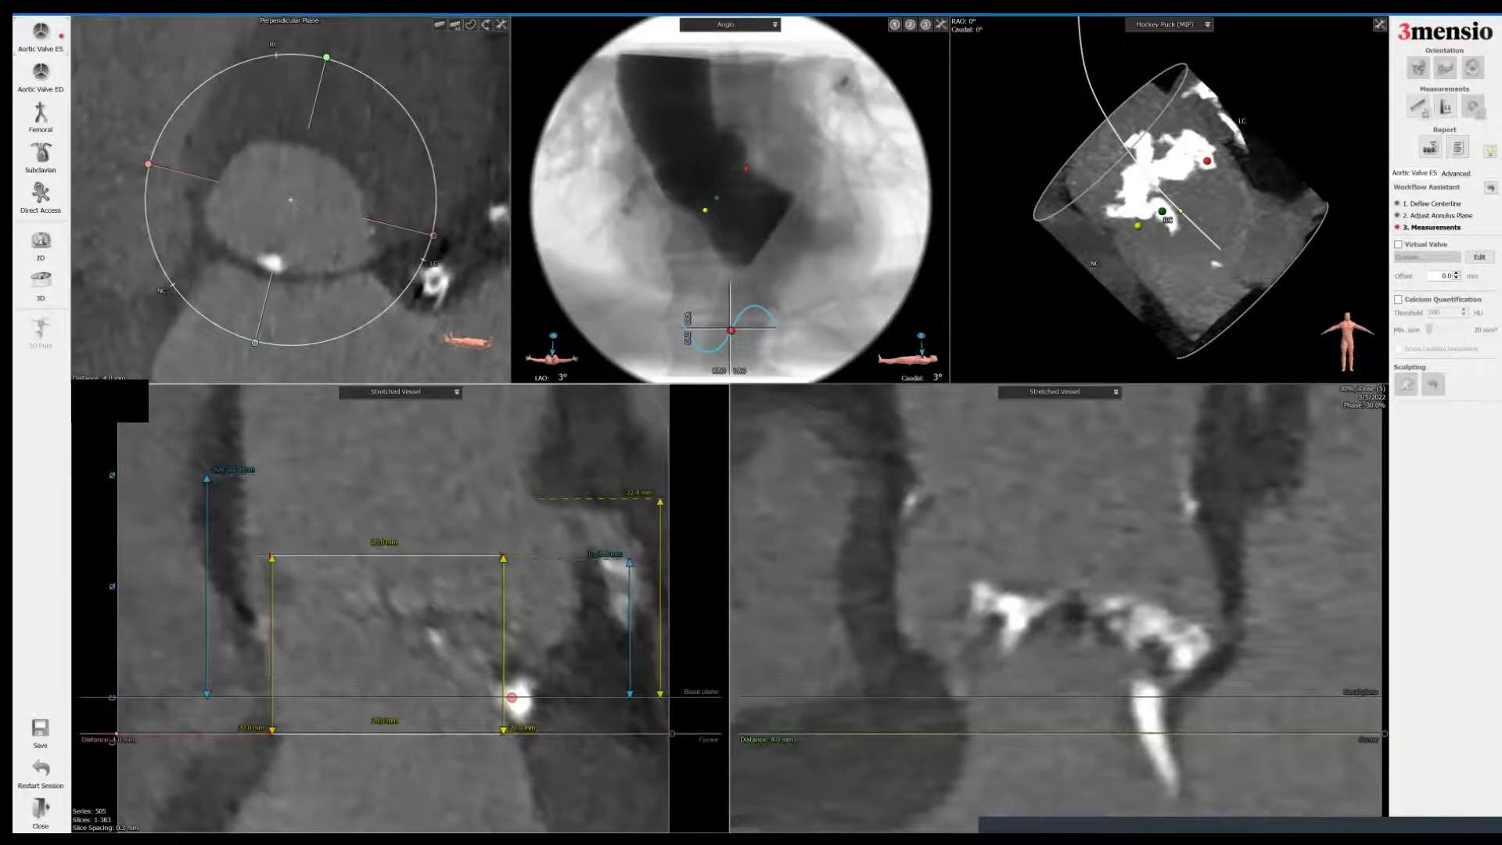
Draw a circular ellipse measurement 26 mm in diameter around the lumen in the perpendicular plane, 1 mm above the basal plane
scroll(290, 200, "up", 7)
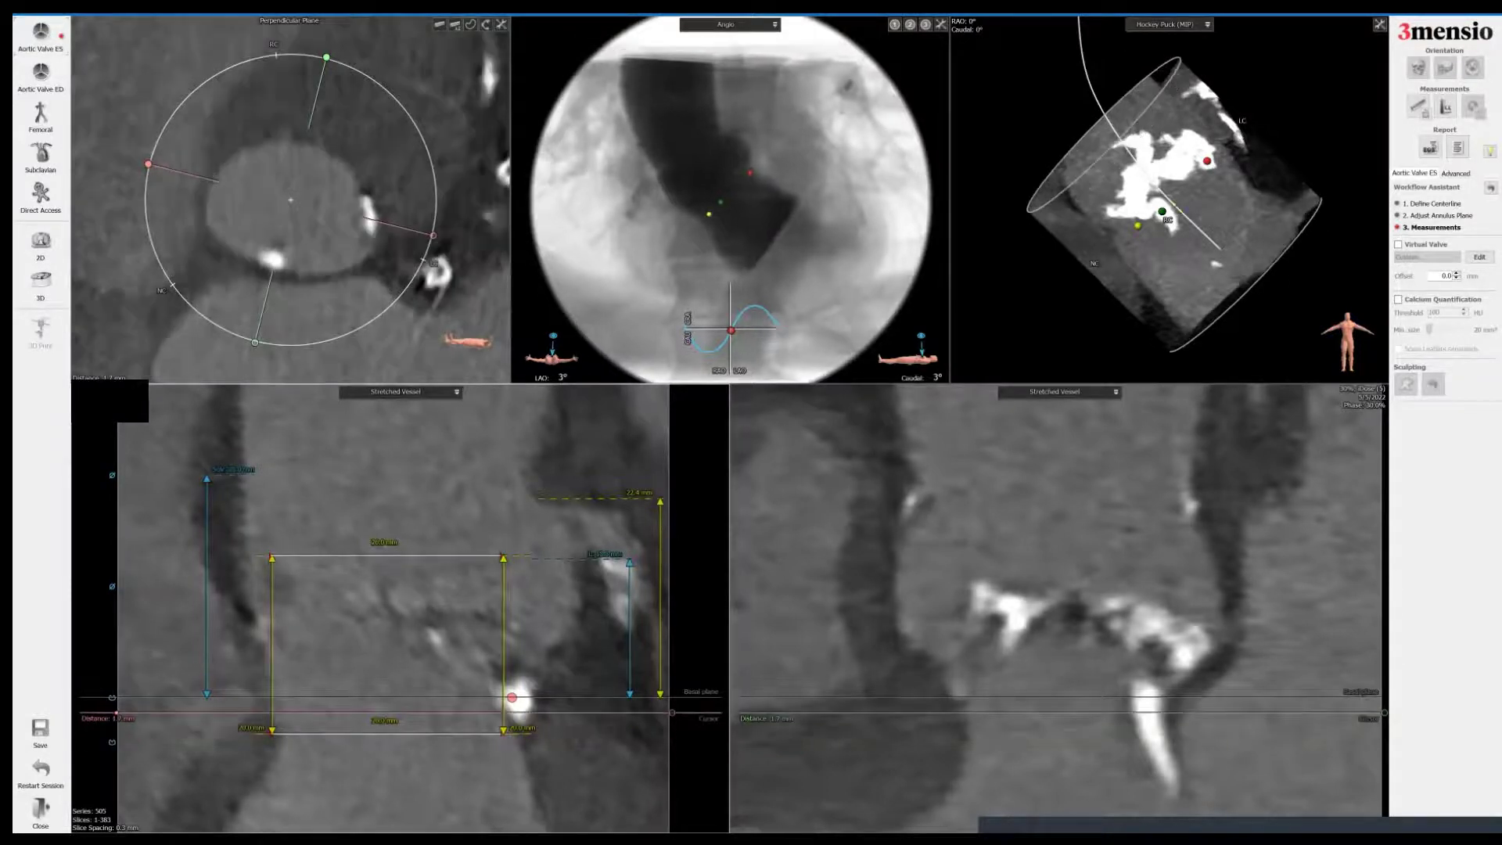
left_click_drag(116, 694, 116, 689)
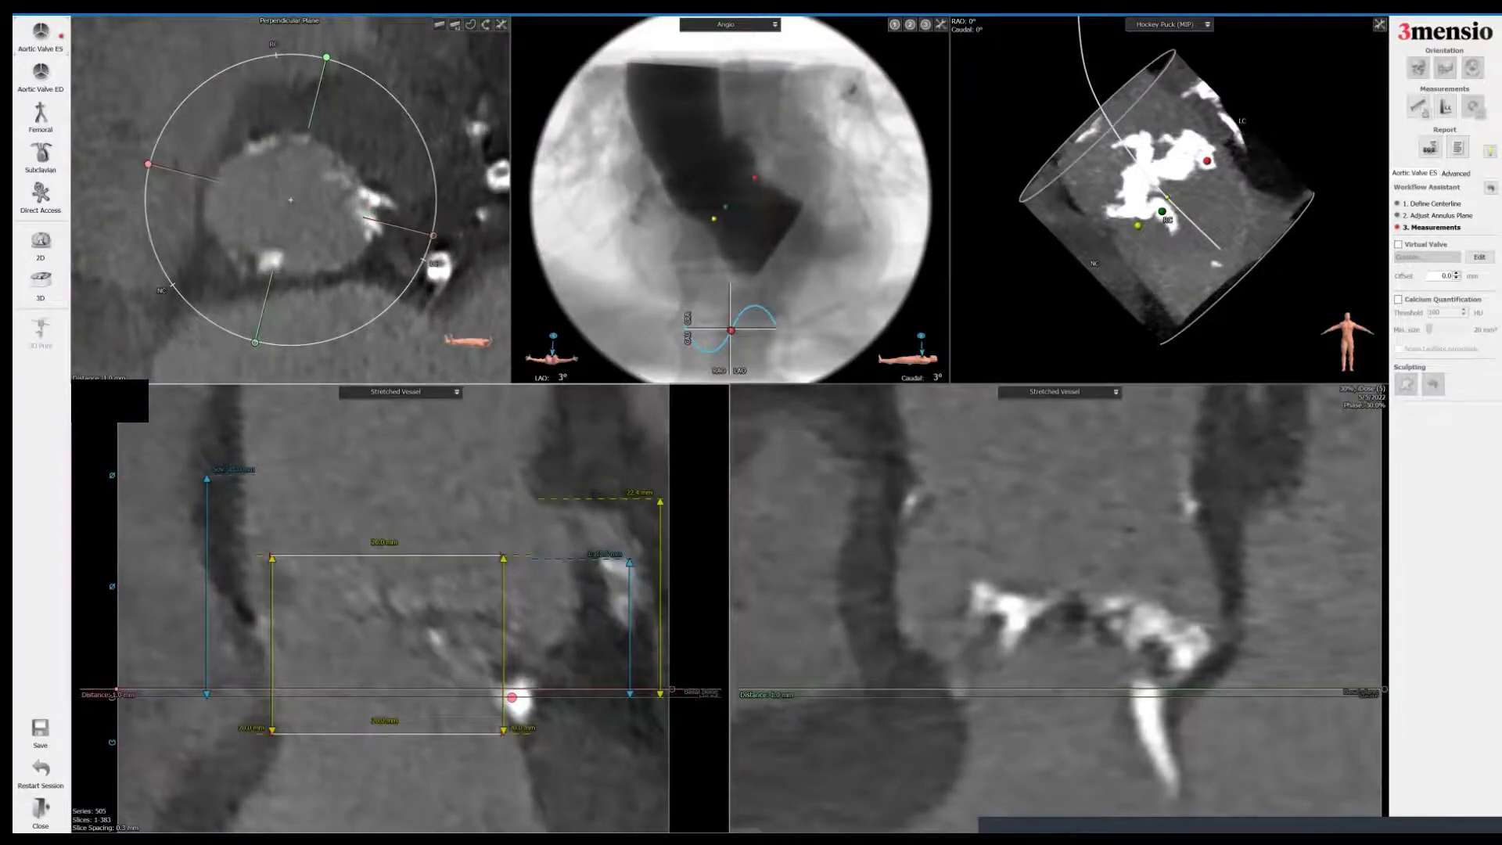
right_click(349, 134)
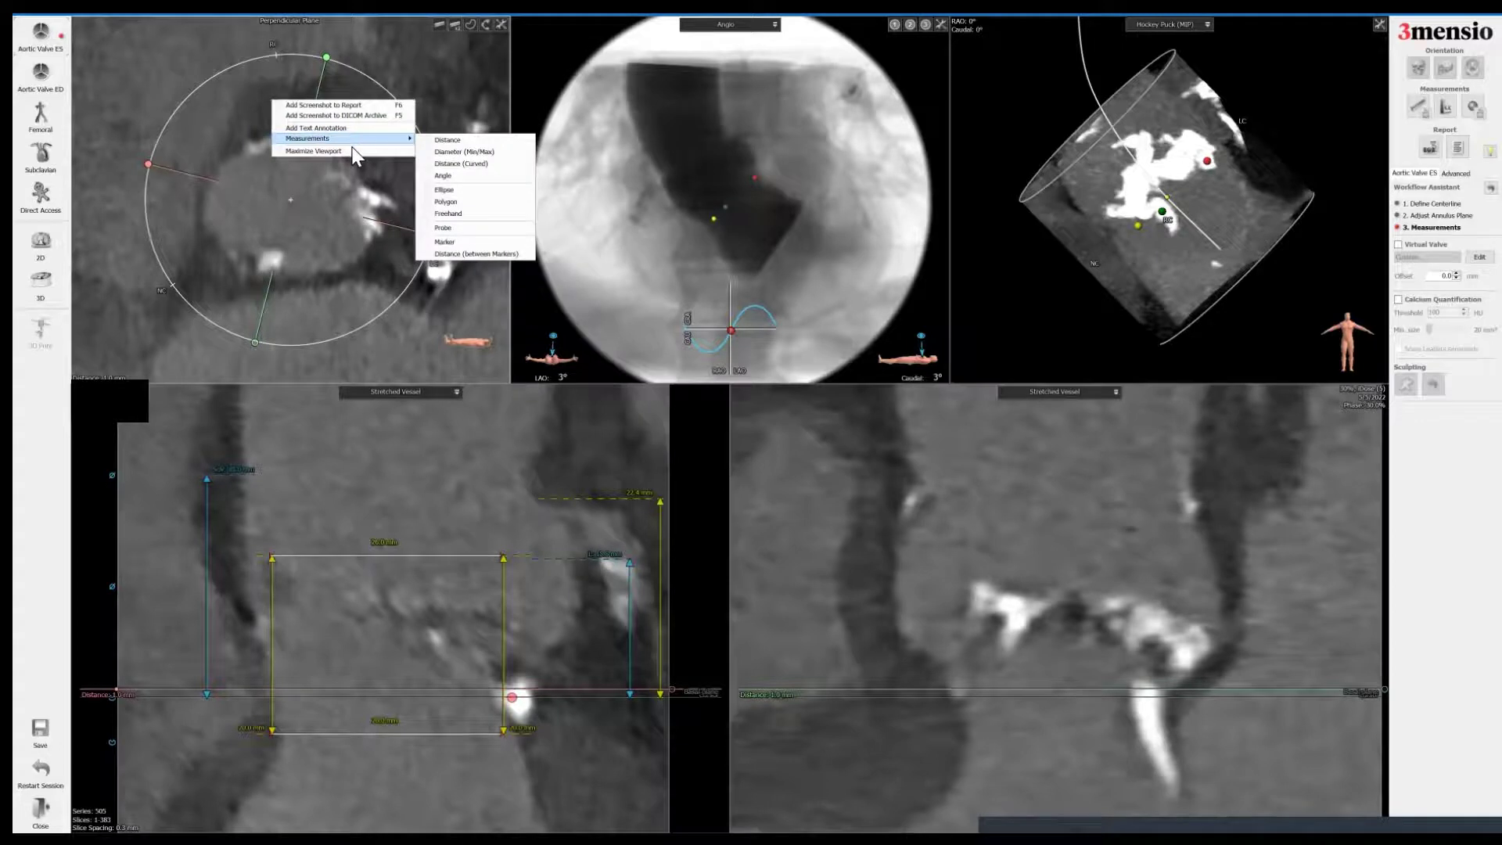
left_click(446, 190)
left_click_drag(329, 246, 326, 279)
right_click(326, 277)
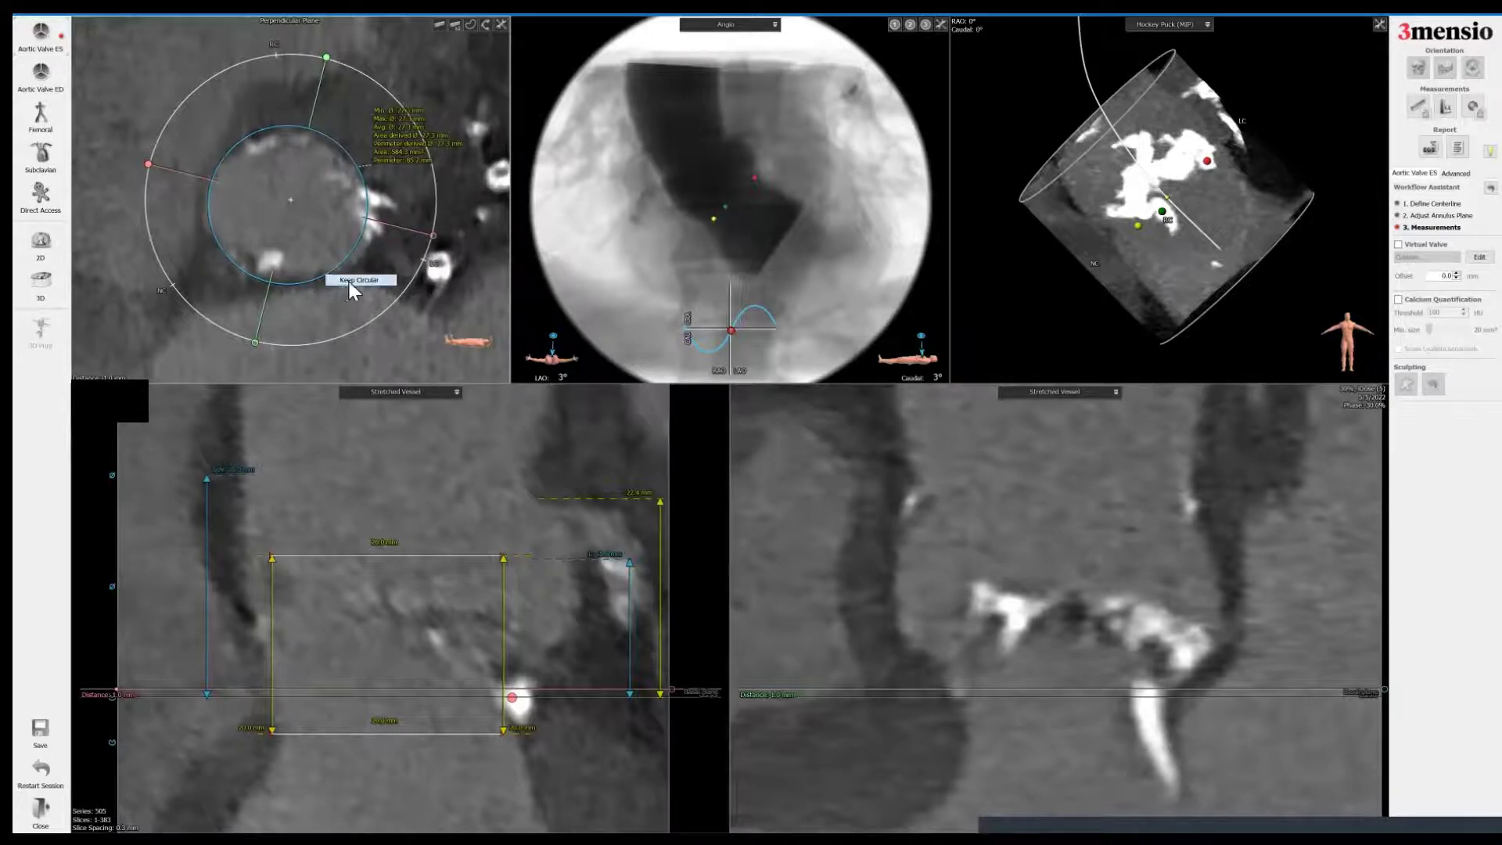
left_click(349, 280)
left_click_drag(335, 281, 329, 275)
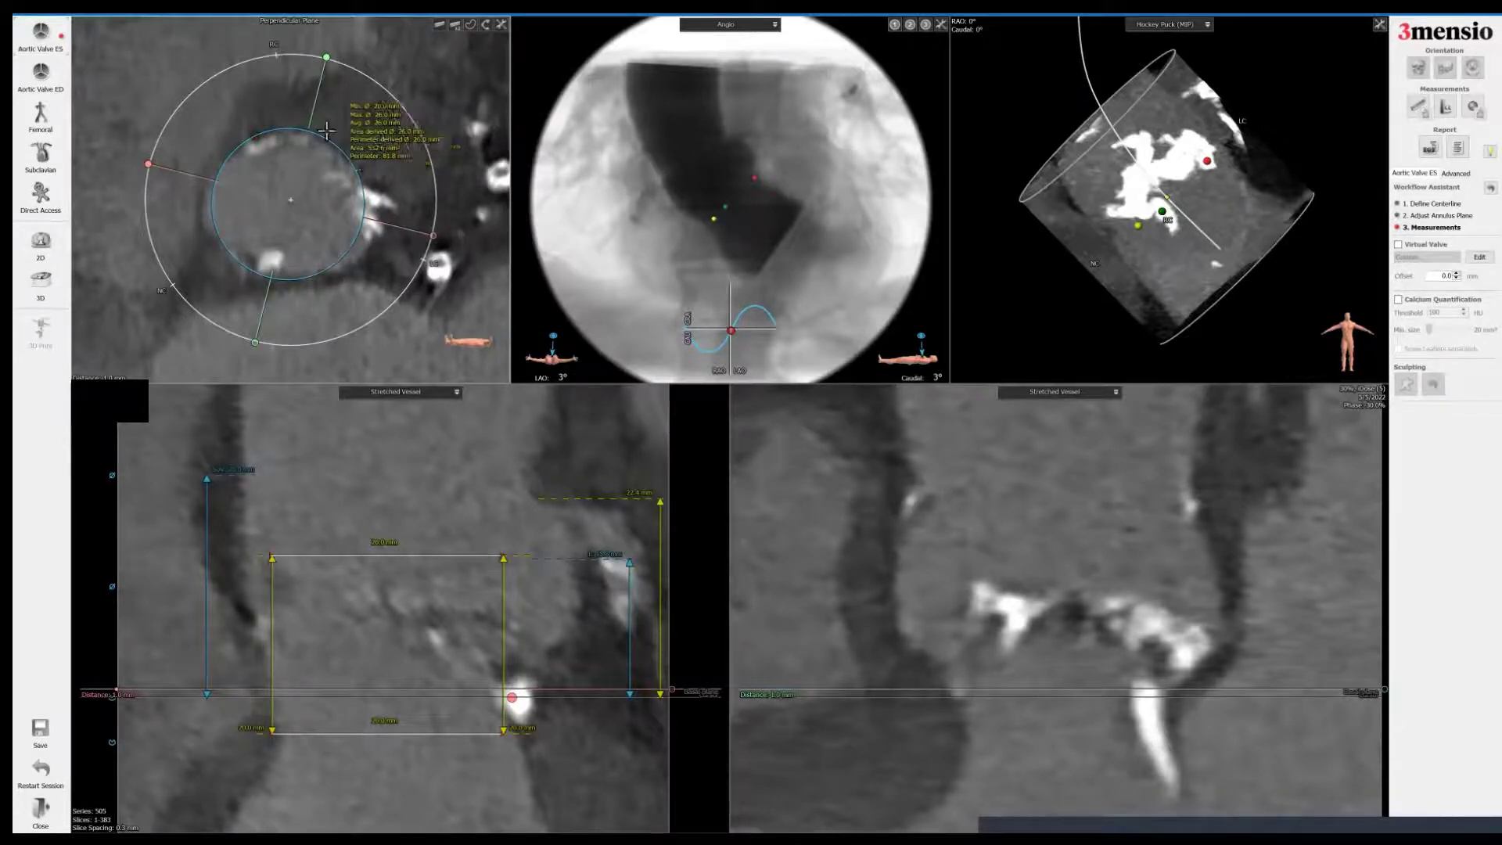
Move the circle's measurement label clear of the anatomy and add a report screenshot titled for the root at 1 mm
left_click_drag(356, 125, 117, 66)
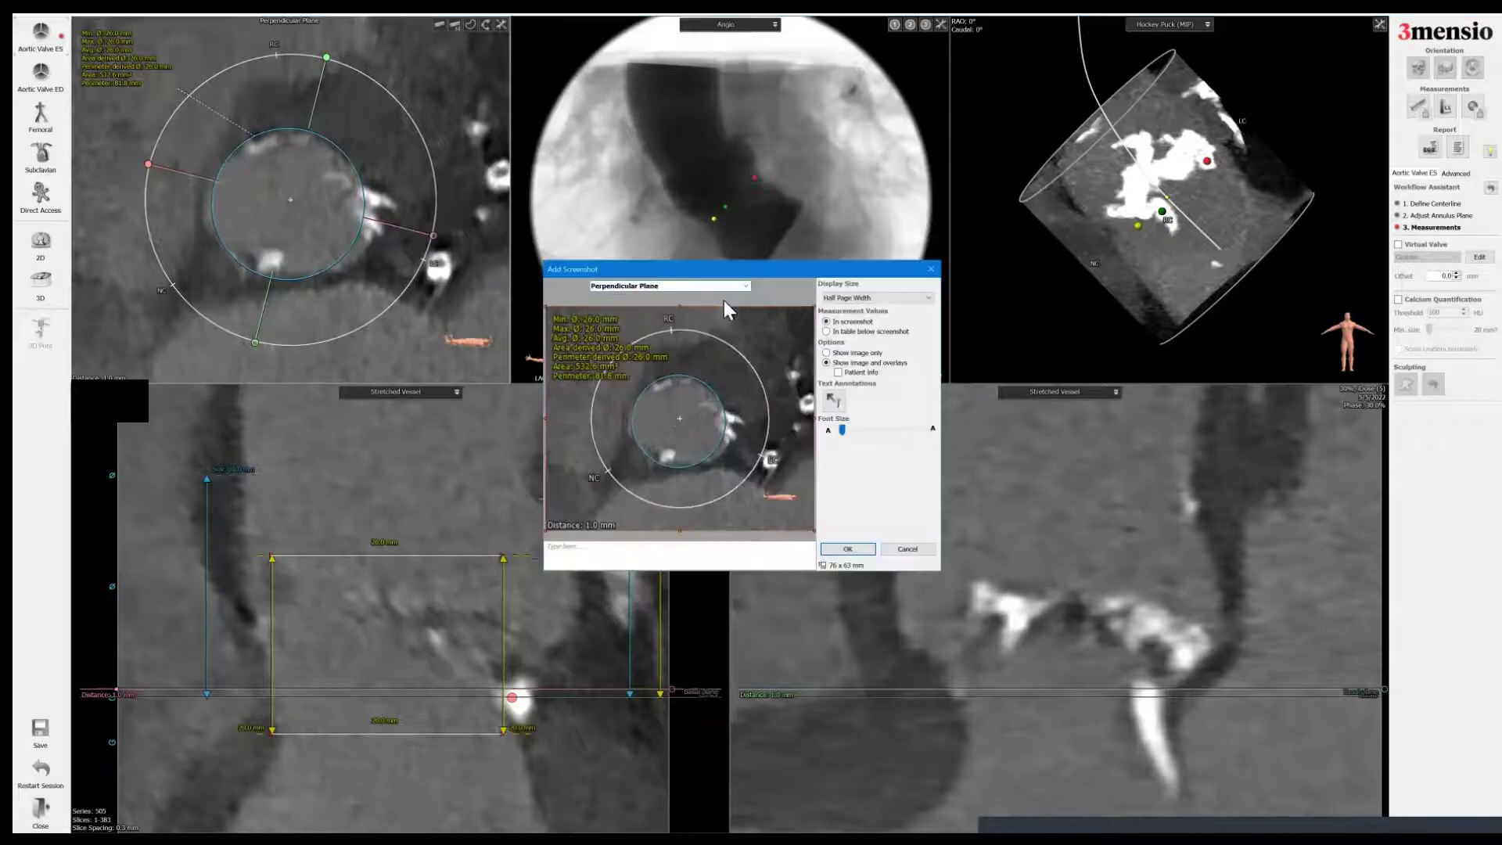
left_click(732, 288)
type("Root 1m")
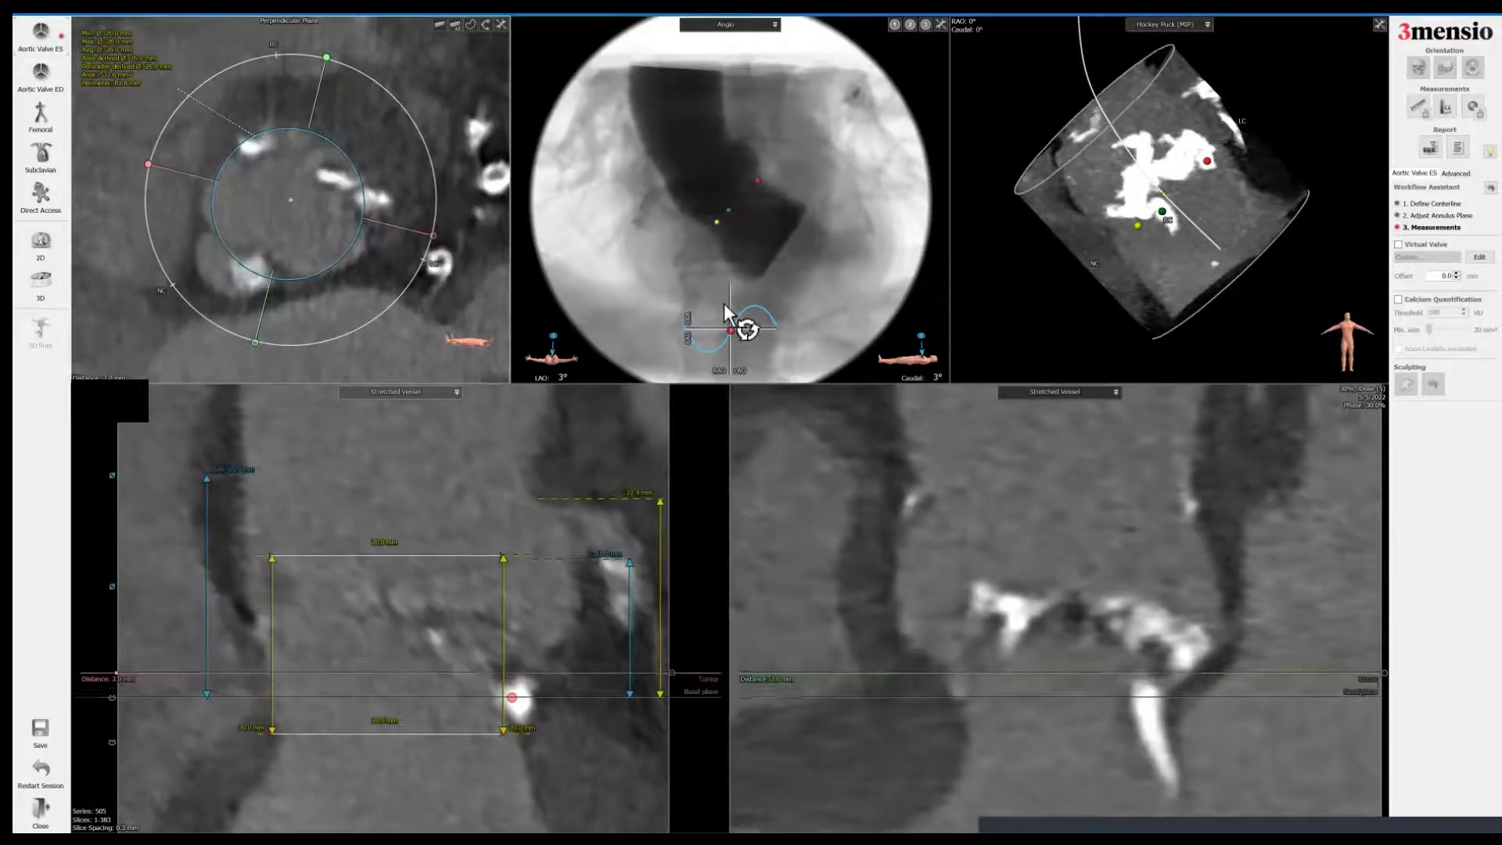
Add report screenshots of the perpendicular plane at 3 mm and 4 mm above the basal plane, titled with their heights
type("s3mm")
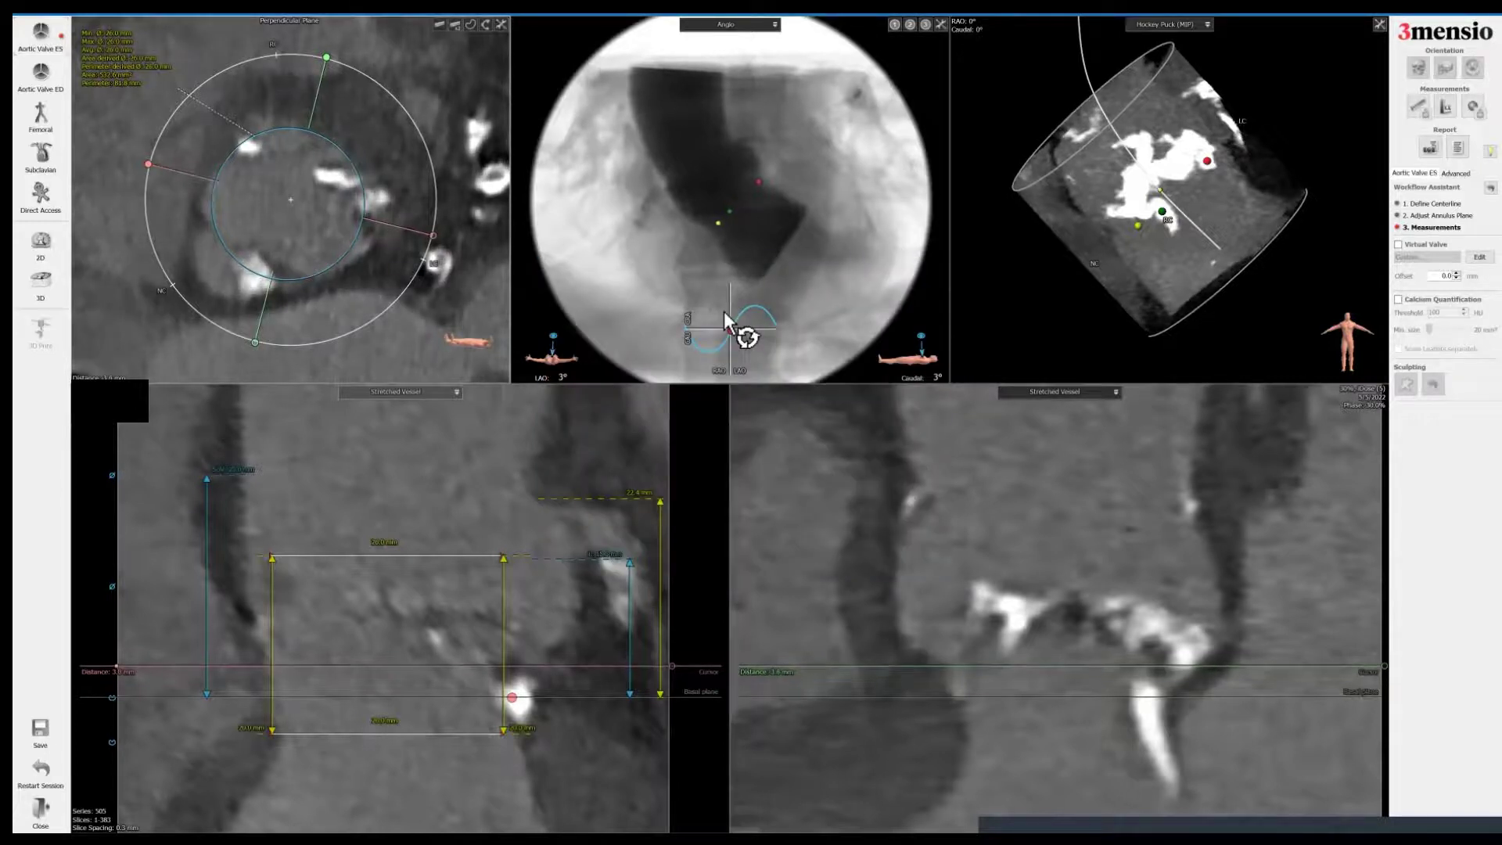
key("Up")
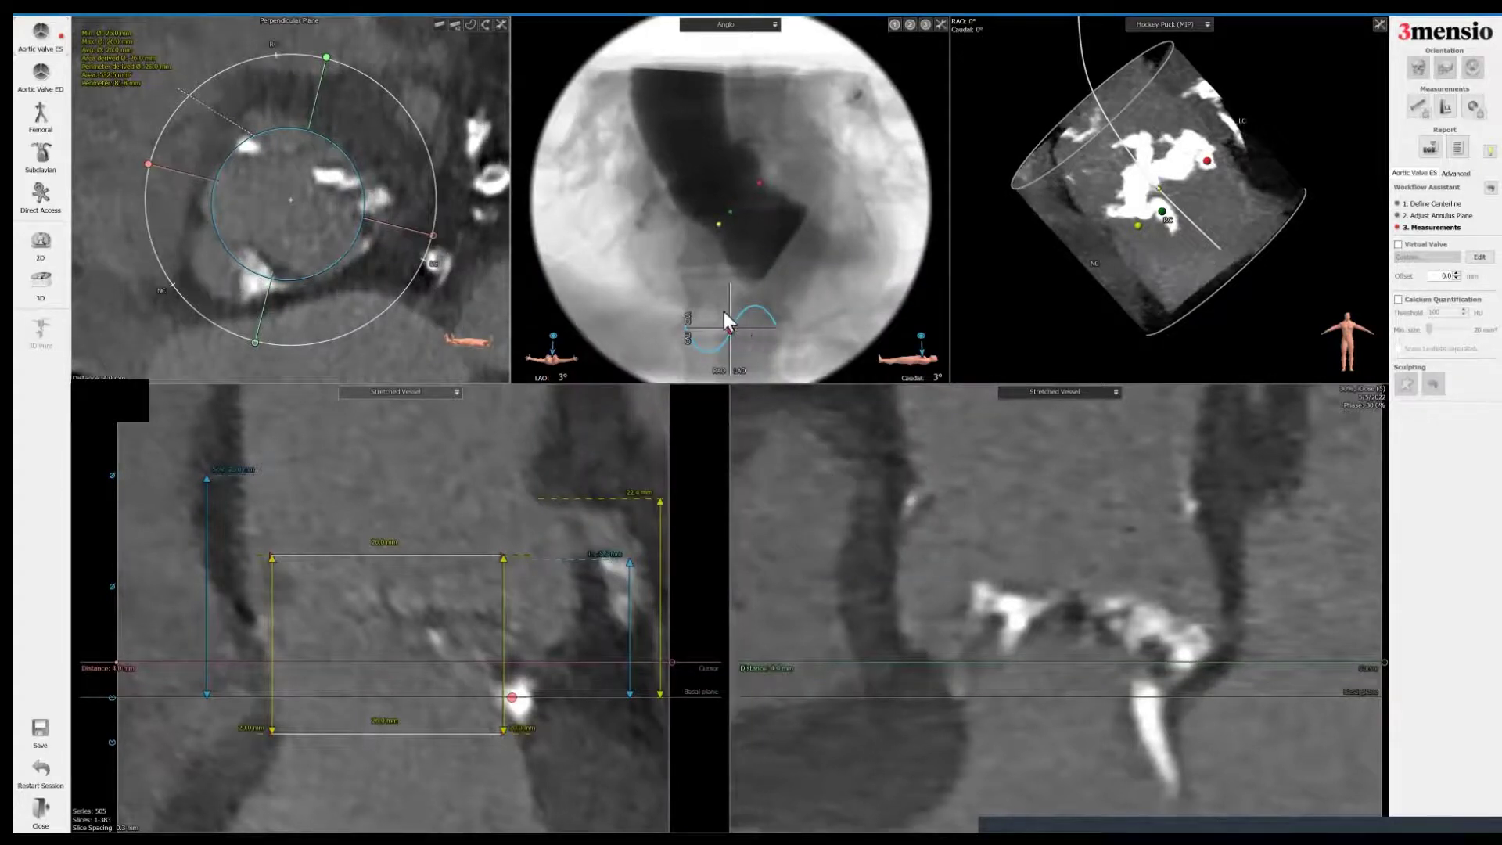
type("s4mm")
key("Return")
Raise the perpendicular plane to 5 mm above the basal plane and add a report screenshot of that level
key("Up")
key("Up")
key("Up")
key("Up")
key("Up")
key("Up")
key("Up")
key("Up")
key("Up")
key("Up")
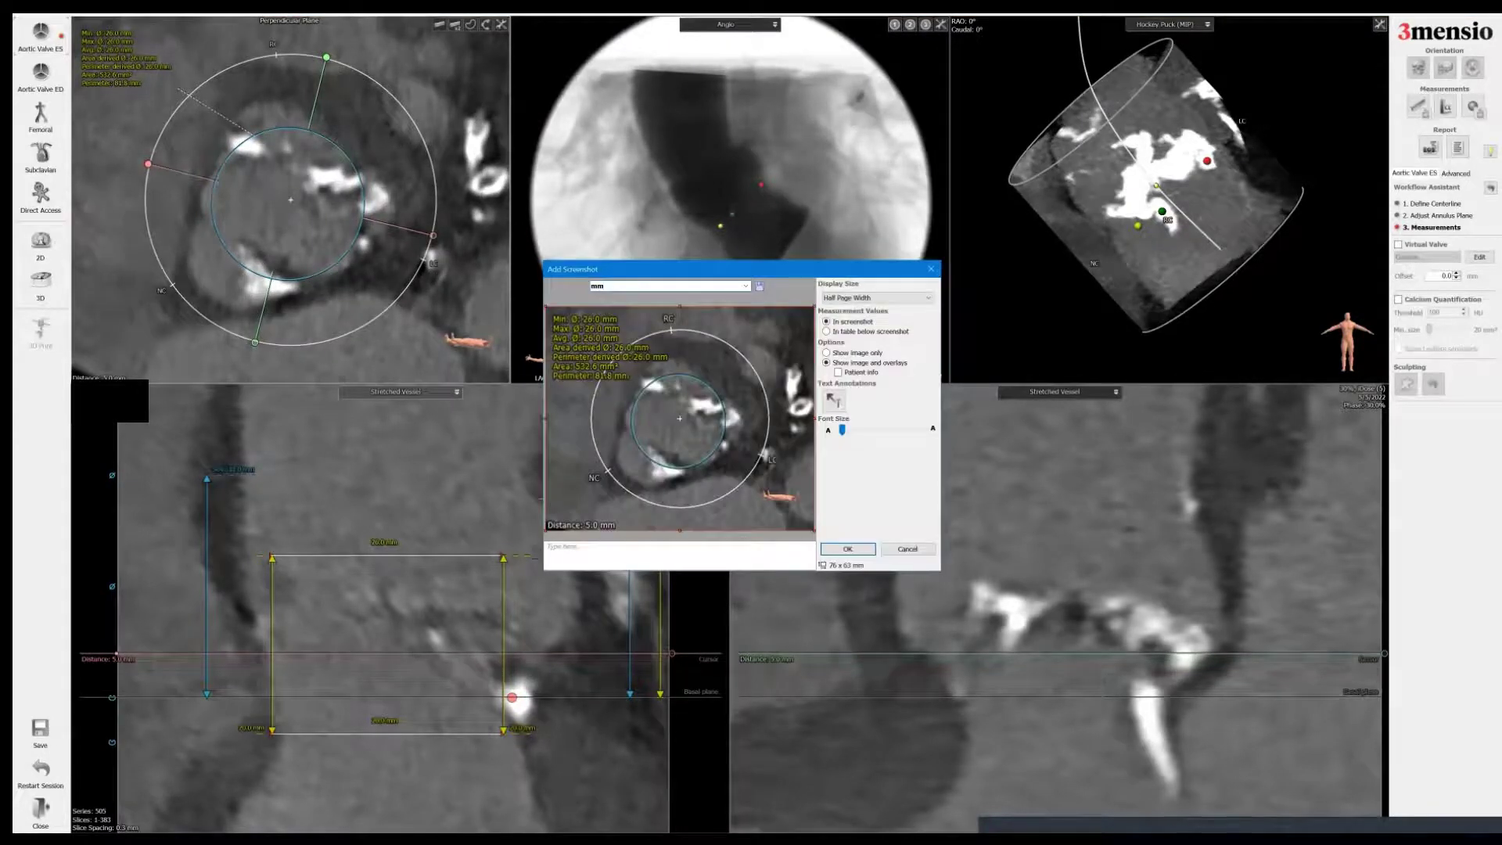
key("Return")
Continue raising the perpendicular plane to 10 mm above the basal plane and add a report screenshot of that level
key("Up")
key("Up")
key("Up")
key("Up")
key("Up")
key("Up")
key("Up")
key("Up")
key("Up")
key("Up")
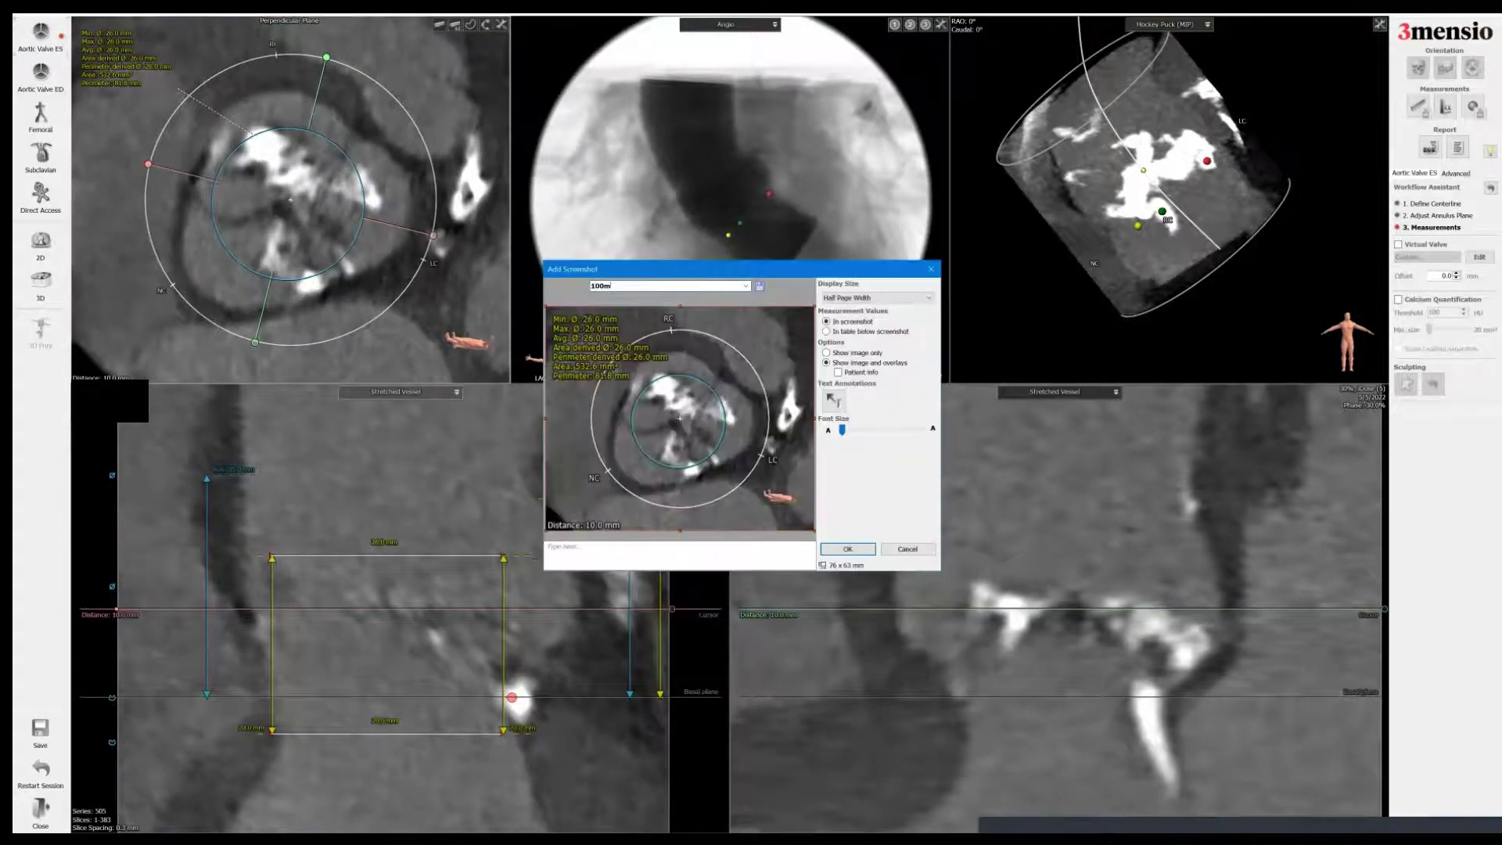
key("Return")
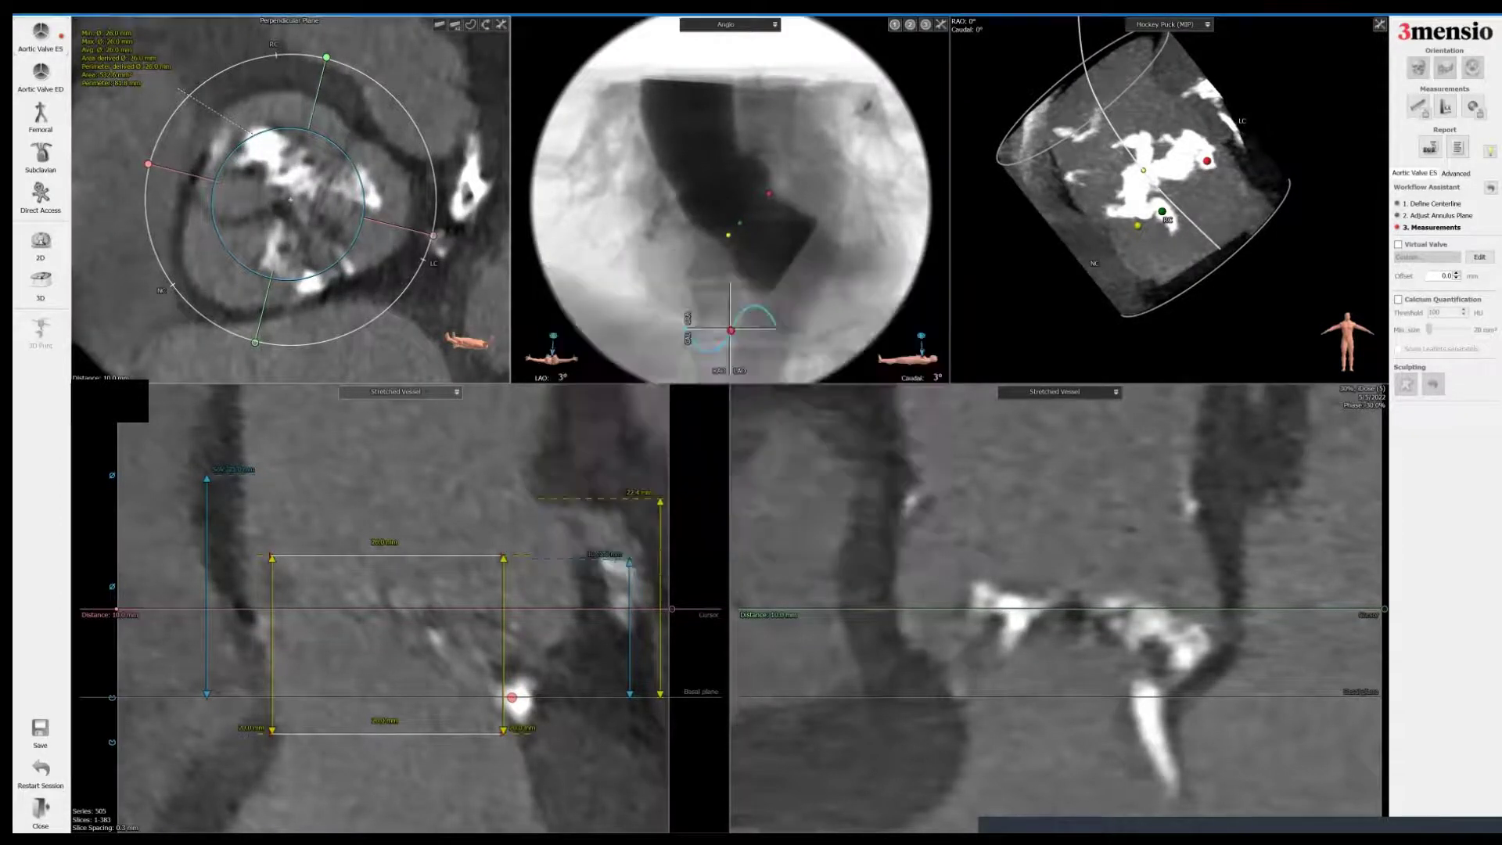
Examine the leaflet calcification against the 26 mm circle in the perpendicular plane between about 6 and 11 mm above the basal plane
scroll(290, 199, "up", 3)
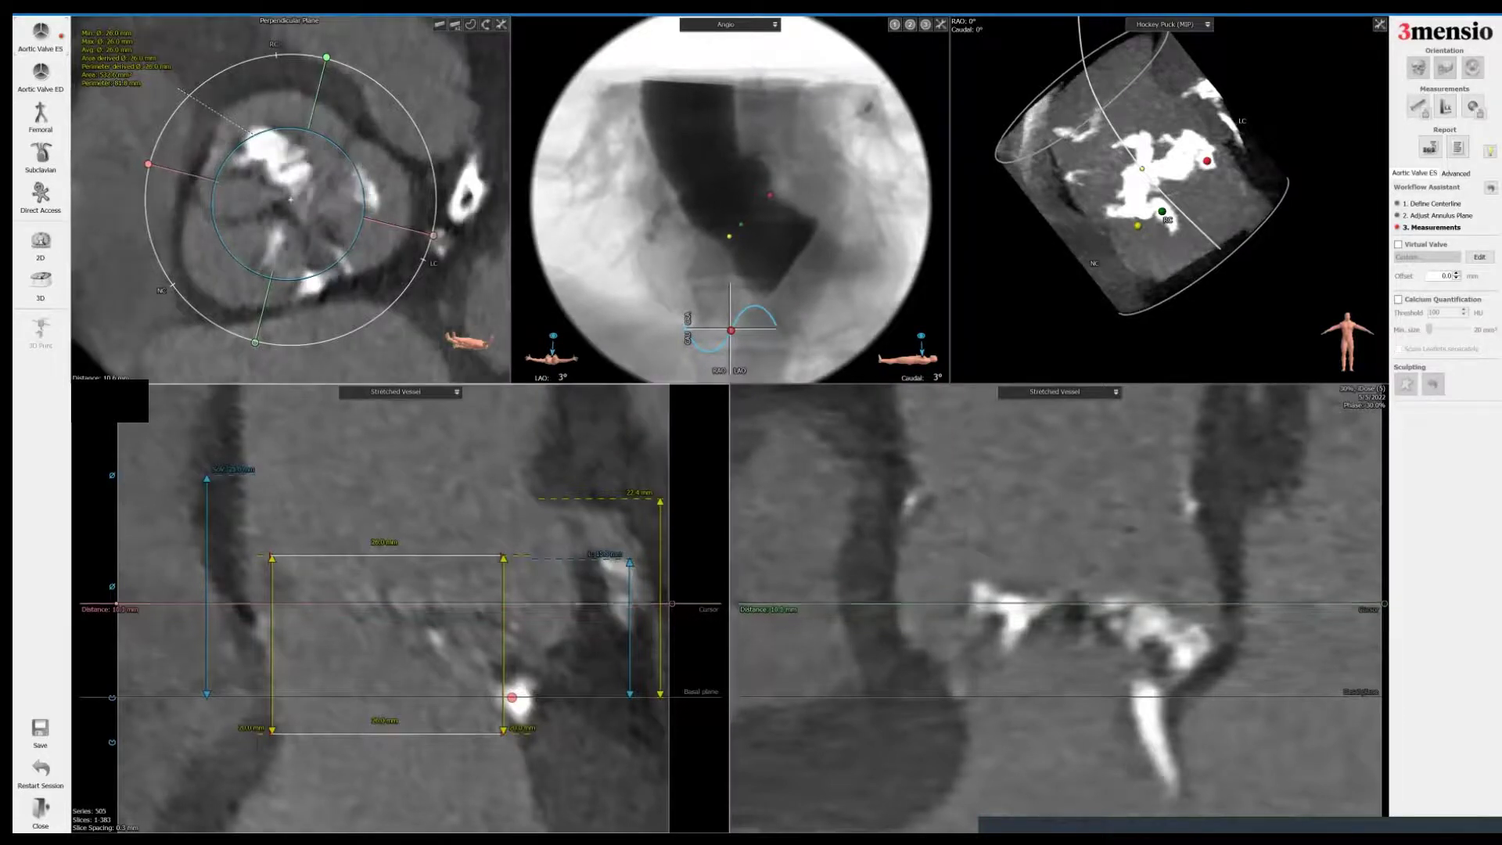
scroll(291, 199, "down", 6)
scroll(289, 199, "up", 10)
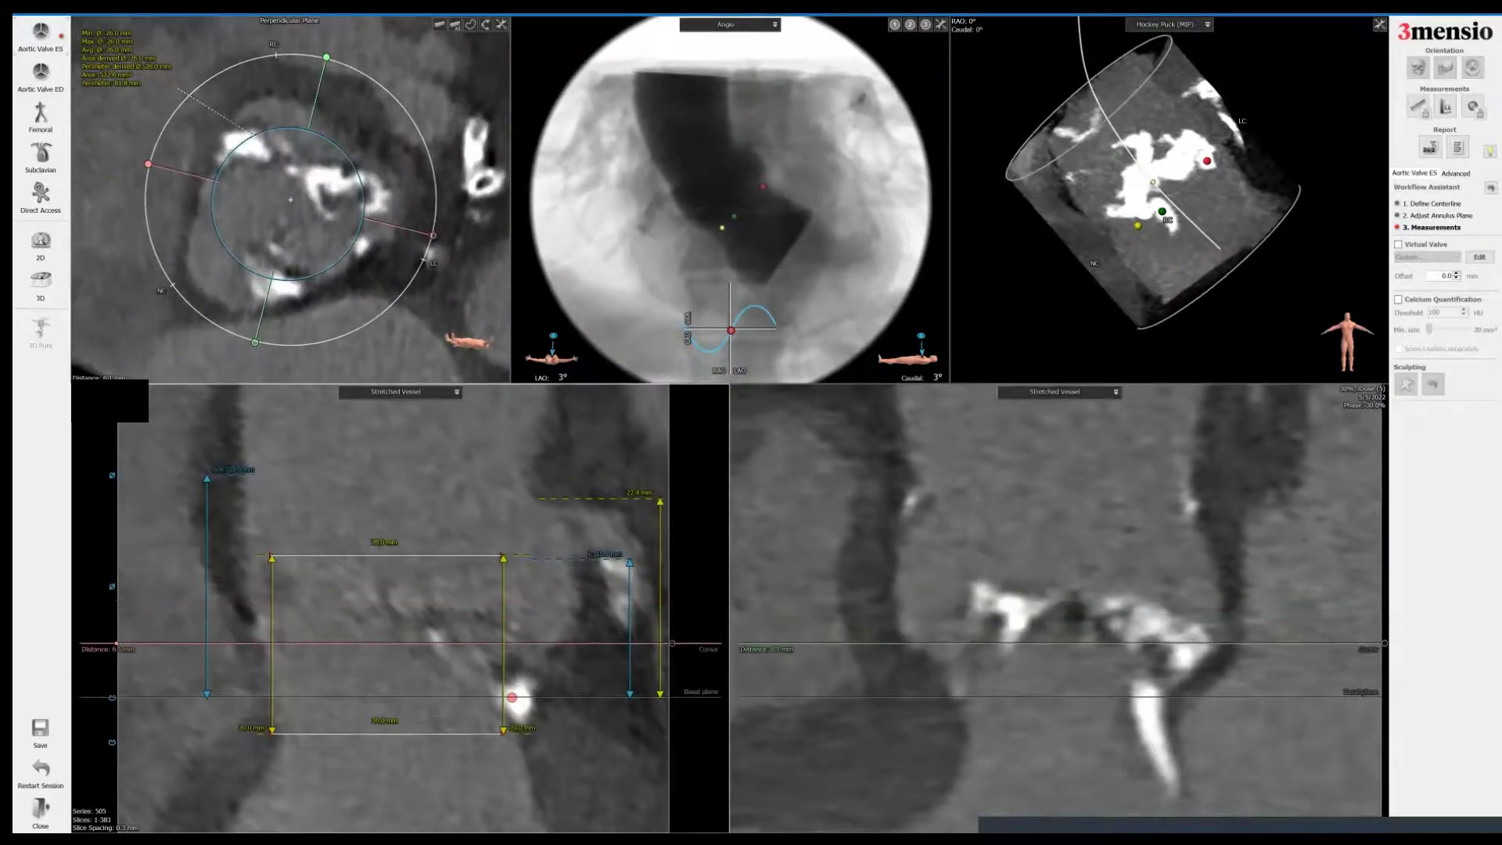
scroll(289, 199, "down", 3)
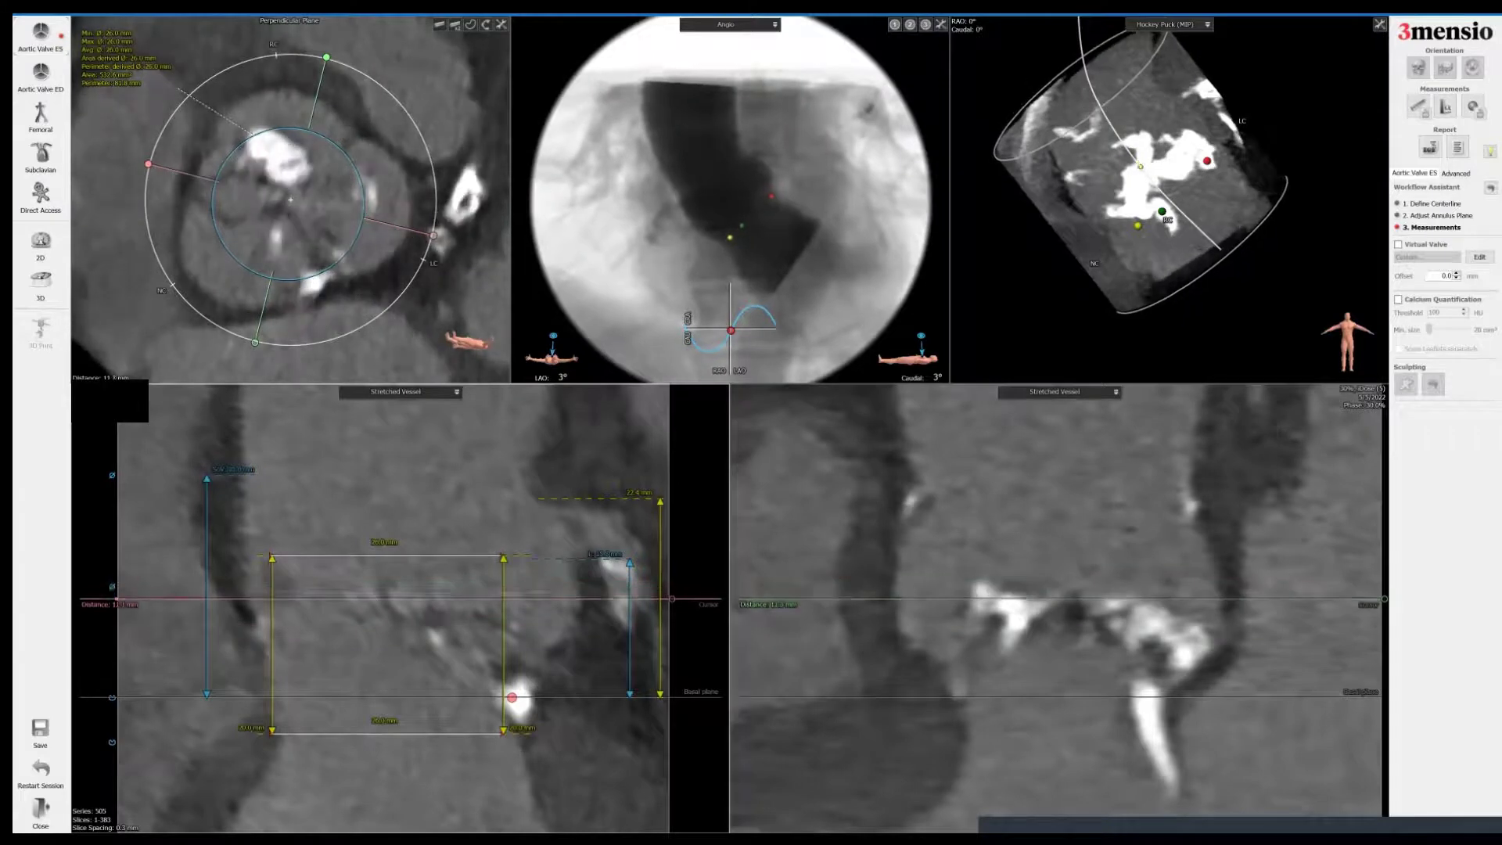
scroll(289, 200, "down", 3)
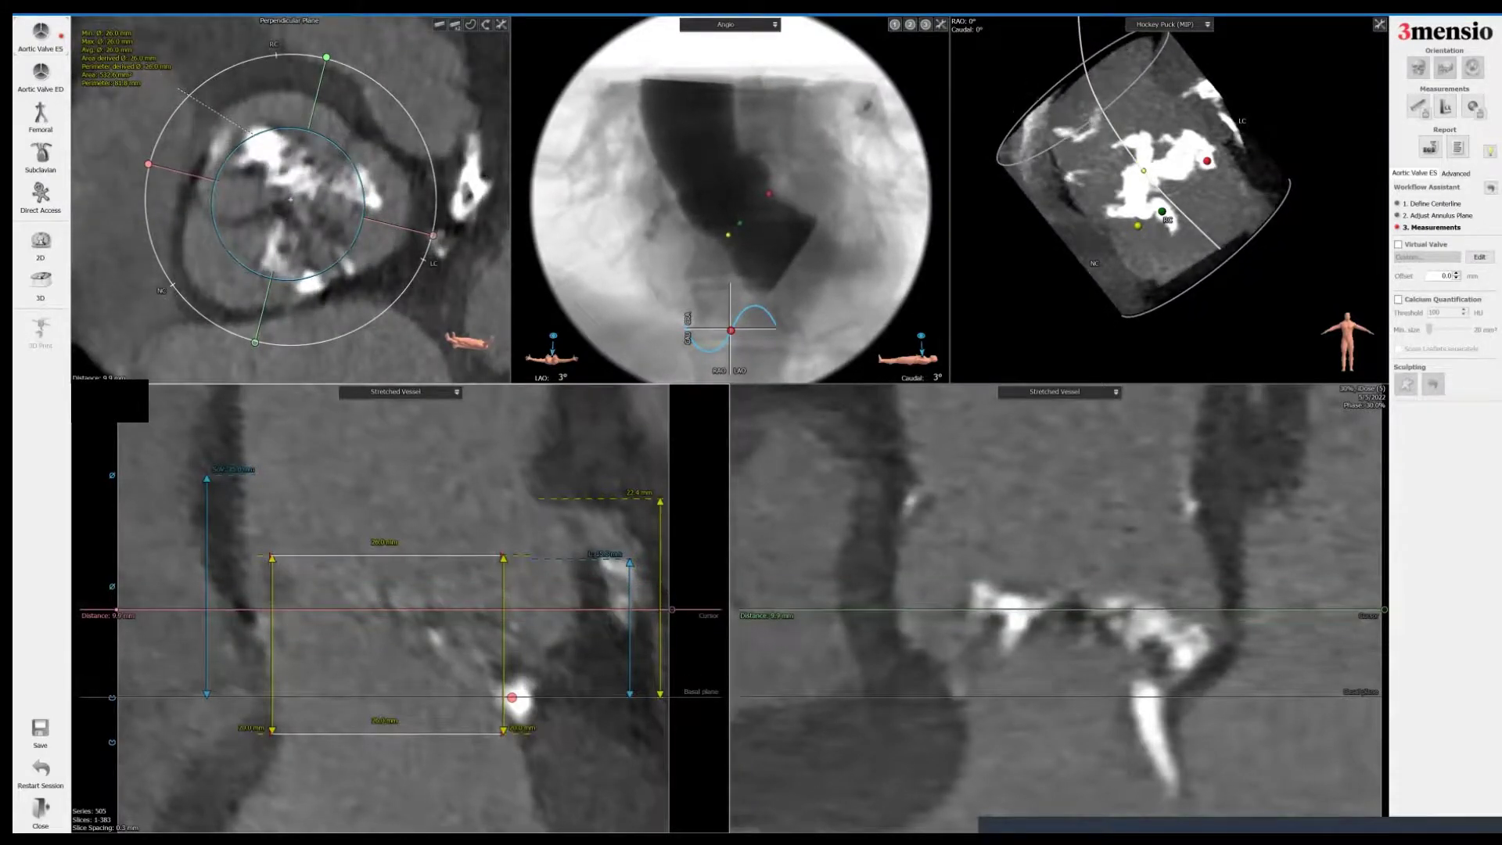
scroll(290, 200, "down", 2)
scroll(290, 200, "up", 2)
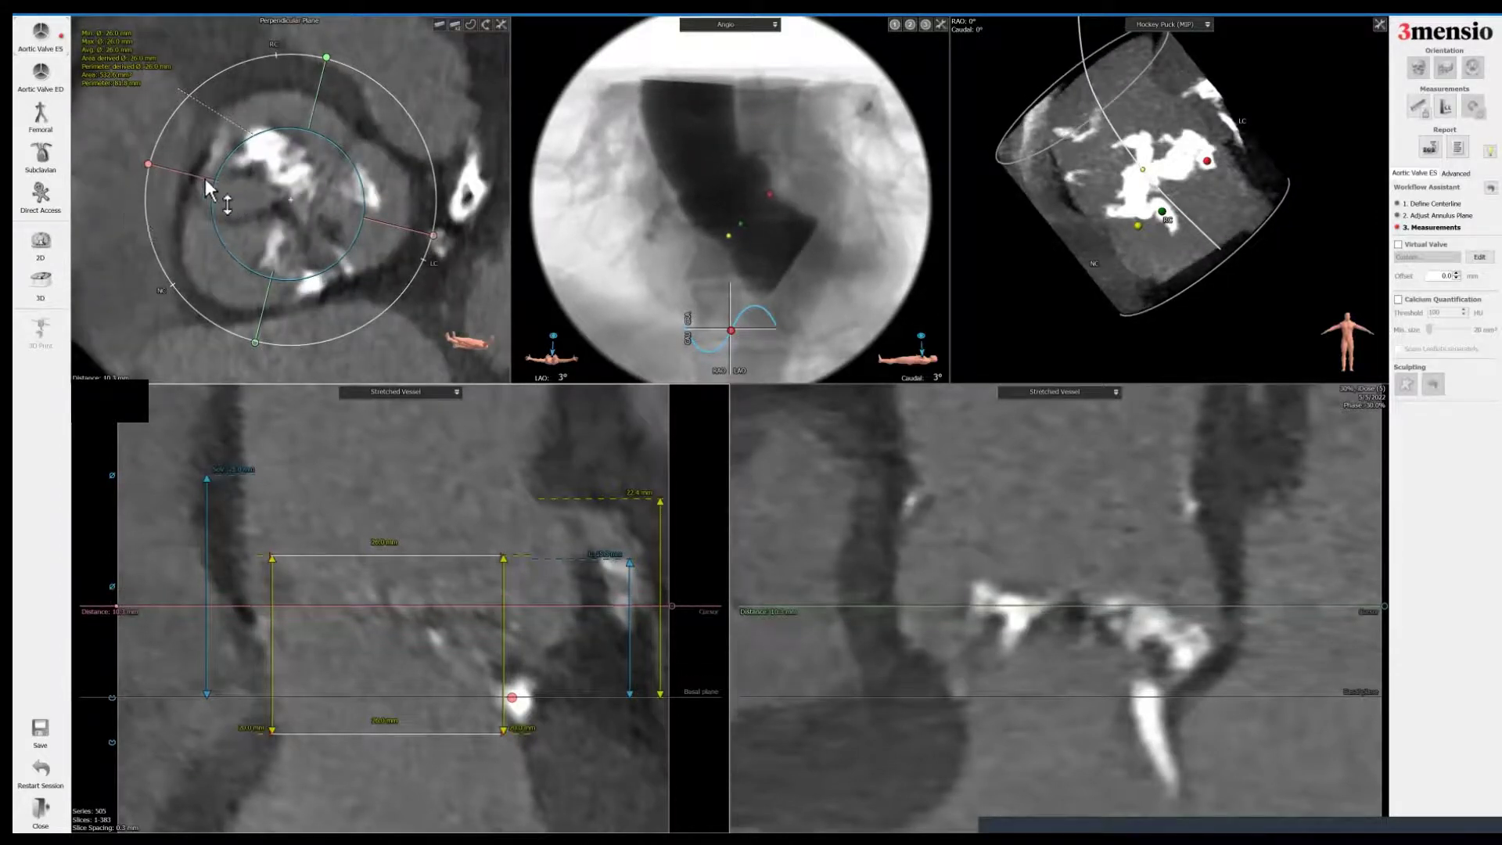
mouse_move(323, 277)
scroll(290, 199, "up", 6)
scroll(291, 199, "down", 6)
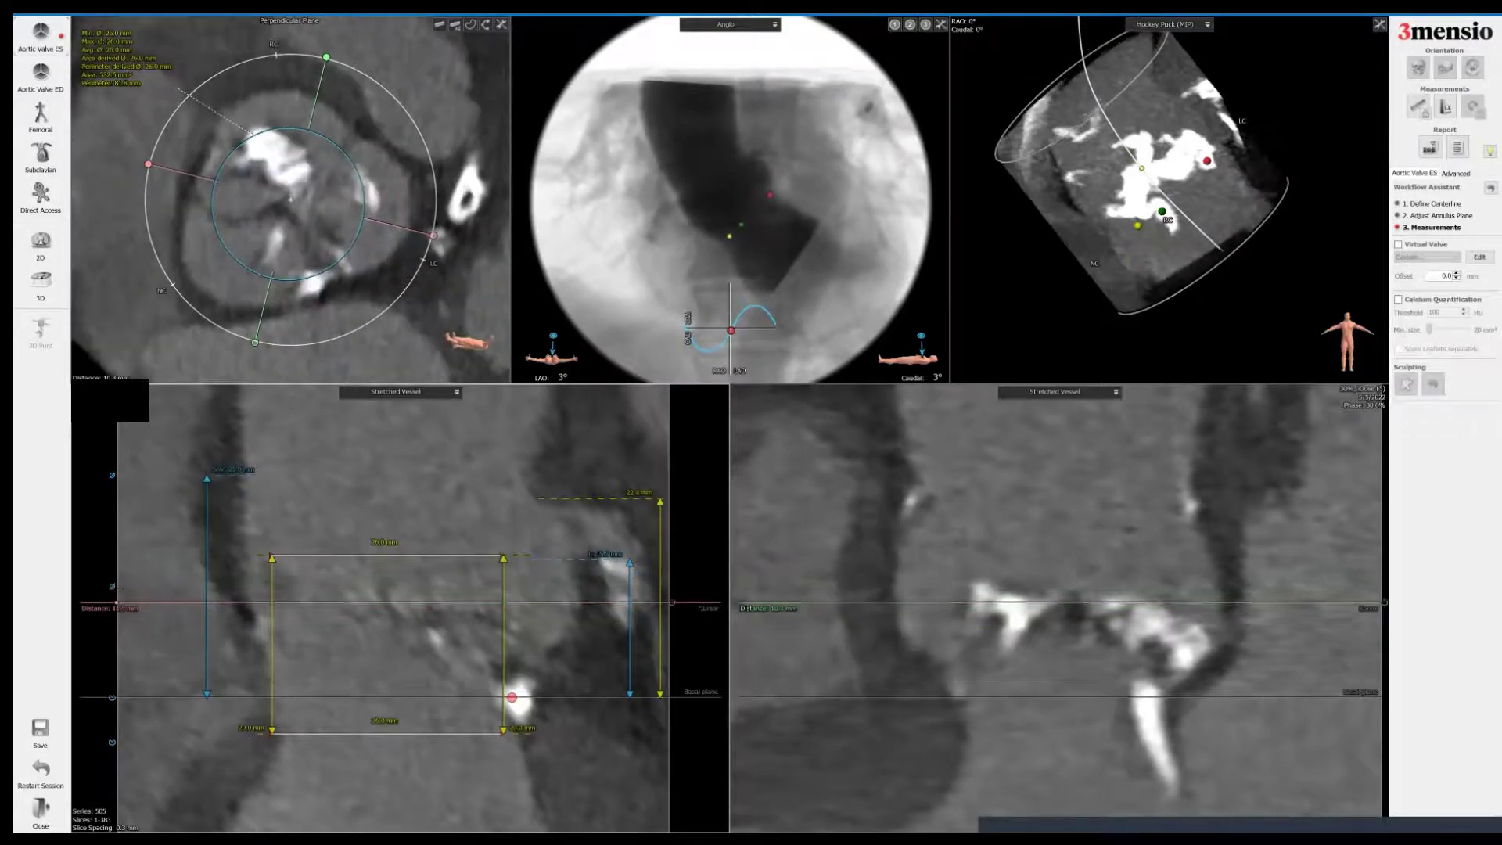
scroll(290, 199, "down", 2)
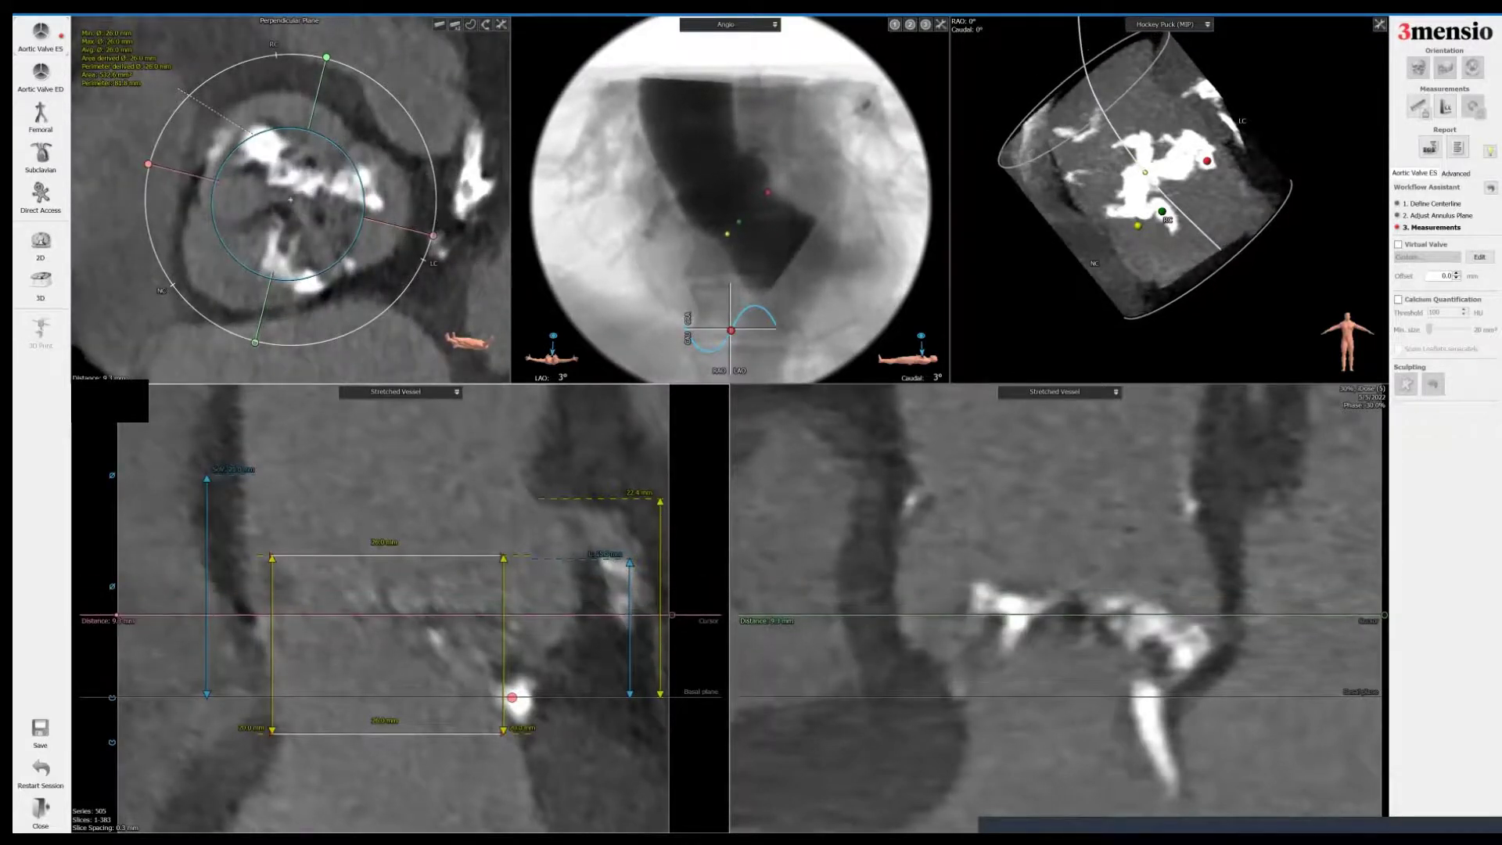
scroll(291, 199, "down", 3)
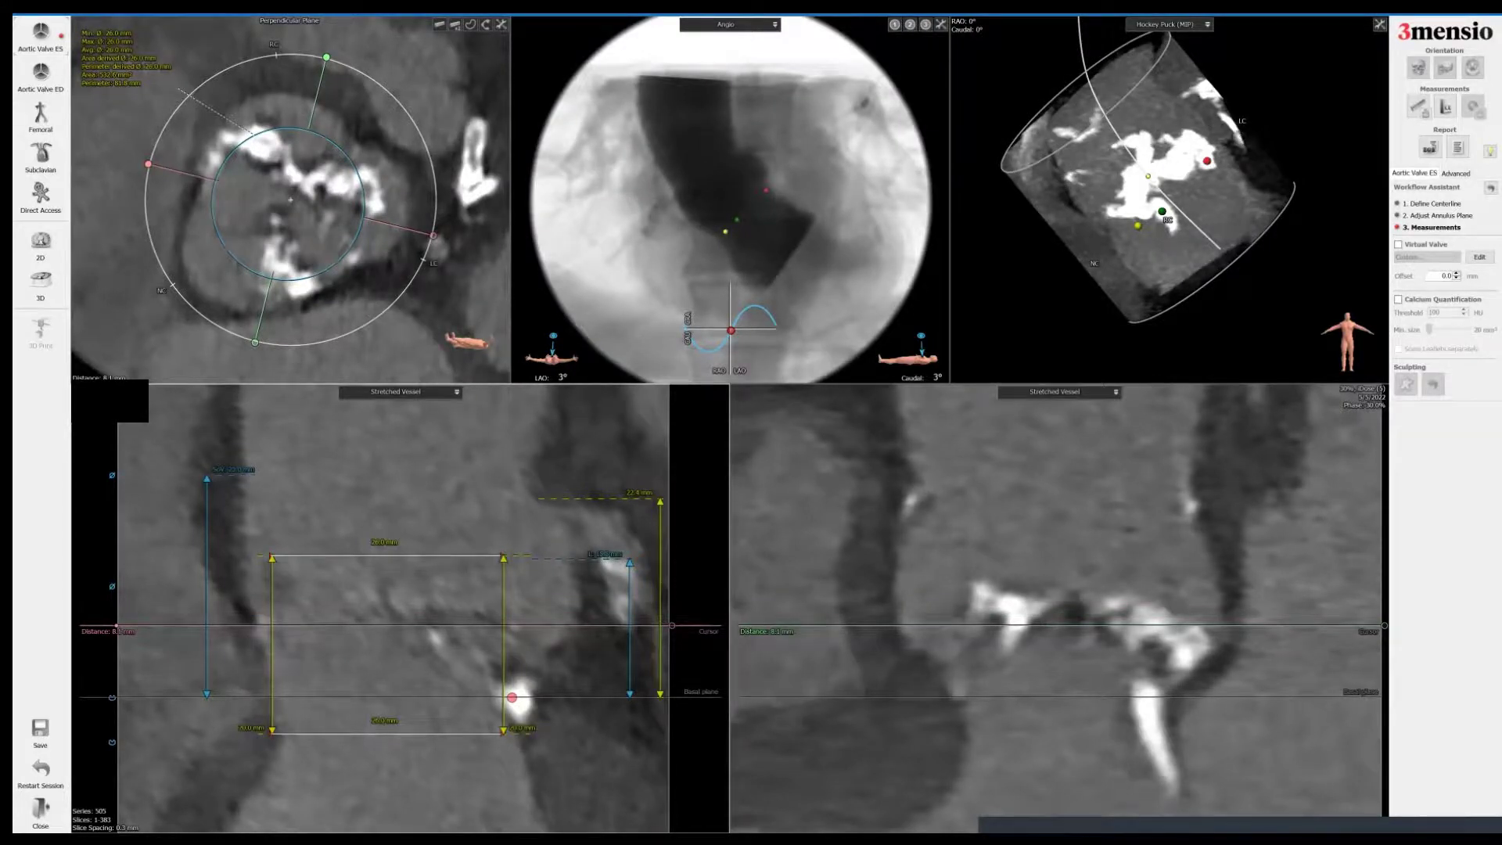
Add a report screenshot of the perpendicular plane at 25 mm above the basal plane, titled Sinotubular Junction
left_click(1456, 147)
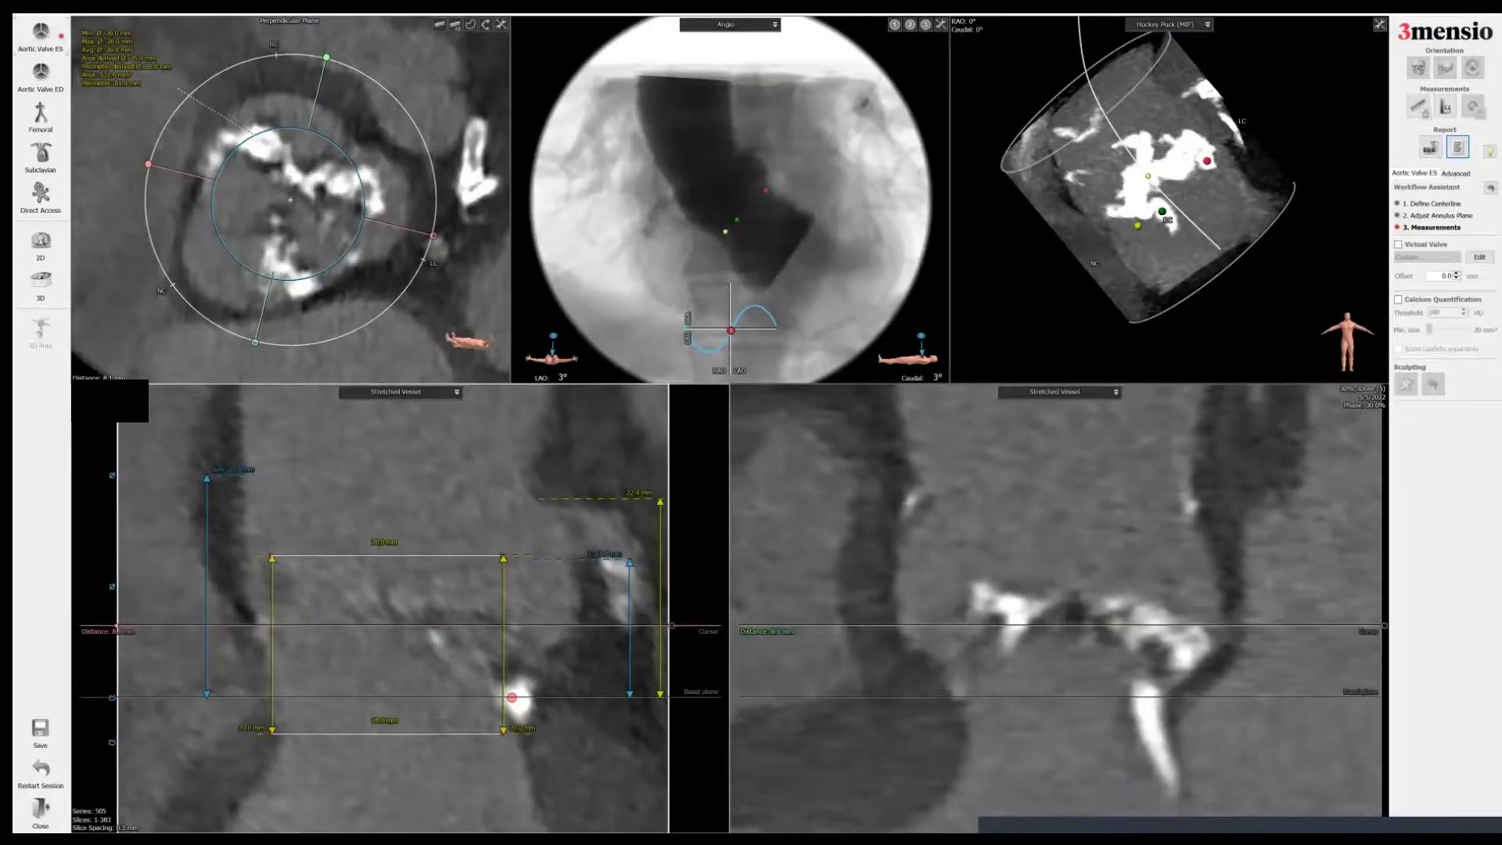
left_click_drag(328, 179, 420, 157)
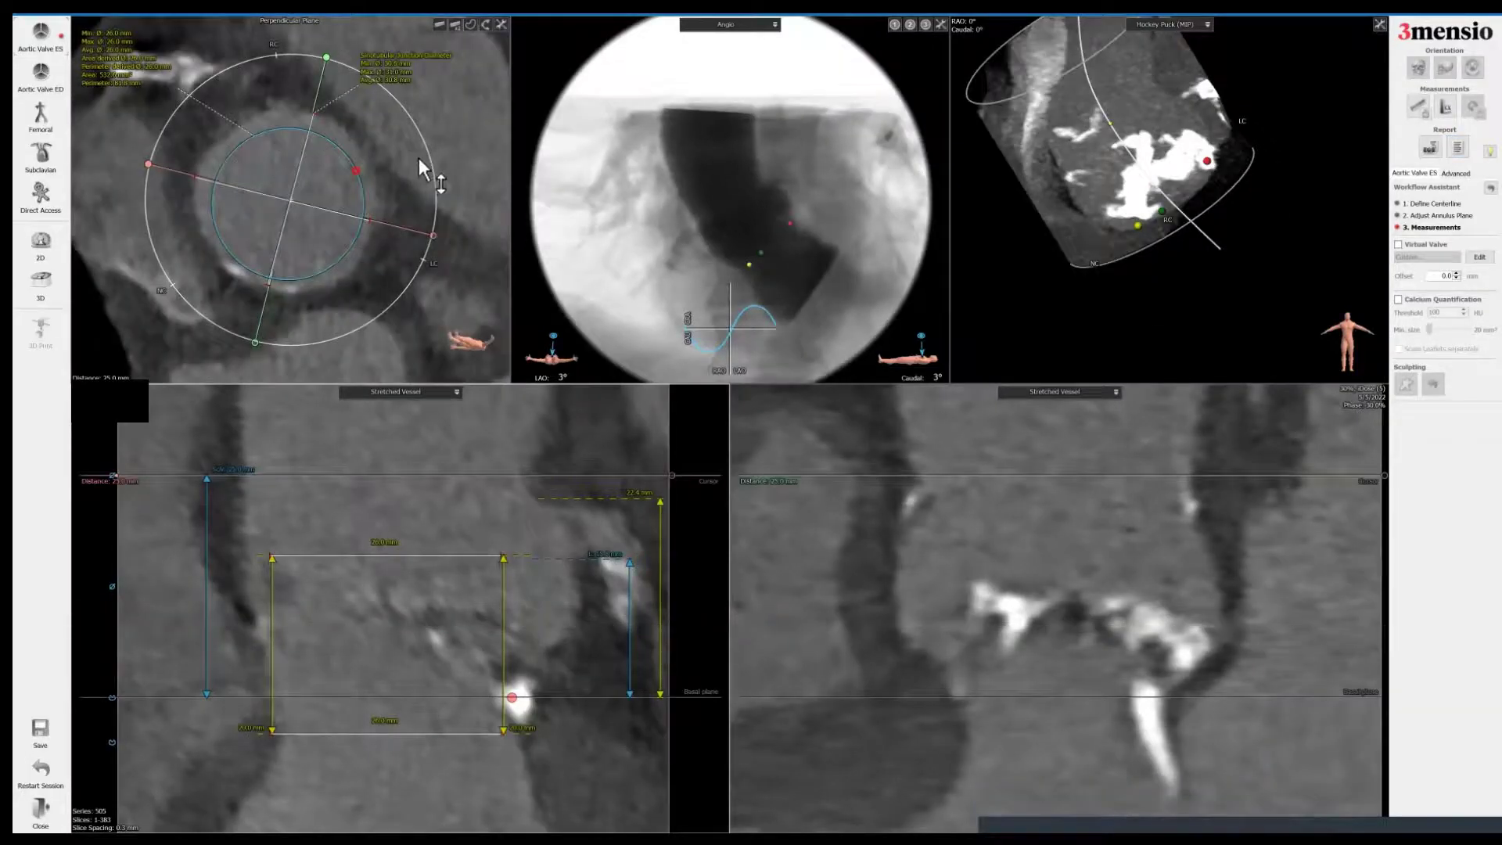
right_click(467, 152)
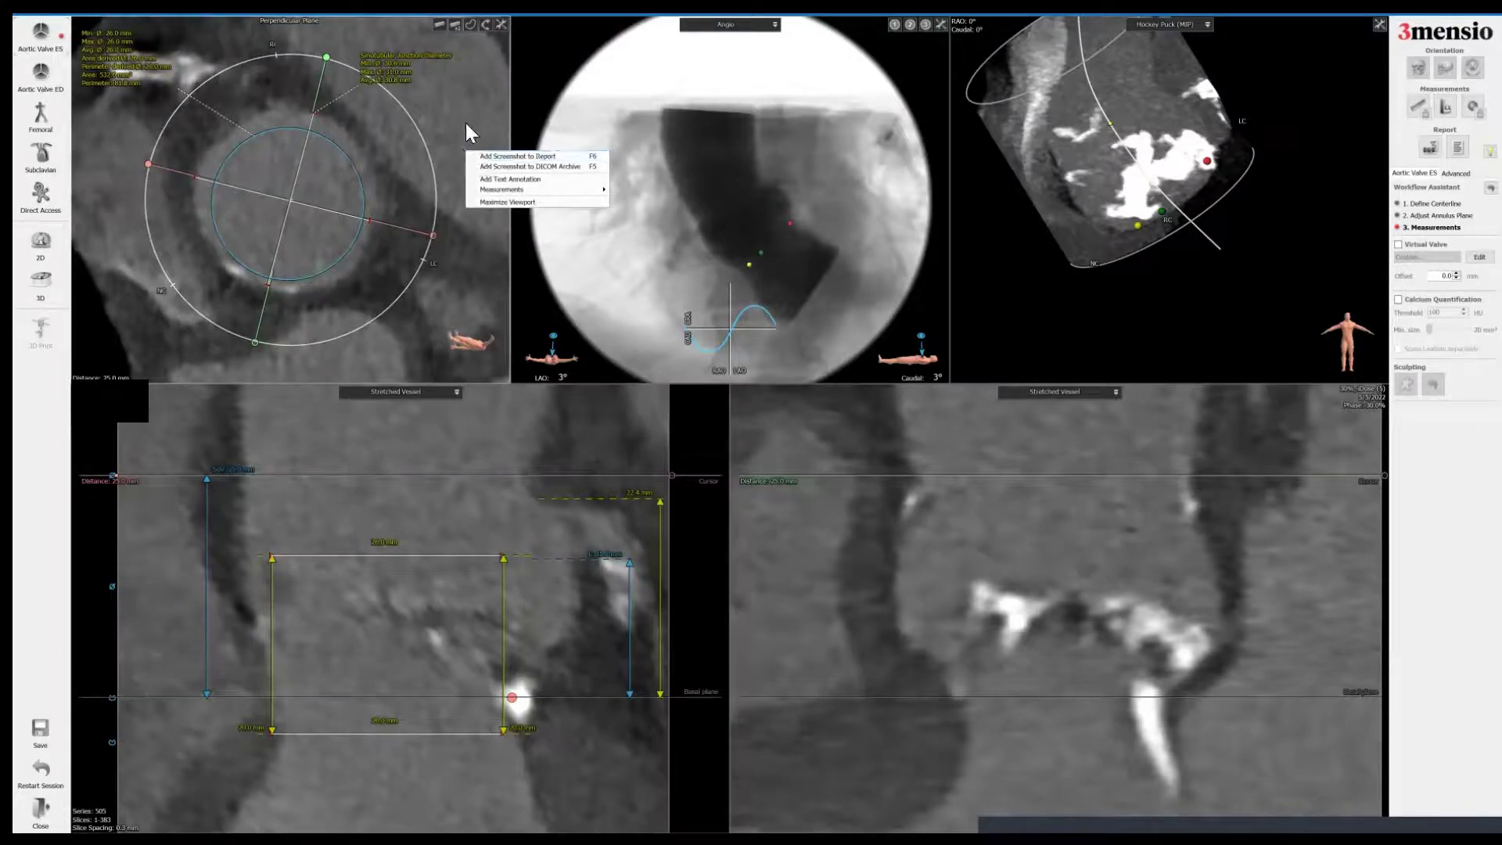
left_click(466, 123)
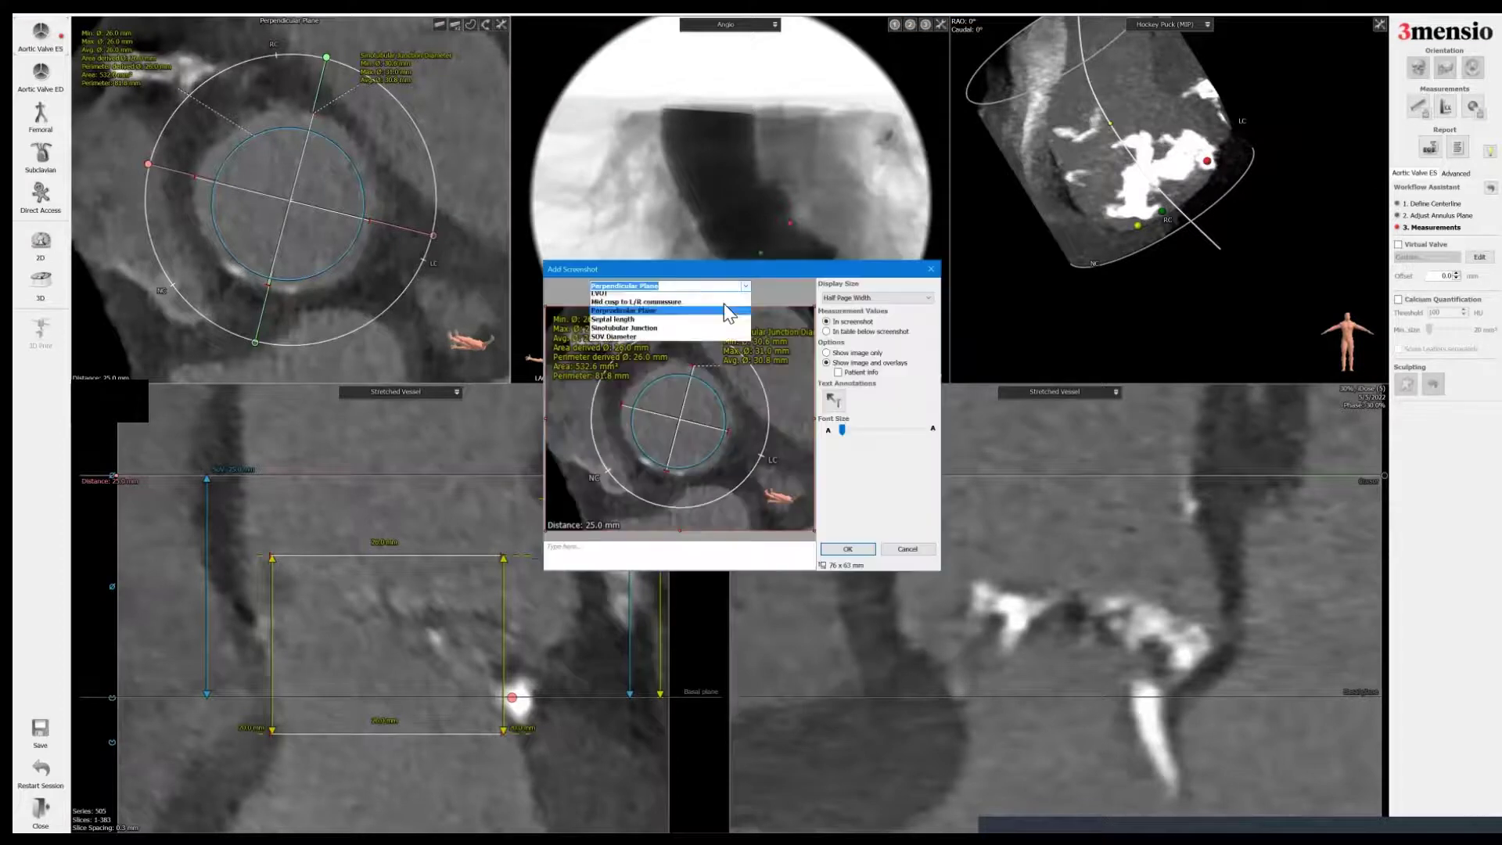
key("Return")
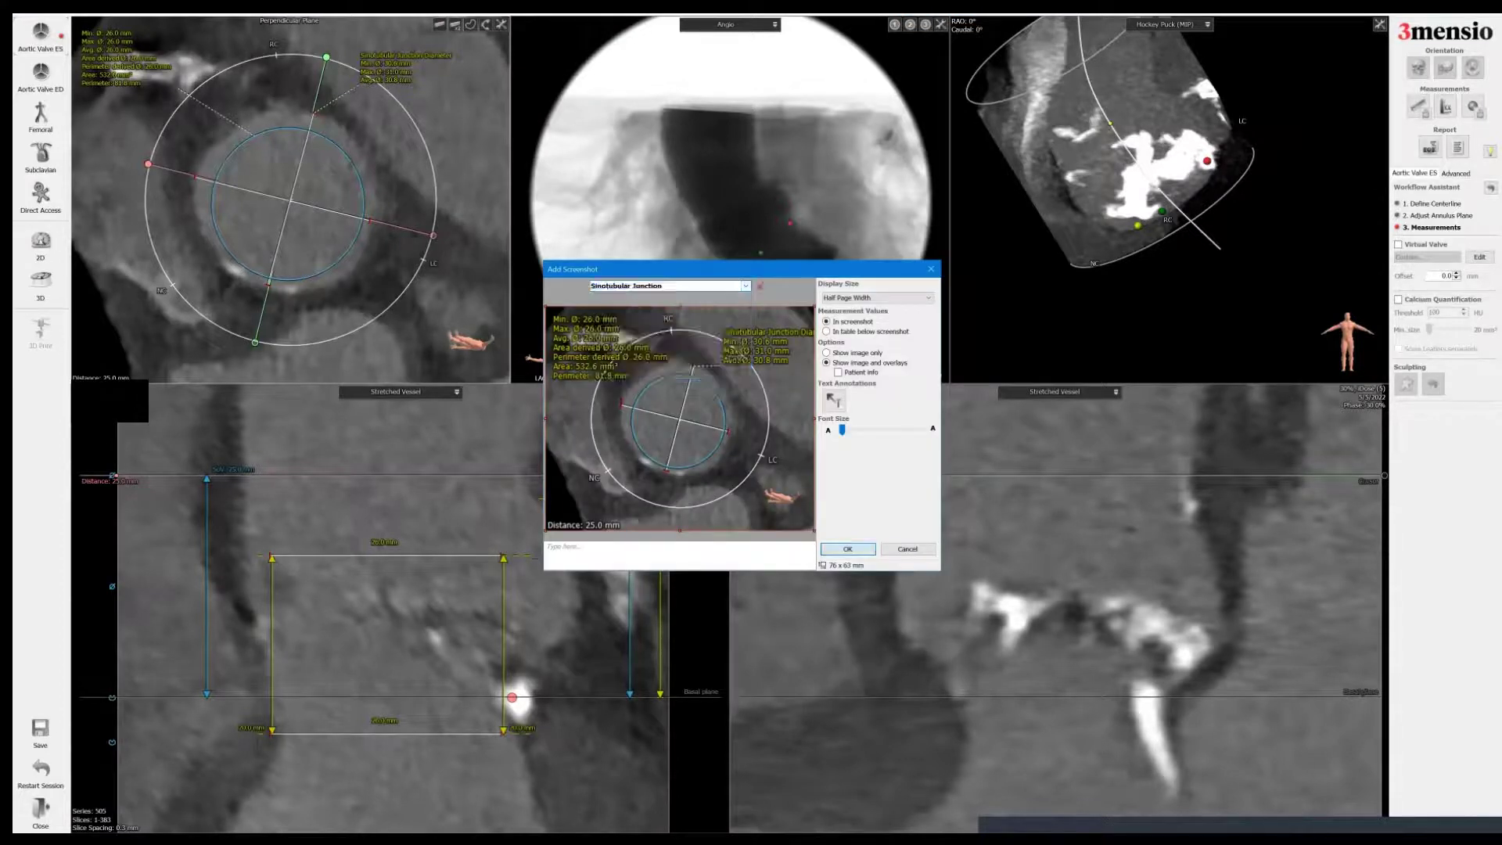
Shift the circle slightly at the 12.5 mm sinus level and add a report screenshot titled SOV Diameter with the left sinus label moved into frame
key("Page_Down")
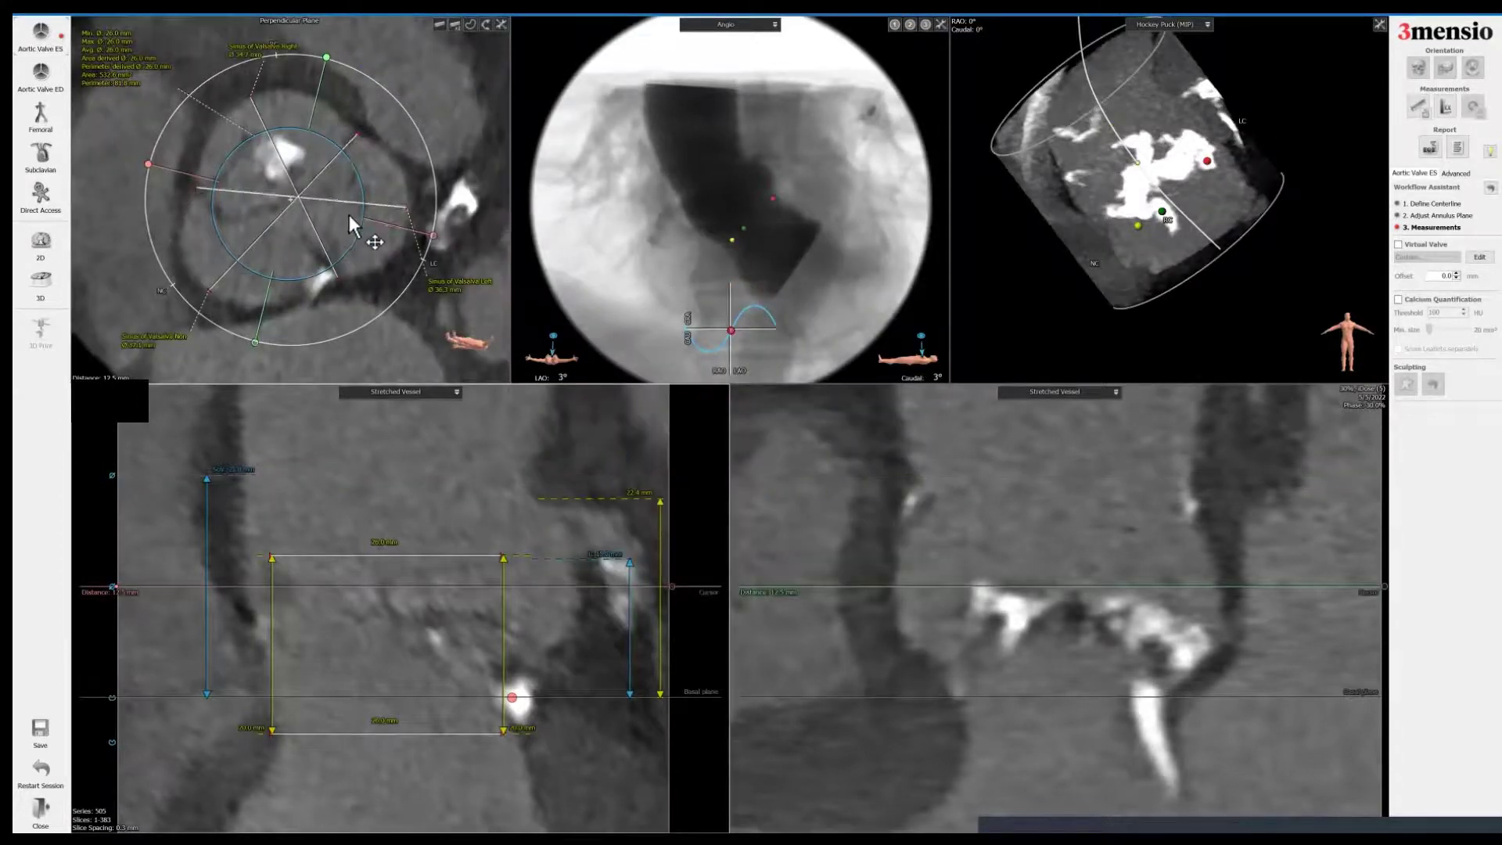
left_click_drag(352, 215, 354, 217)
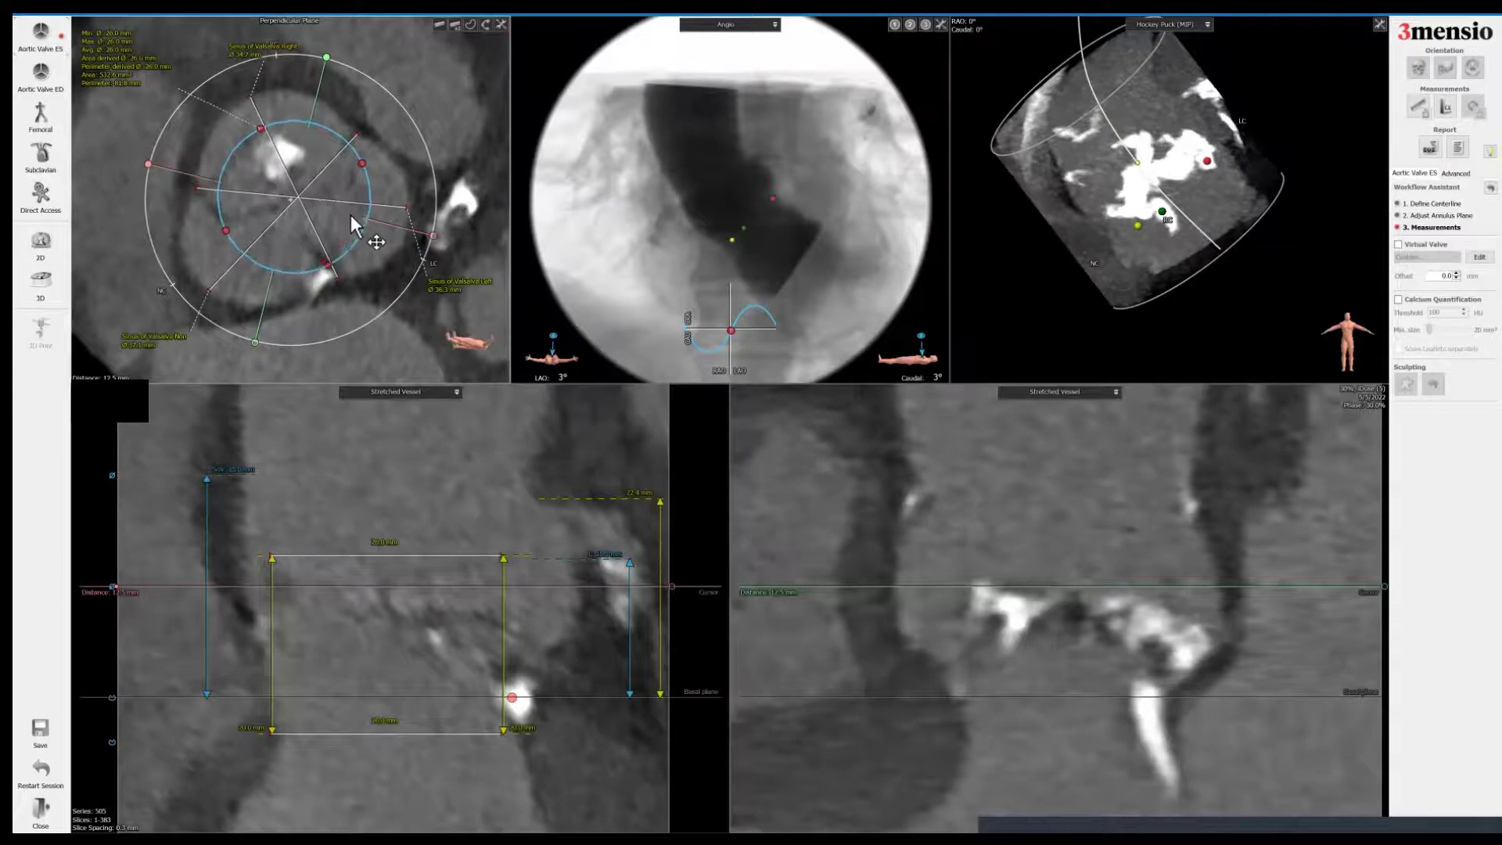
right_click(428, 64)
left_click(437, 72)
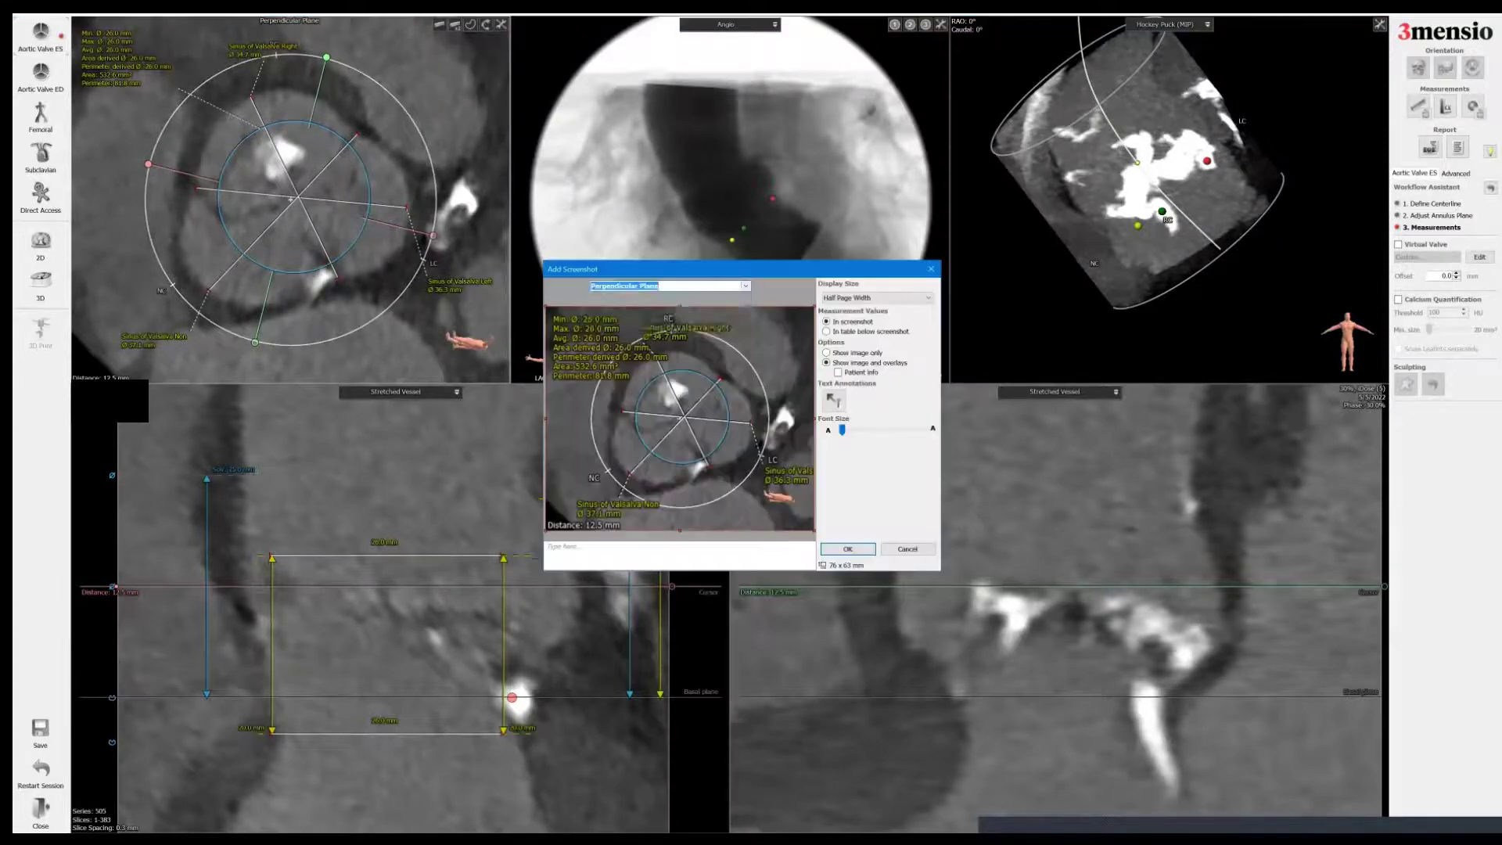
left_click(669, 285)
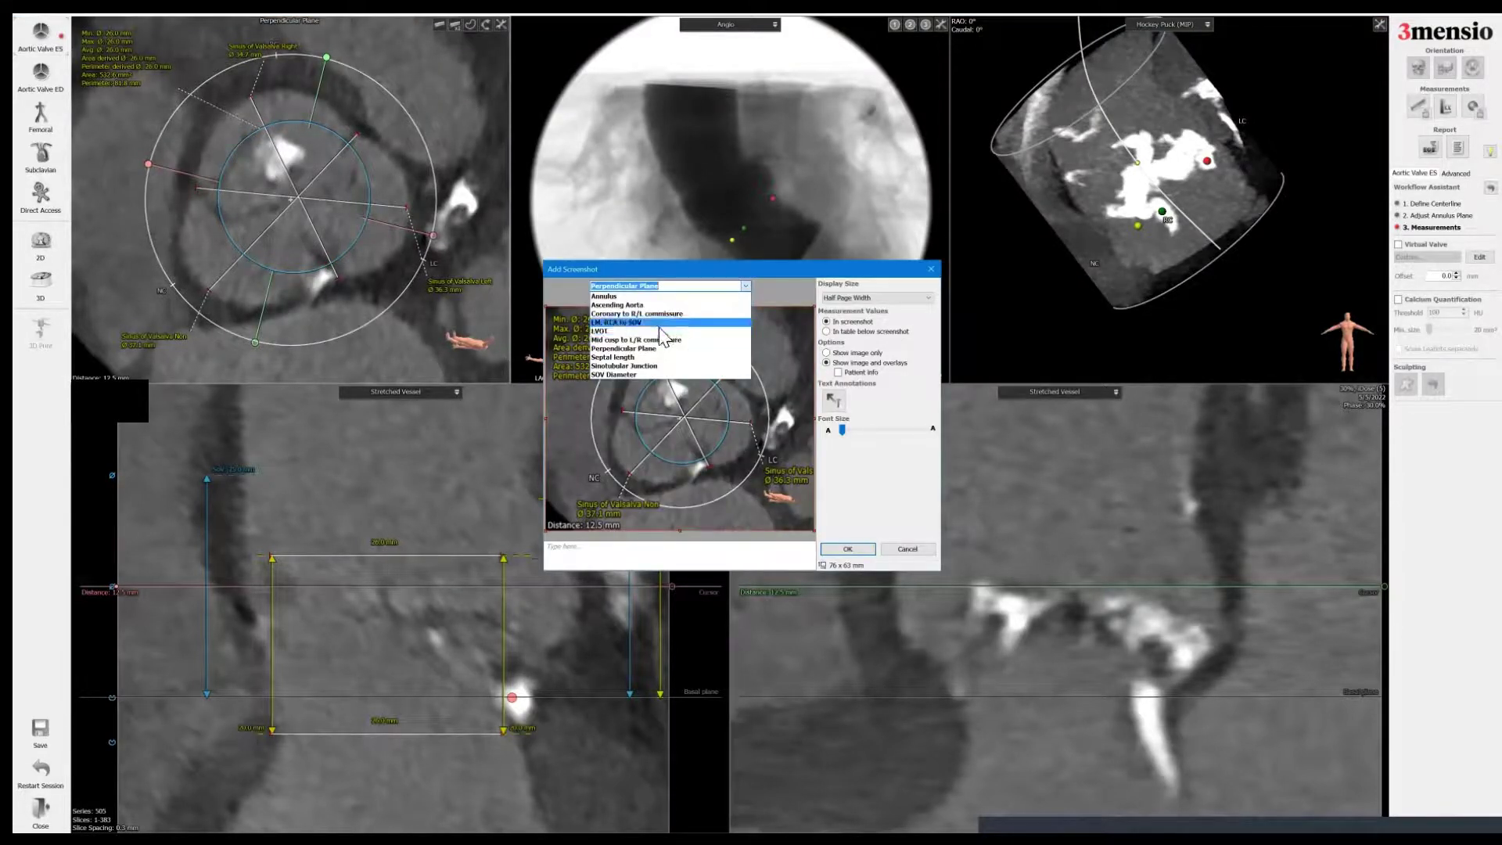
left_click(662, 375)
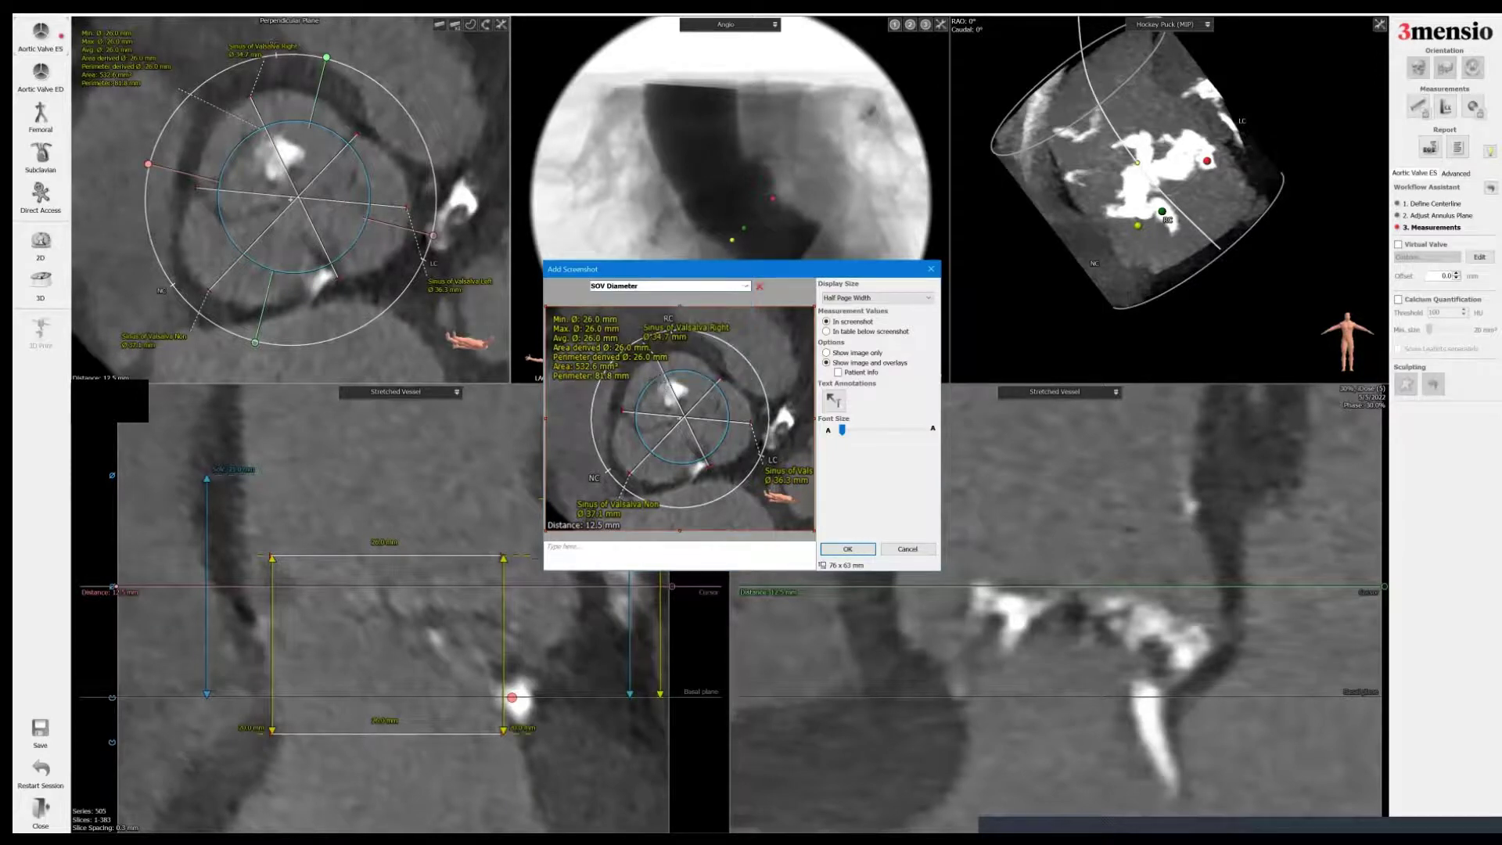
left_click_drag(788, 474, 729, 500)
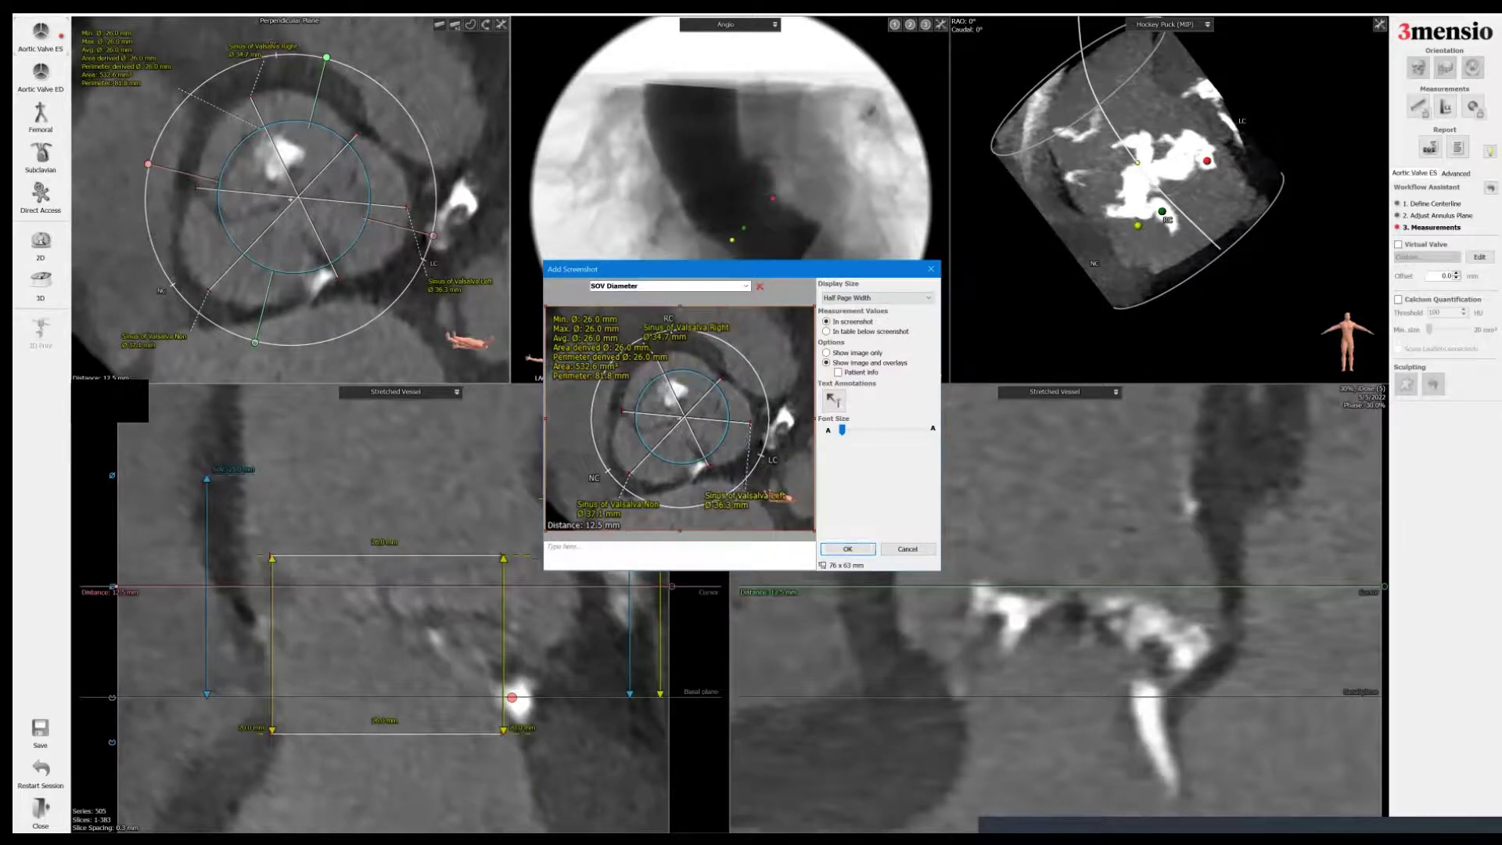
key("Return")
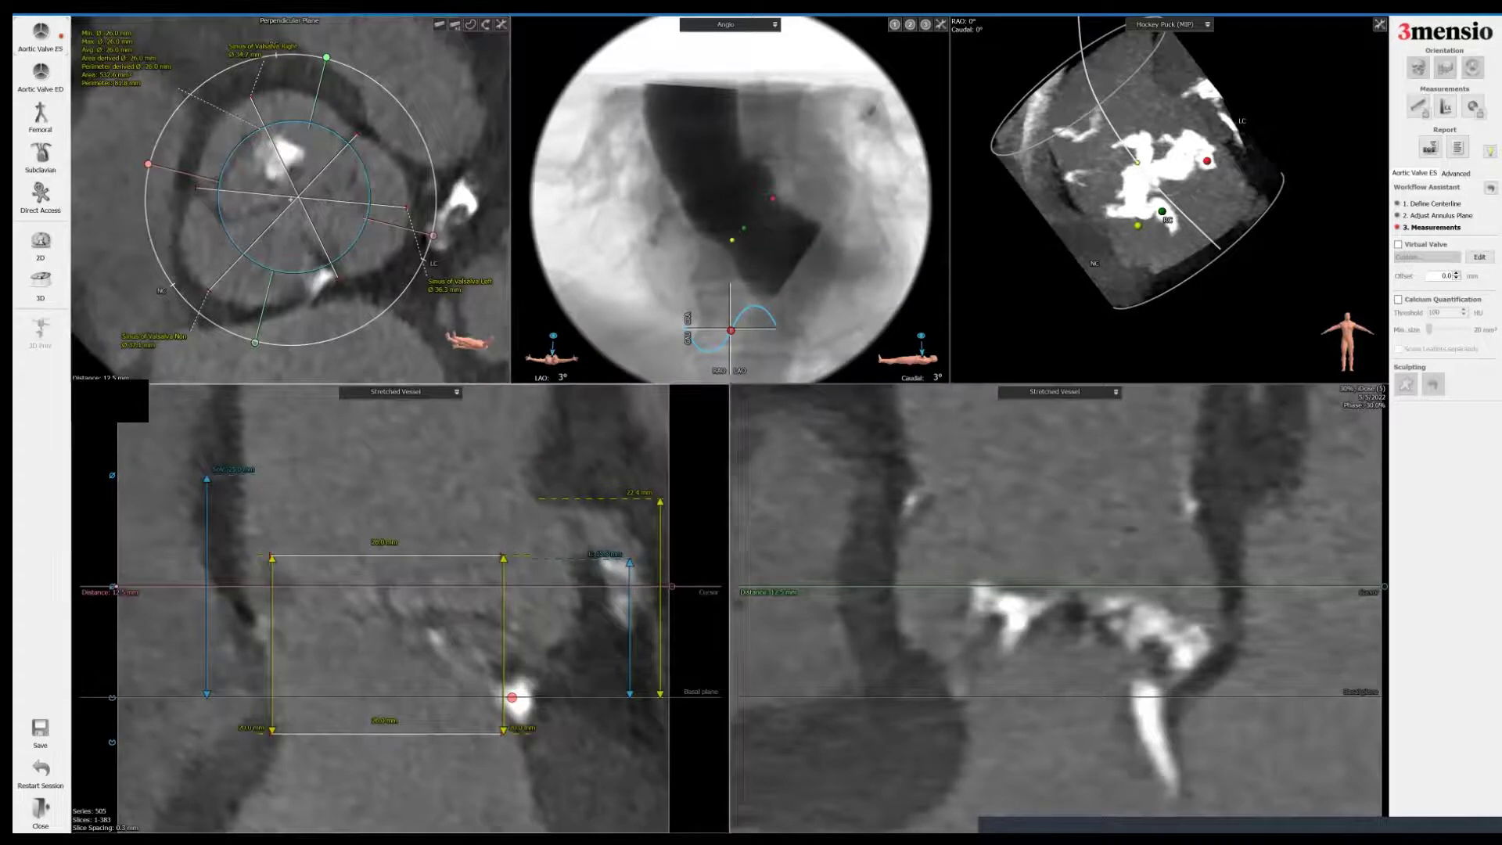
Add a report screenshot of the stretched vessel view with the valve frame outline, keeping the title Stretched Vessel
right_click(383, 439)
key("Return")
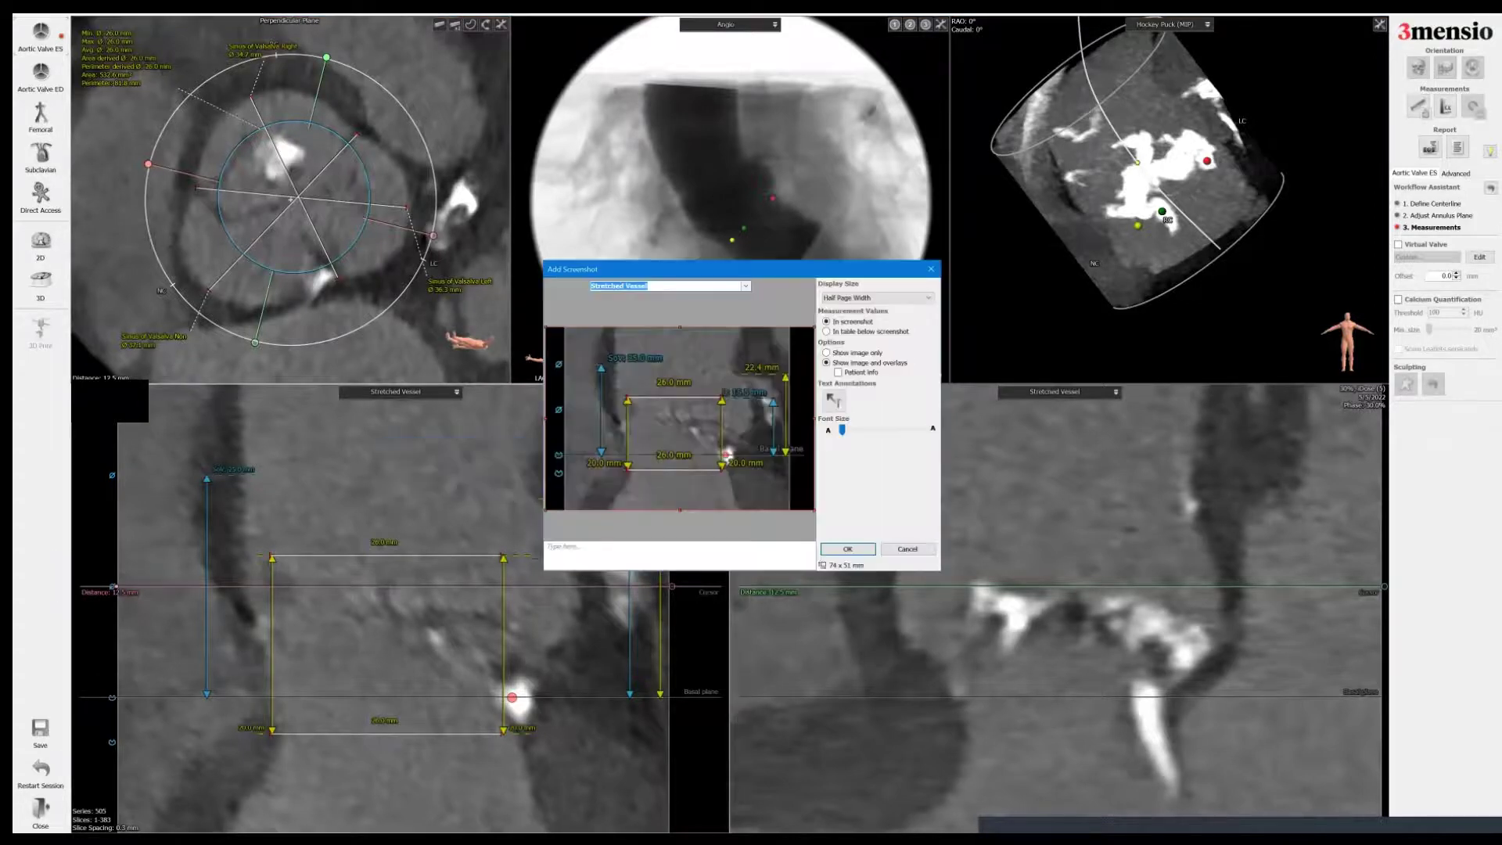
left_click(847, 548)
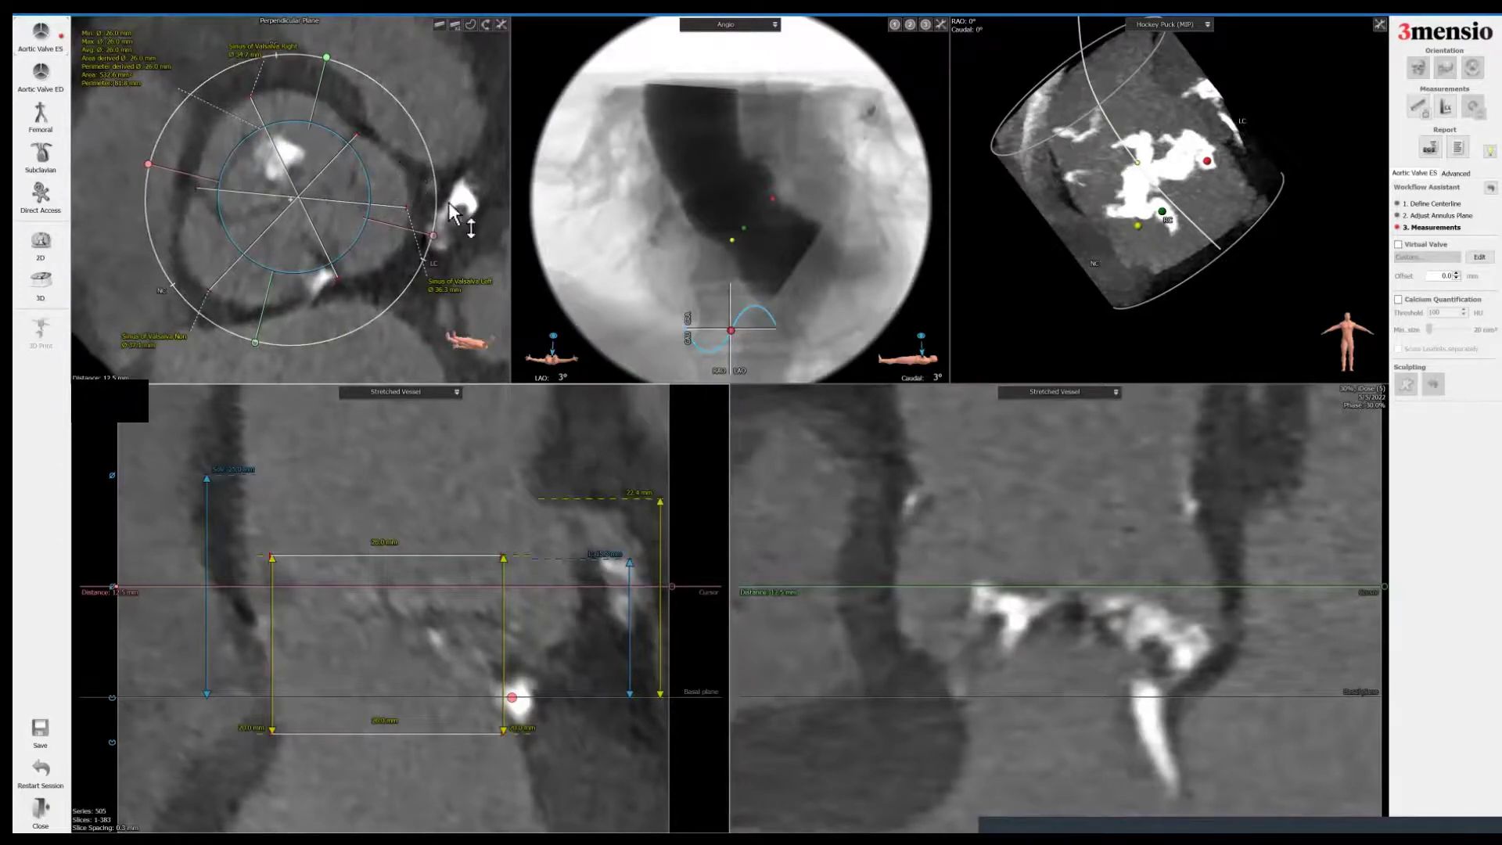
Rotate the stretched views to the right coronary ostium, mark the right coronary height at 18.5 mm from the basal plane, and move its dimension inward
left_click_drag(401, 167, 387, 116)
scroll(385, 115, "down", 3)
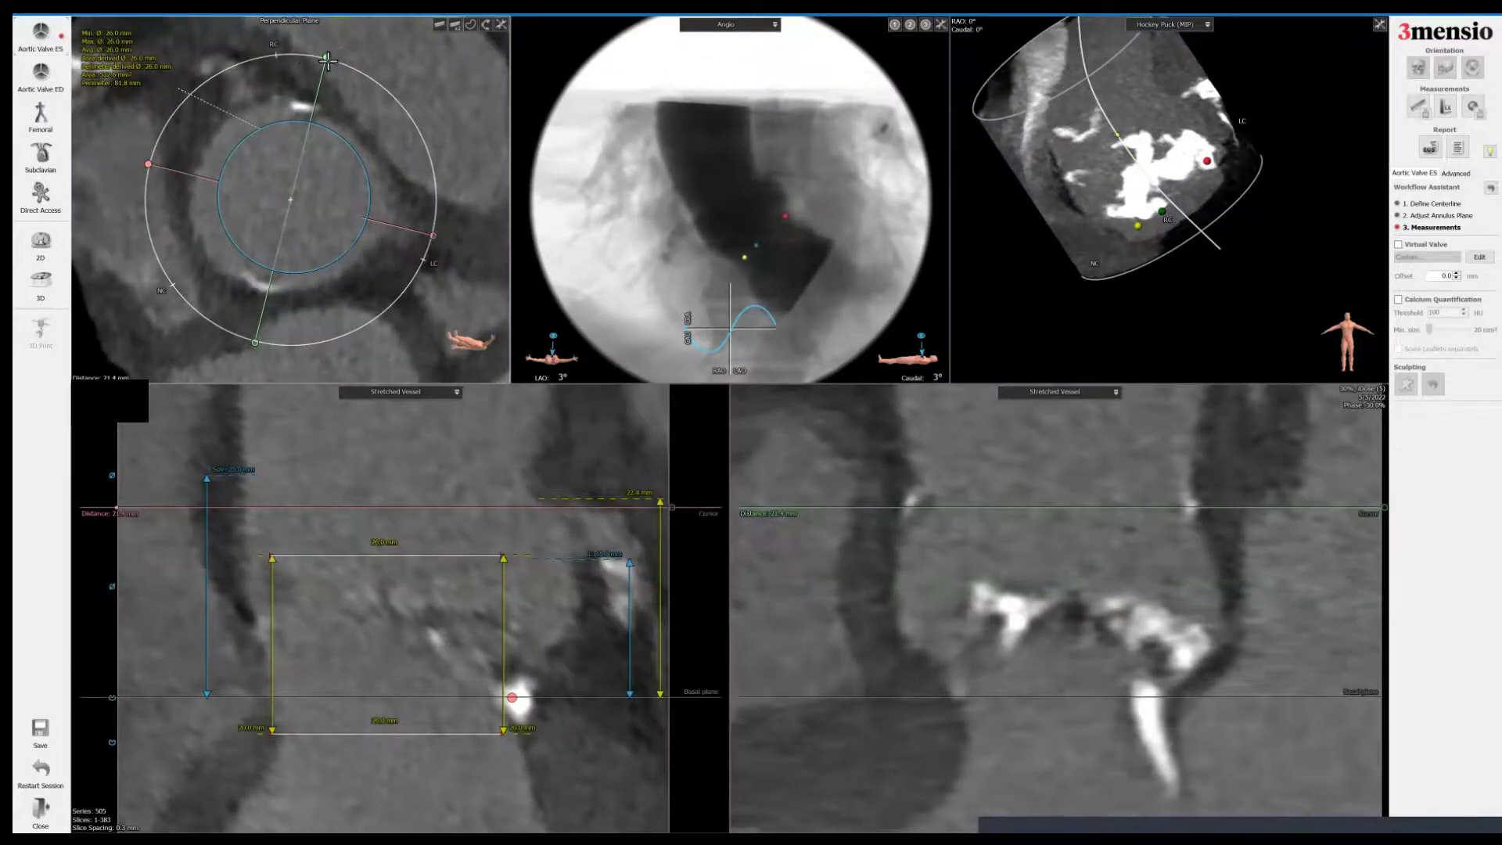
left_click_drag(326, 57, 229, 67)
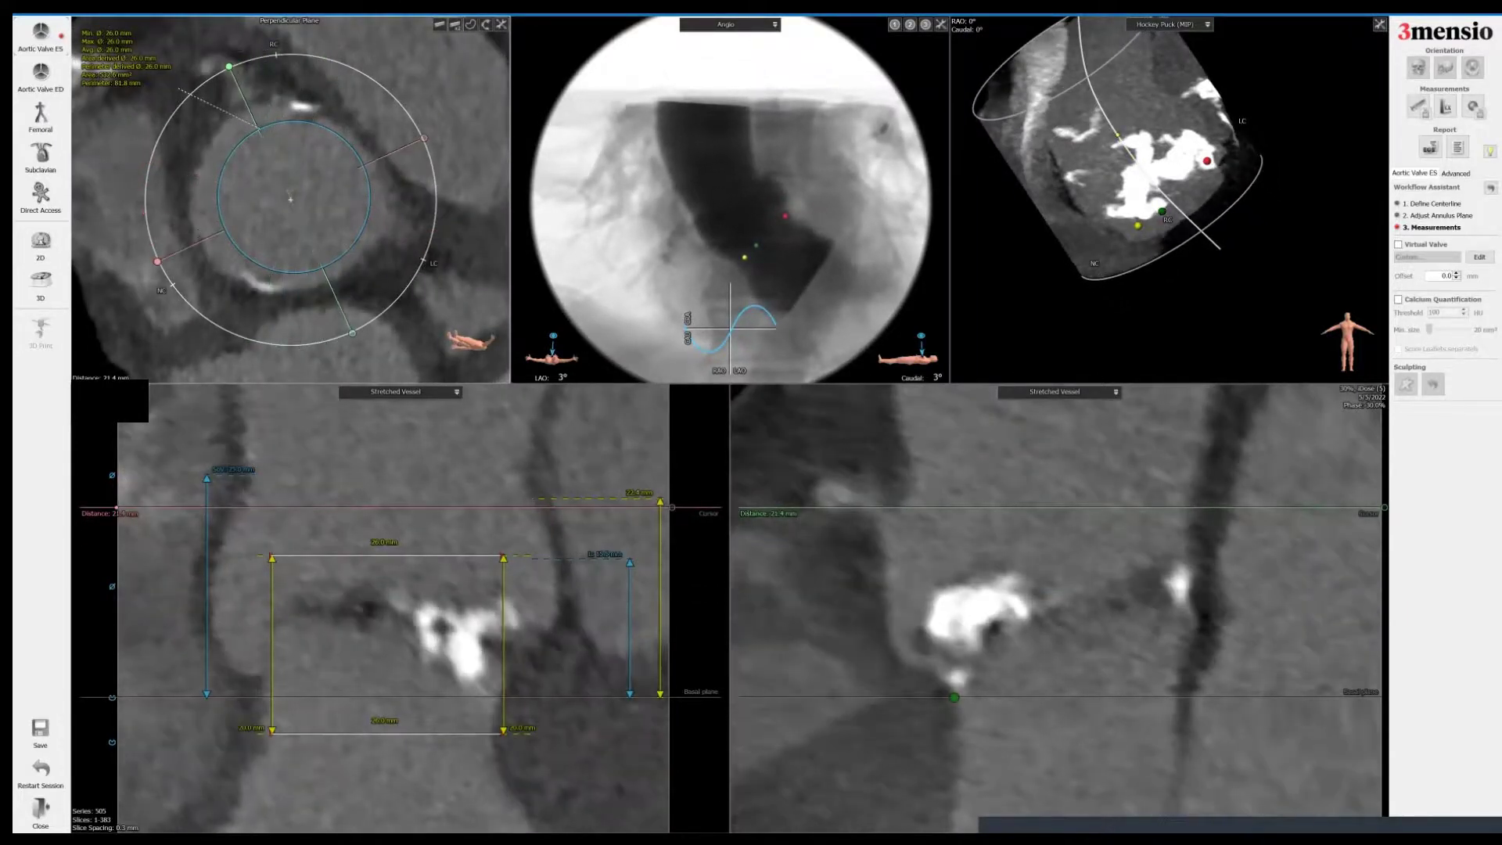
left_click_drag(945, 508, 945, 533)
right_click(945, 534)
left_click(990, 578)
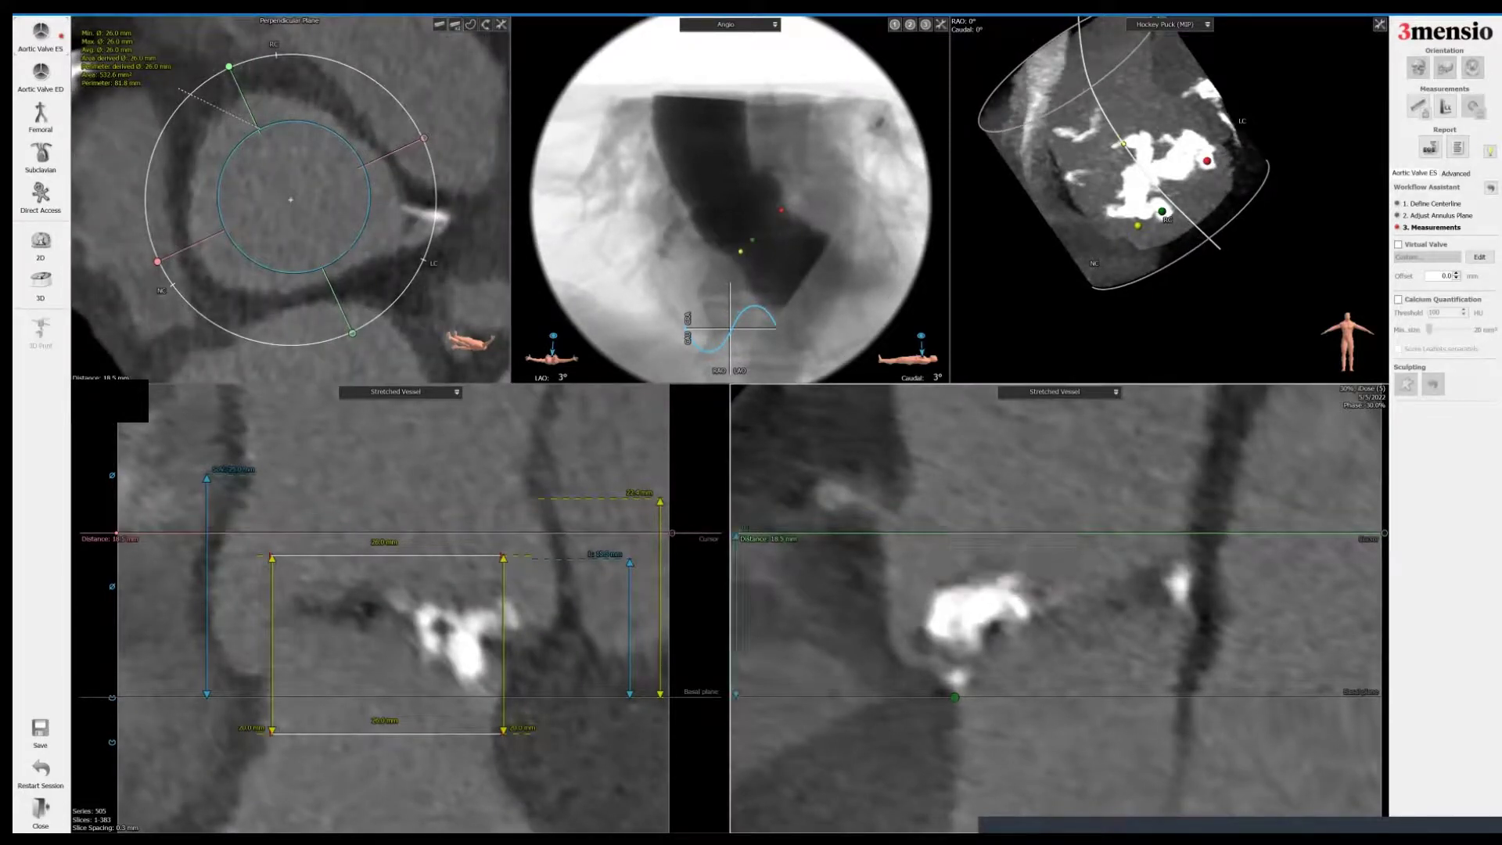
left_click_drag(736, 611, 863, 610)
Add a custom length measurement from the basal plane to the 25 mm level and place it beside the opposite vessel wall
scroll(1059, 610, "down", 1)
left_click(745, 486)
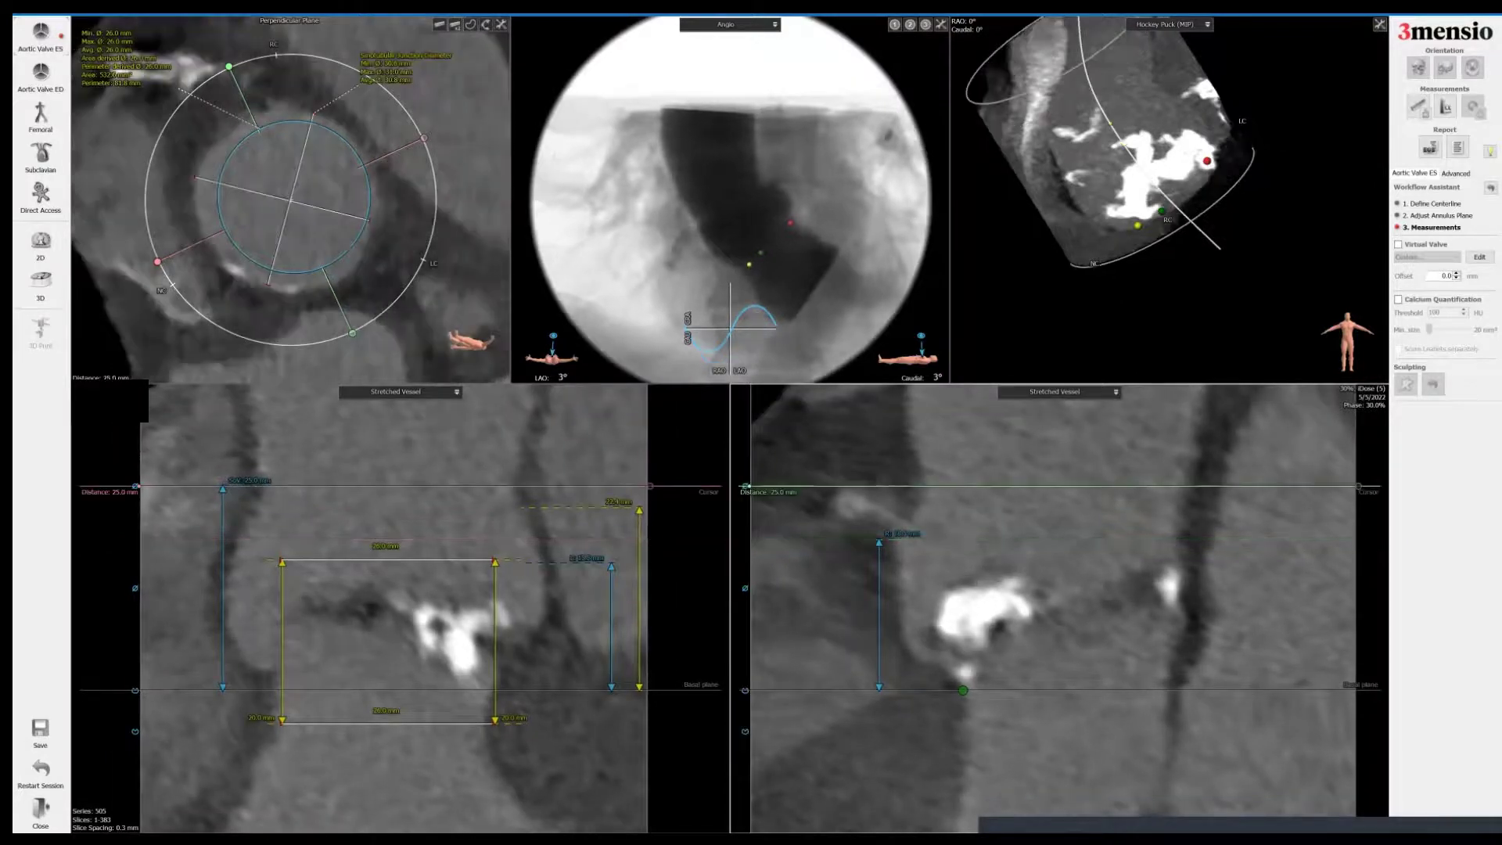
right_click(952, 487)
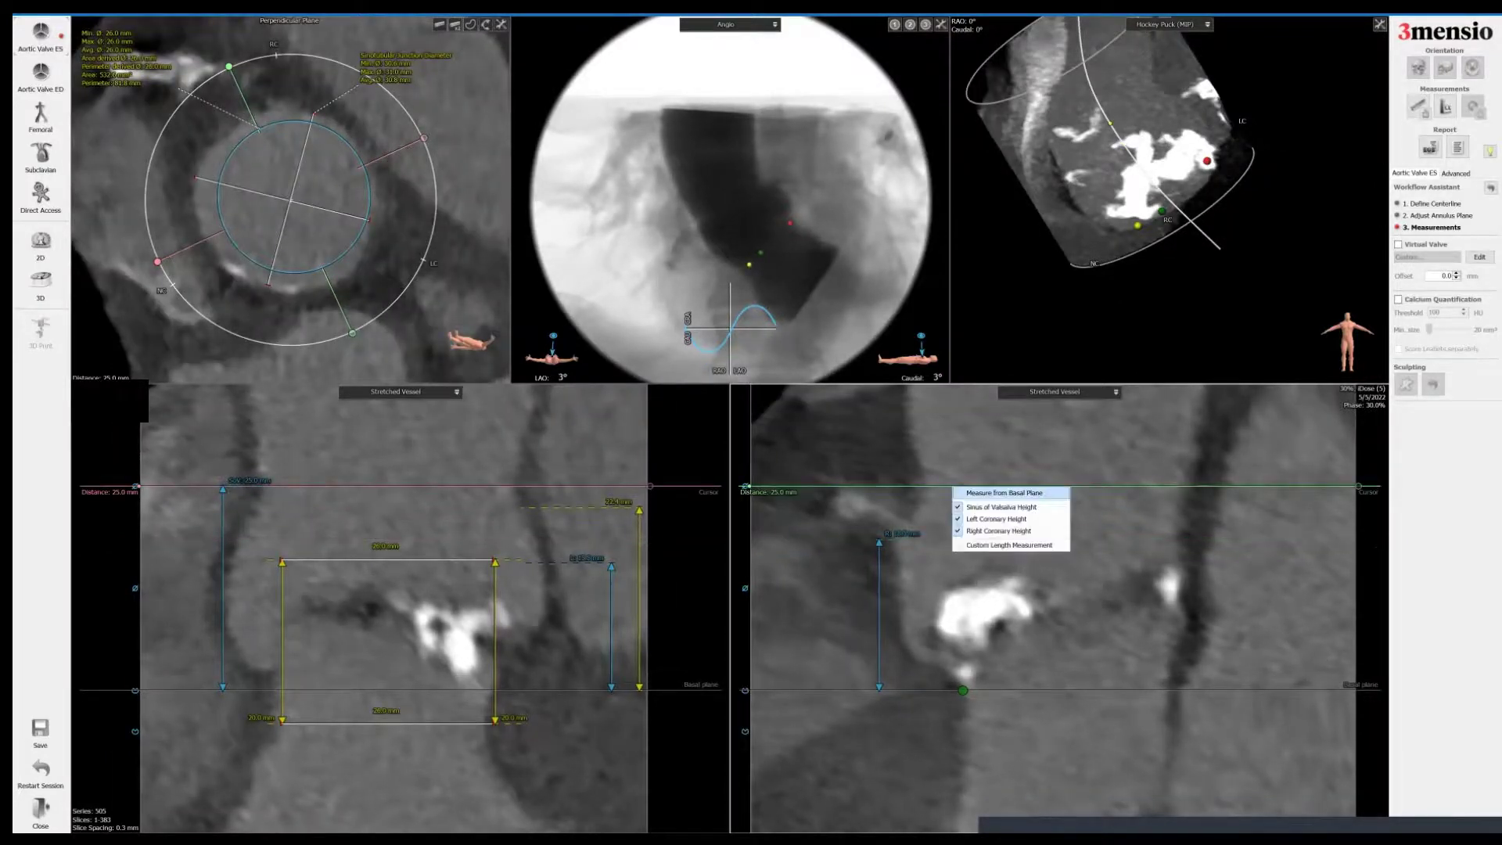
left_click(1004, 493)
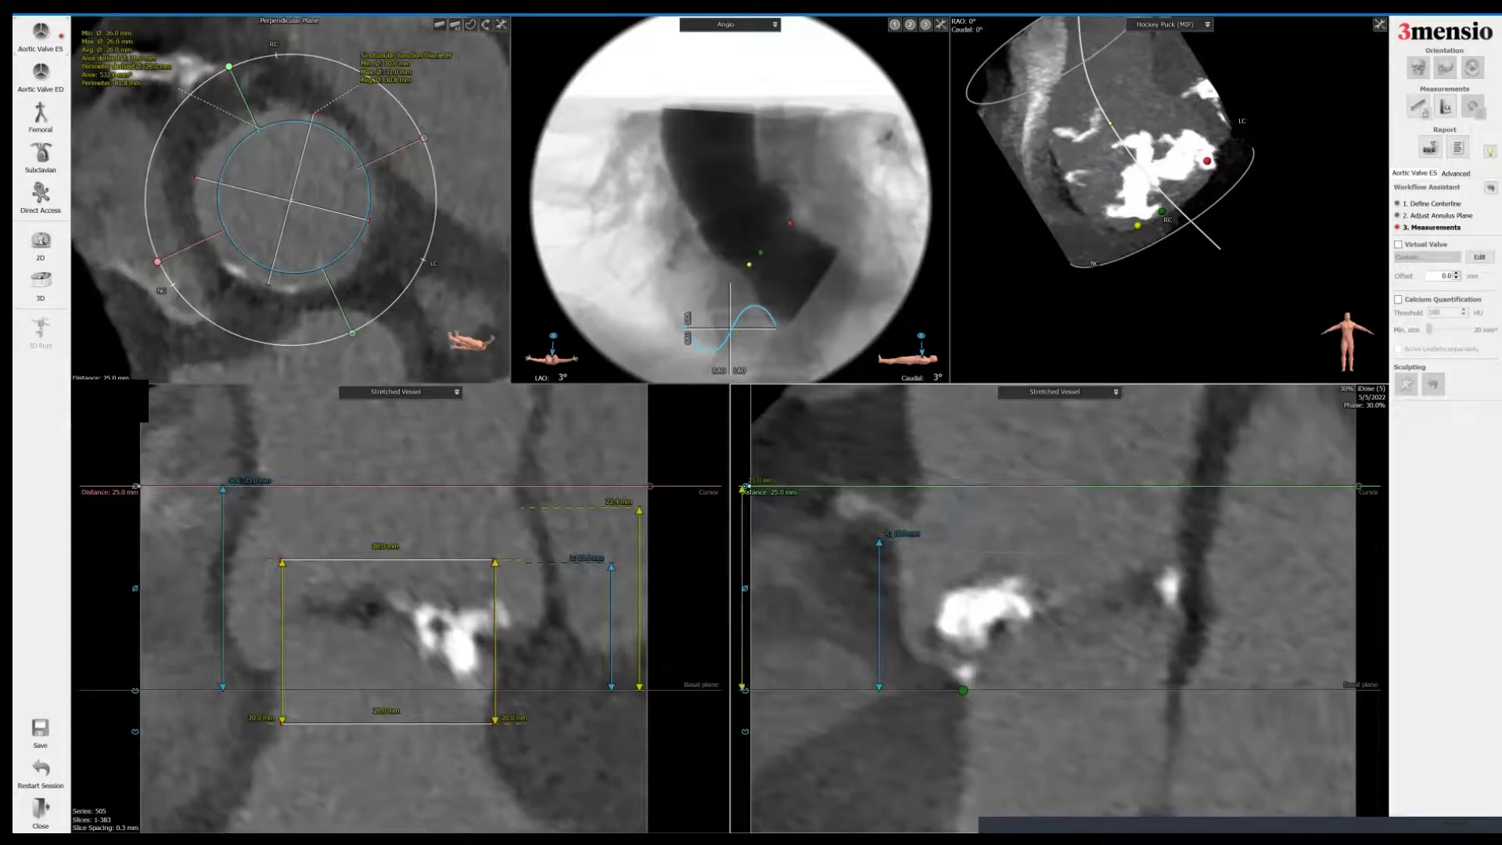
left_click_drag(742, 586, 1240, 587)
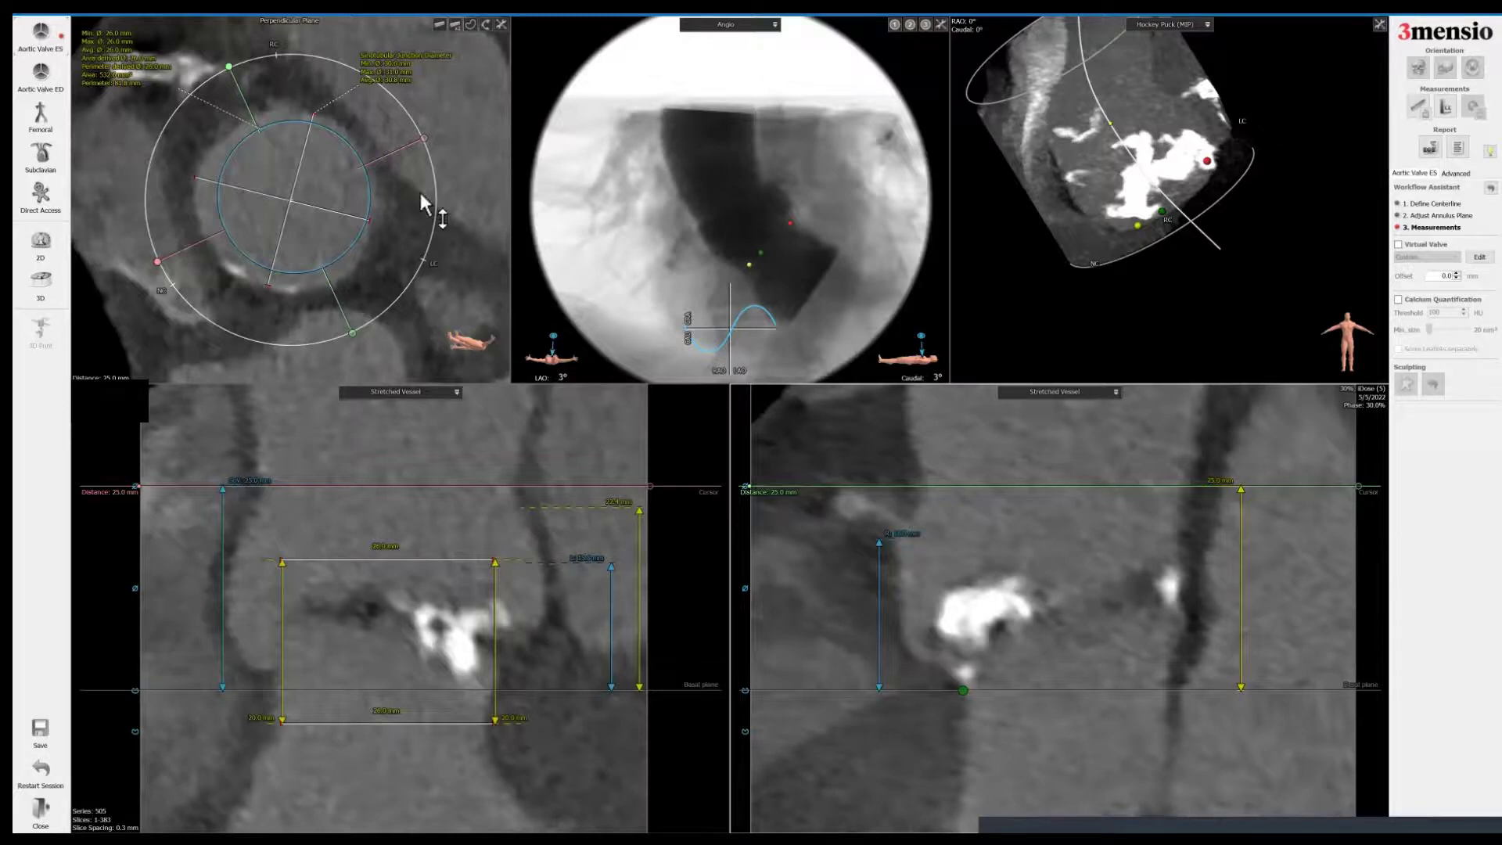
Add a report screenshot of the right coronary stretched vessel view, titled Sinus Height RCC
right_click(1014, 431)
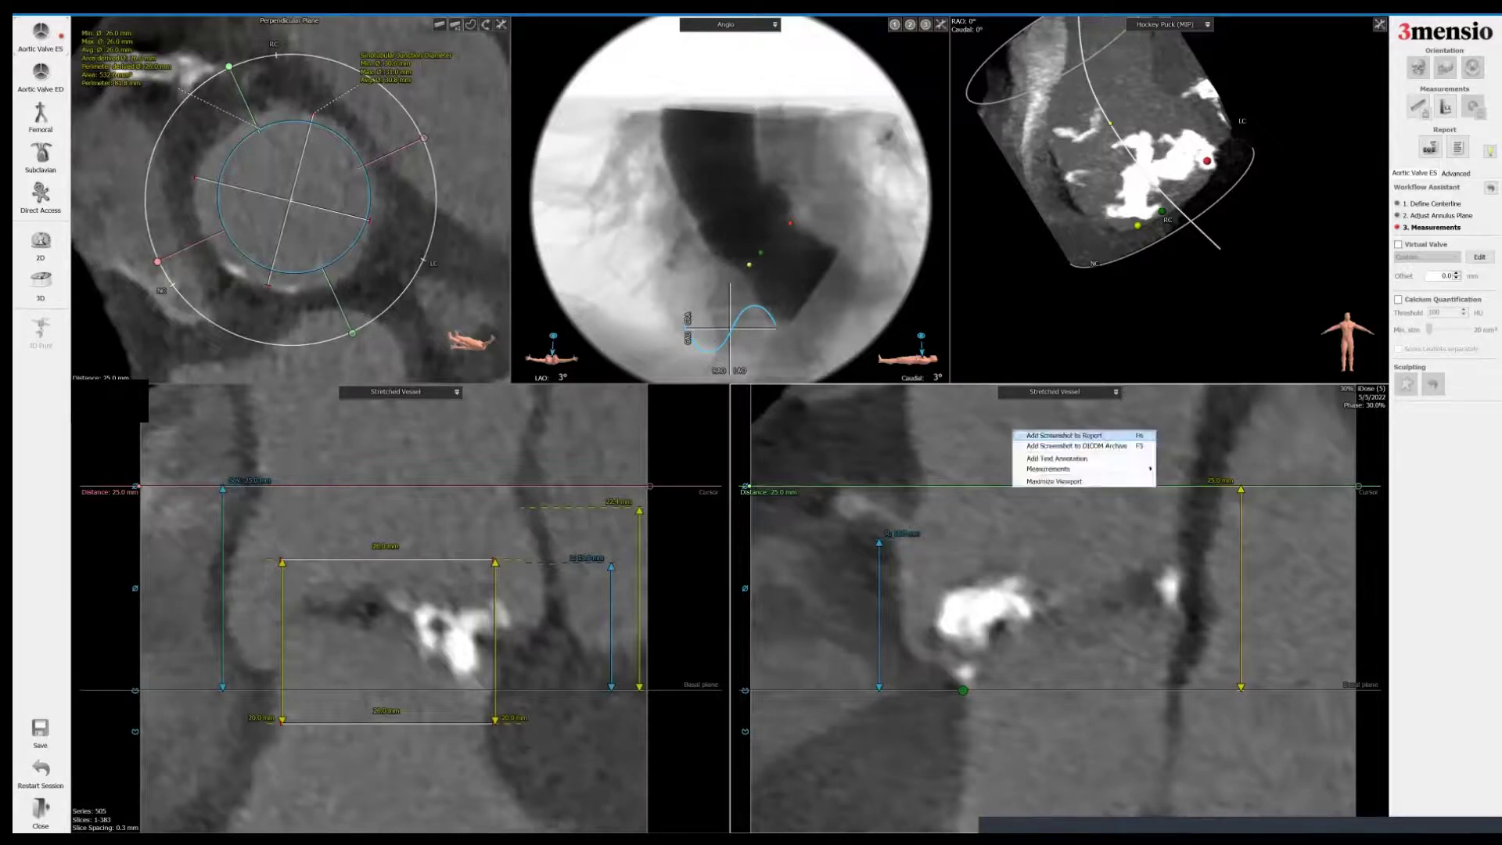
left_click(1064, 435)
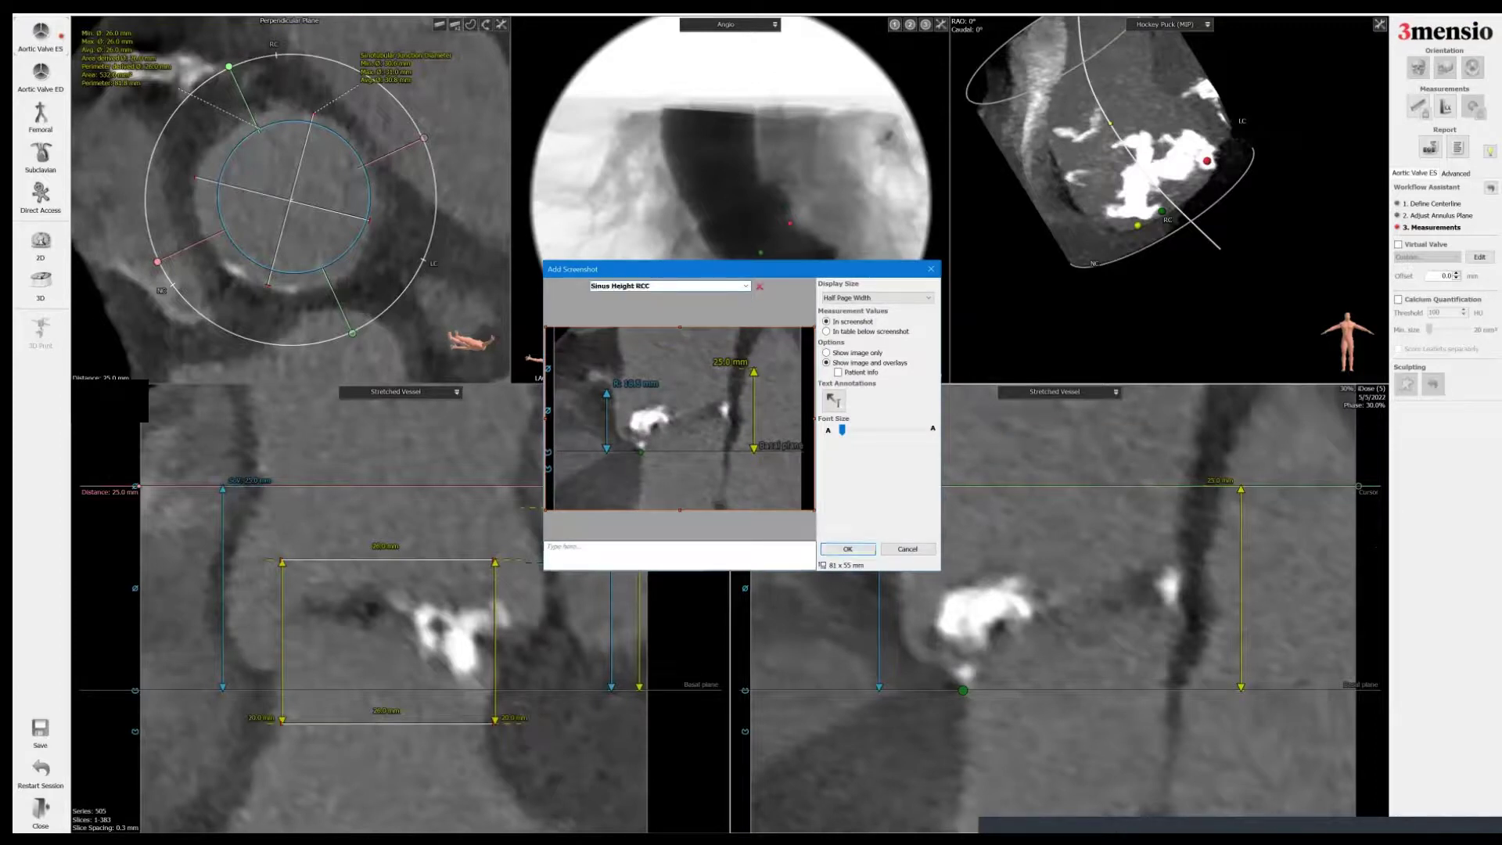
left_click(847, 548)
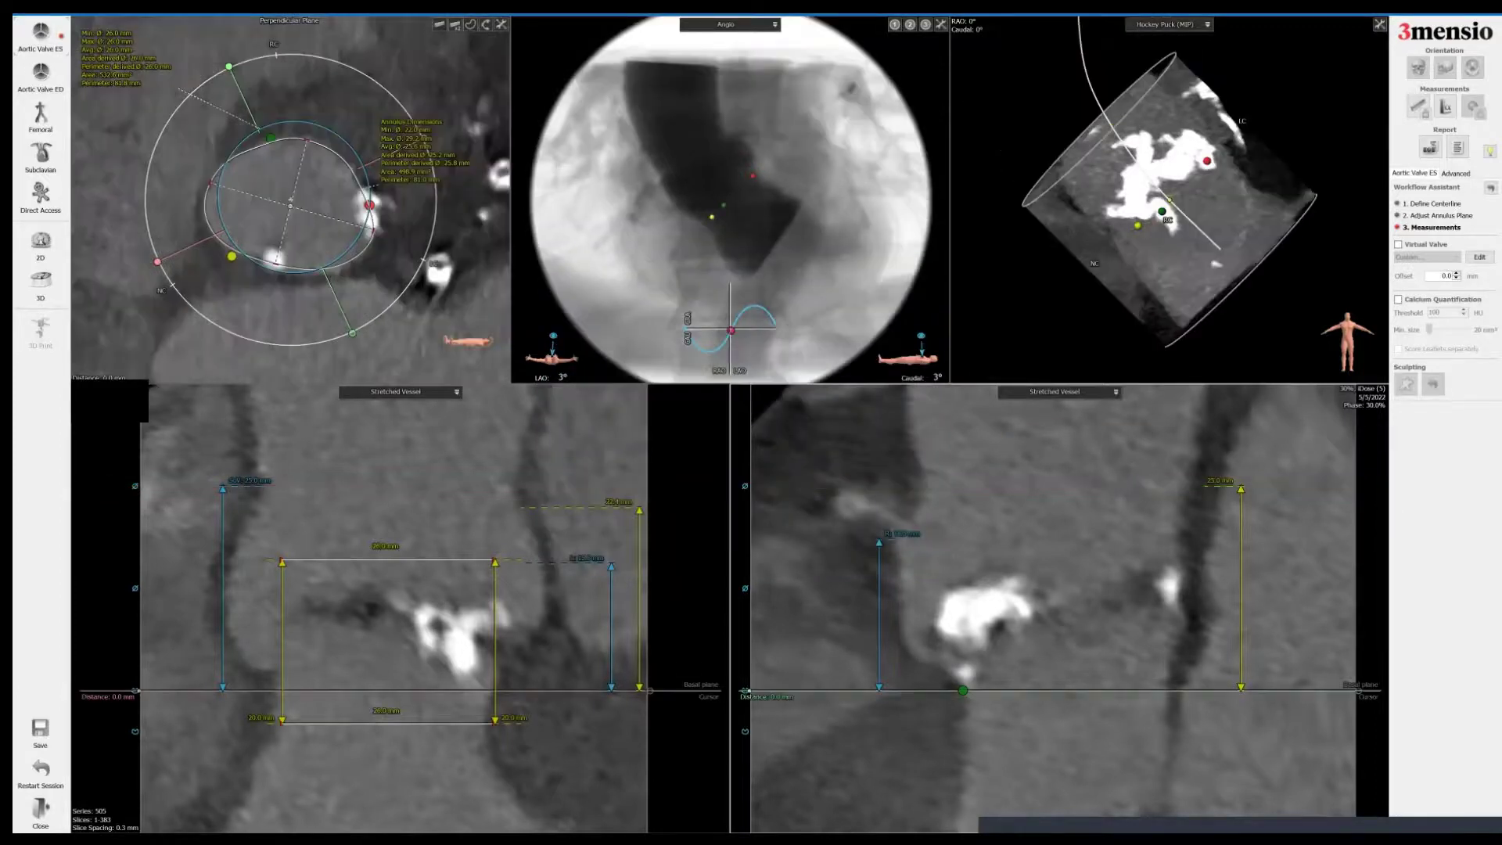
Show the 3D view as Calcifications, rotate it to RAO 5°, caudal 14°, and add a report screenshot titled Ascending
scroll(291, 200, "up", 1)
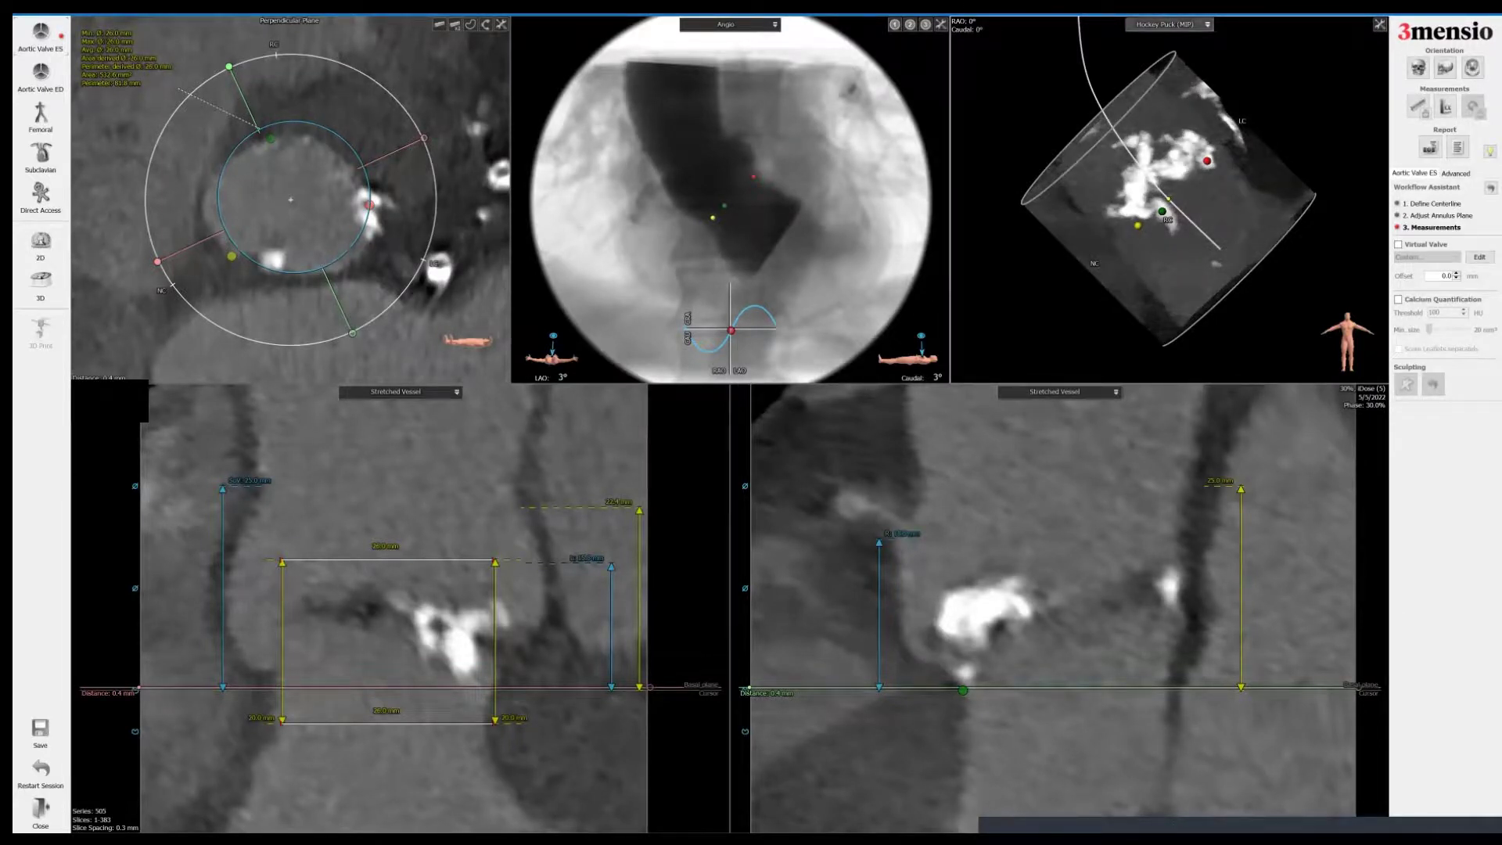
left_click(1168, 25)
left_click(1165, 101)
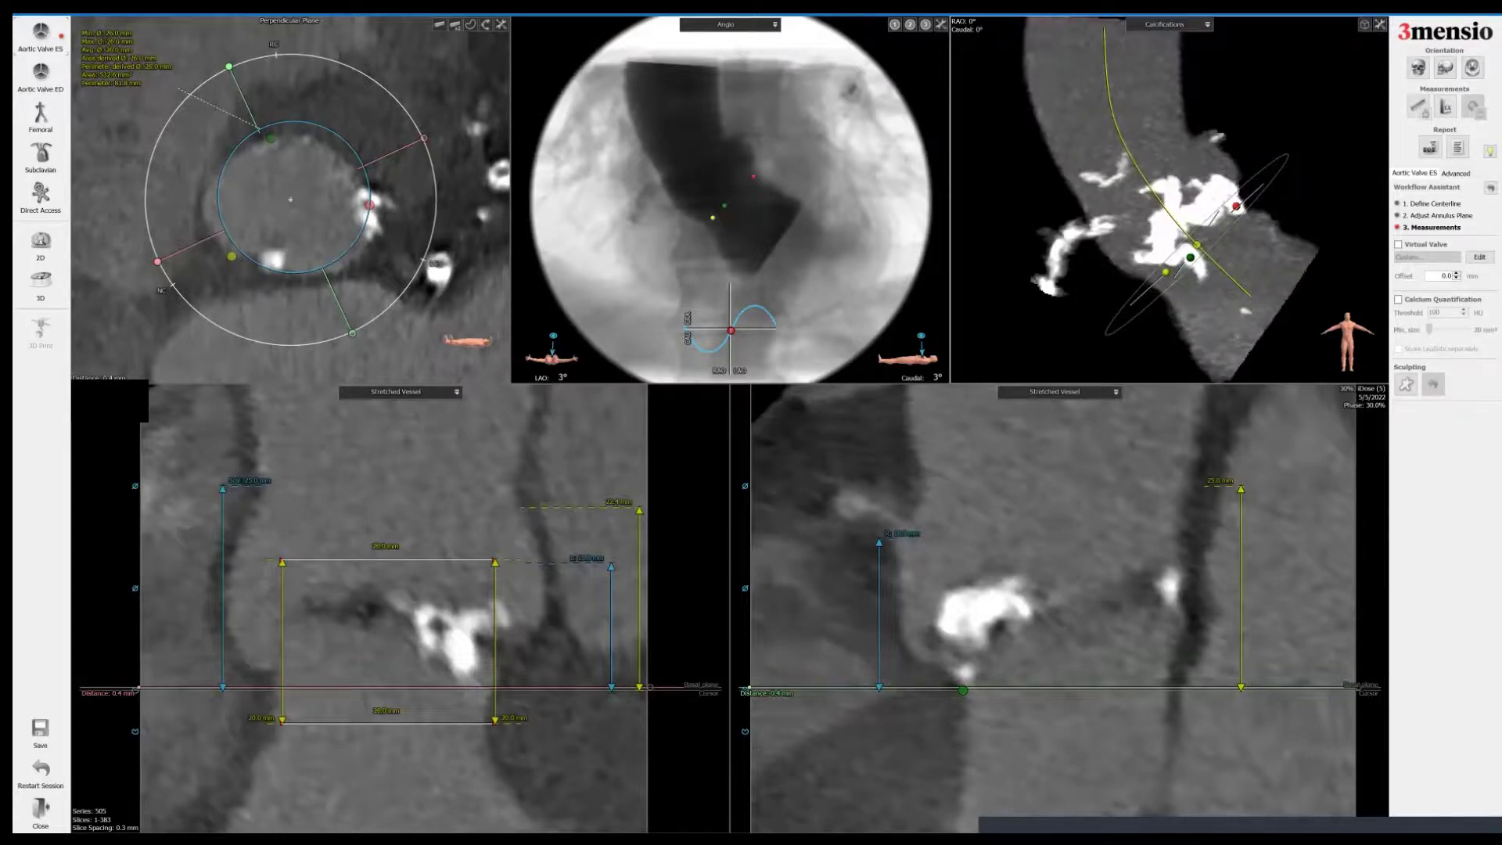
left_click_drag(1220, 168, 1228, 130)
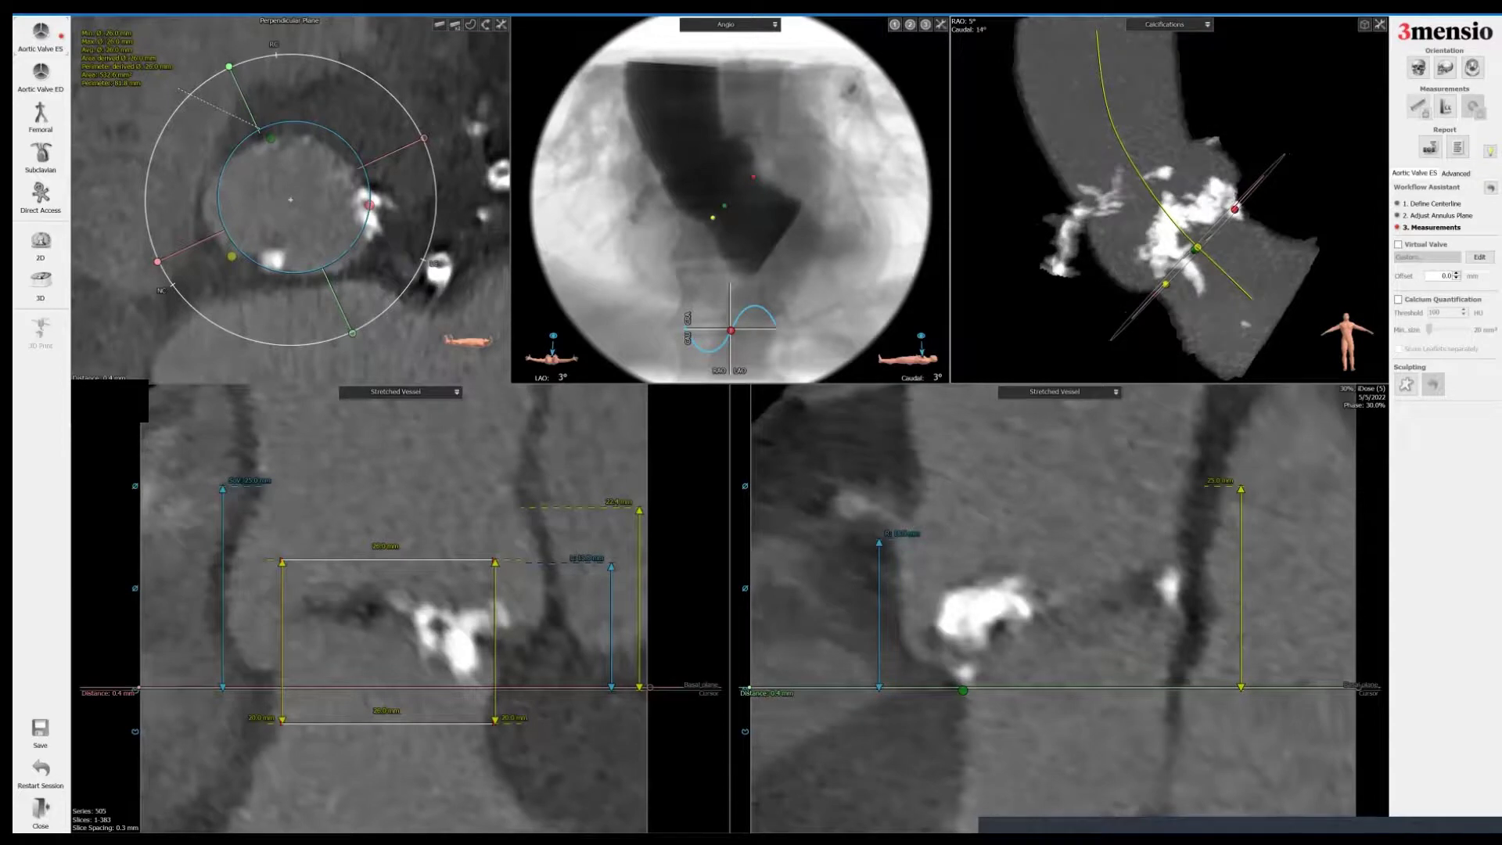
right_click(1208, 76)
left_click(745, 285)
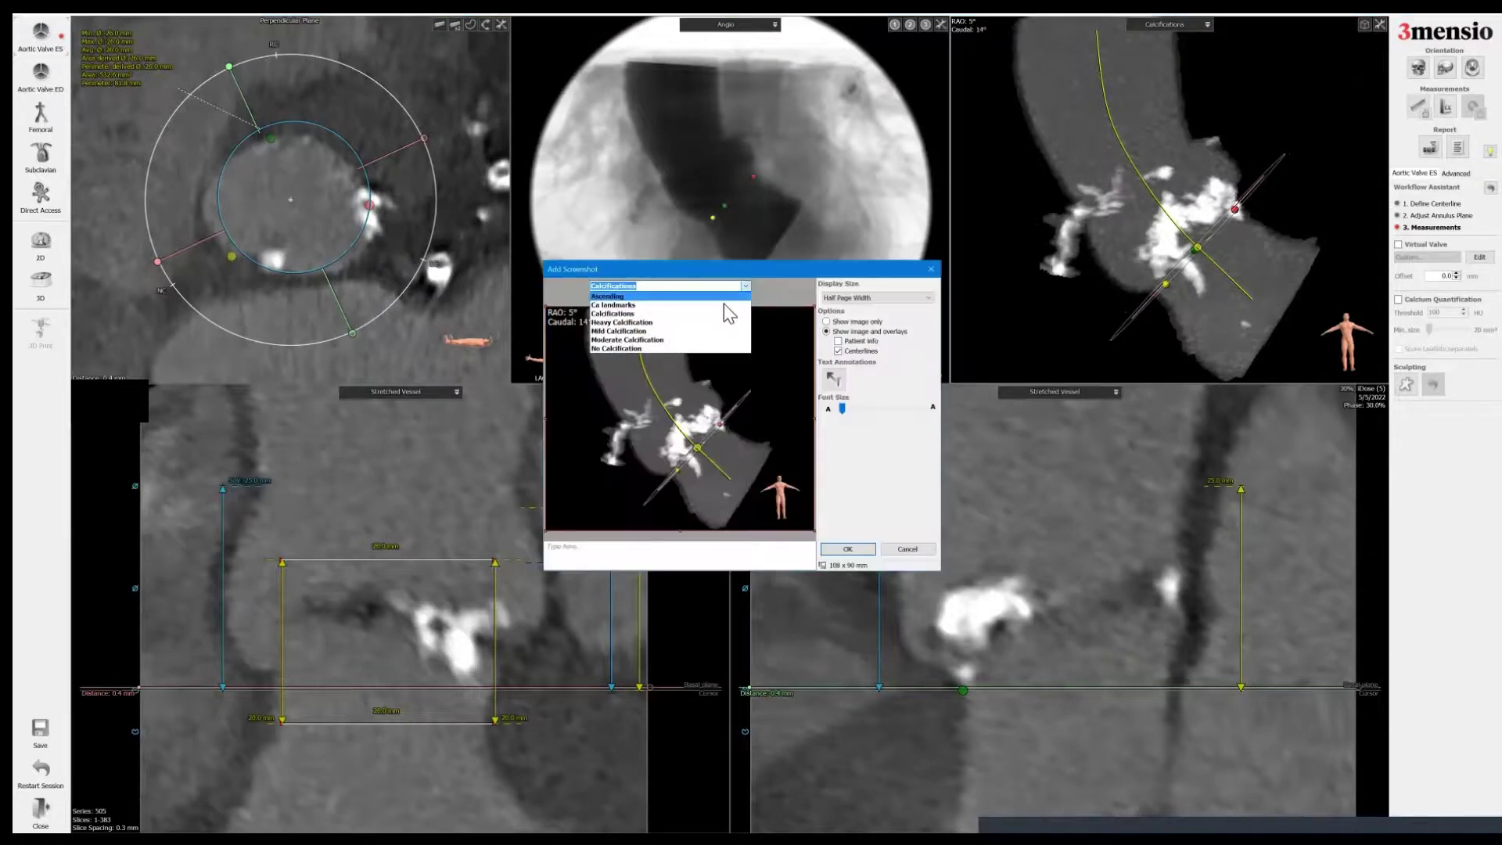
left_click(724, 299)
left_click(852, 548)
key("Return")
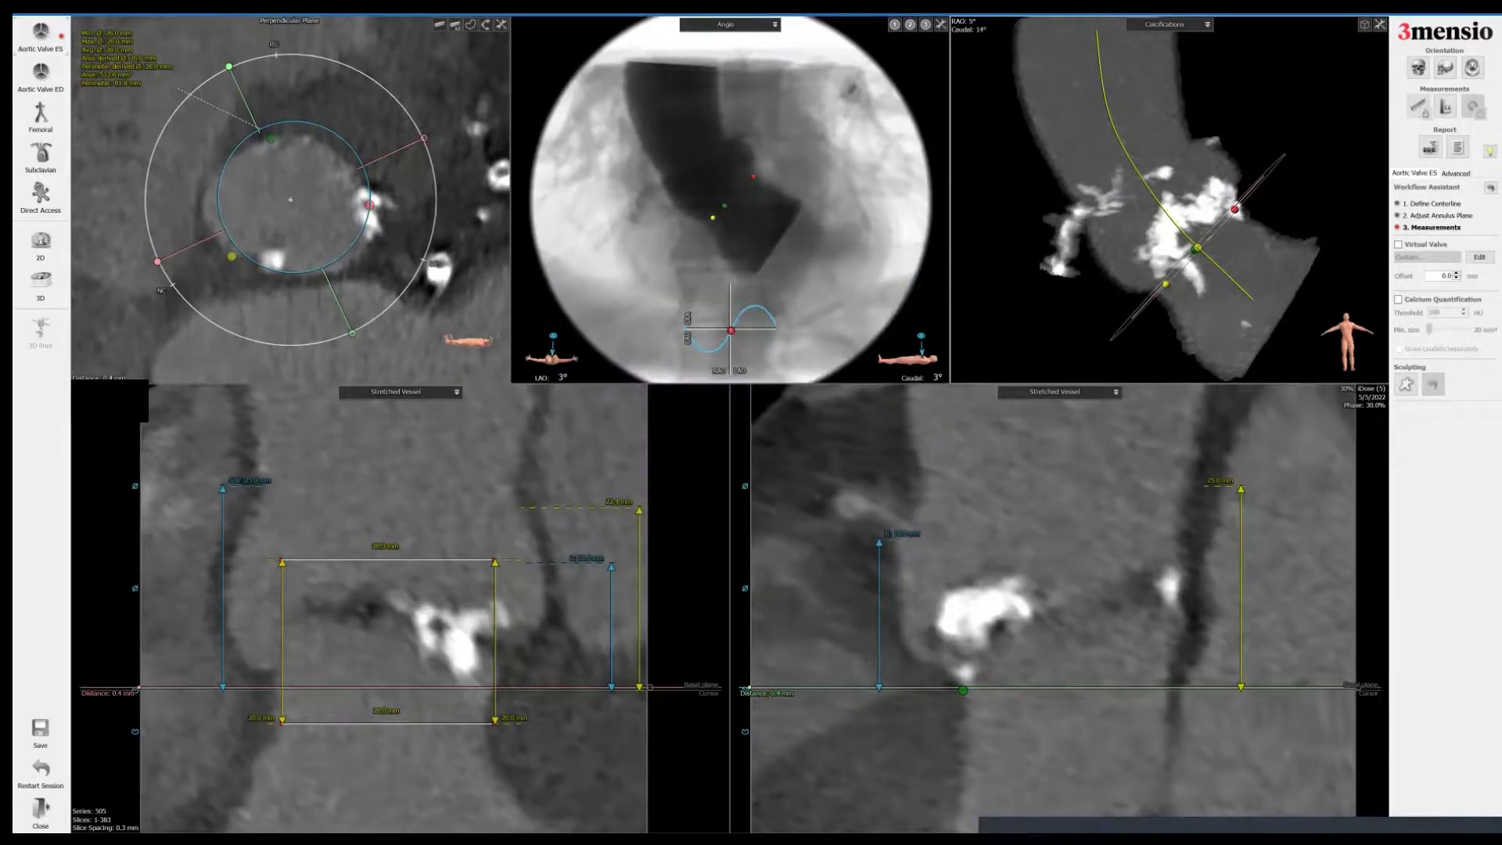
Switch the 3D view back to Hockey Puck (MIP) and add a report screenshot of the valve calcification seen along the aortic axis
left_click(1168, 24)
left_click(1168, 45)
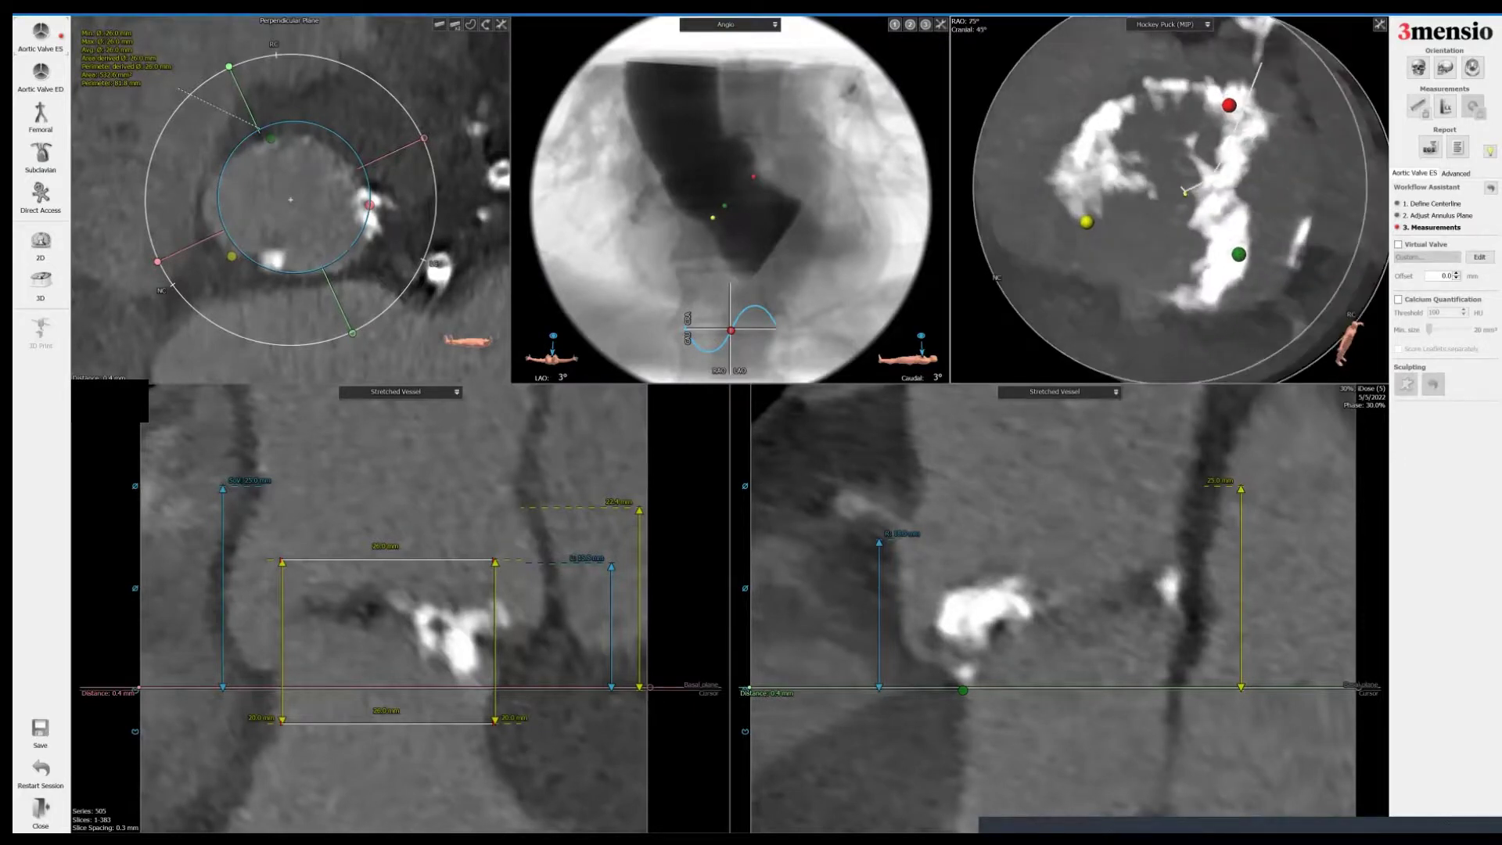
right_click(1247, 121)
left_click(1283, 128)
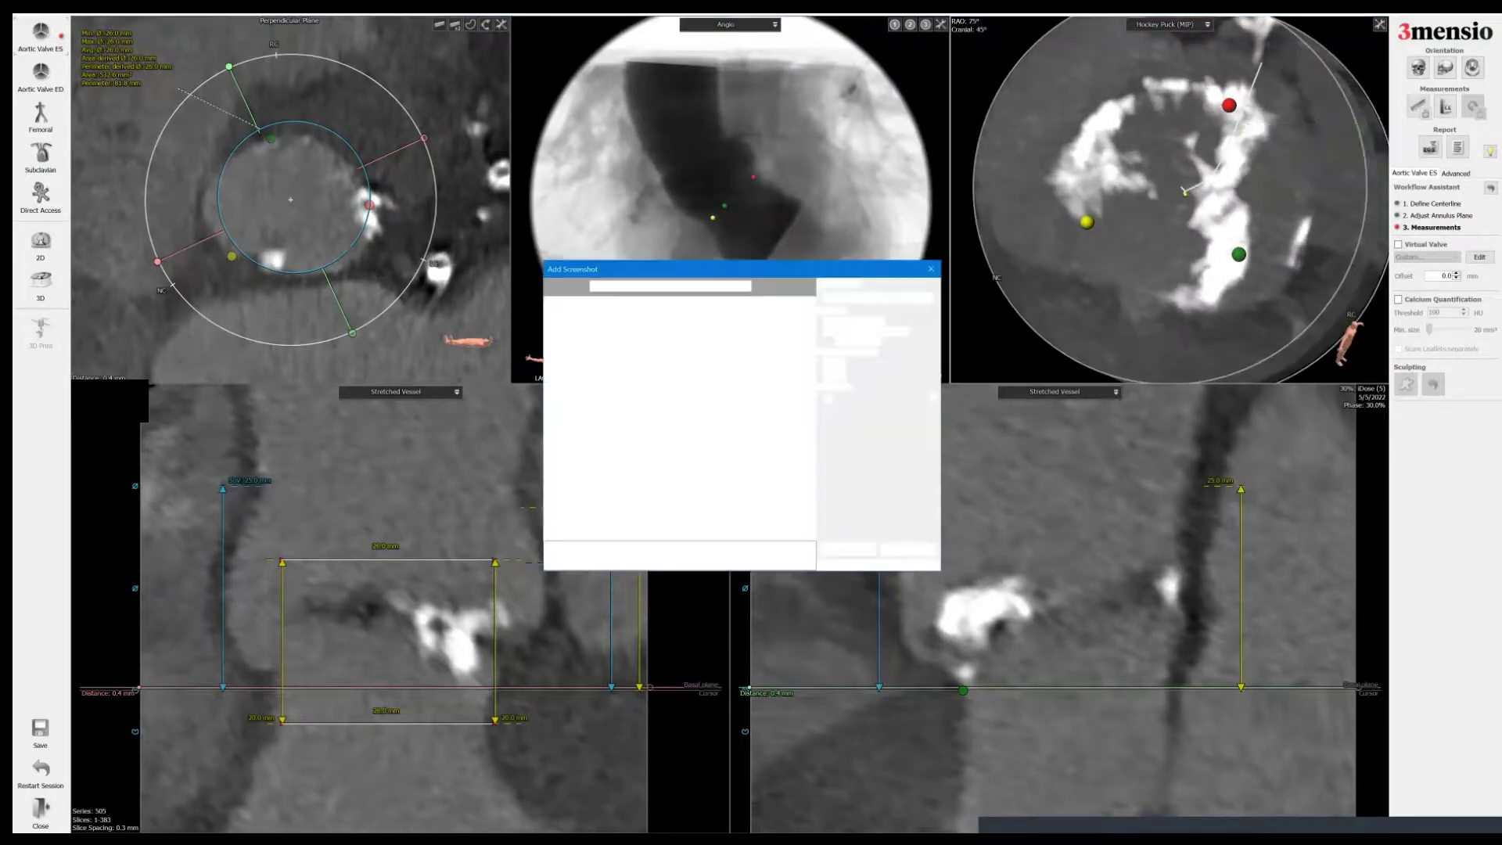
left_click(848, 549)
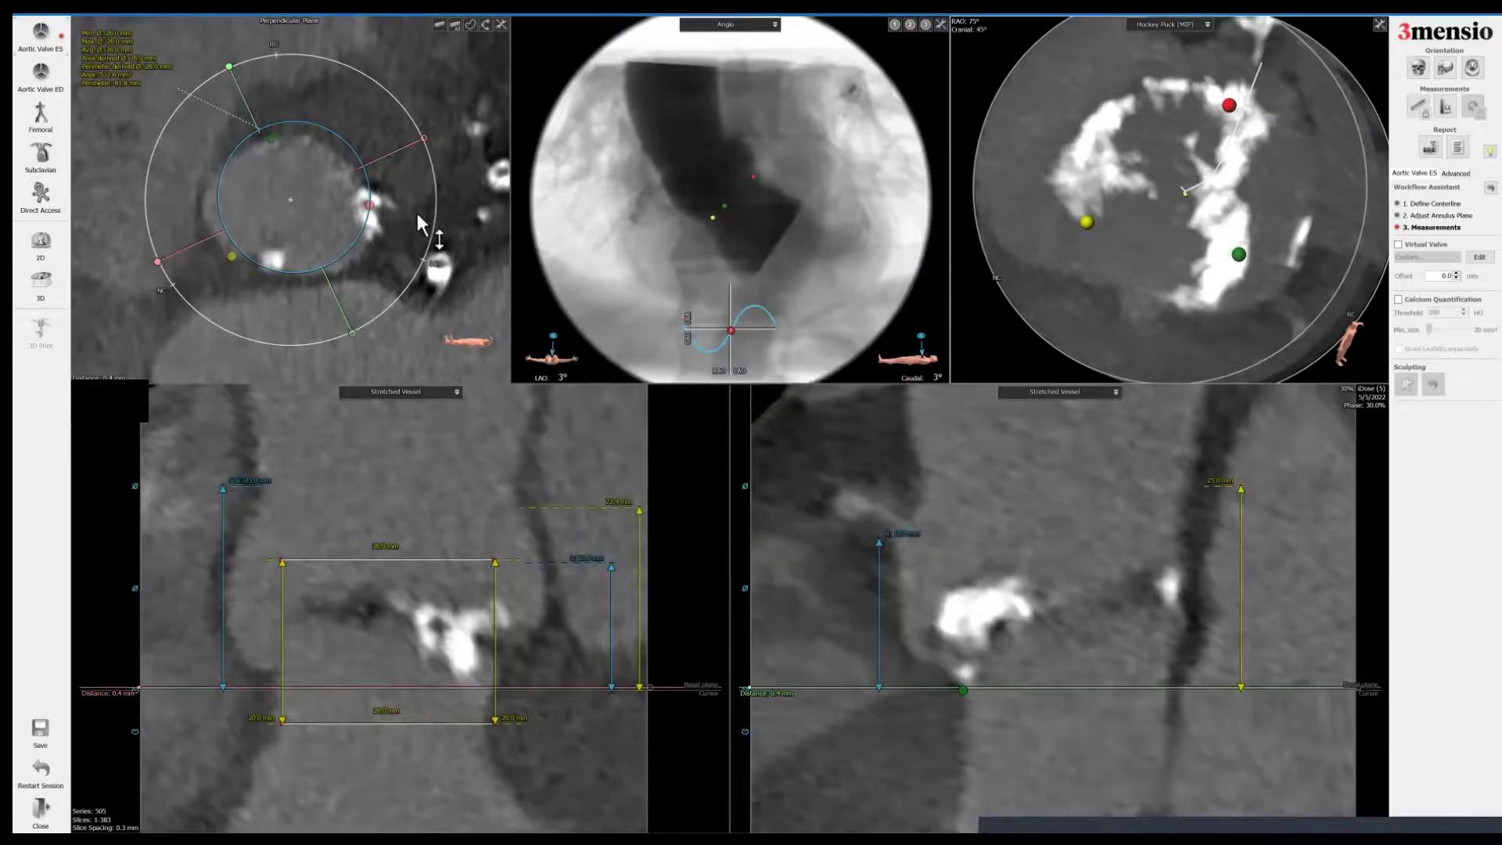
Enlarge the circle to 29 mm at the 9.6 mm level and try different positions over the leaflet calcification
mouse_move(417, 361)
middle_mouse_down()
mouse_move(414, 335)
mouse_move(417, 362)
middle_mouse_up()
left_click_drag(416, 333, 419, 280)
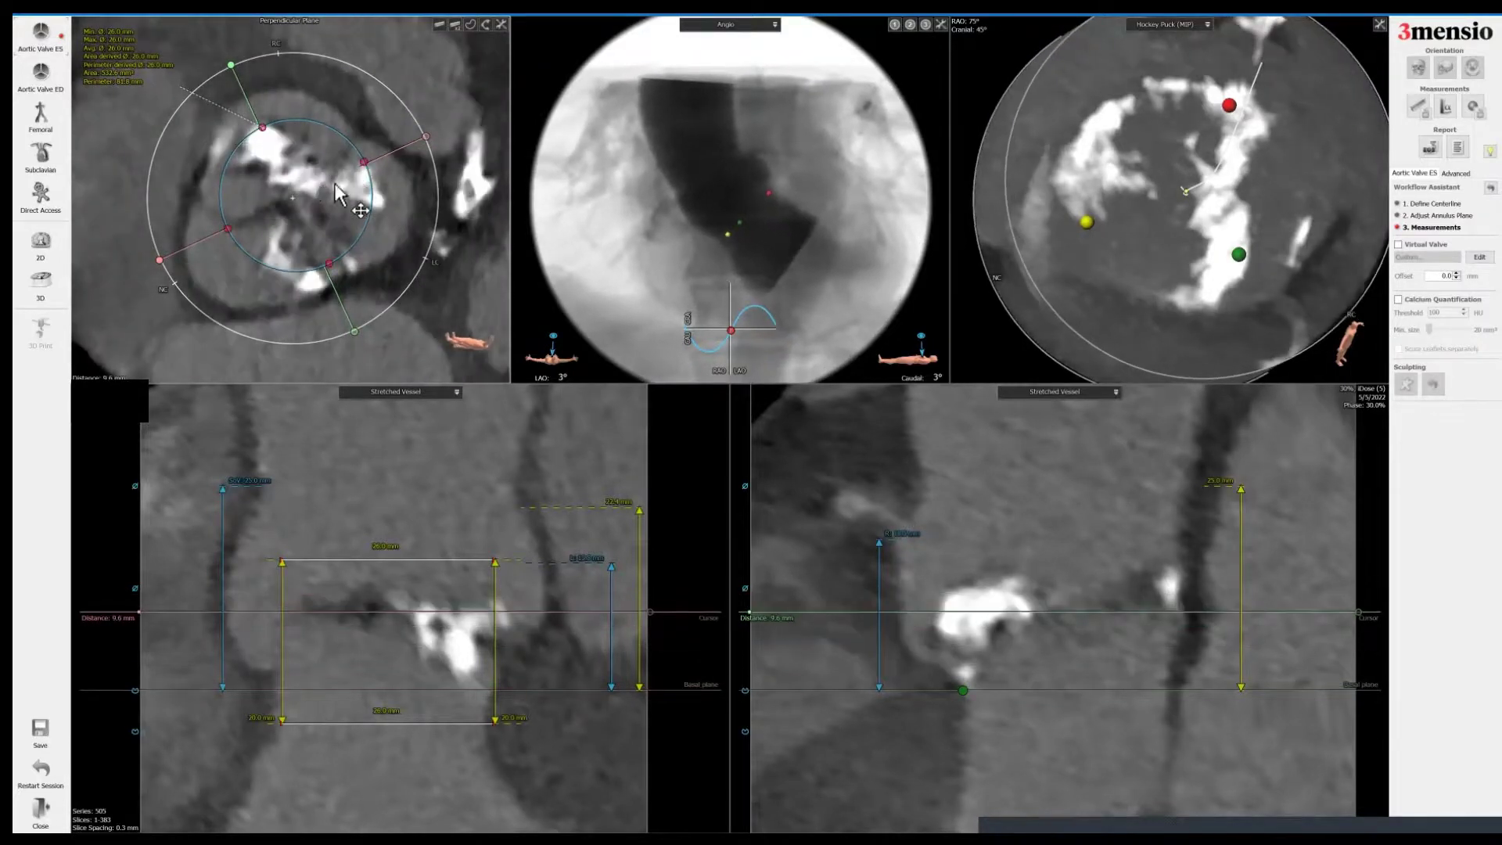
left_click_drag(341, 208, 339, 156)
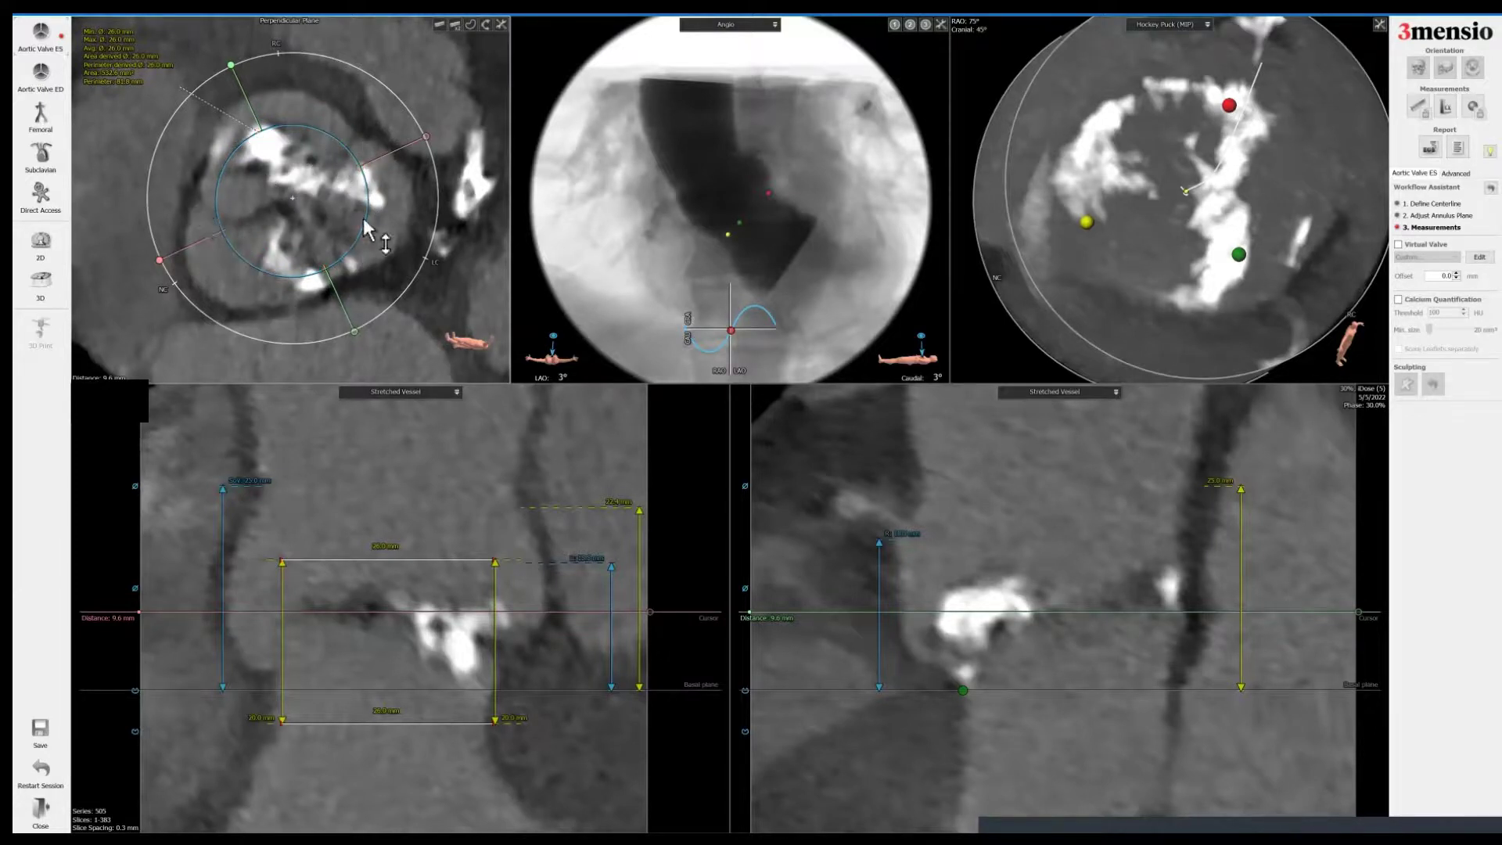
left_click_drag(326, 272, 338, 281)
mouse_move(347, 198)
left_mouse_down()
mouse_move(327, 208)
mouse_move(349, 190)
left_mouse_up()
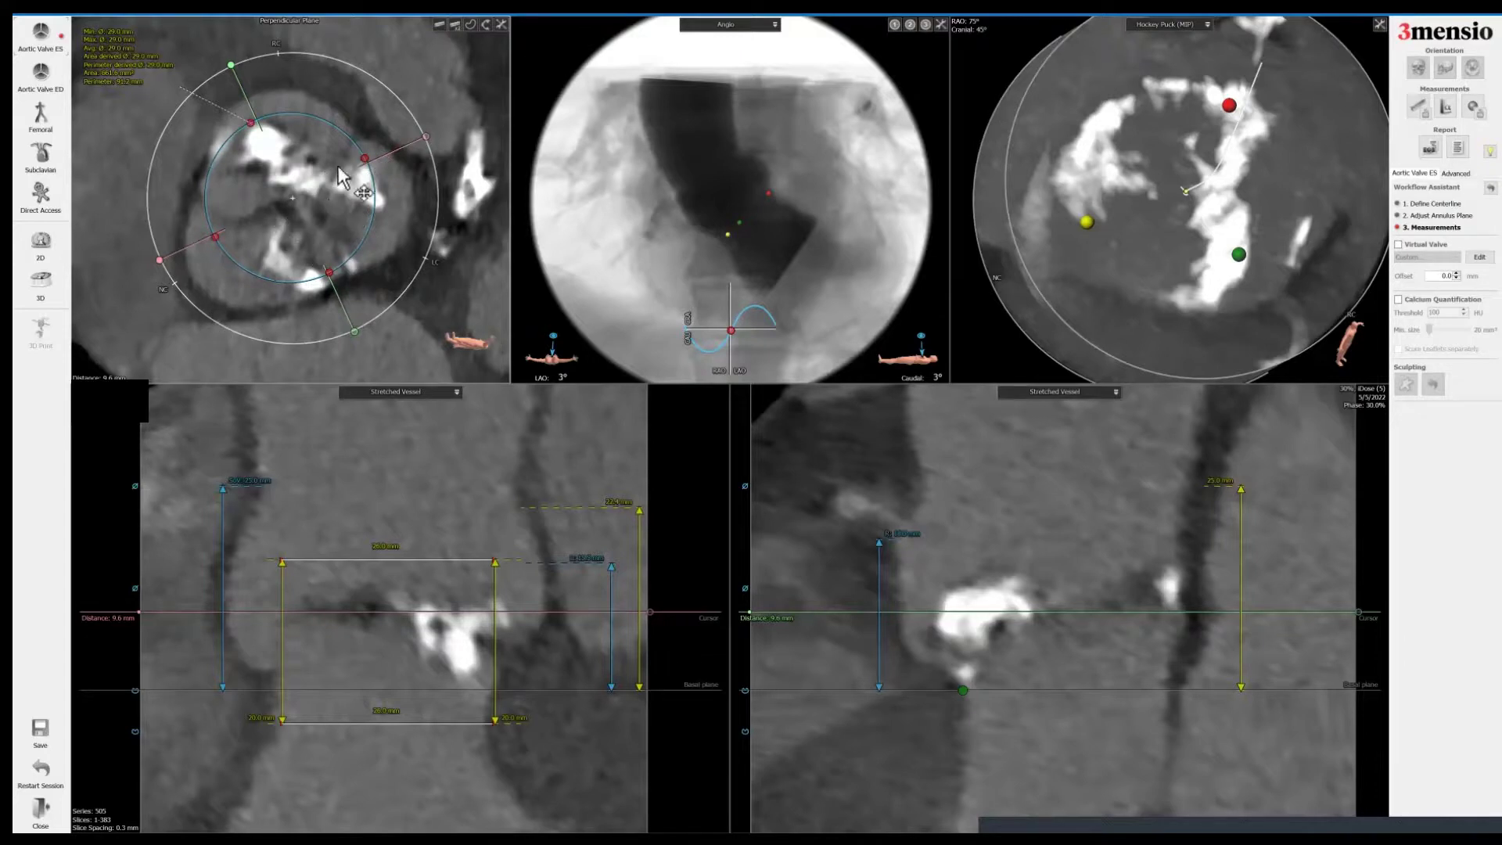
left_click_drag(338, 166, 301, 232)
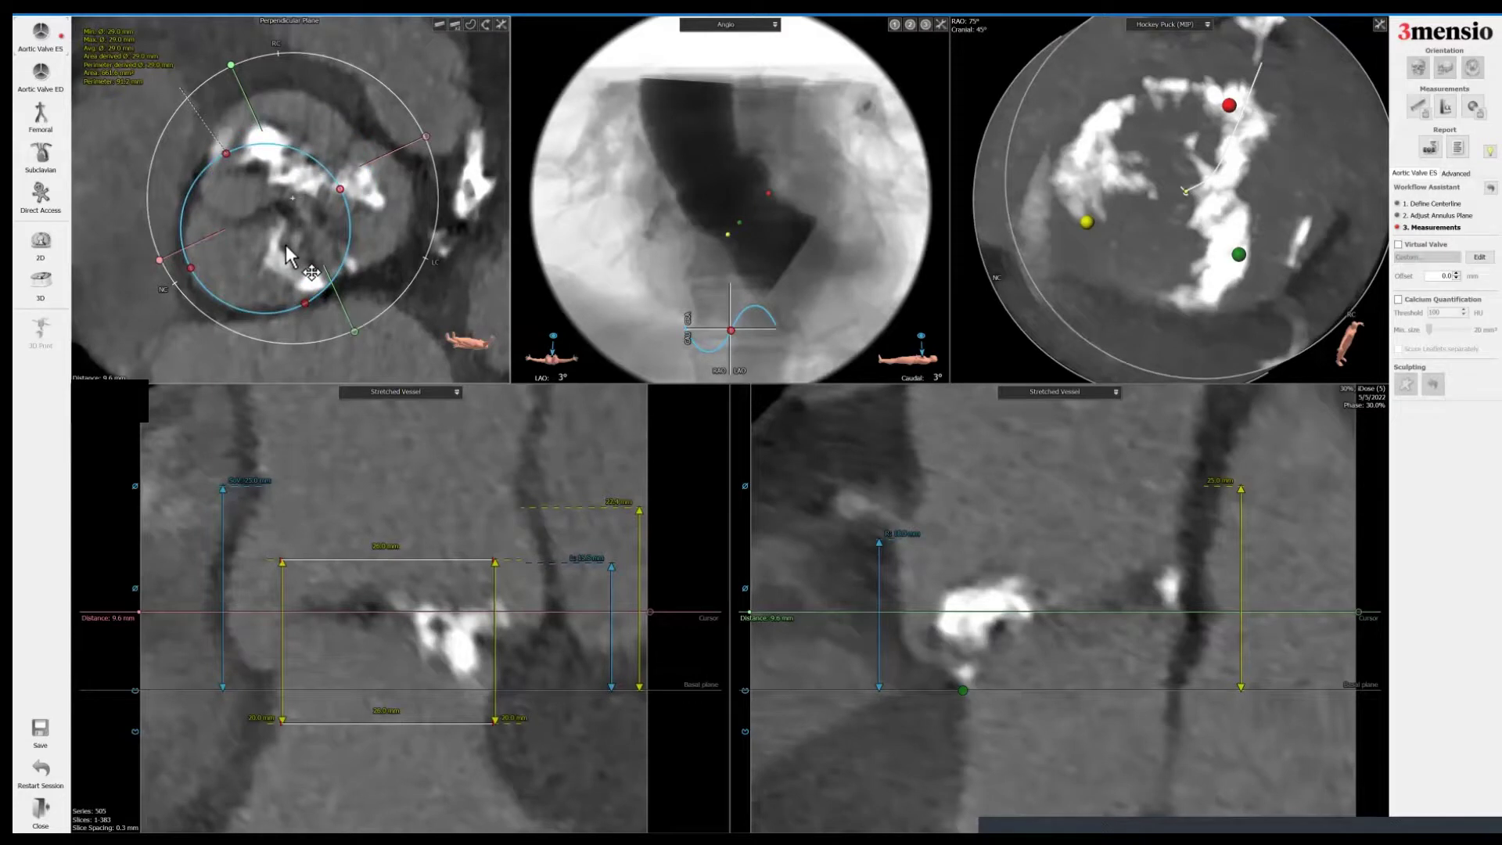
left_click_drag(285, 245, 321, 162)
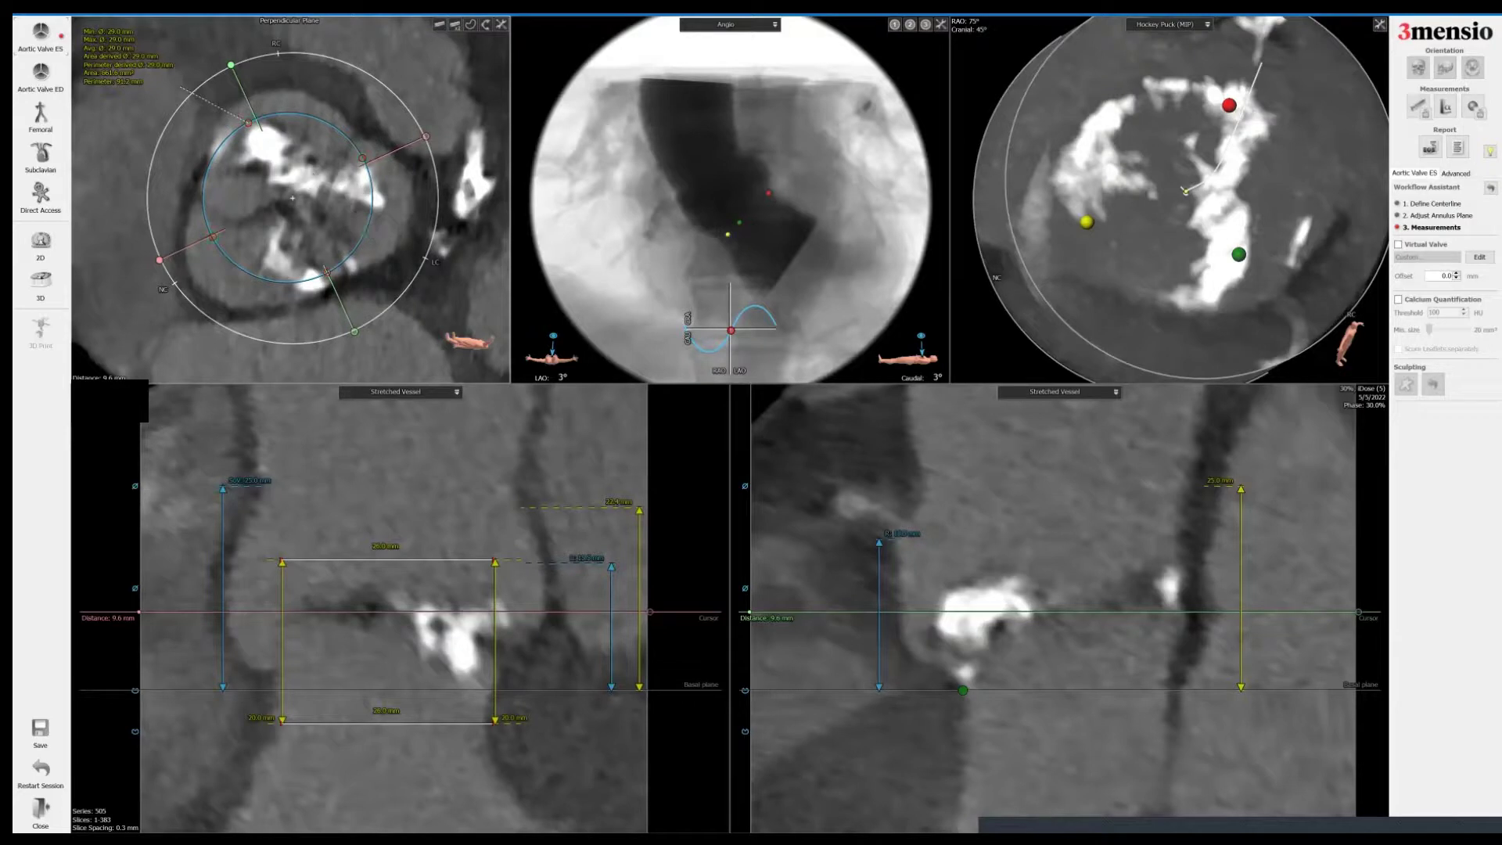
Rotate the hockey puck view to RAO 10°, caudal 15°, and shrink the circle around the annulus at the basal plane
left_click_drag(1186, 191, 1137, 159)
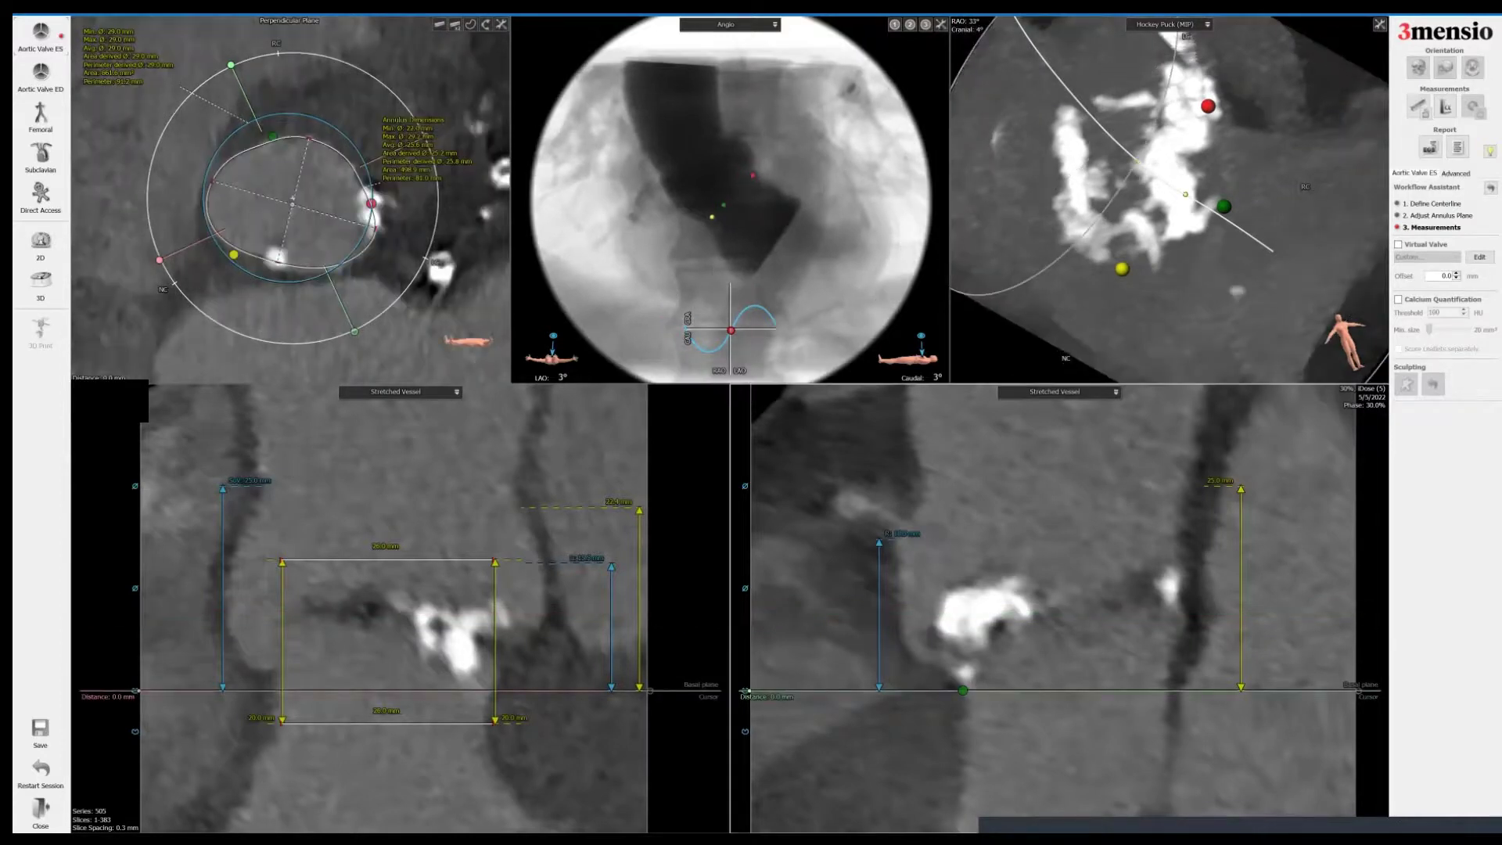
left_click_drag(1173, 195, 1141, 163)
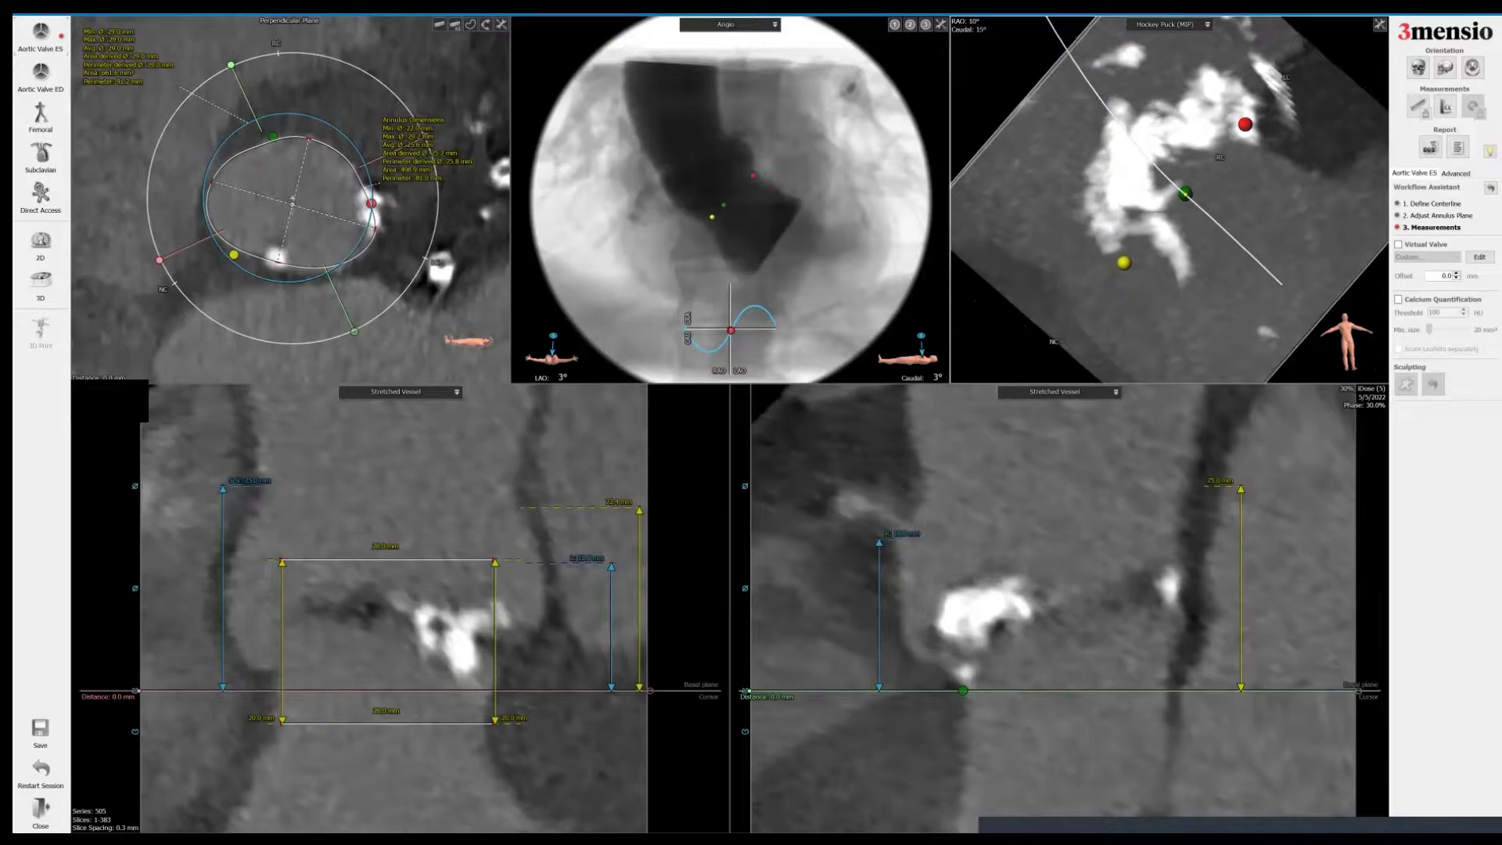
mouse_move(365, 191)
left_click_drag(334, 281, 329, 255)
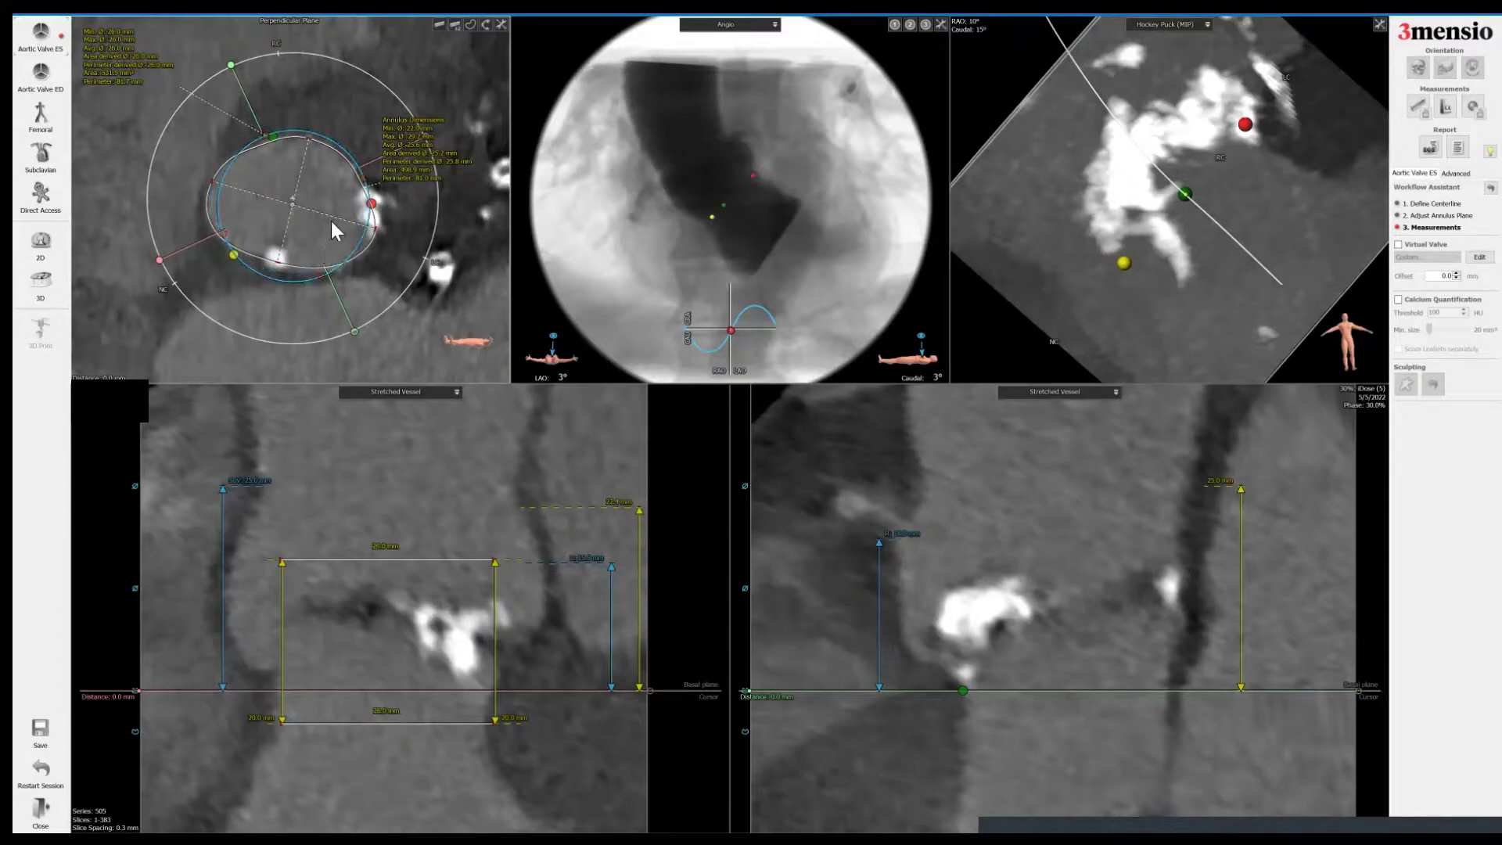
Turn the angio view to RAO 10°, caudal 16°, and measure the root angle between the line through the cusp markers and the horizontal
left_click(486, 24)
left_click_drag(259, 117, 272, 117)
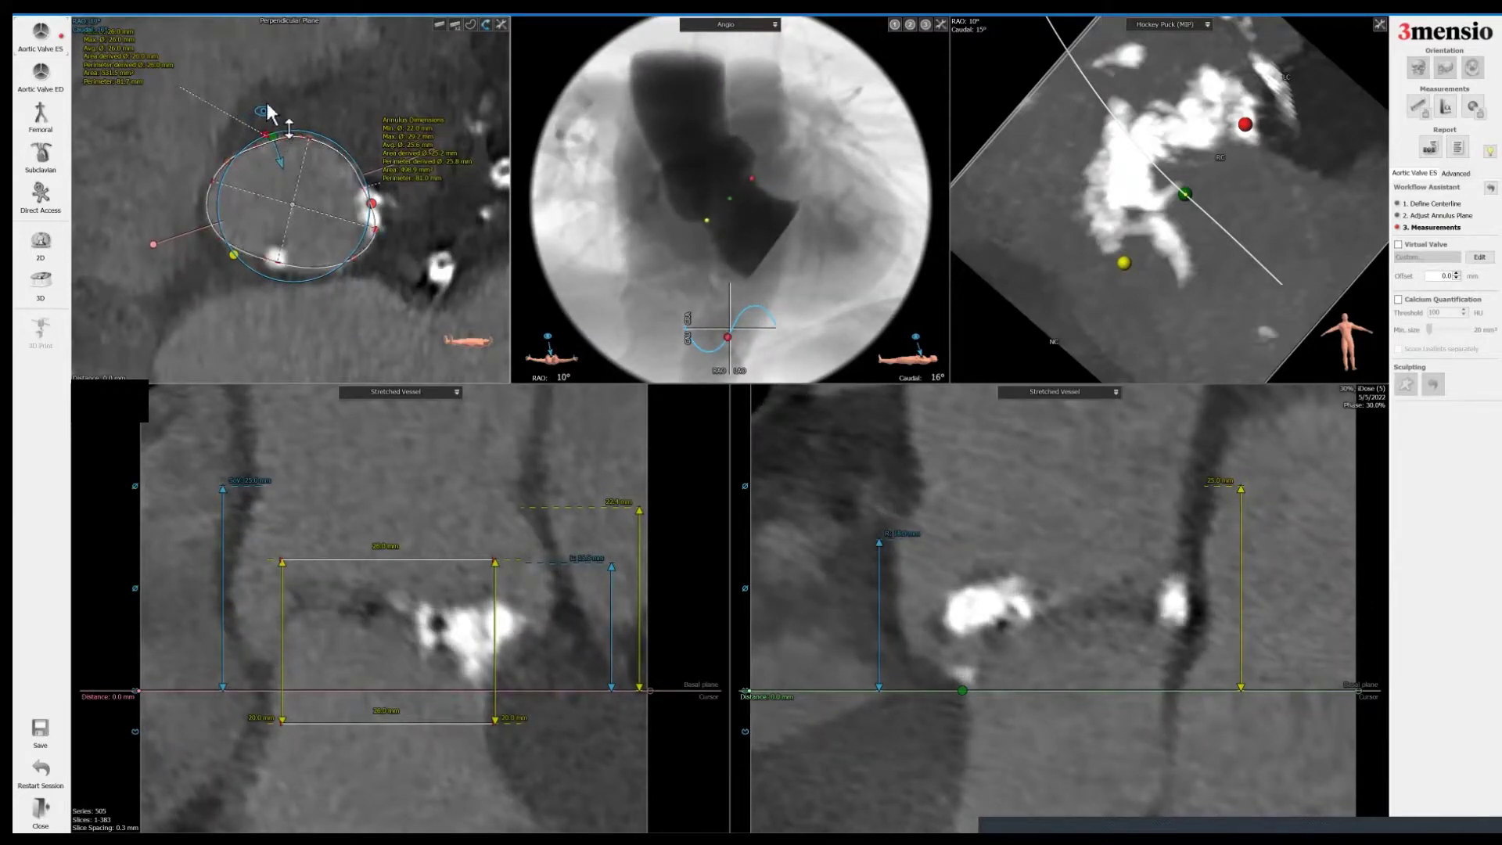
right_click_drag(692, 161, 693, 227)
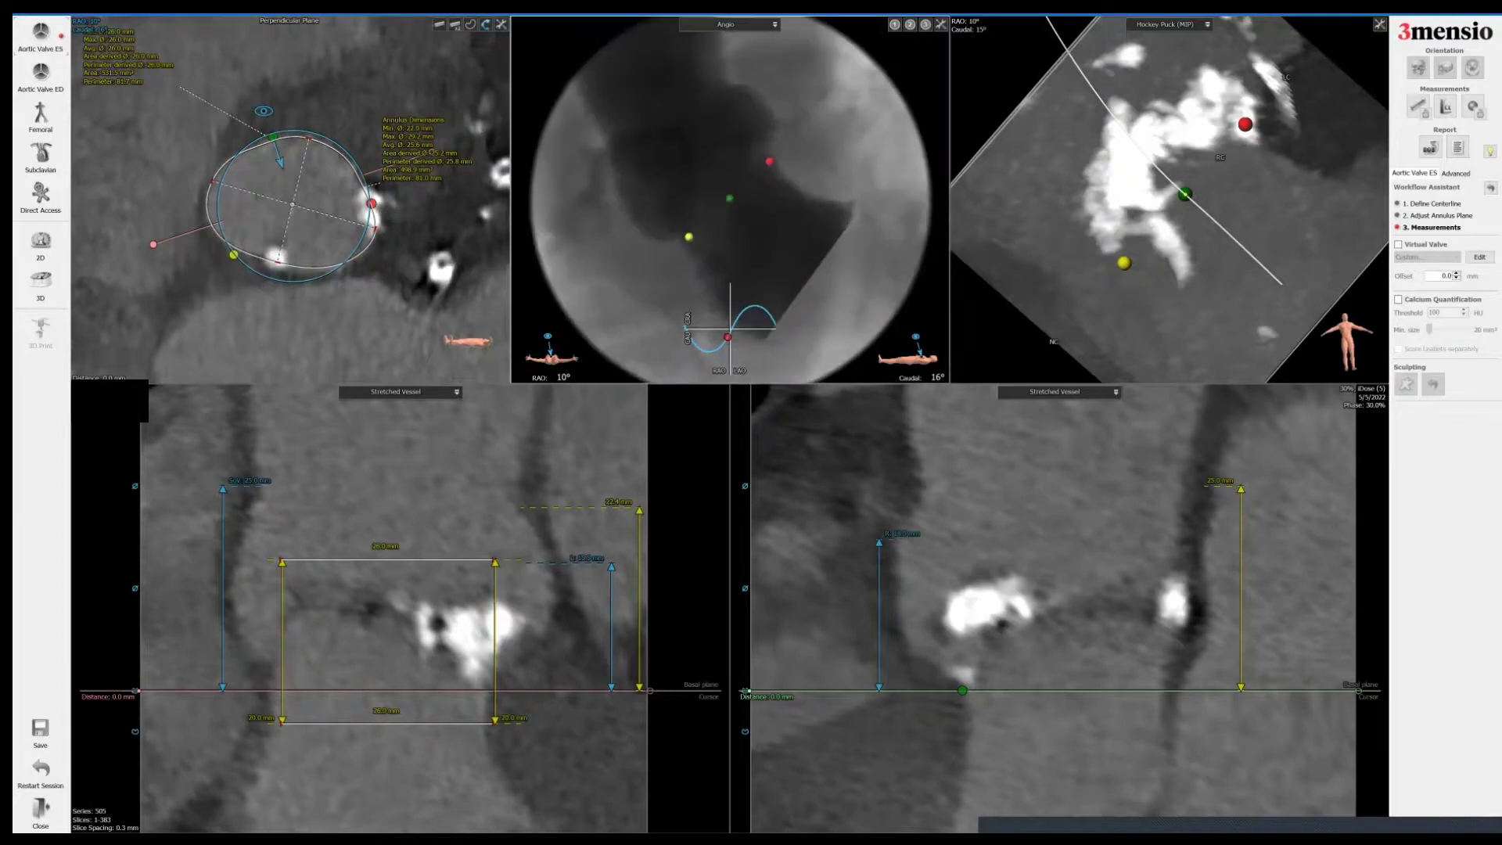
scroll(730, 198, "up", 1)
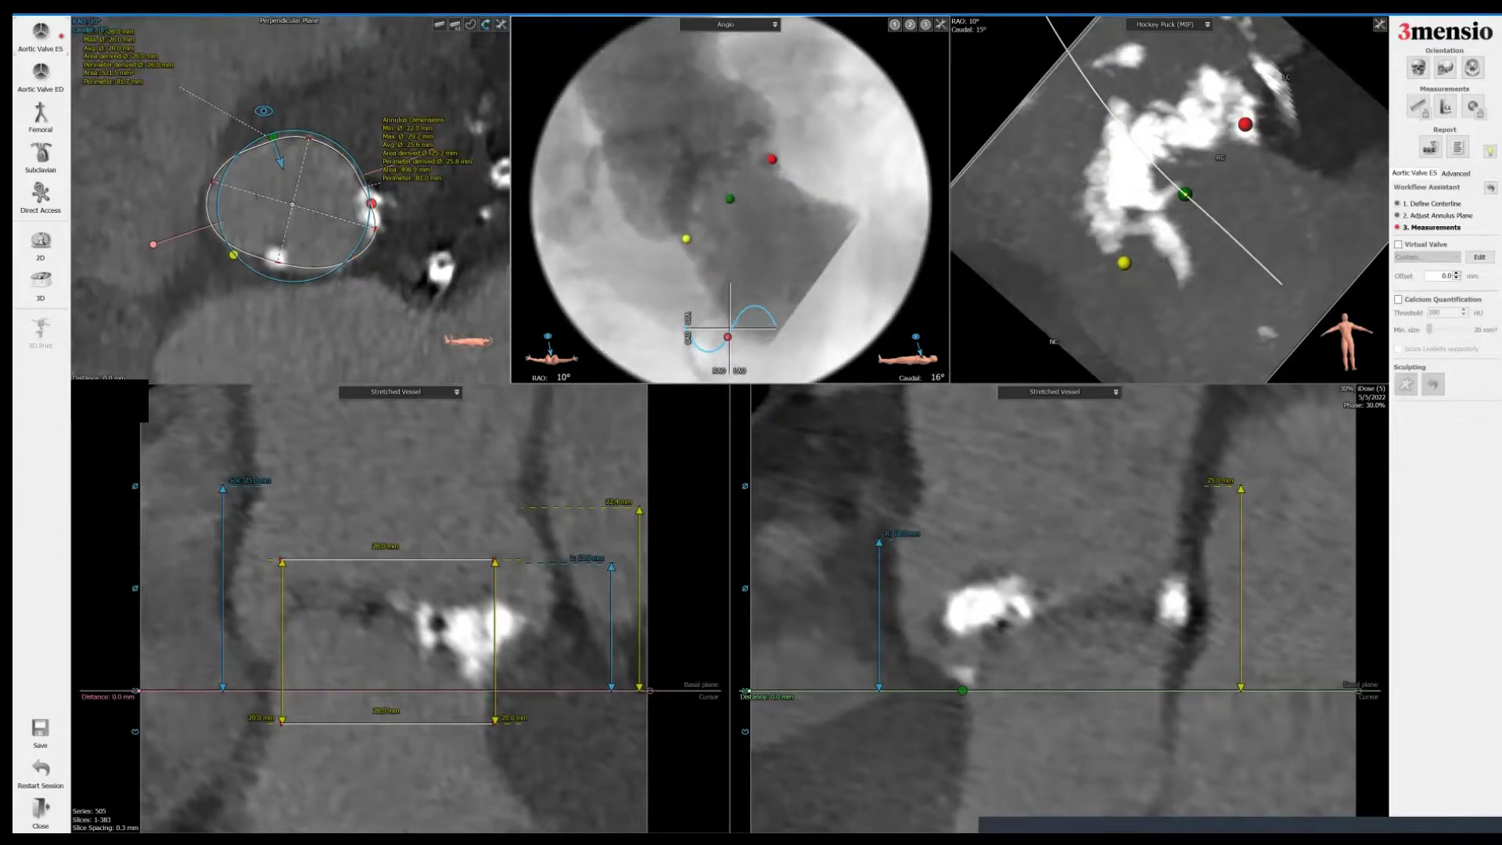
scroll(730, 198, "up", 1)
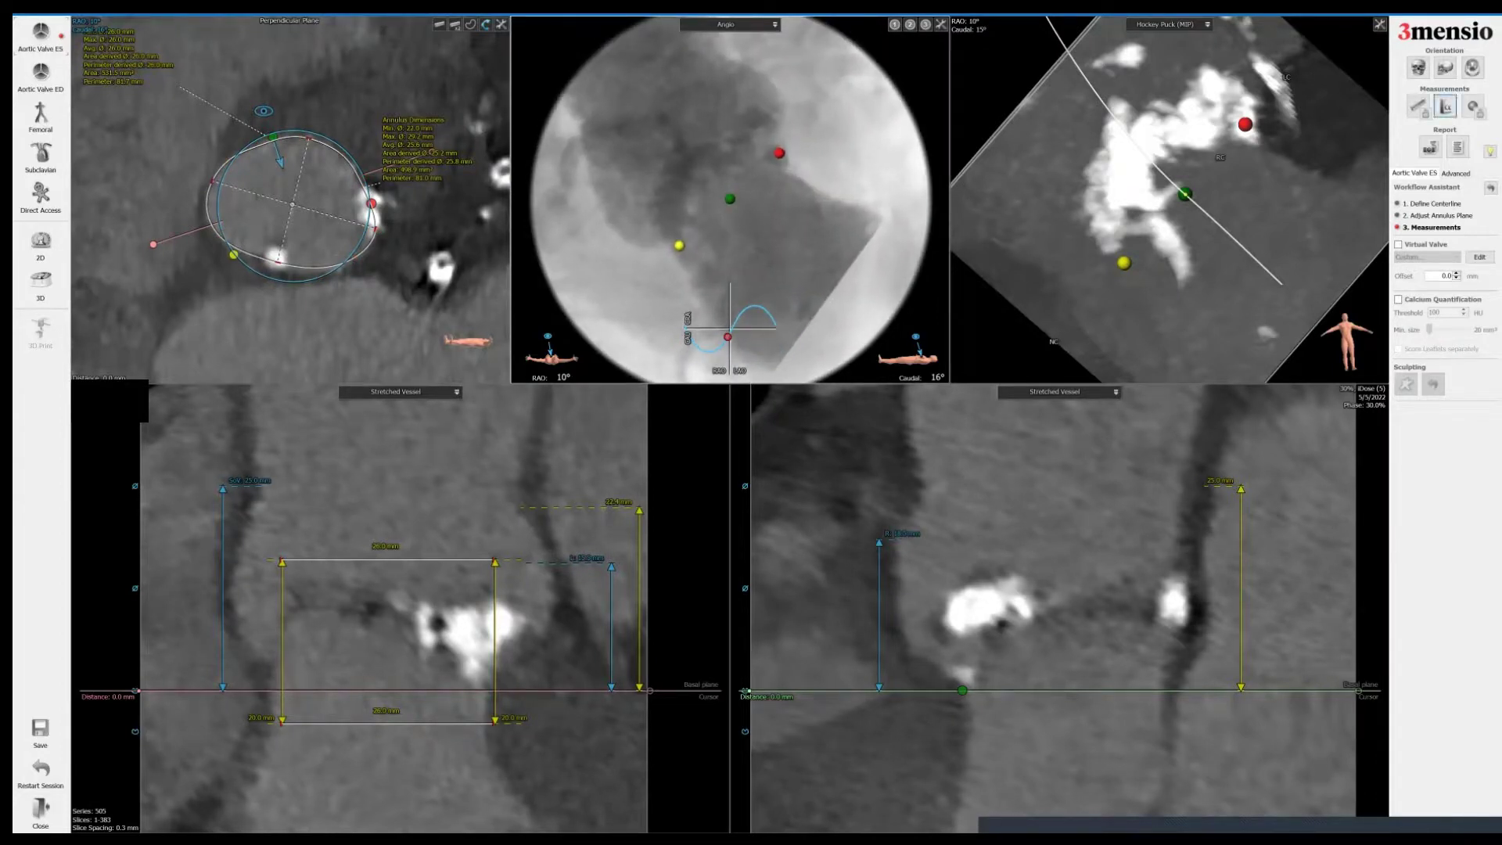
left_click(805, 125)
left_click_drag(685, 253, 789, 246)
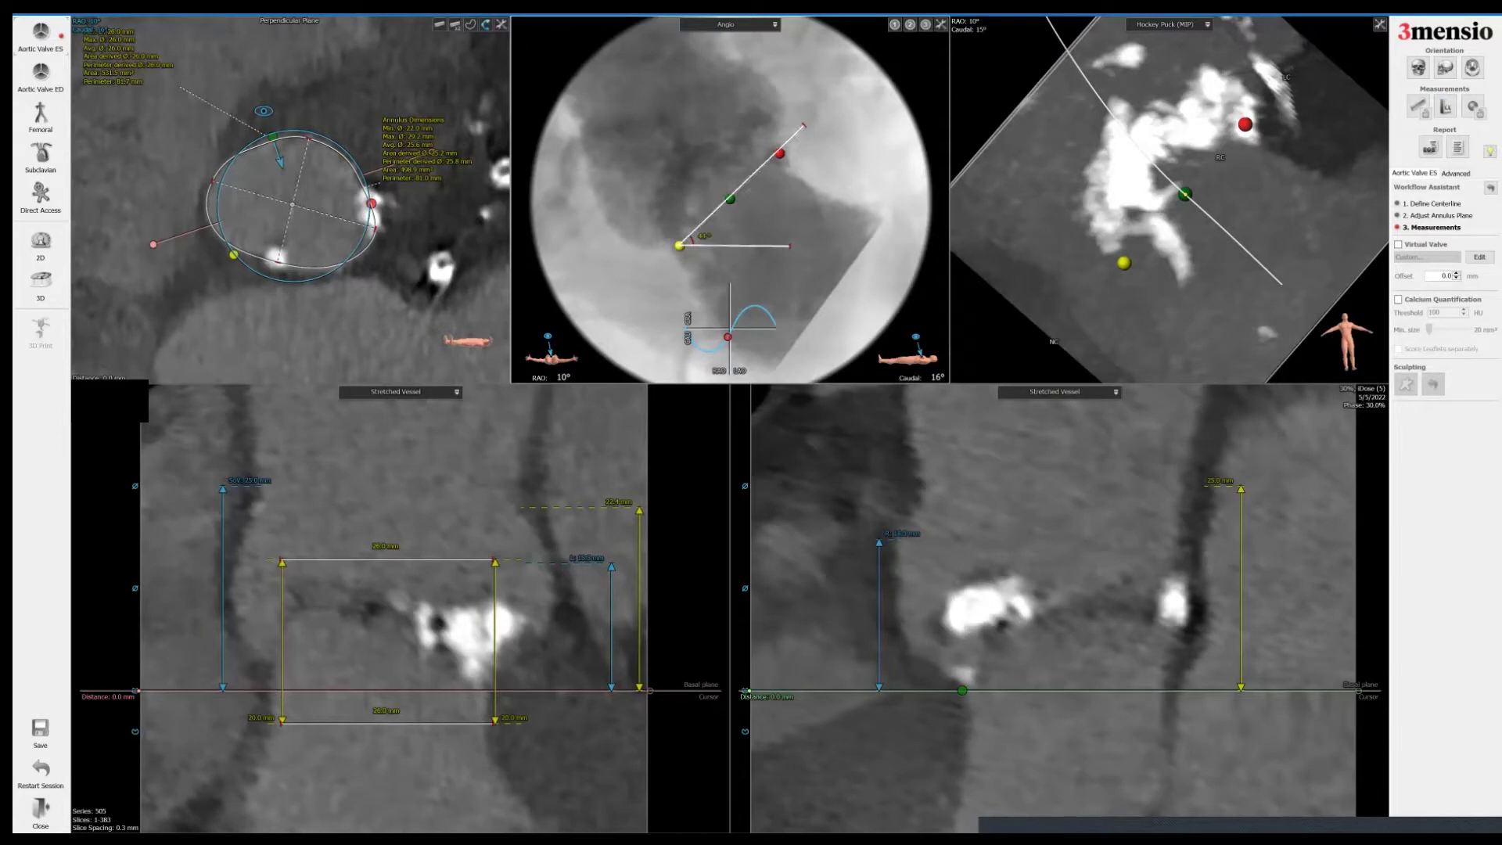
Add a report screenshot of the angio view with the angle measurement, titled Coplanar and root angles
right_click(836, 155)
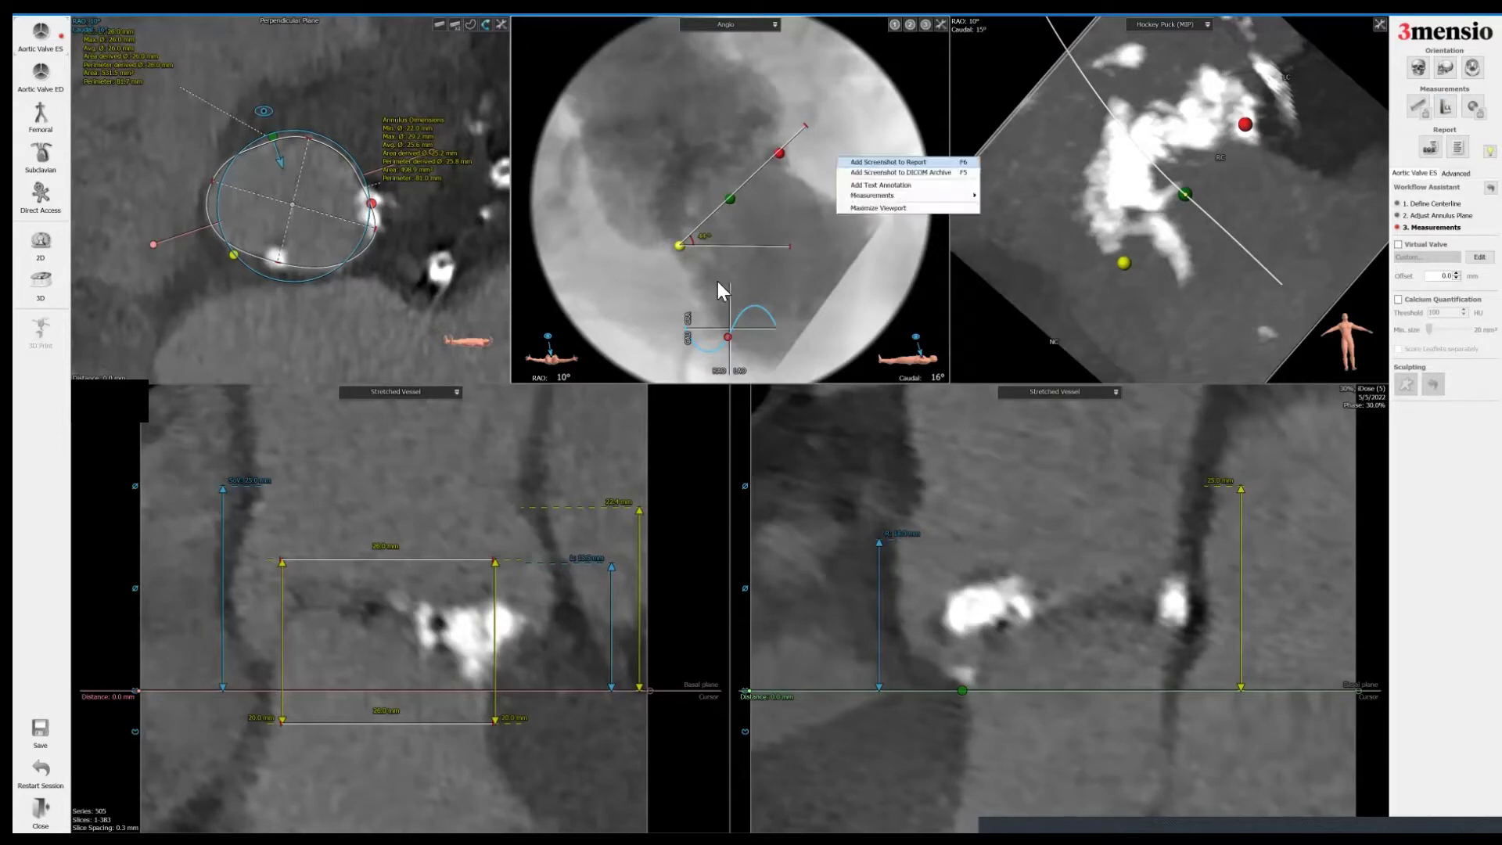
left_click(877, 163)
type("Coplanar and root angles")
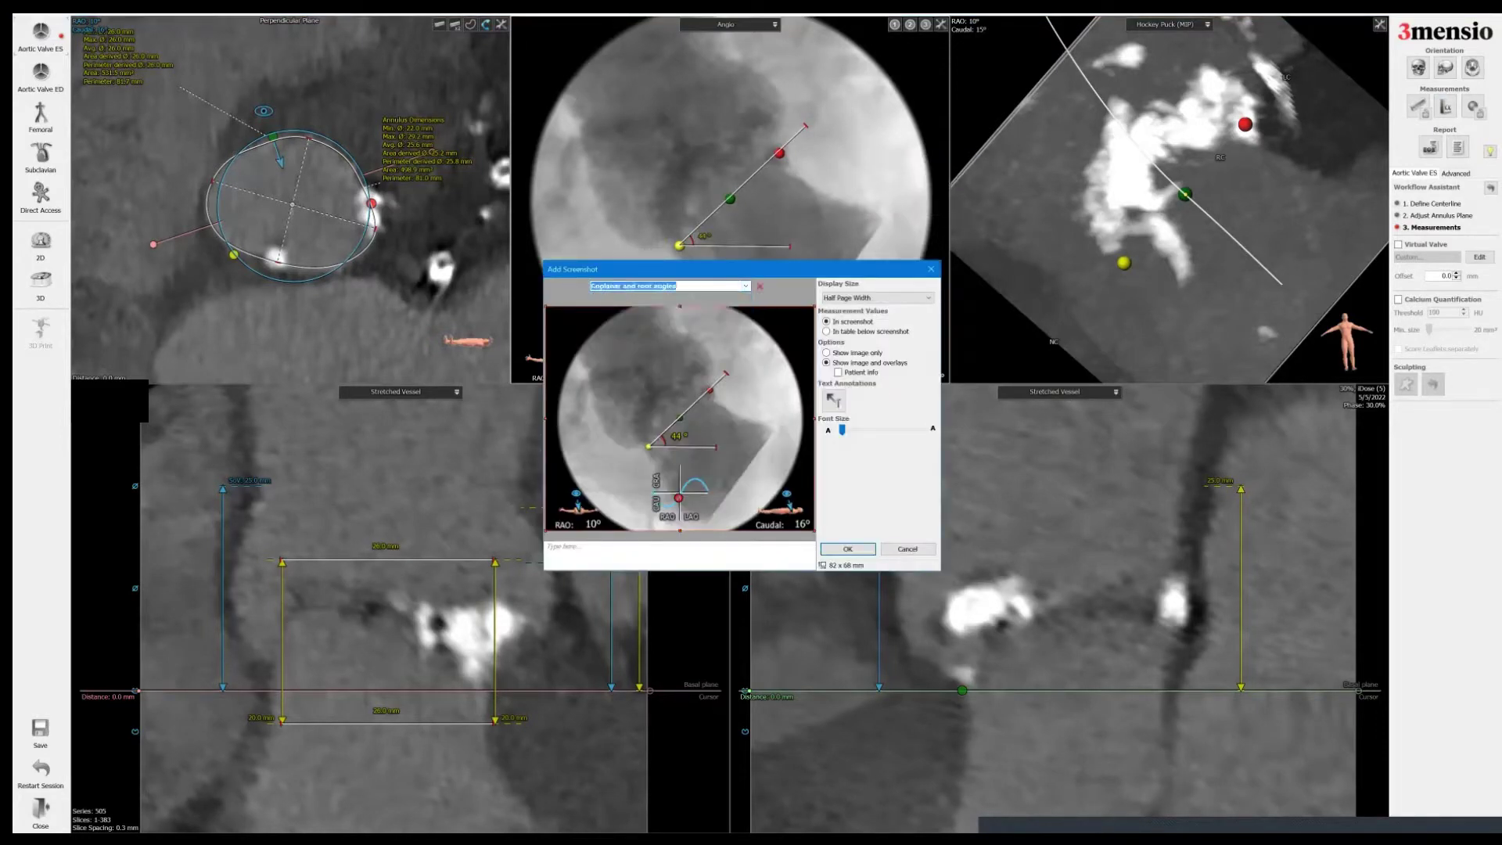
key("Return")
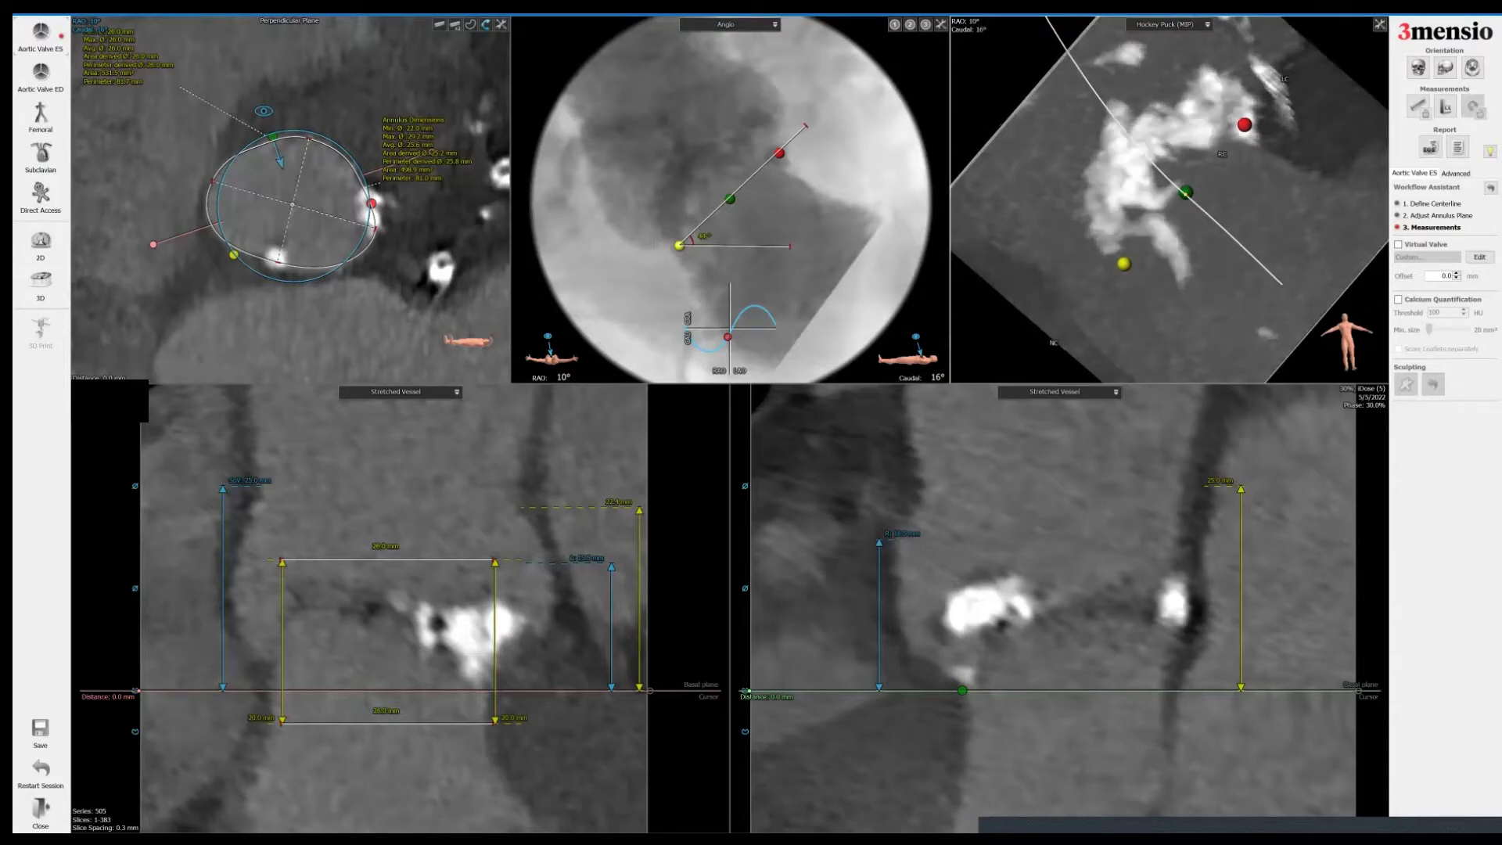
Add a half-page-width report screenshot of the hockey puck view with overlays, titled Ca landmarks
right_click(1246, 182)
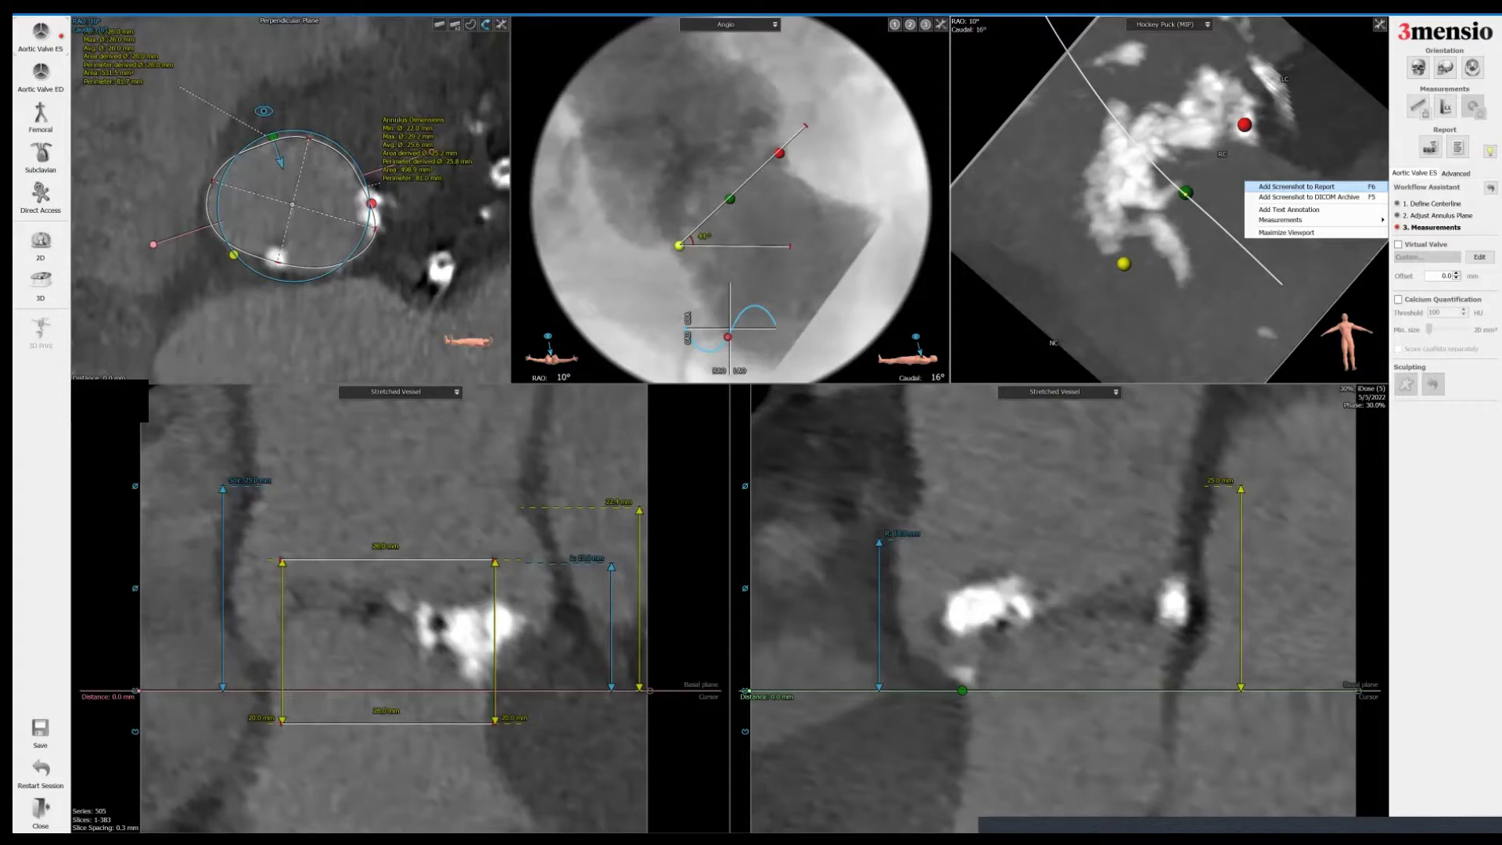
left_click(1297, 186)
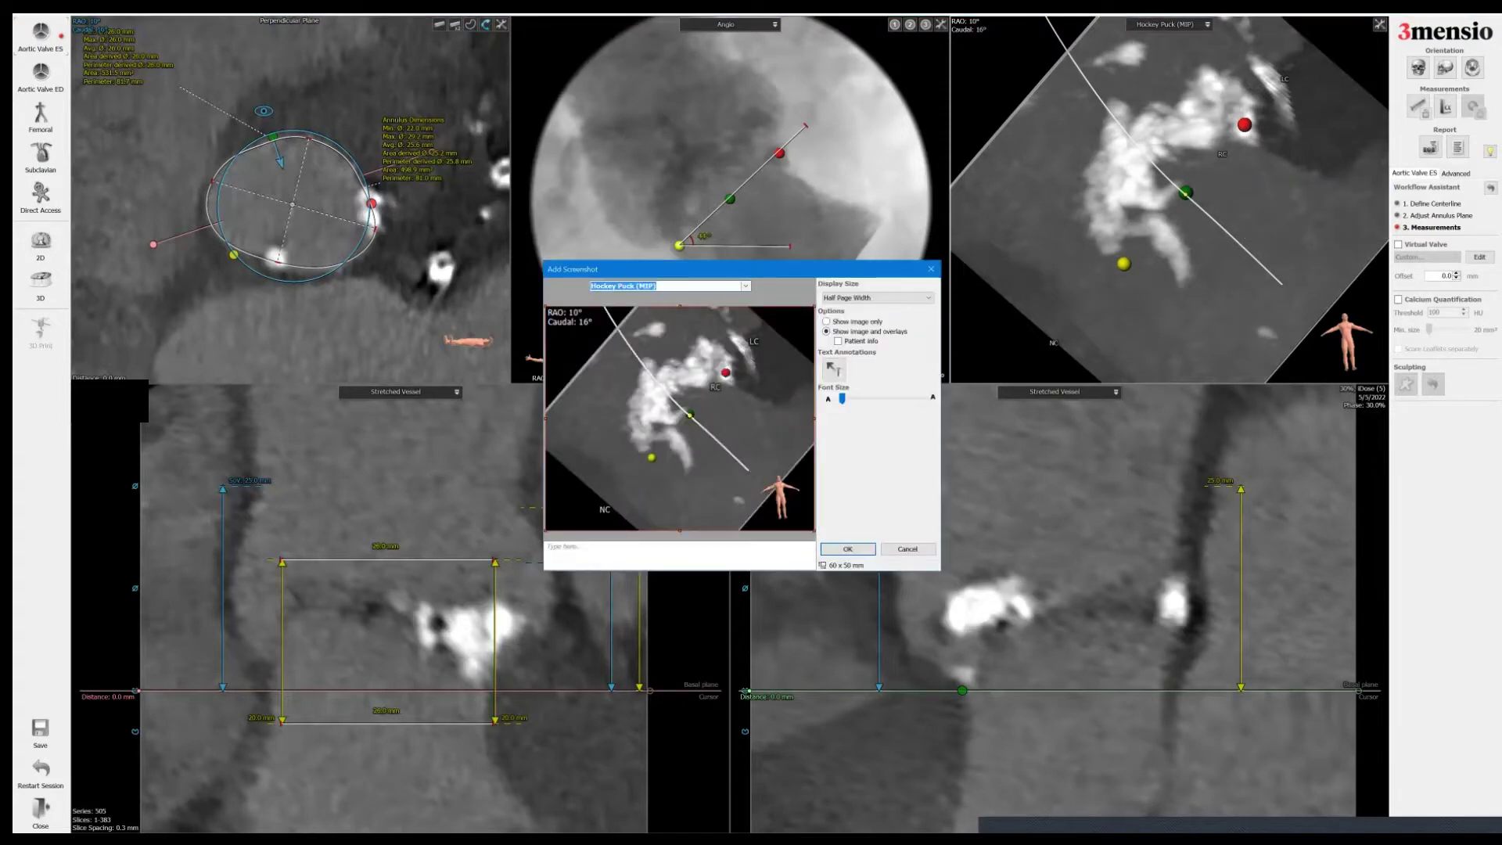
left_click(720, 307)
left_click(847, 548)
key("Return")
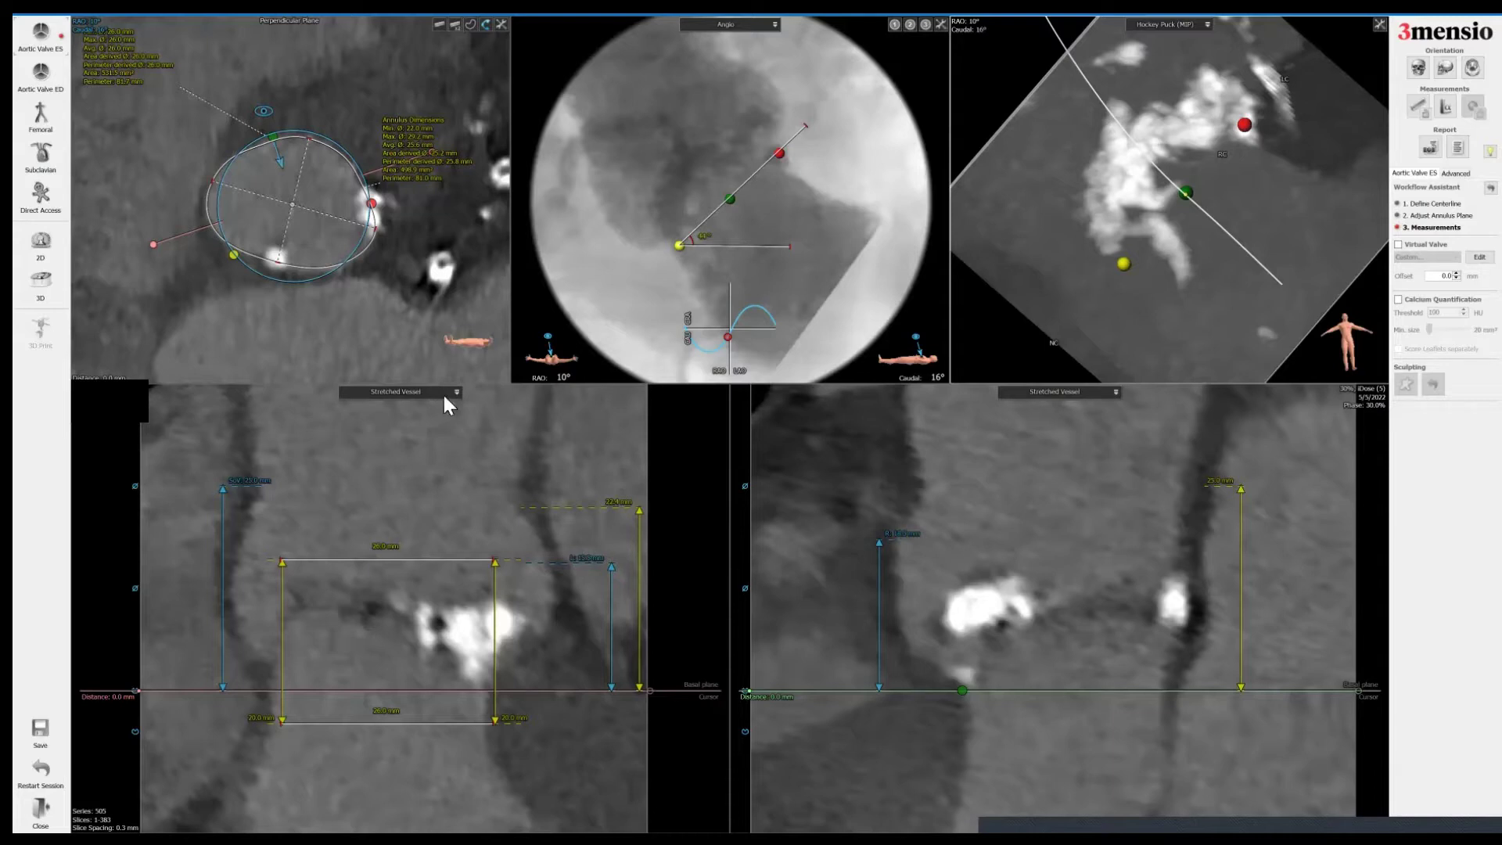
mouse_move(402, 341)
left_mouse_down()
mouse_move(415, 319)
mouse_move(402, 269)
mouse_move(402, 325)
left_mouse_up()
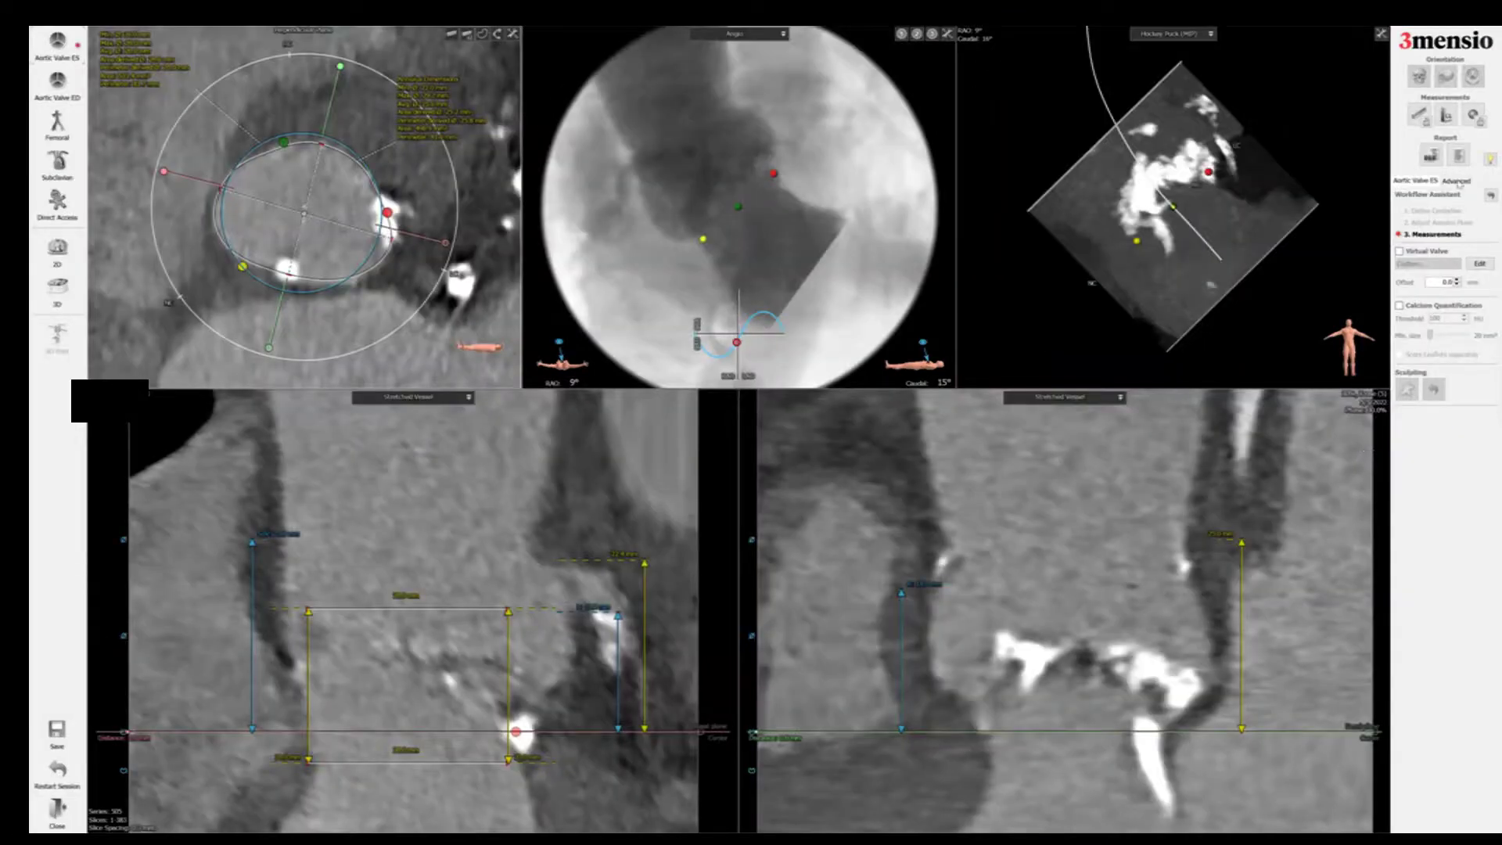
Open the report and examine the aortic valve measurements, the annulus and LVOT images, and the level-by-level root screenshots
left_click(1457, 154)
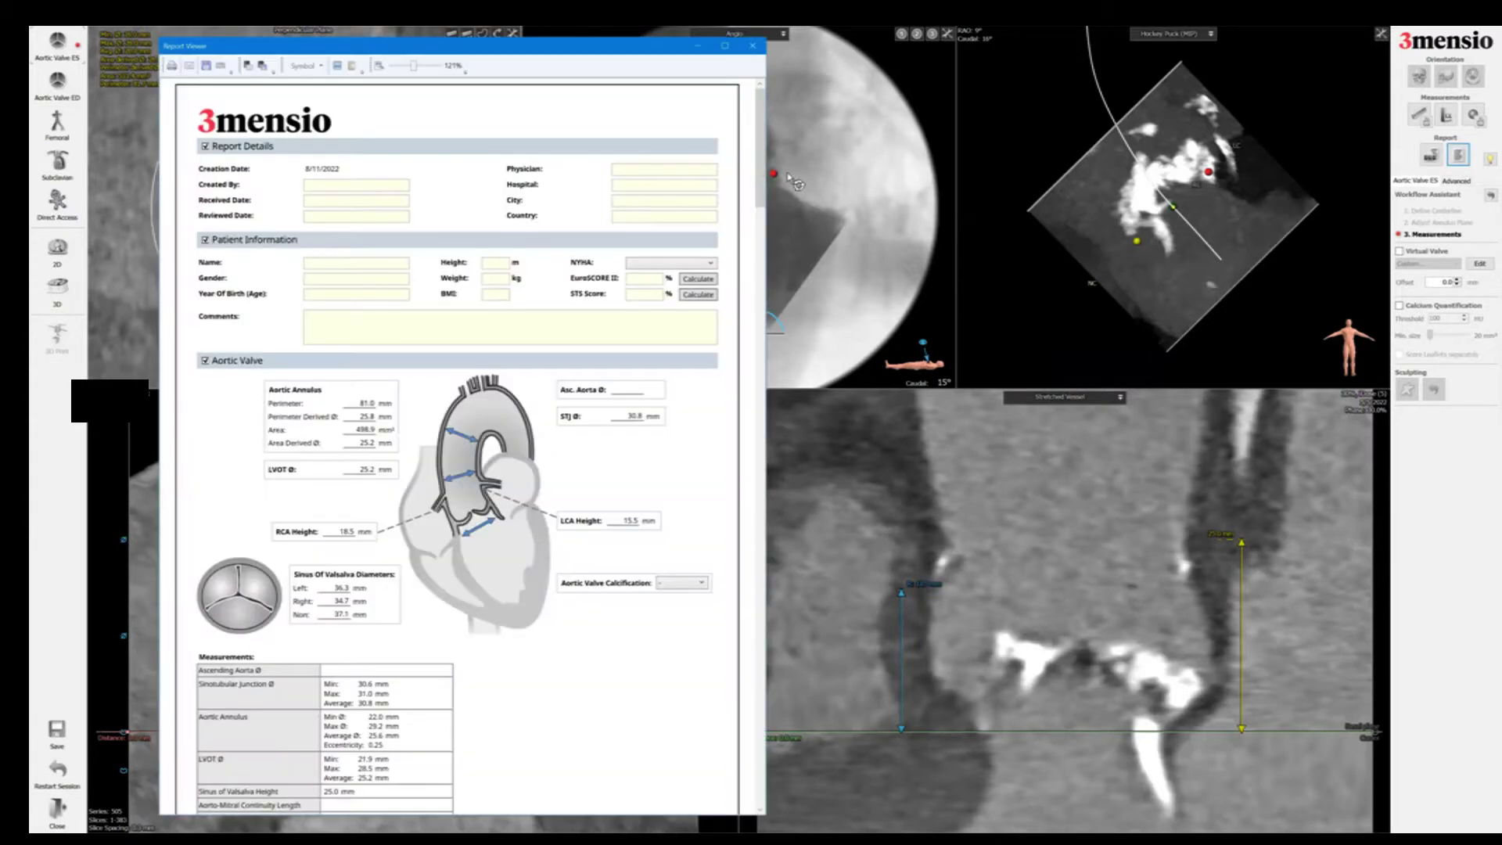
scroll(764, 255, "down", 5)
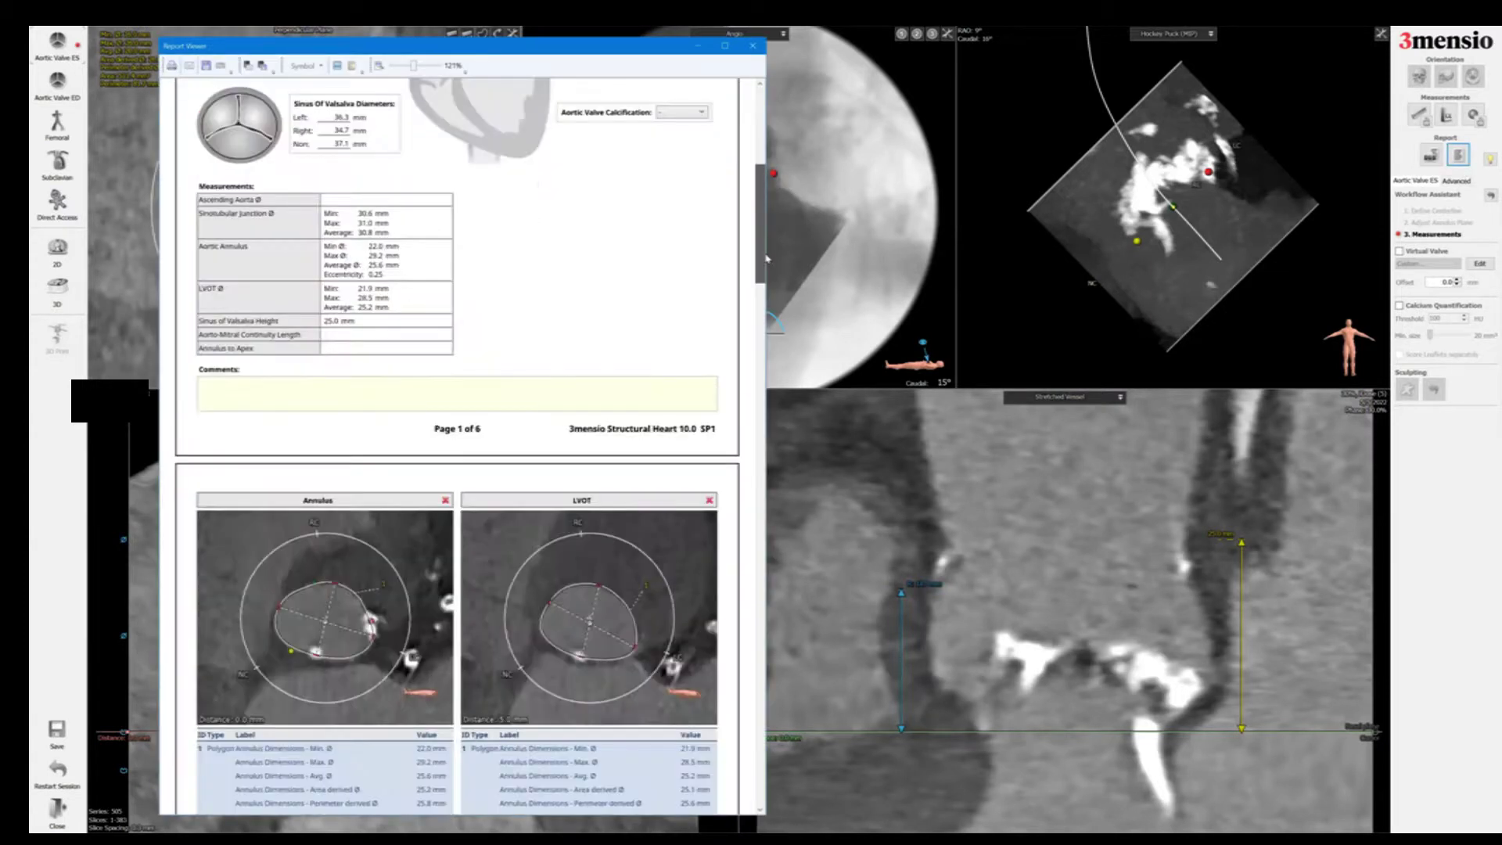
scroll(766, 263, "down", 2)
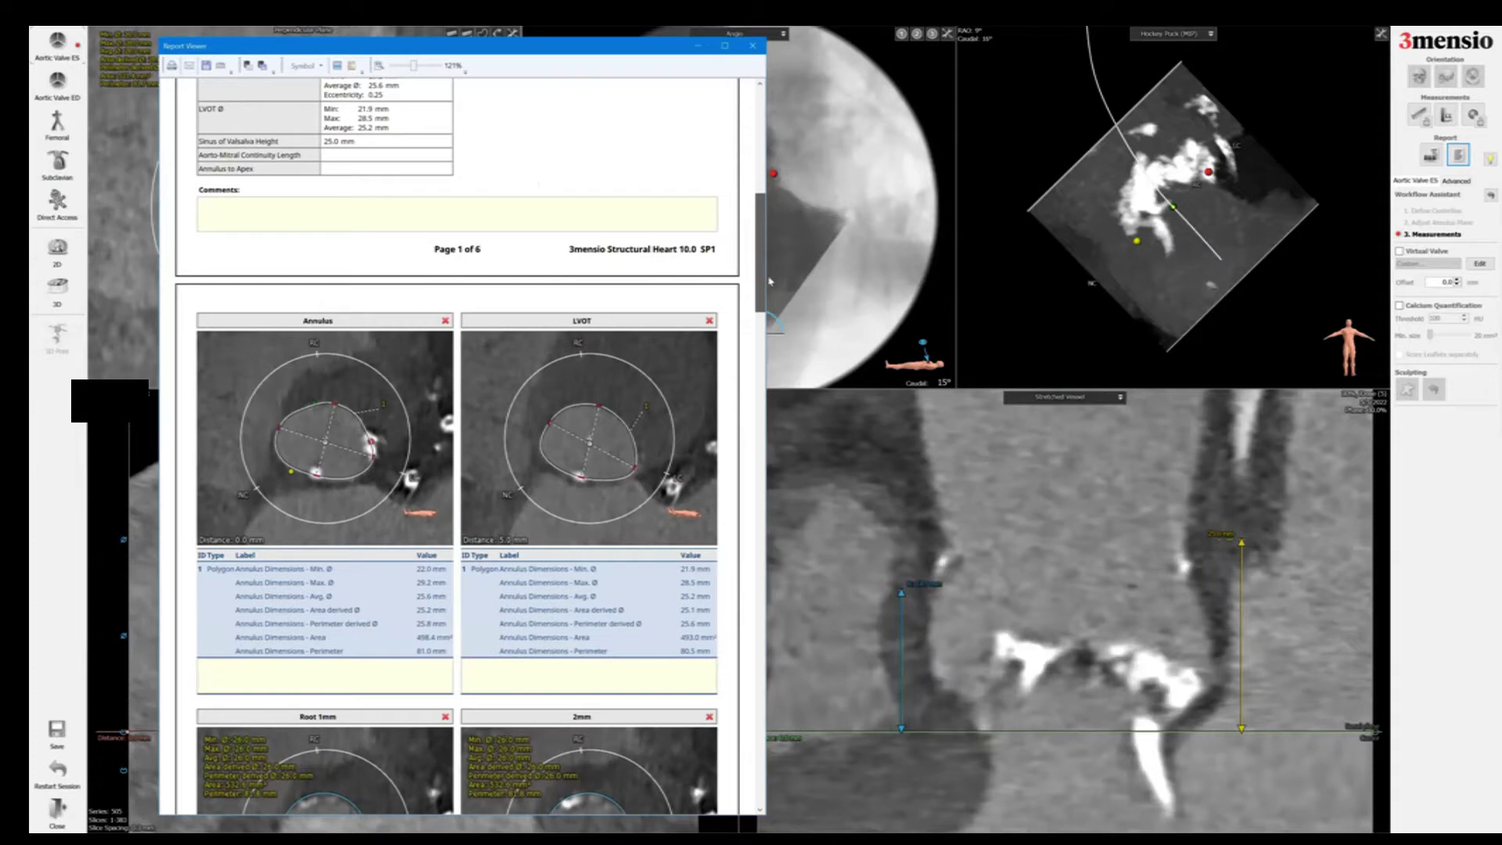
scroll(768, 303, "down", 3)
scroll(767, 305, "down", 1)
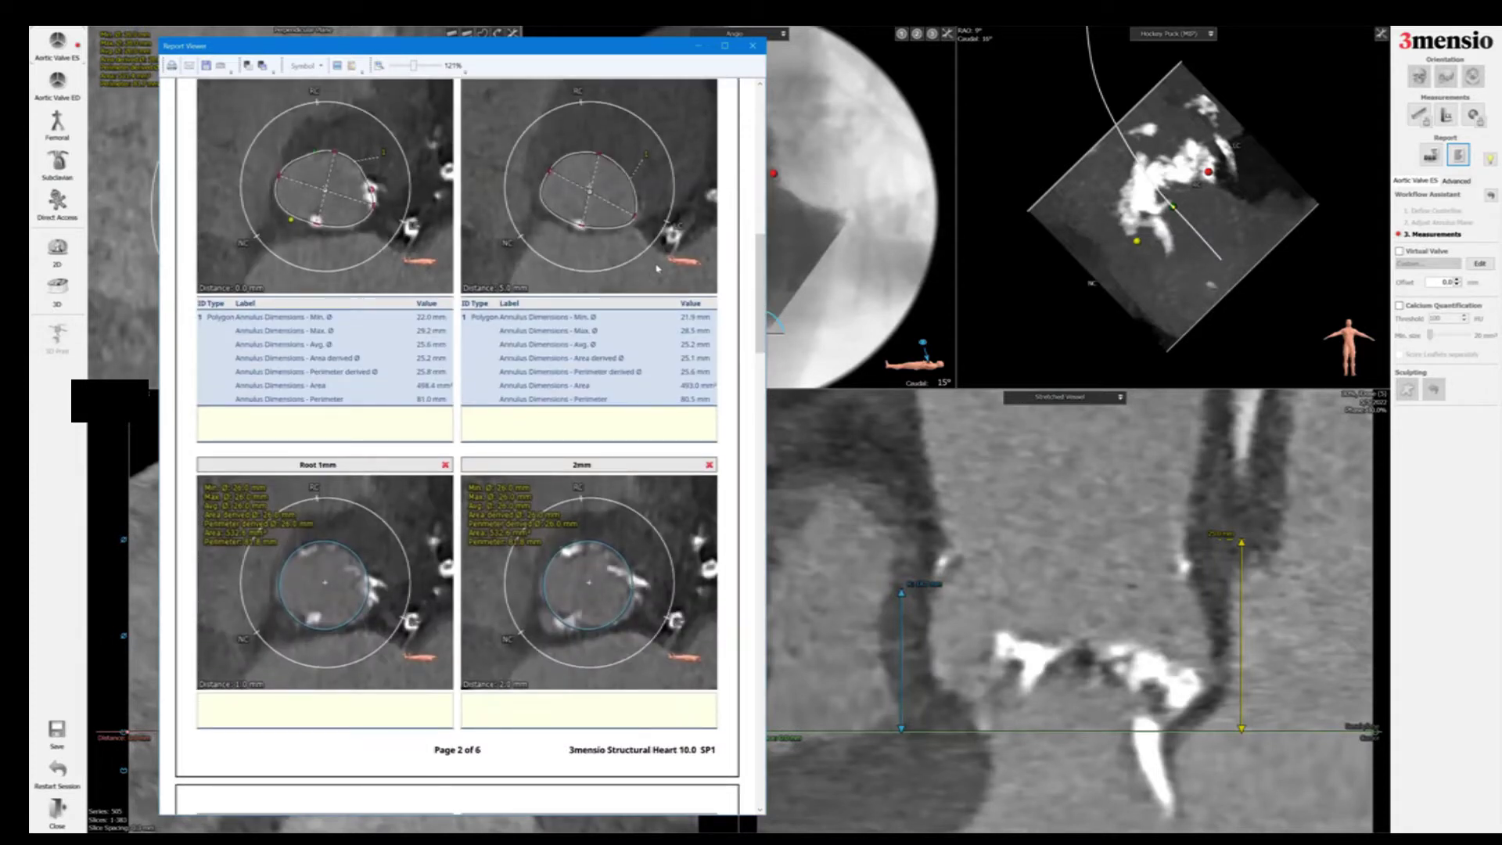
scroll(761, 305, "down", 1)
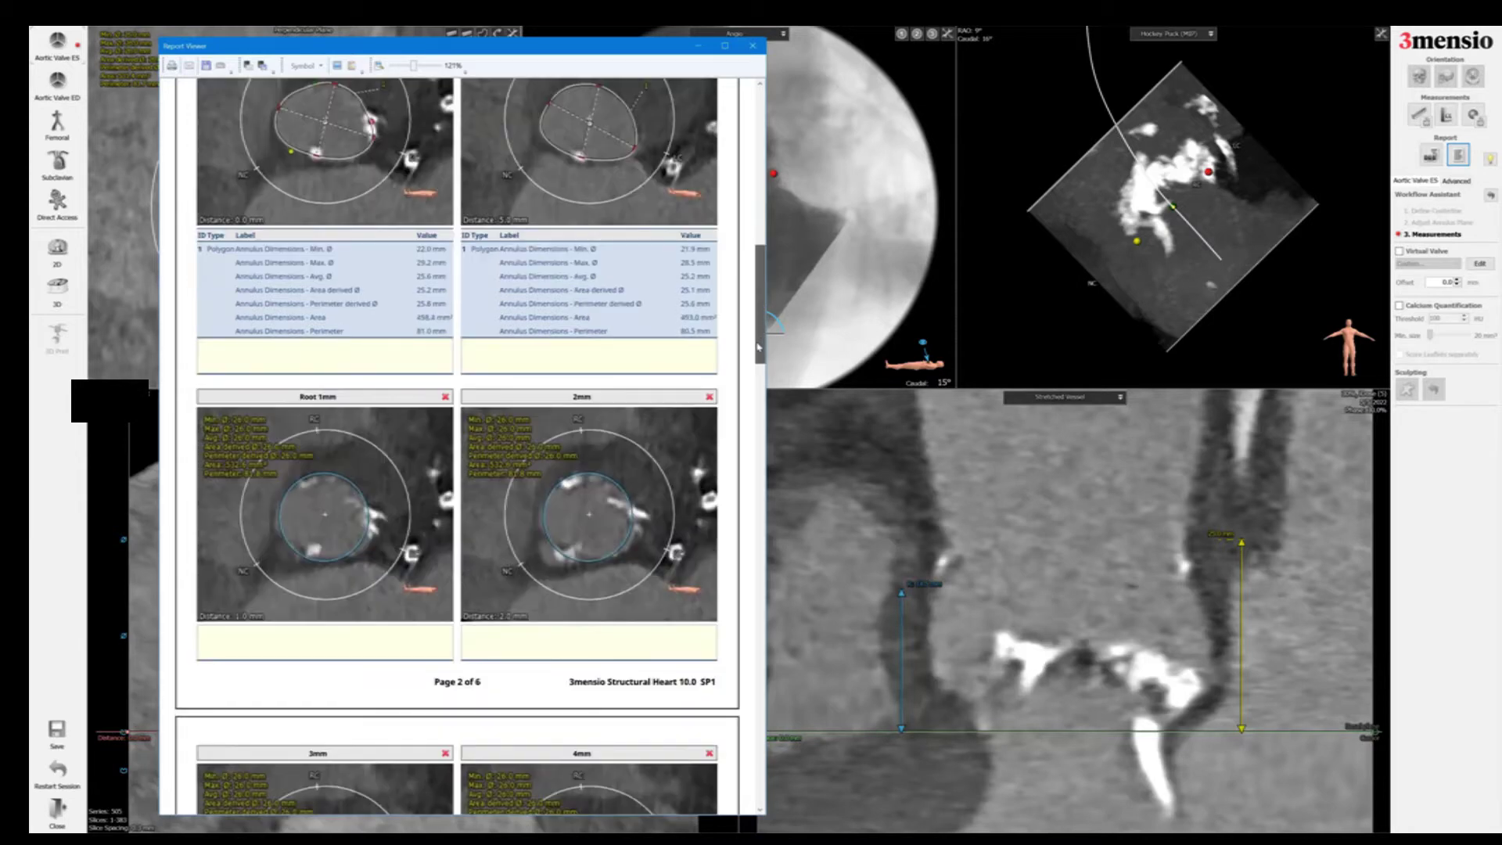
scroll(758, 347, "down", 5)
scroll(754, 375, "down", 2)
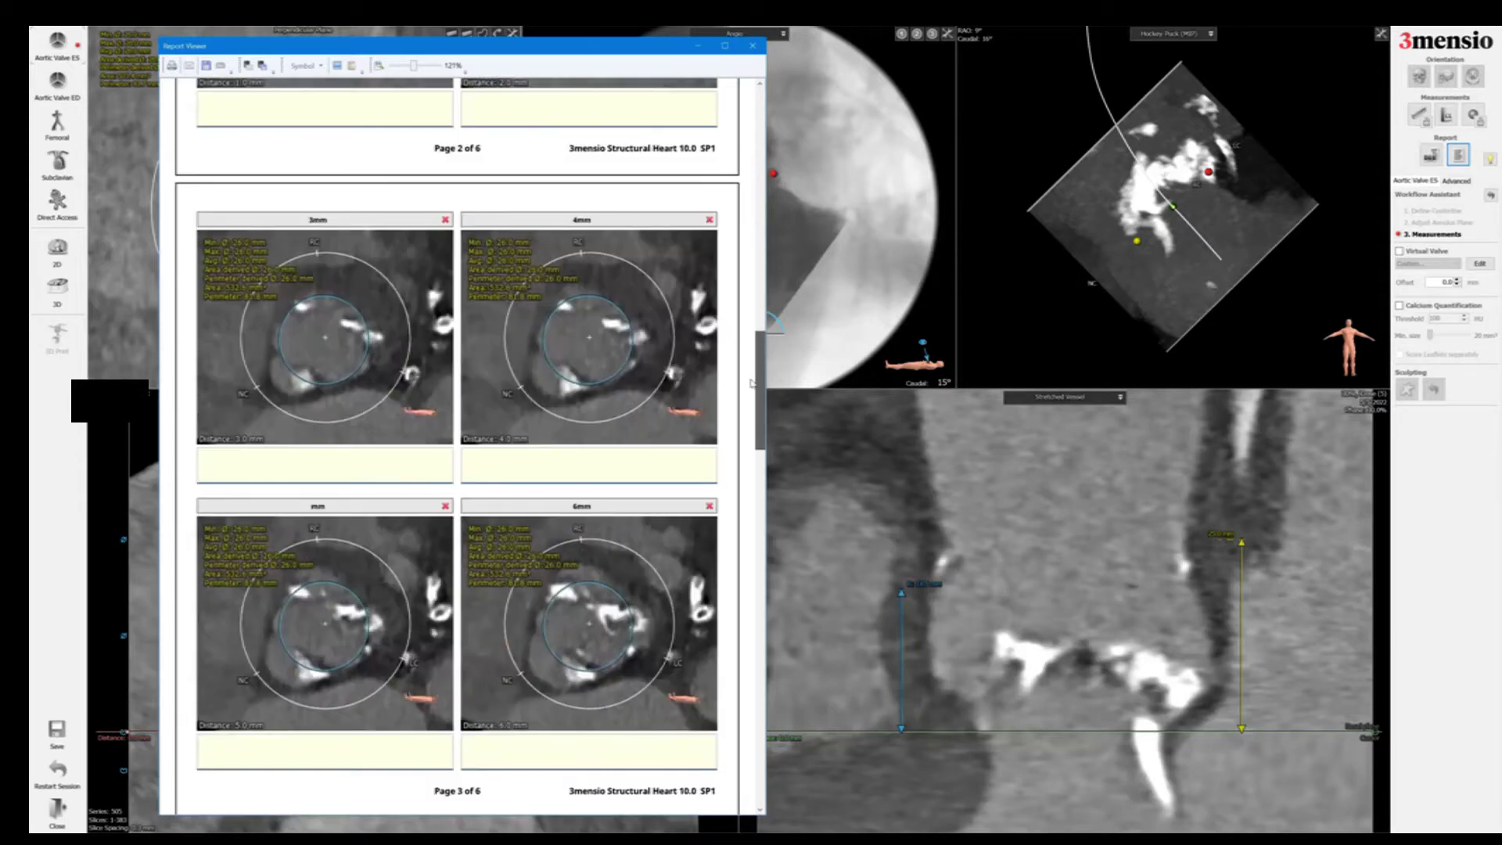
scroll(751, 382, "down", 4)
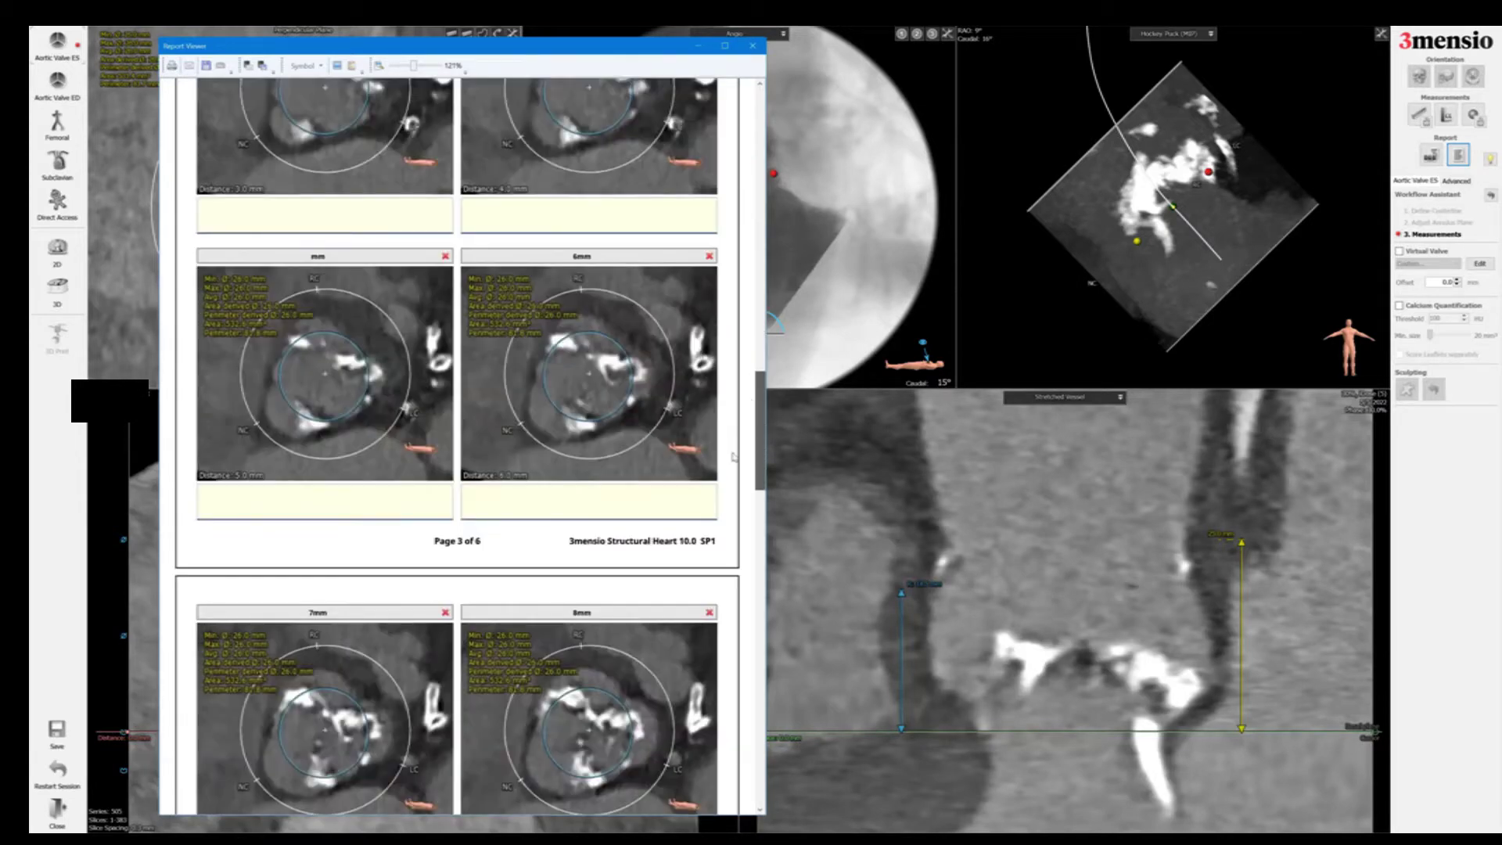
scroll(733, 456, "down", 4)
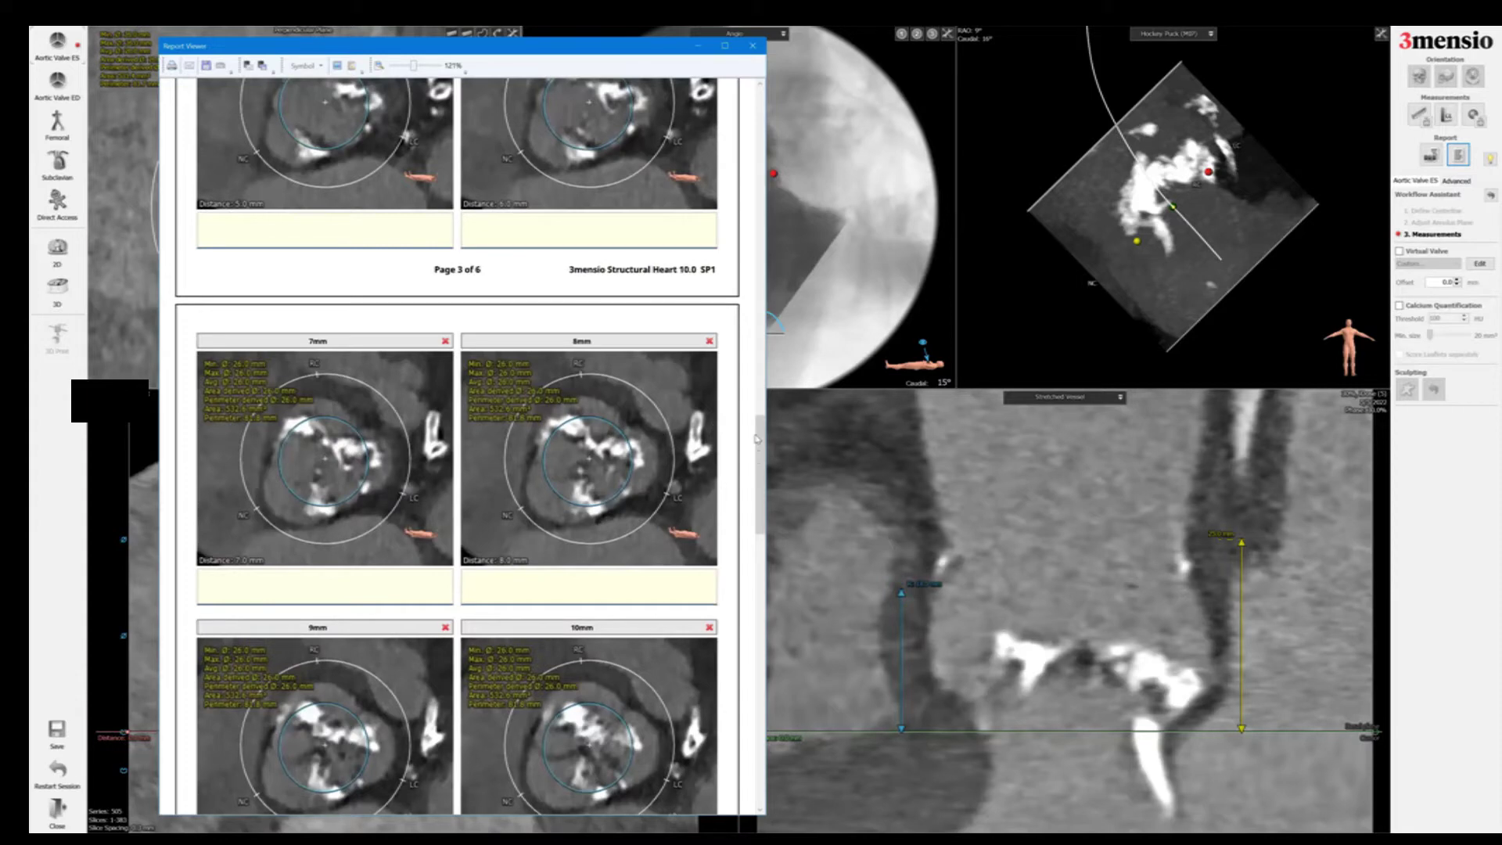
Review the report's sinotubular junction, sinus, ascending, hockey puck, root angle, calcium landmark and coronal screenshots, and close the report
scroll(761, 441, "down", 9)
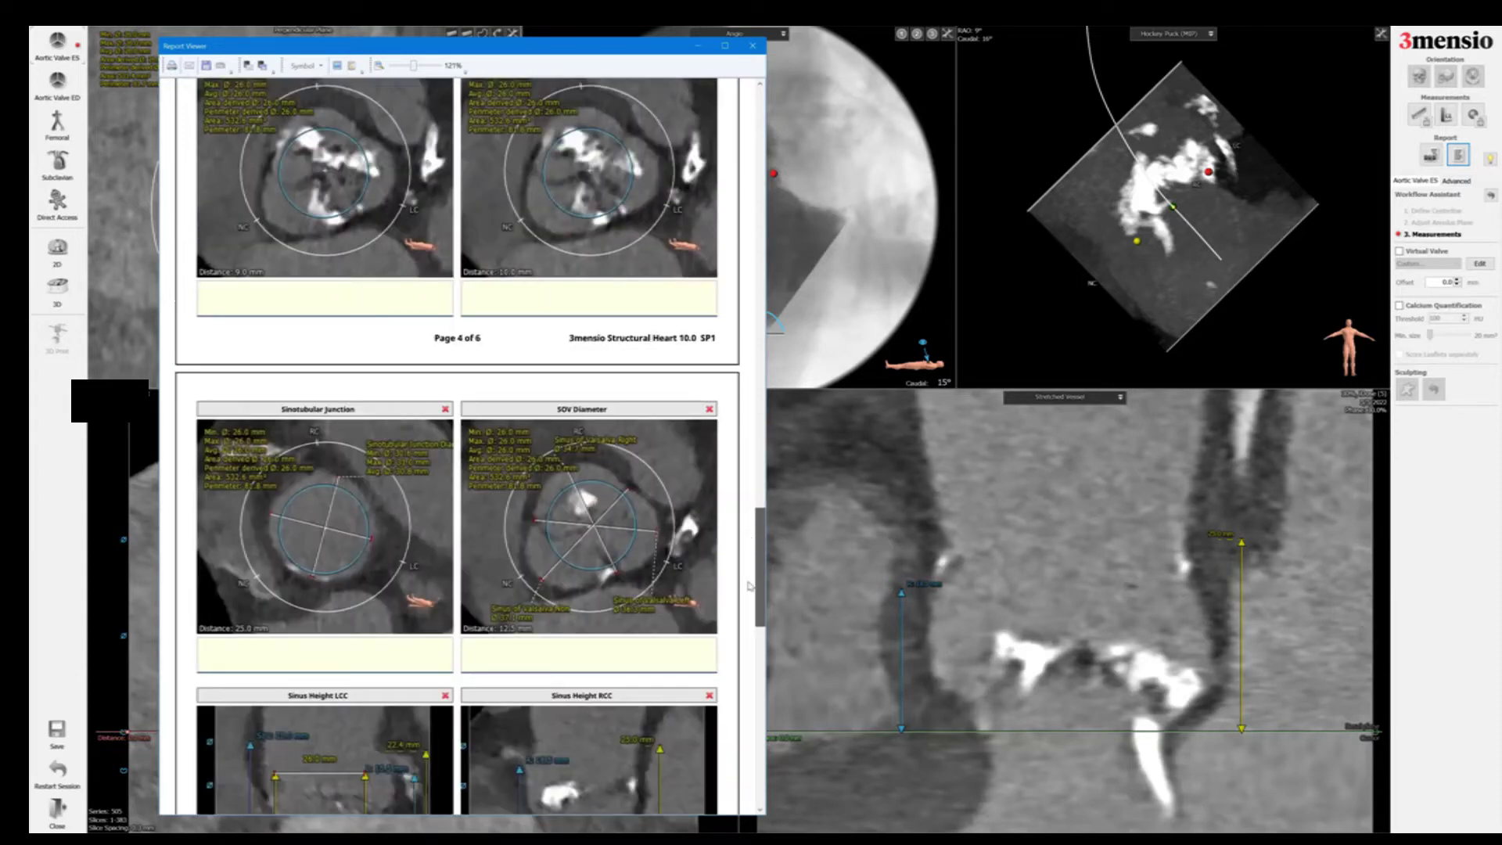
scroll(749, 586, "down", 5)
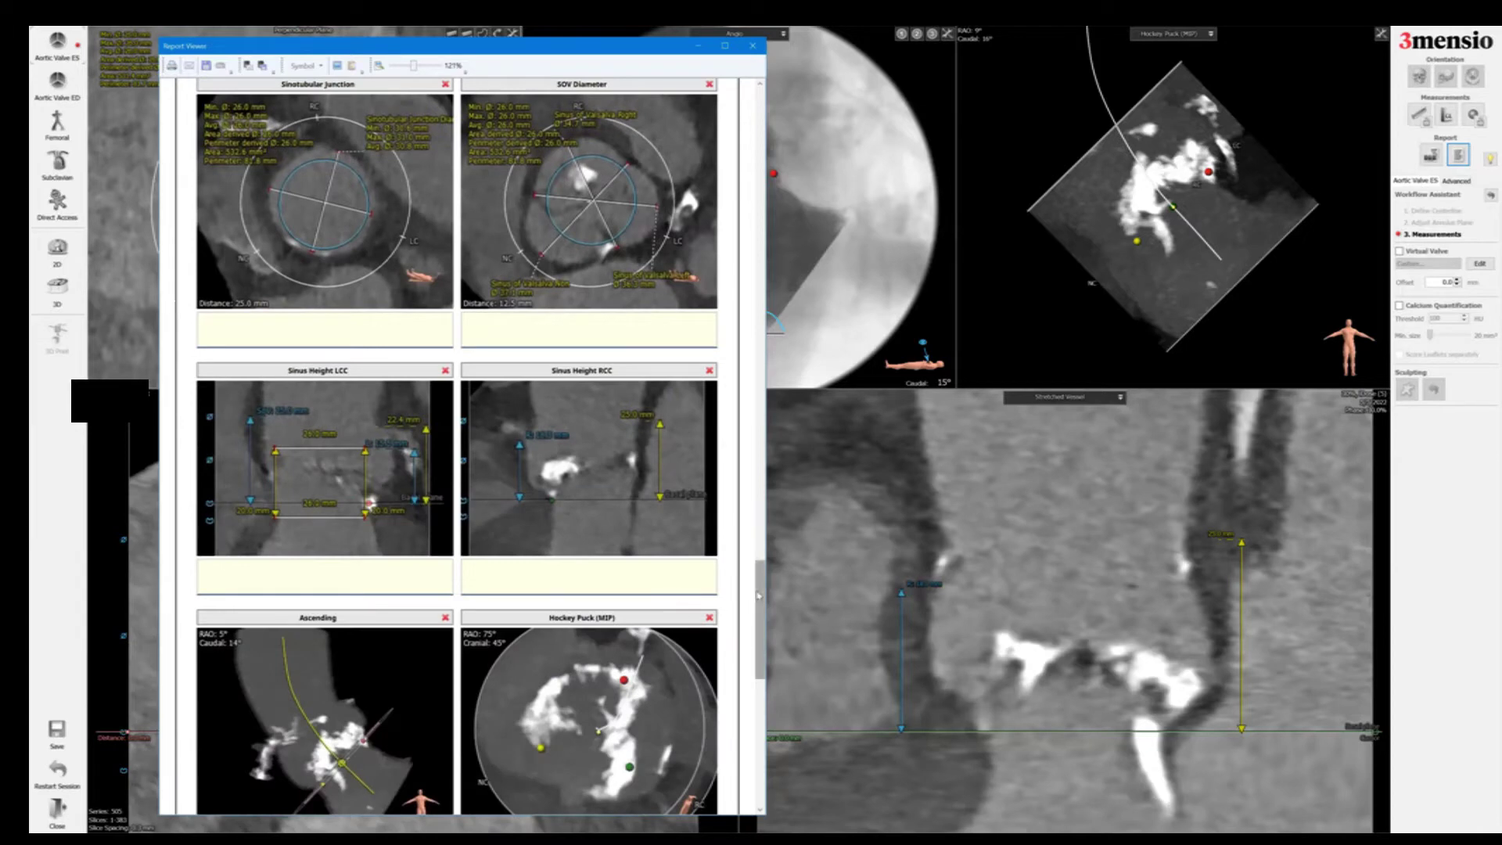
scroll(758, 596, "down", 5)
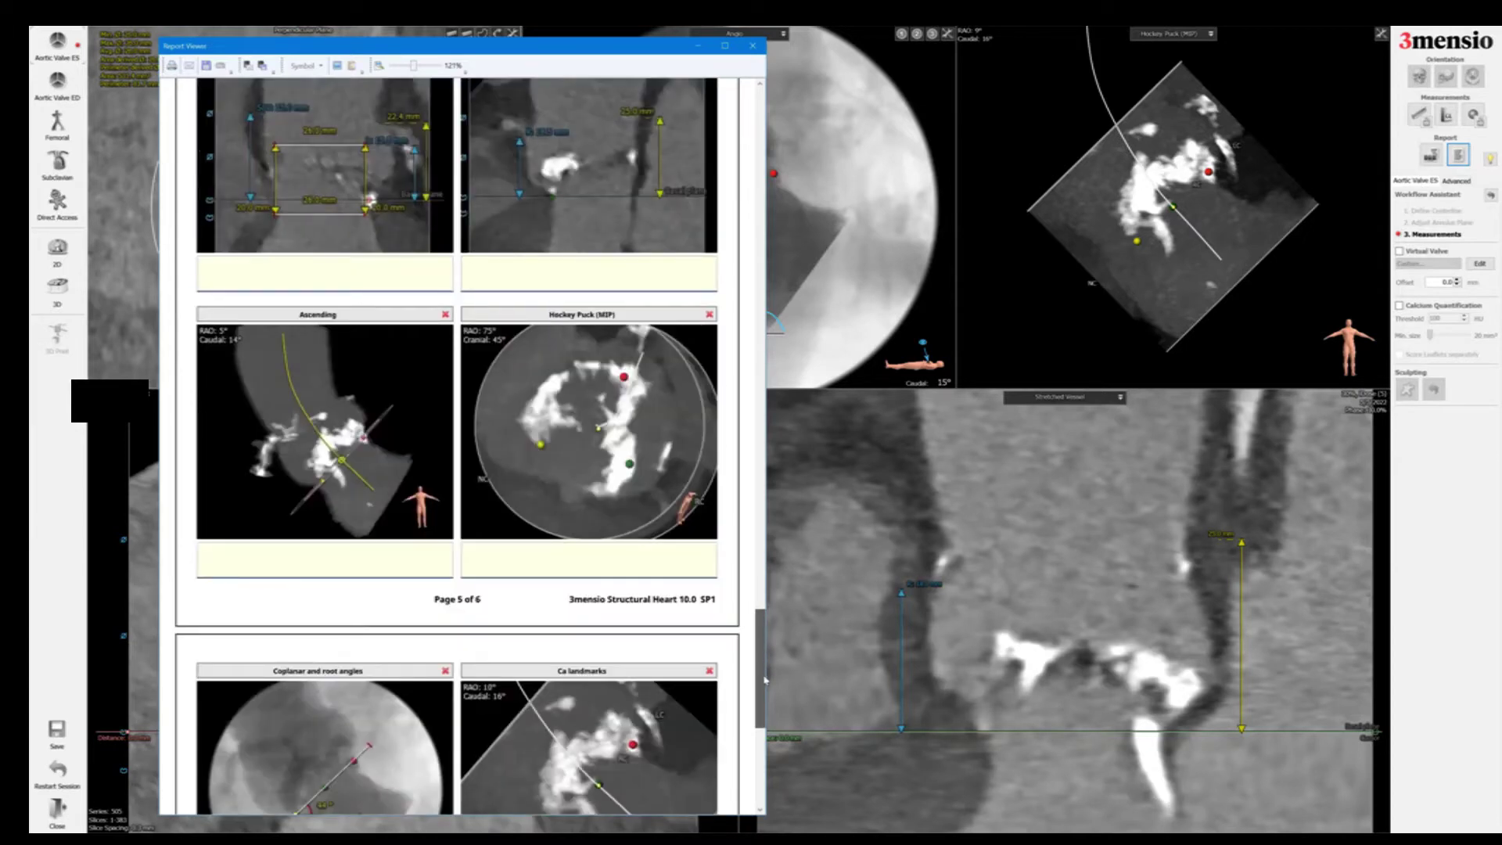
scroll(763, 681, "down", 4)
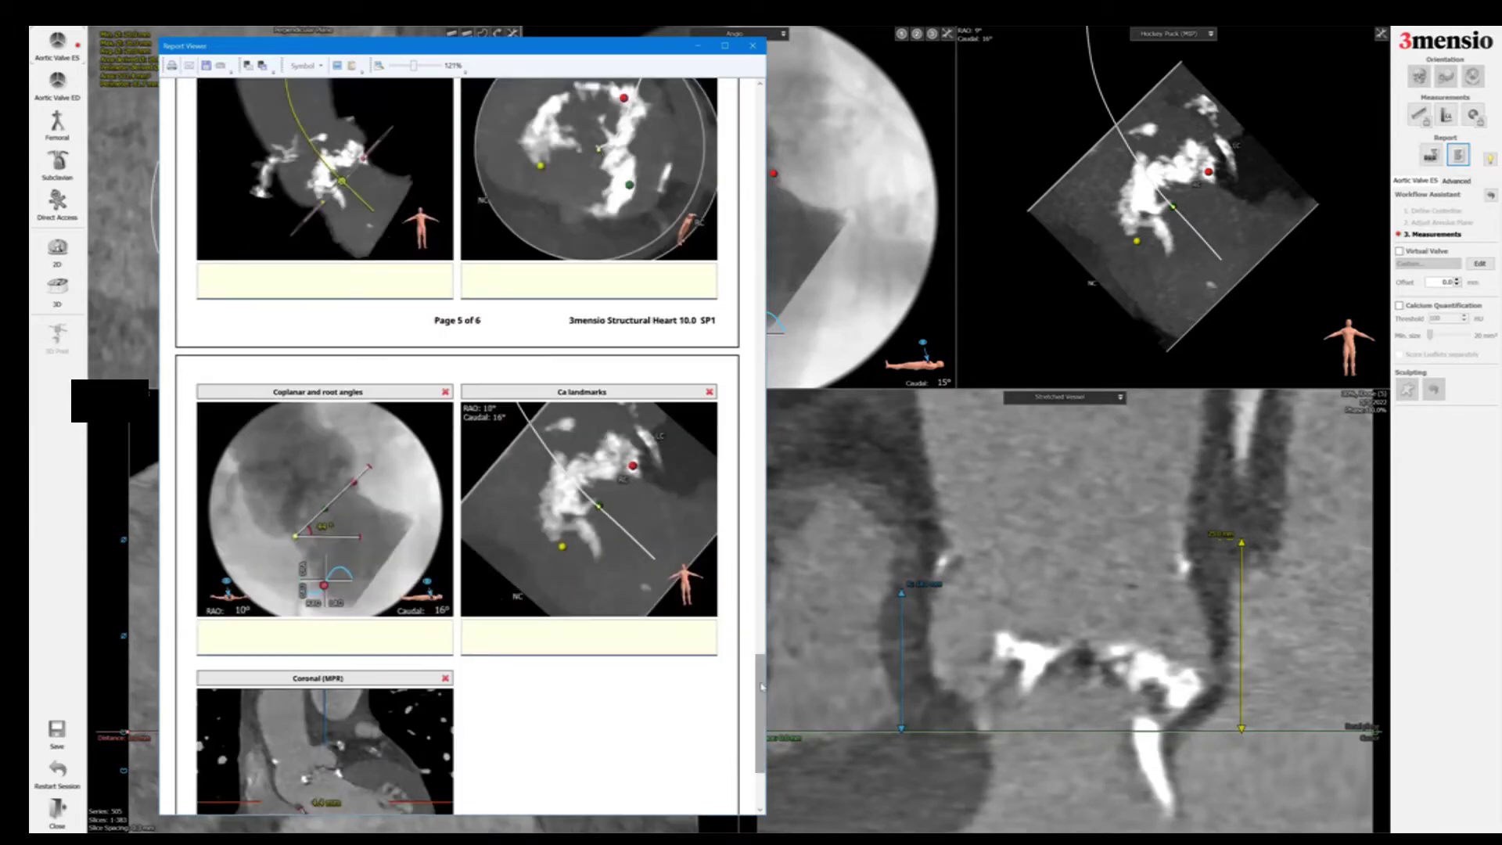
scroll(760, 681, "down", 2)
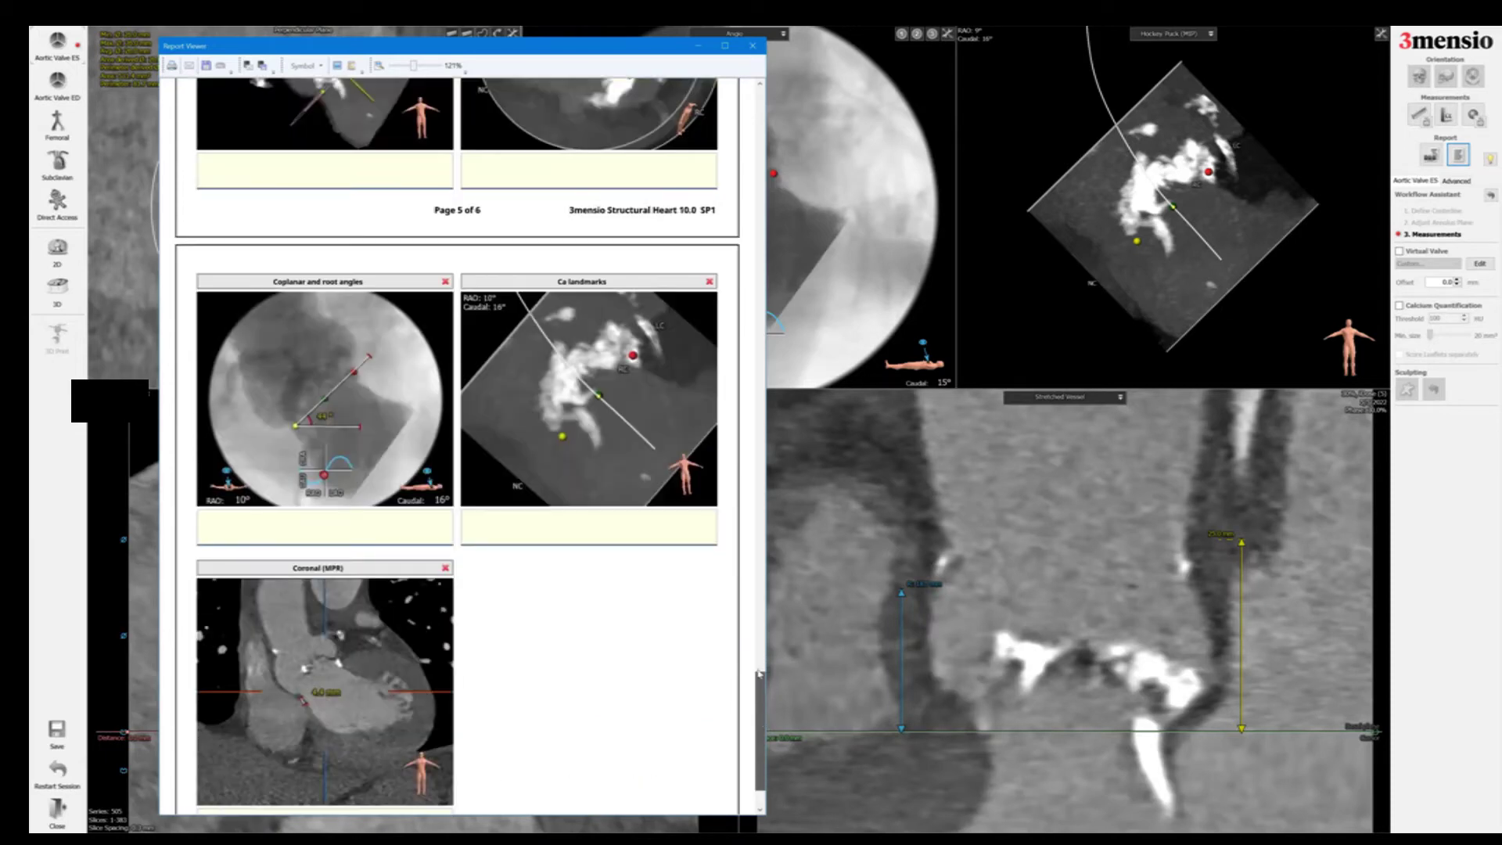
scroll(759, 669, "up", 4)
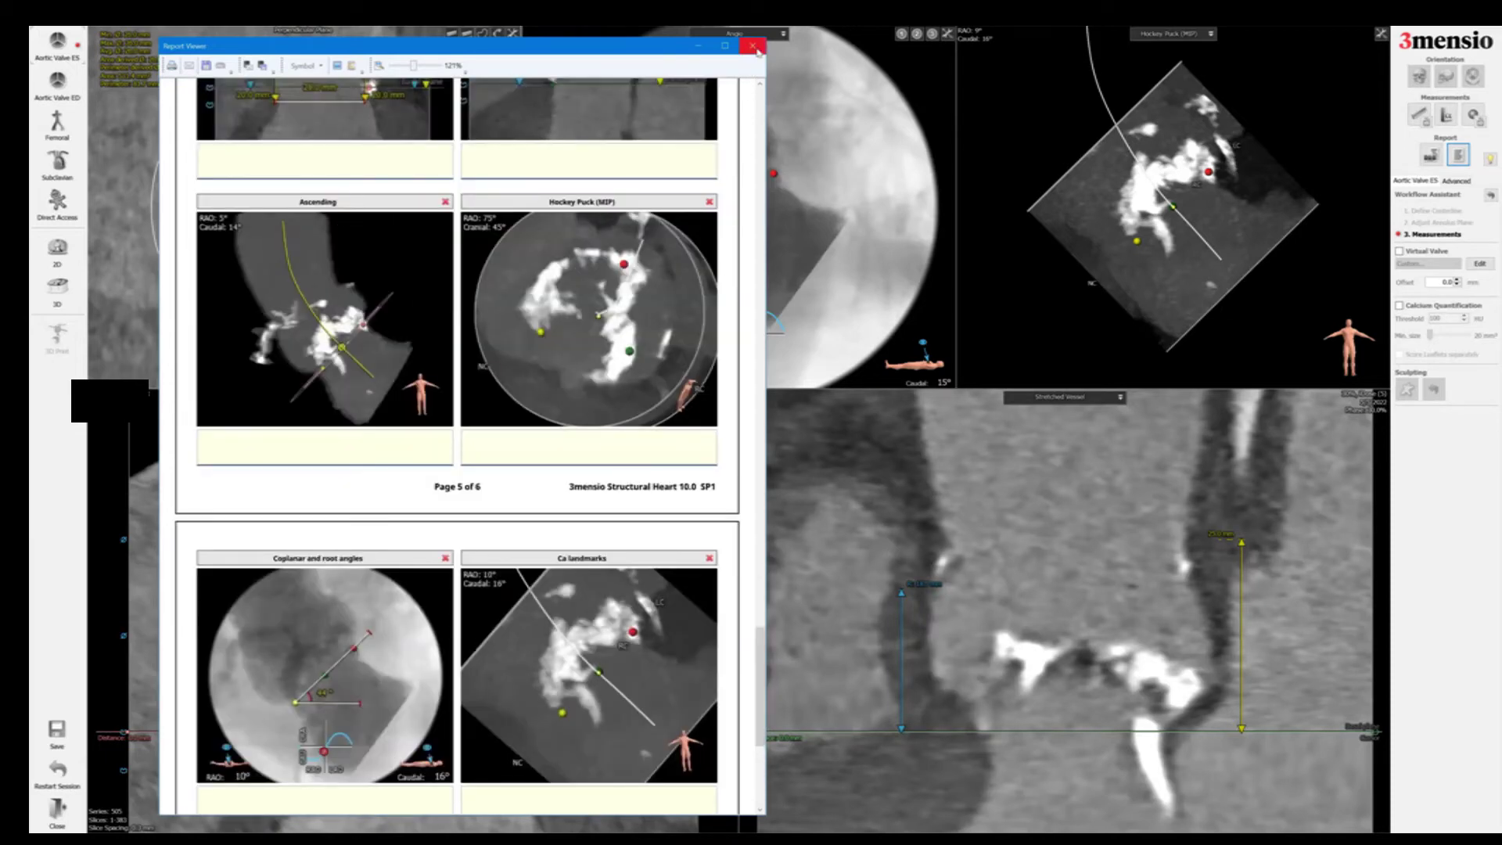
left_click(756, 49)
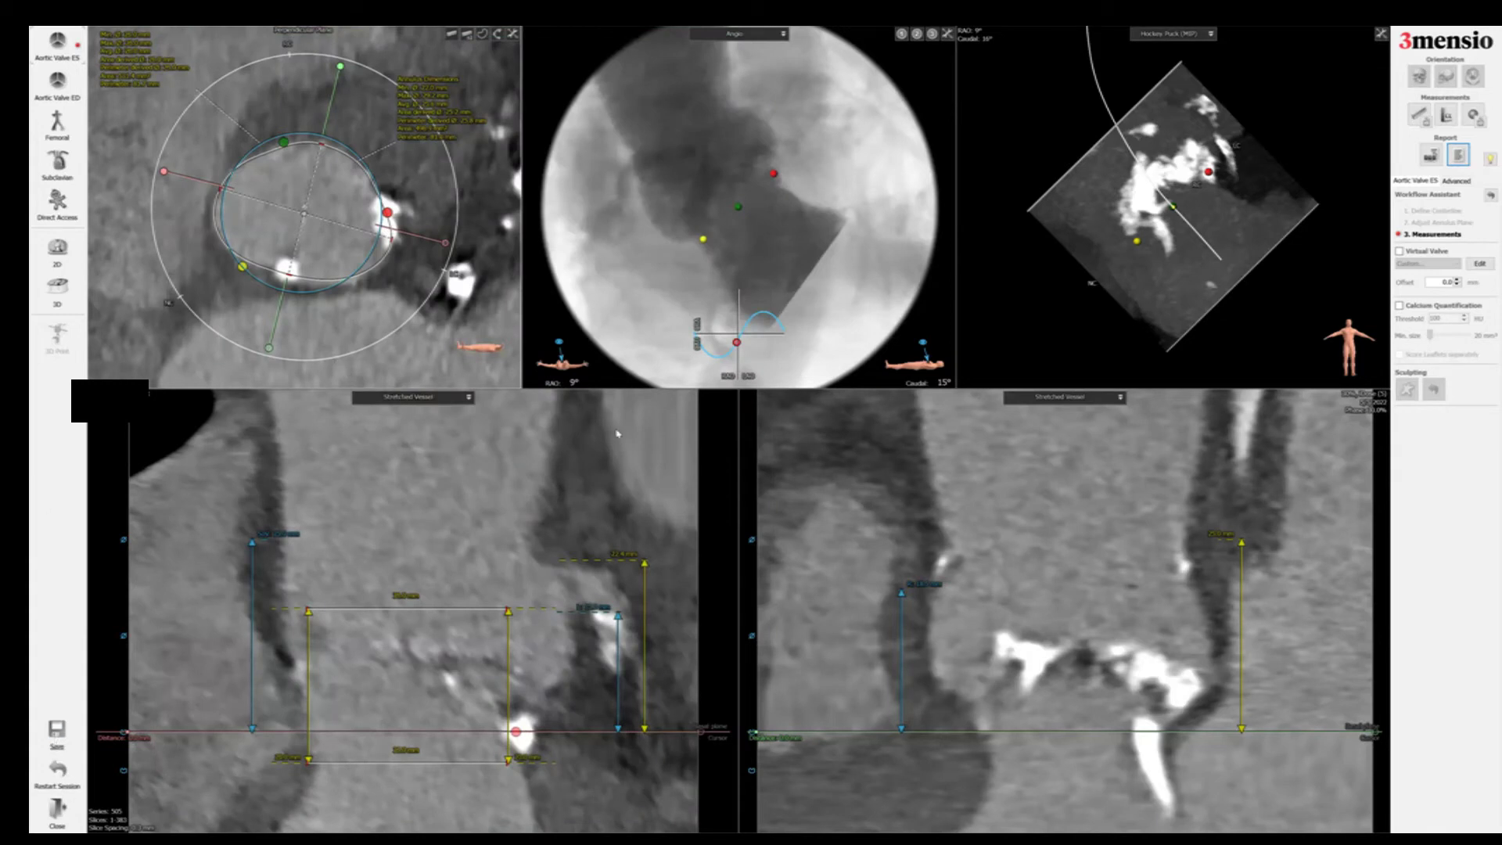
Save the current session with the Aortic Valve ES workflow, replacing the most recent saved session
left_click(677, 410)
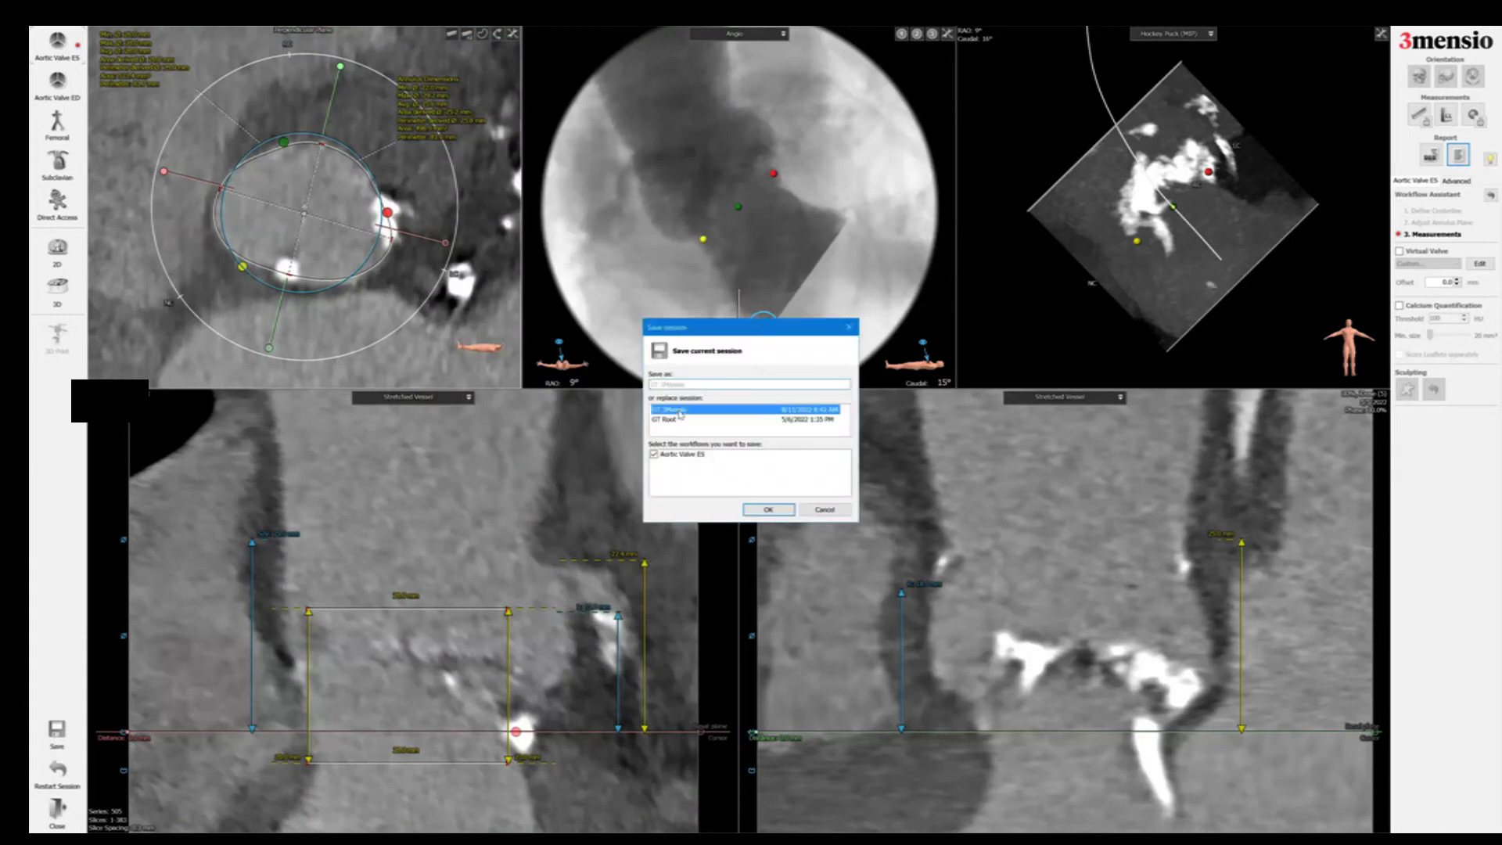
left_click(761, 511)
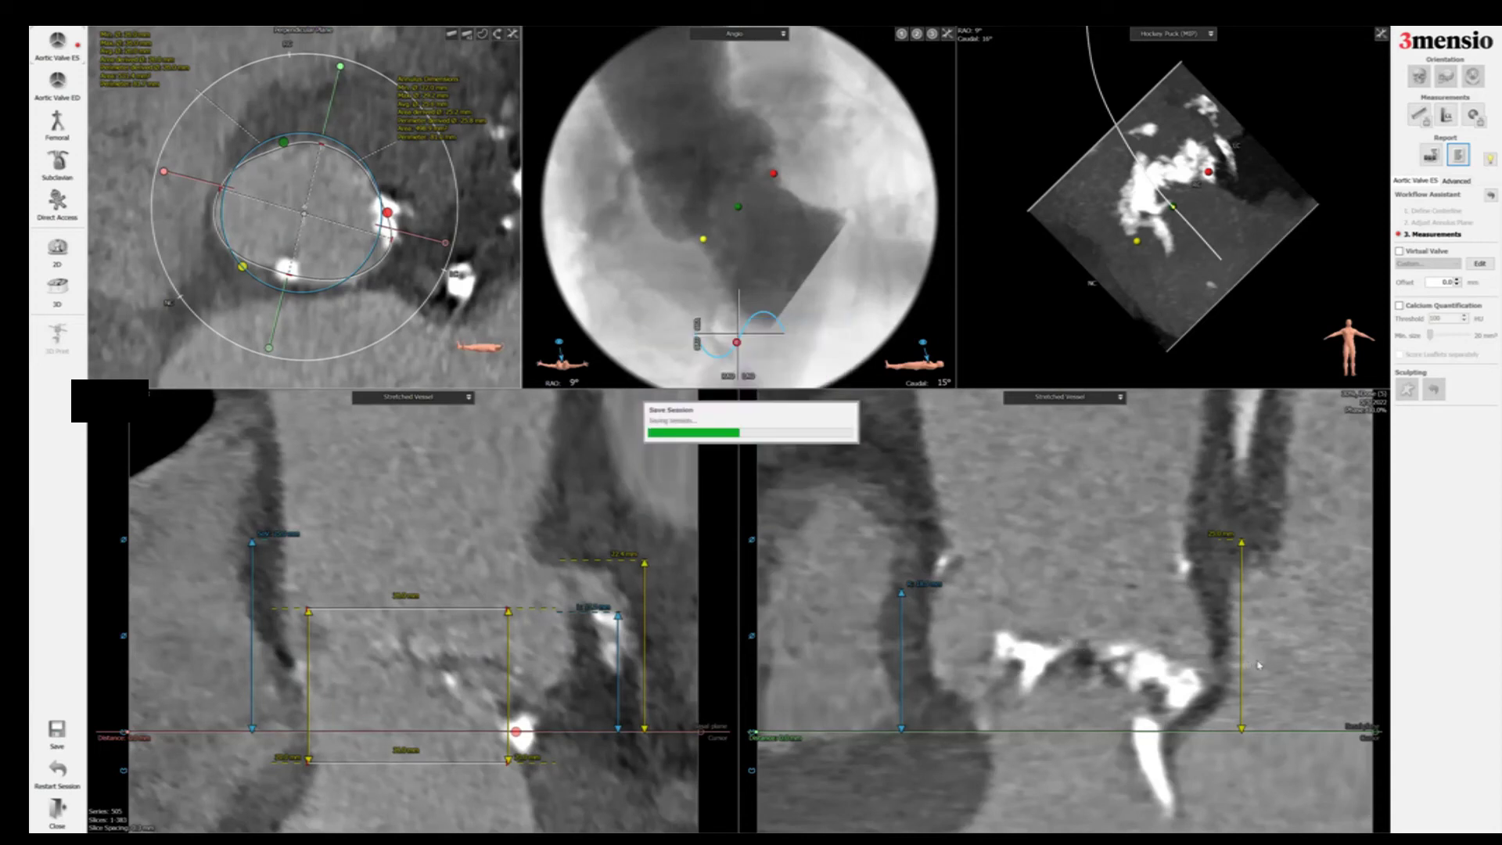